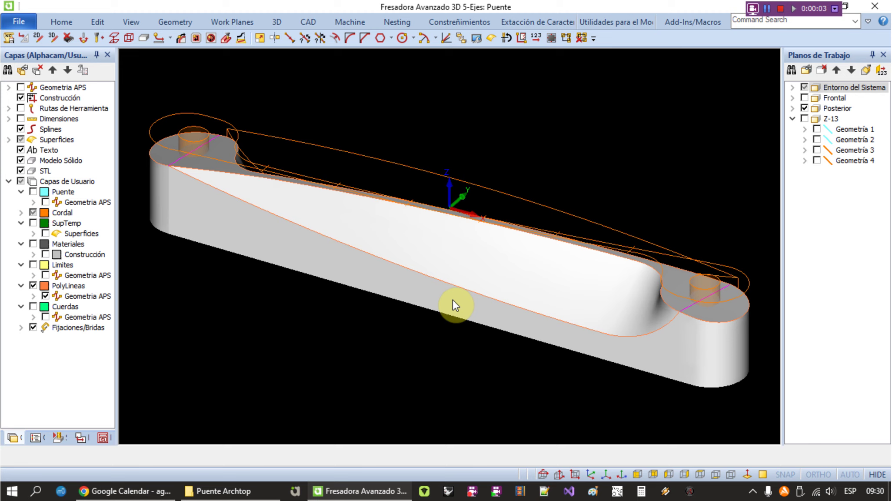
Switch the Puente bridge part from the rotated 3D view to a flat top-down plan view.
key(F5)
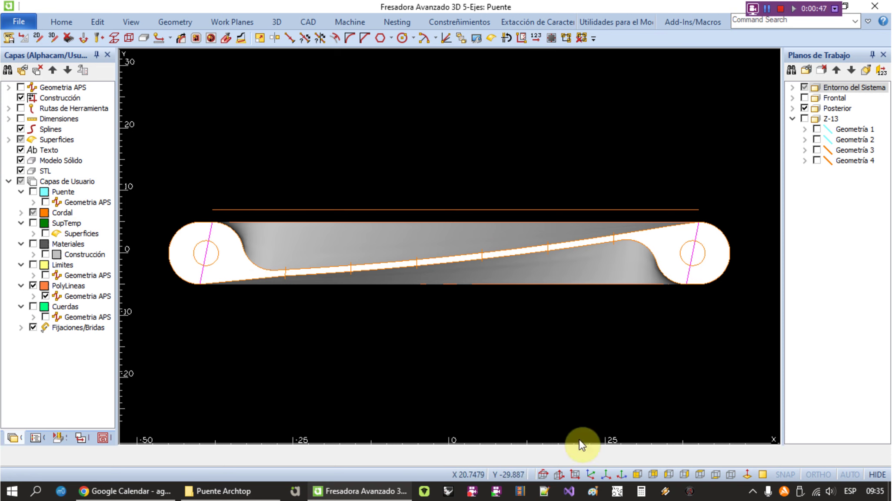
Inspect the Puente part from Front, Back and Isometric views, showing its 90, 78 and 10 dimensions.
click(635, 475)
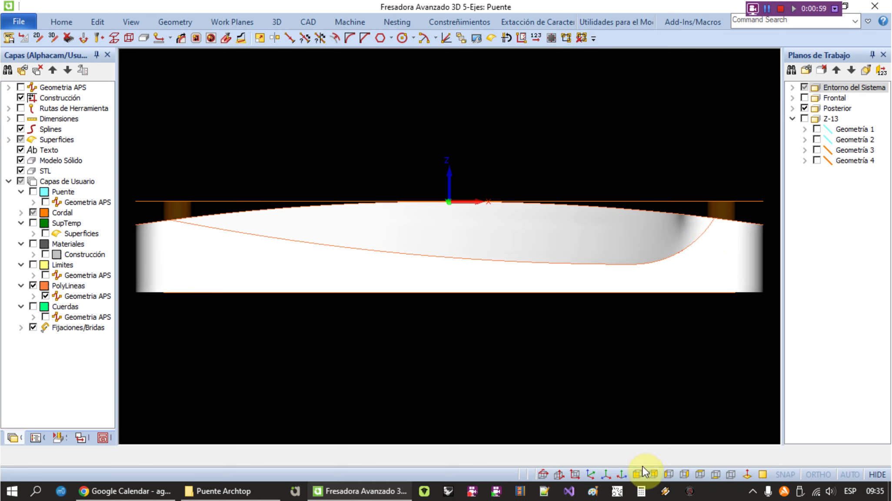
click(651, 475)
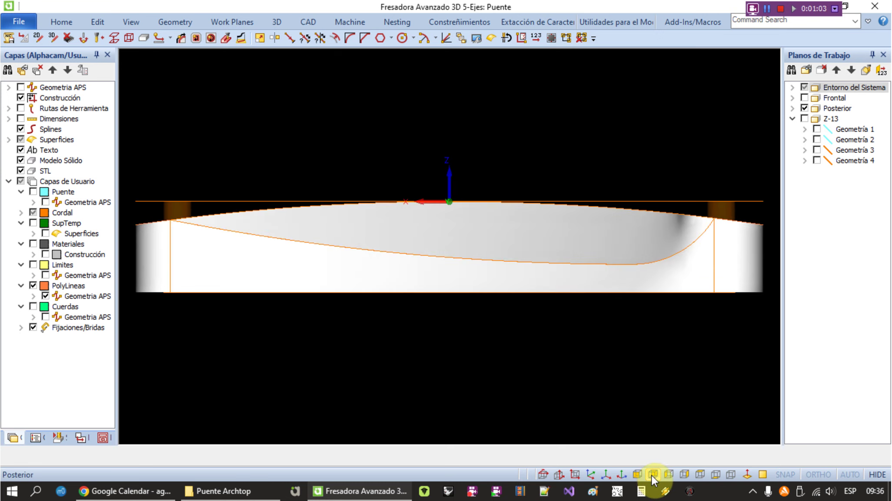
click(594, 393)
click(590, 473)
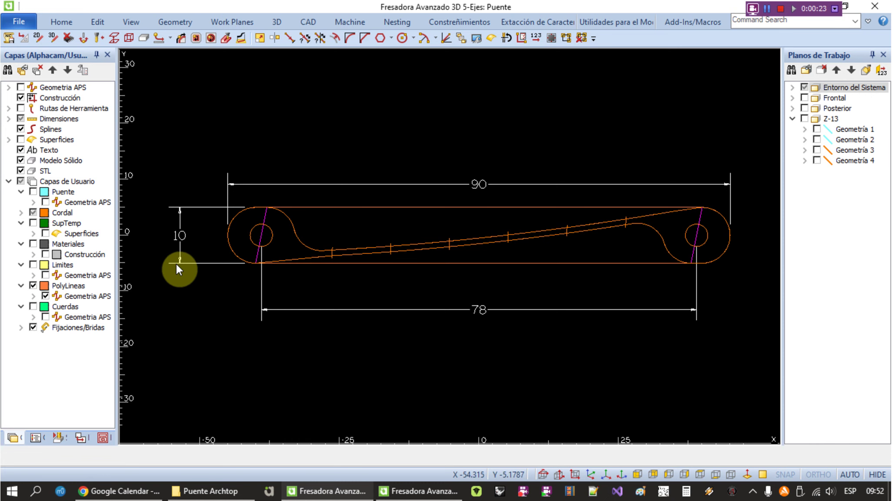
In the empty drawing, create a Ranura slot 90 long with radius 5.
key(alt+Tab)
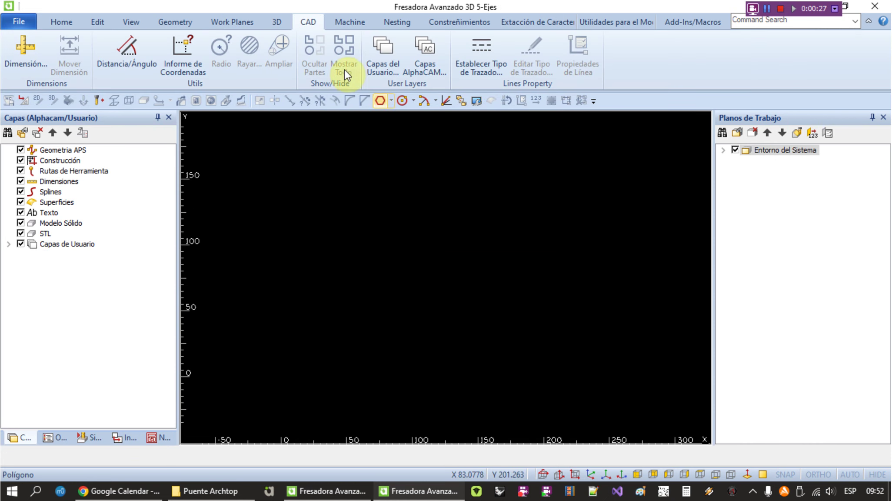
click(176, 22)
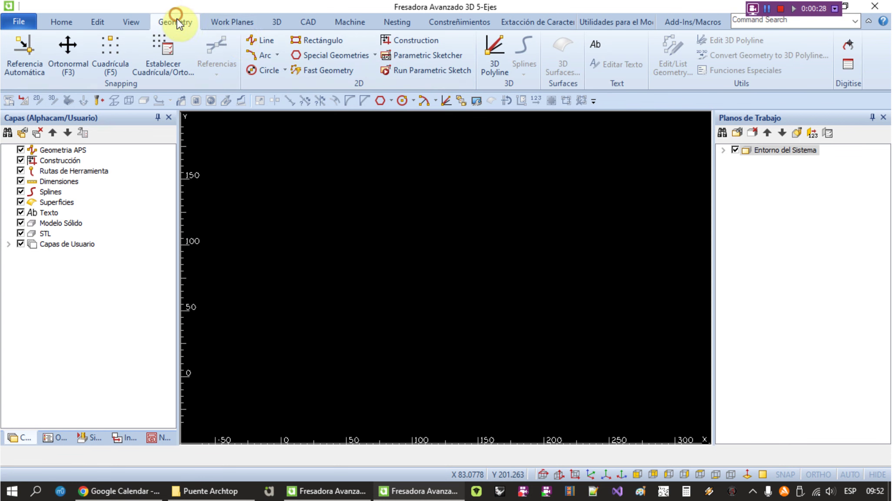
click(355, 64)
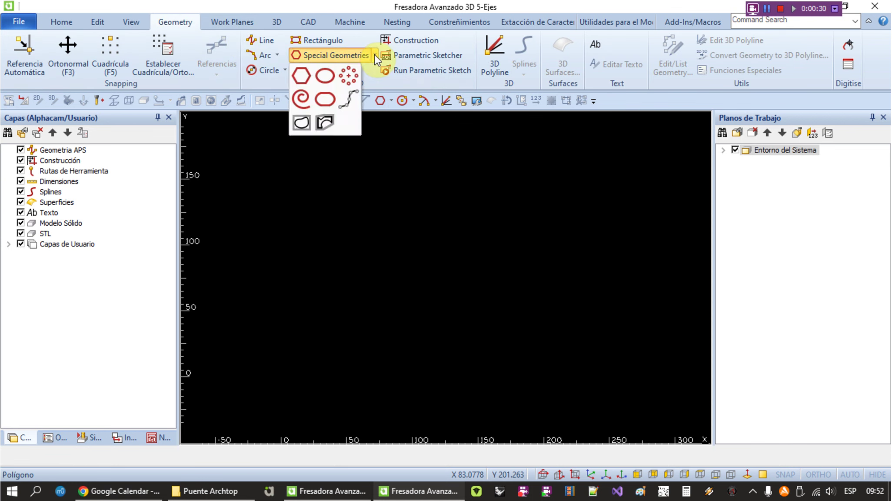
click(325, 100)
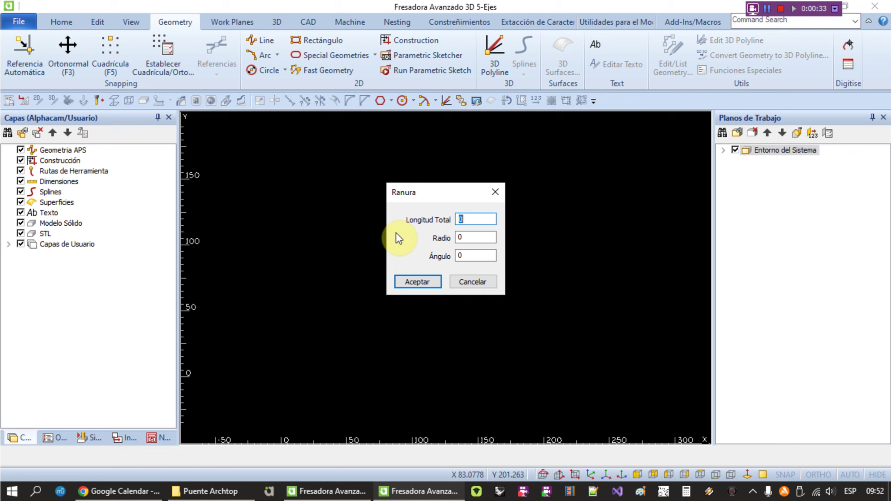
key(alt+Tab)
key(alt+Tab)
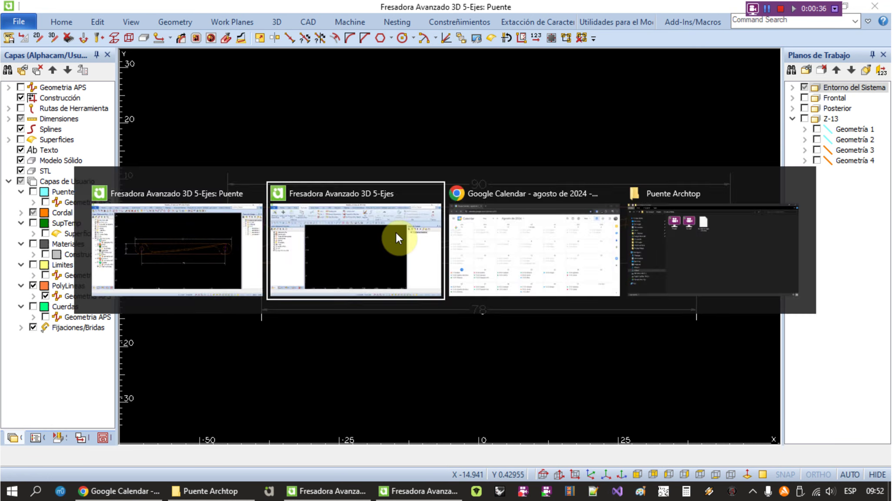
text(90)
key(Tab)
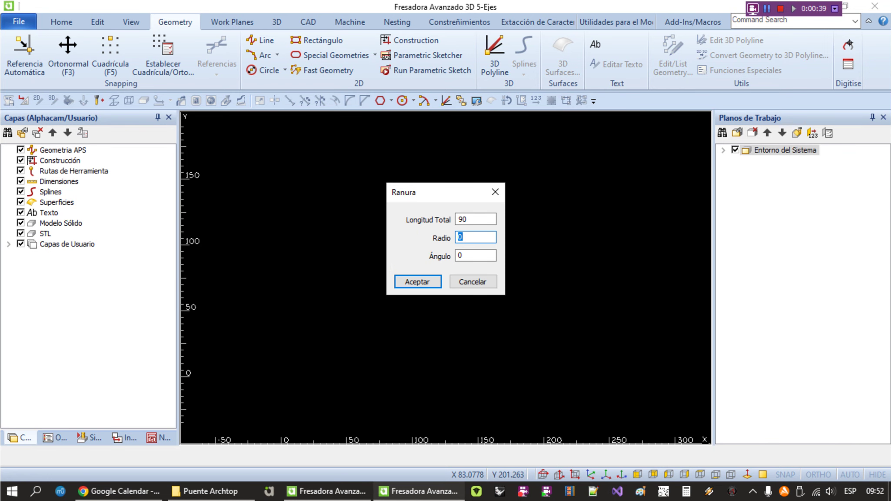
text(5)
key(Return)
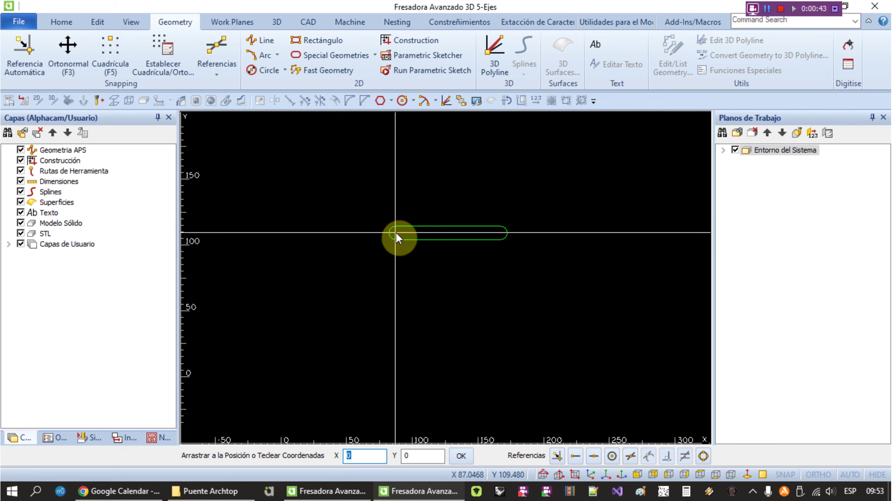
Place the slot at the origin and save the drawing as Ejemplo.
click(462, 455)
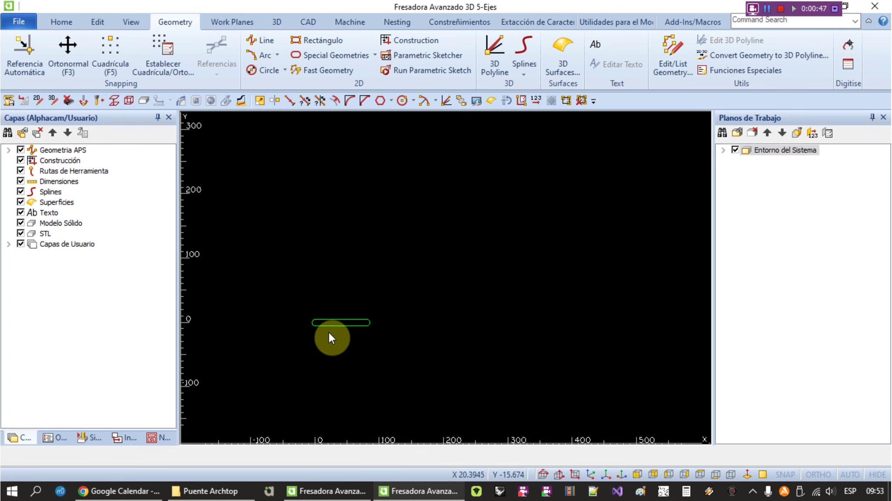
key(ctrl+s)
key(Escape)
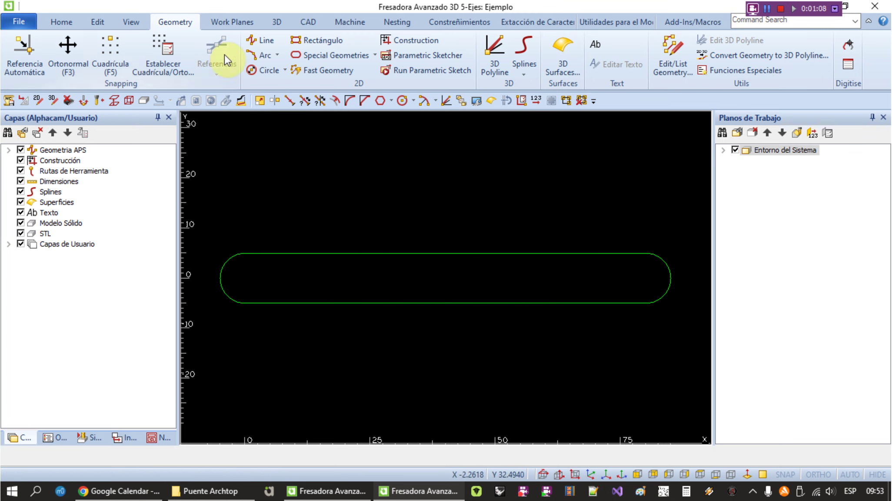
Draw a vertical centre line from the slot's top-edge midpoint to its bottom edge.
click(260, 40)
key(F4)
click(458, 257)
click(455, 303)
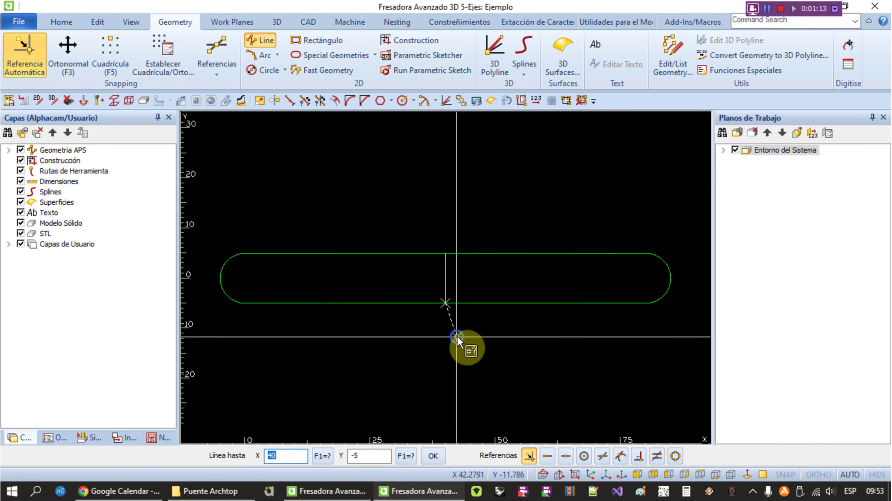
right_click(457, 336)
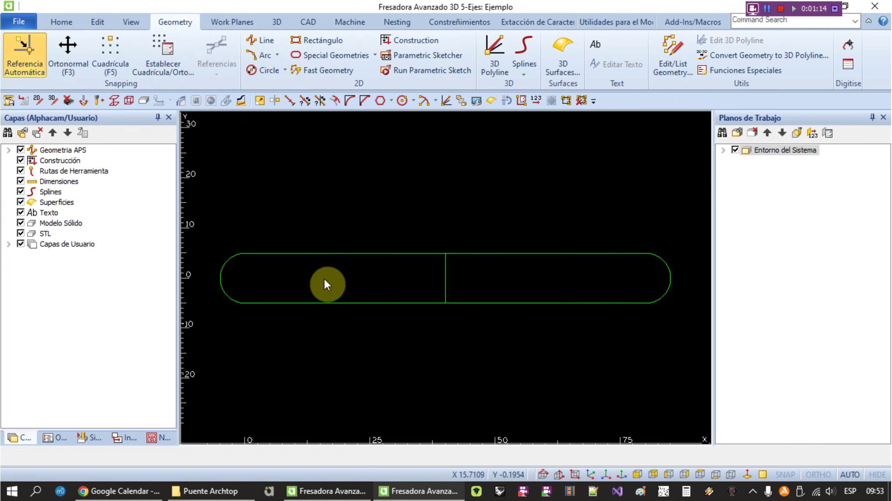
Move the slot so the centre line's midpoint sits at 0,0.
click(97, 23)
click(159, 54)
click(205, 199)
click(670, 402)
right_click(446, 298)
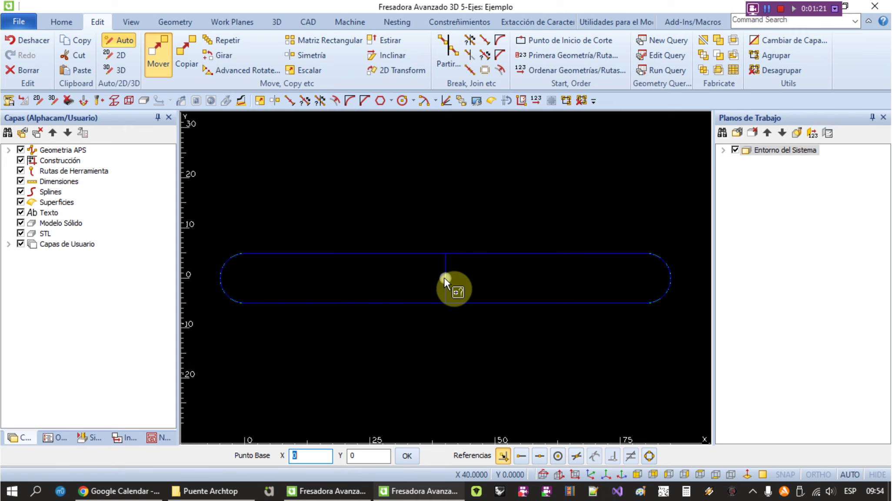
click(445, 278)
text(0)
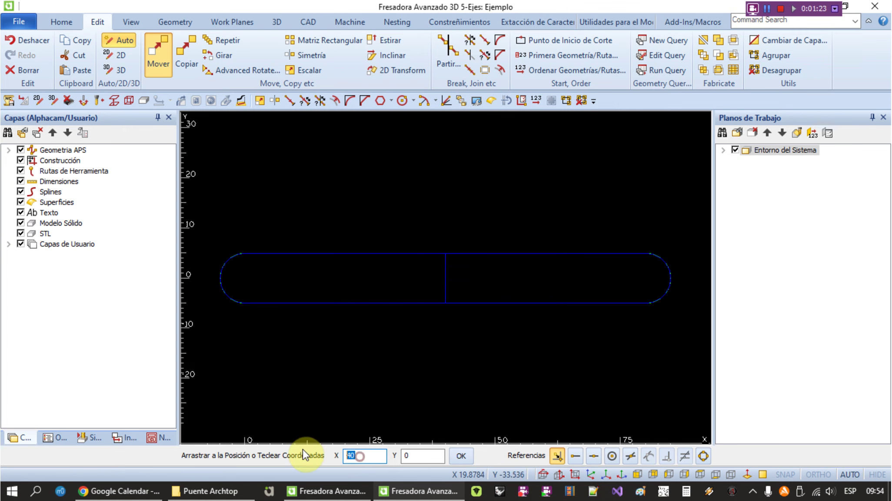
key(Tab)
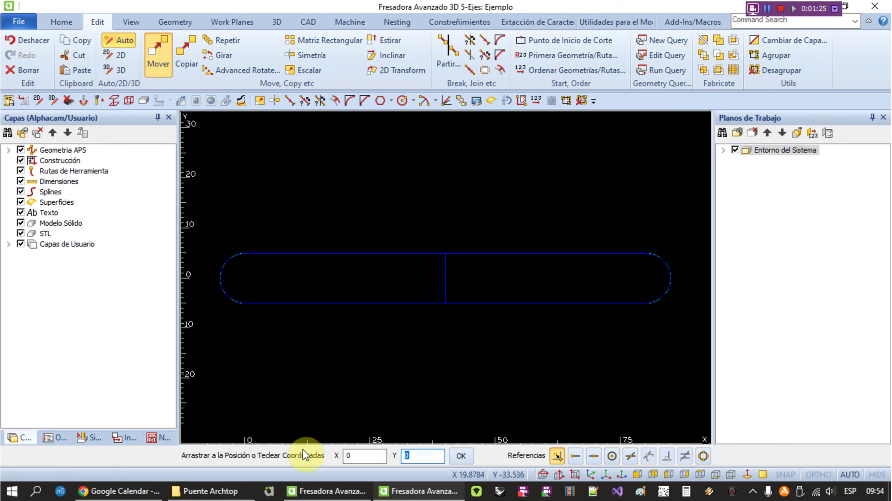
key(Return)
click(483, 454)
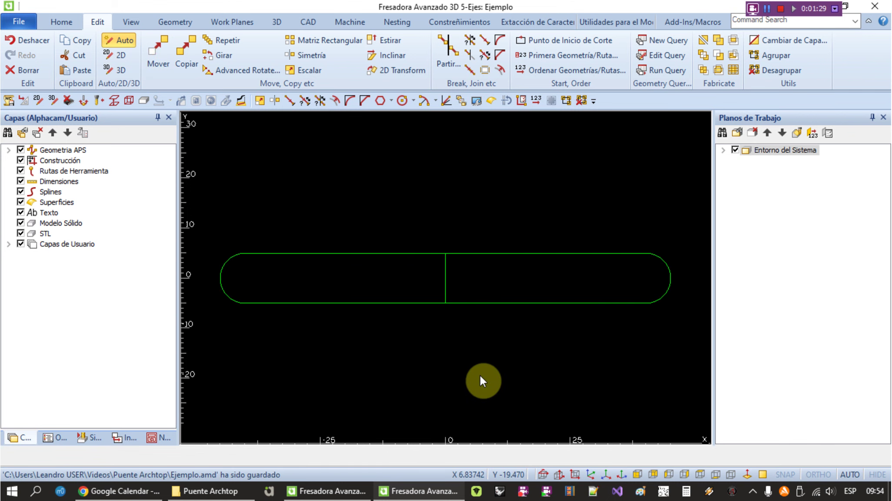
Check the Puente reference drawing's dimensions, then return to Ejemplo.
key(alt+Tab)
key(alt+Tab)
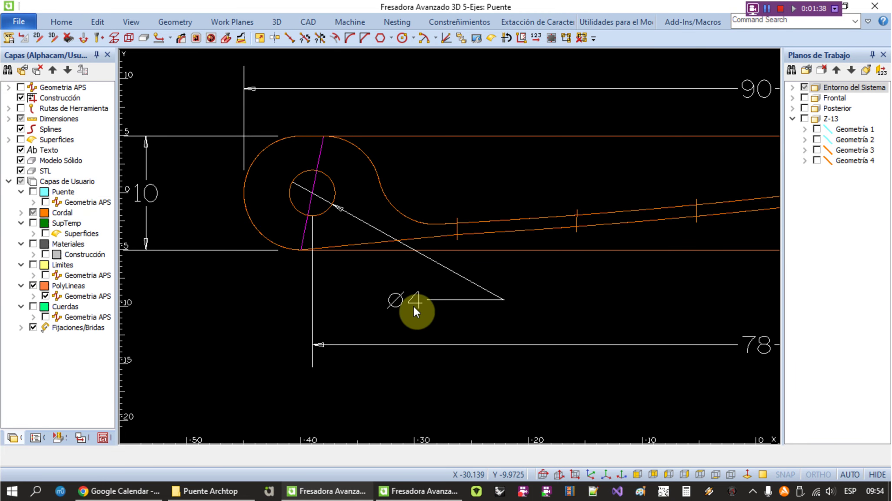
scroll(327, 238, down, 2)
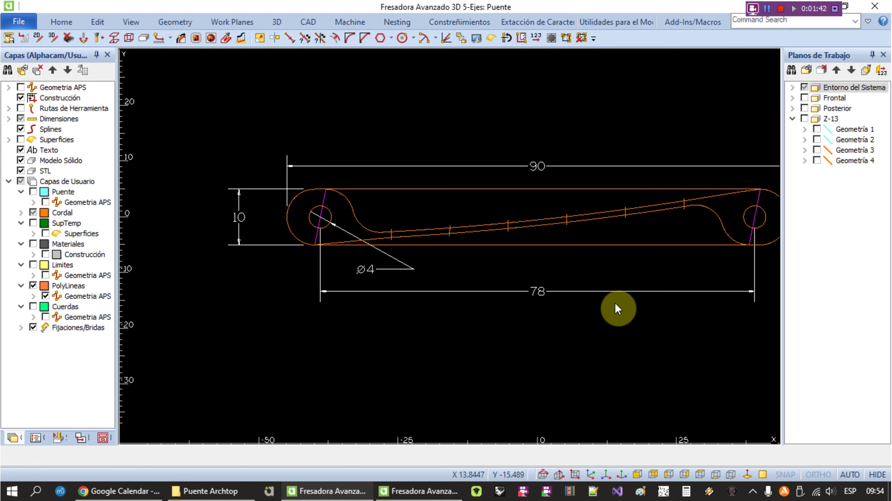
key(alt+Tab)
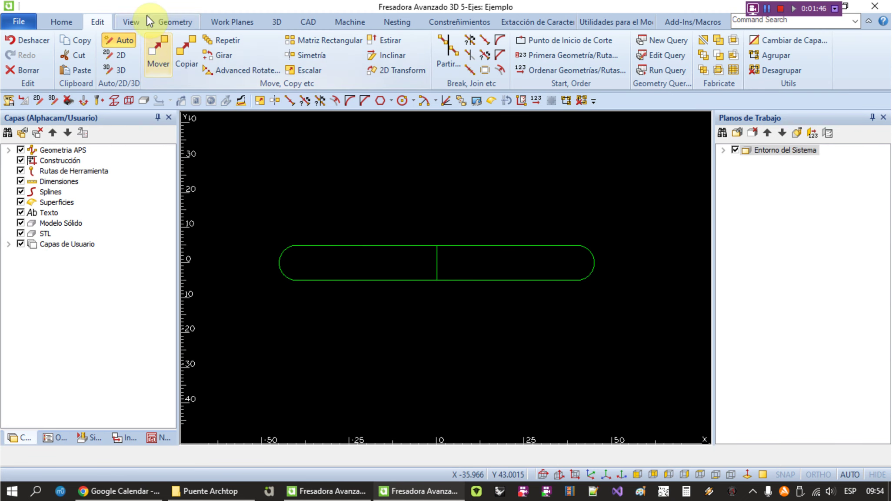
Draw a 4 mm diameter circle centred at the origin.
click(166, 24)
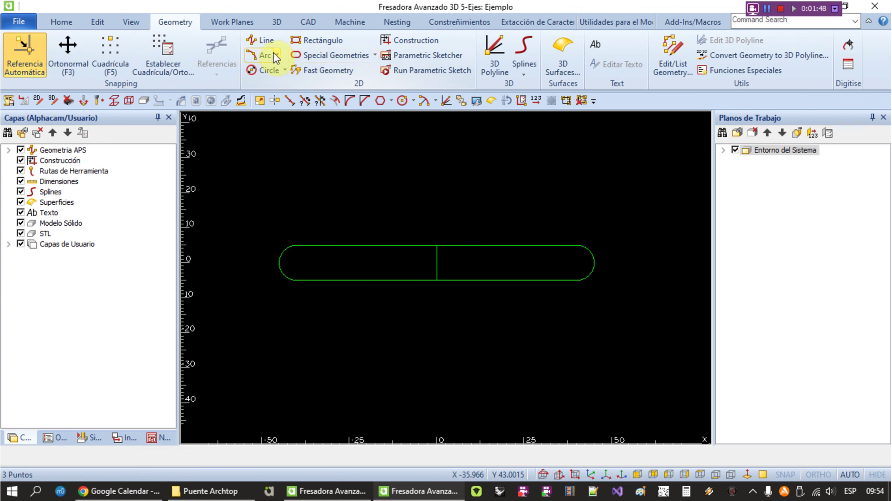
click(256, 72)
click(263, 113)
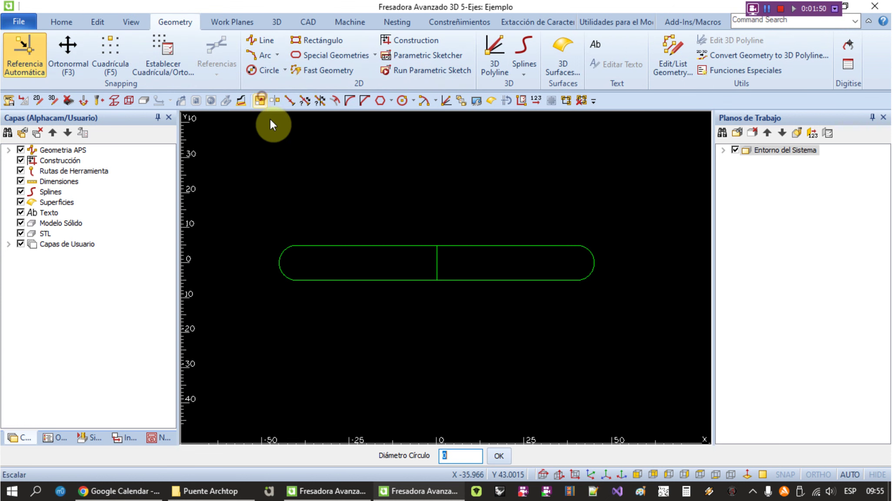
text(4)
key(Return)
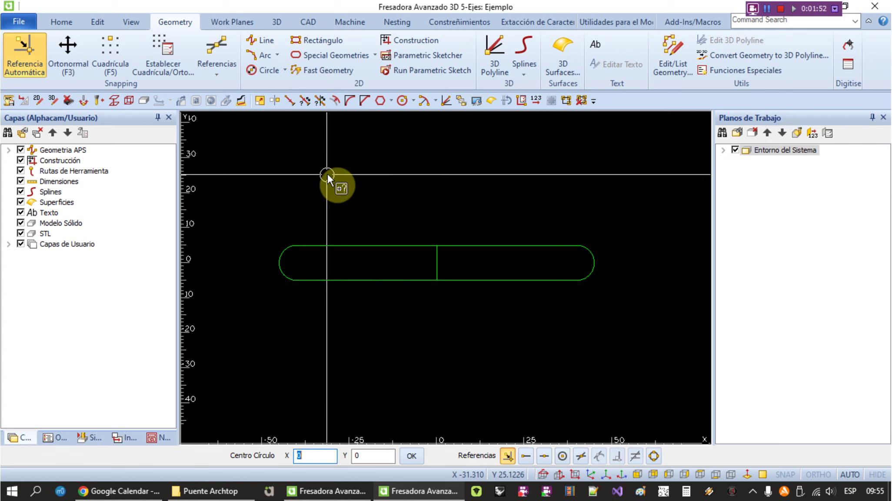
click(414, 460)
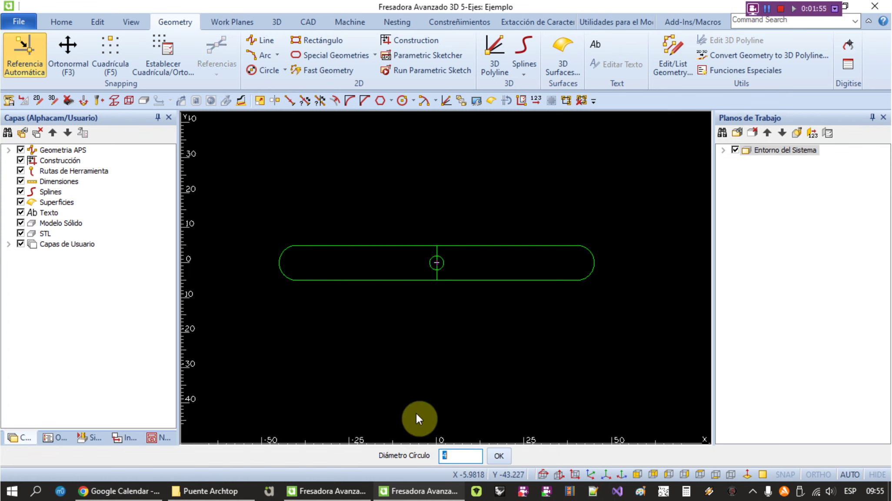
right_click(427, 388)
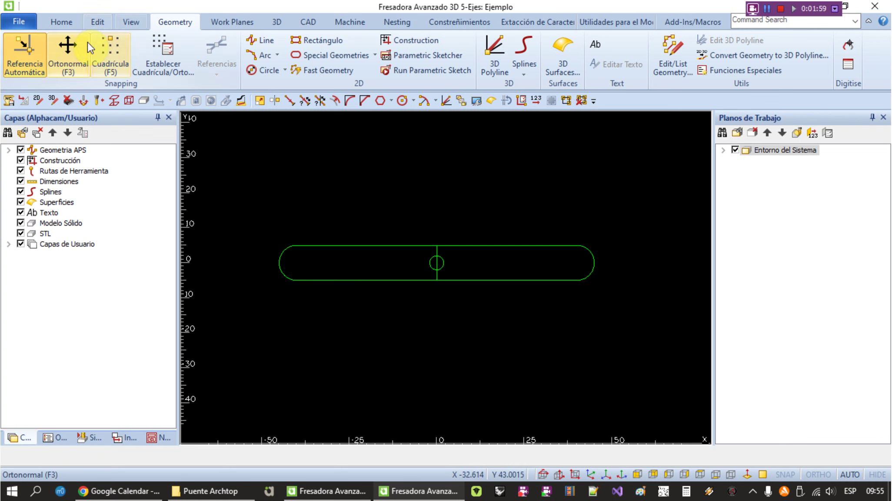
Copy the circle to X=75.
click(92, 20)
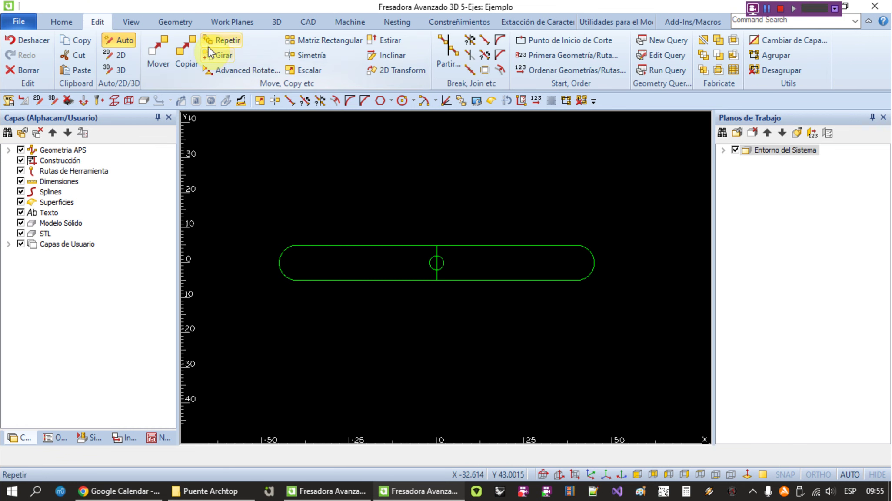
click(186, 55)
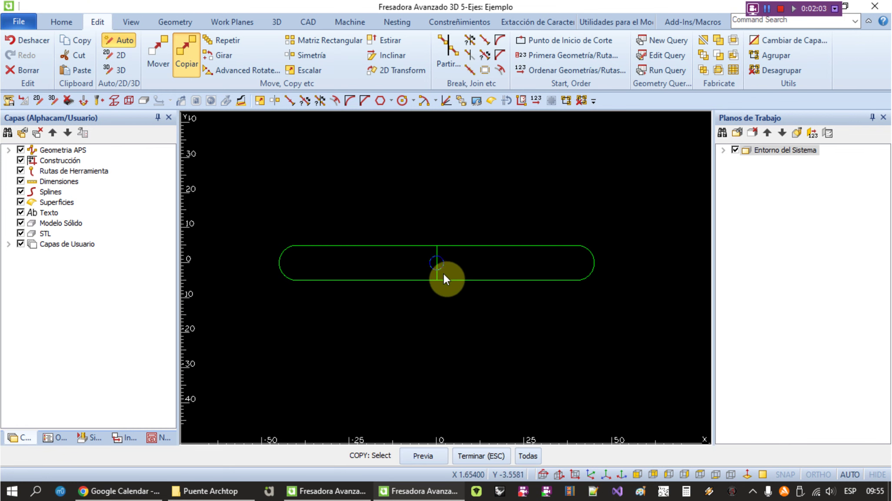
click(444, 278)
right_click(418, 350)
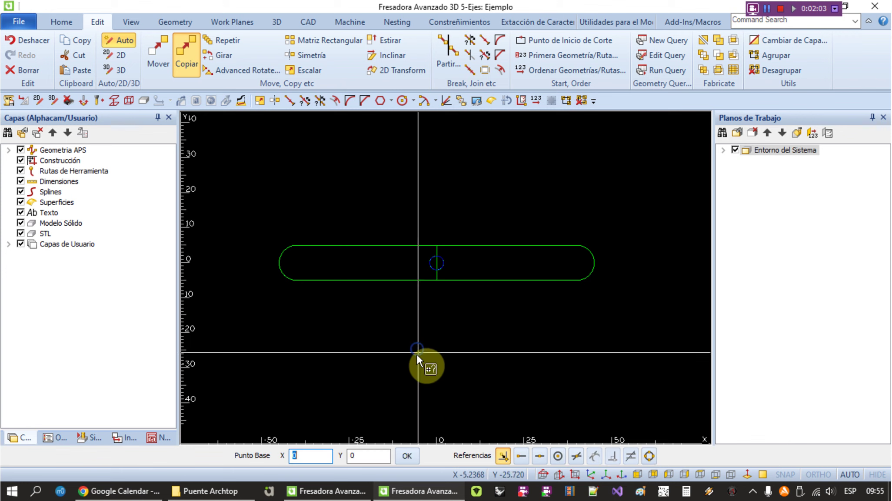
click(411, 456)
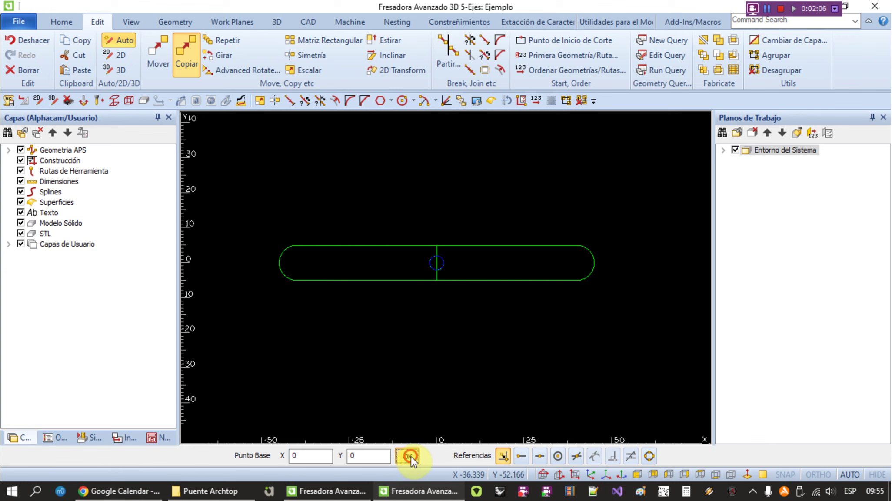
text(75)
key(Return)
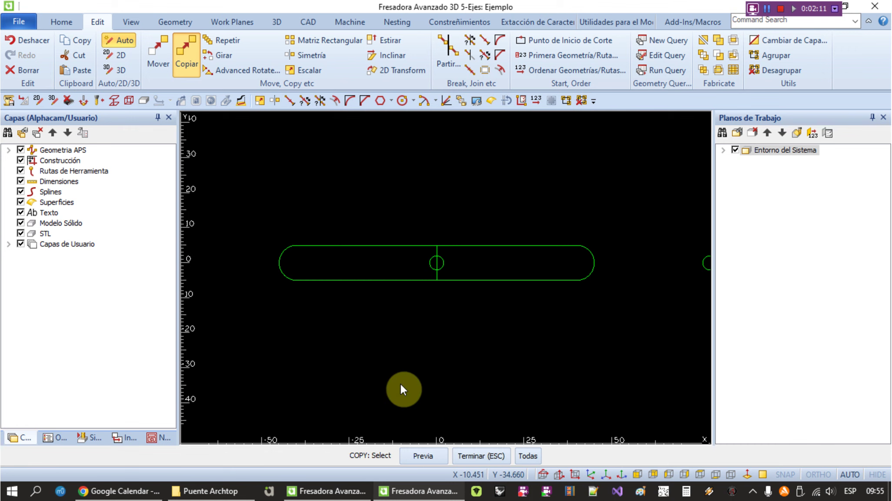
key(Escape)
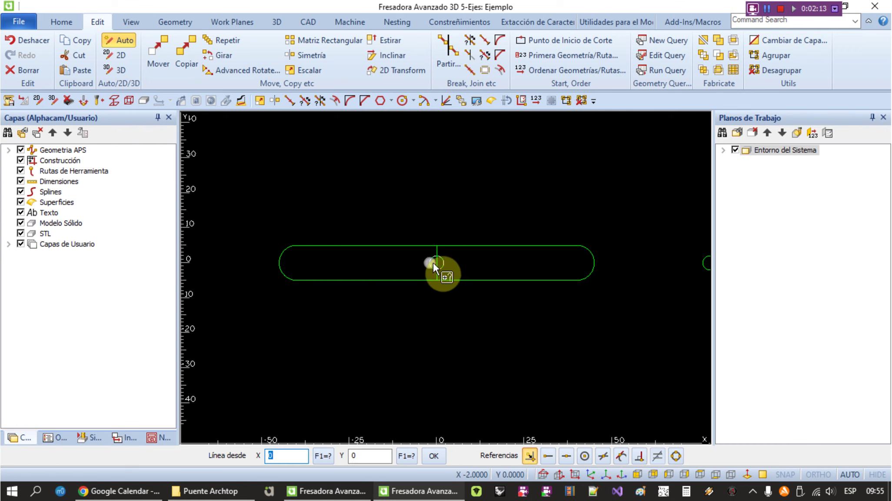
Draw a line from the origin to the copied circle's centre.
click(436, 263)
scroll(431, 268, down, 1)
scroll(570, 263, up, 1)
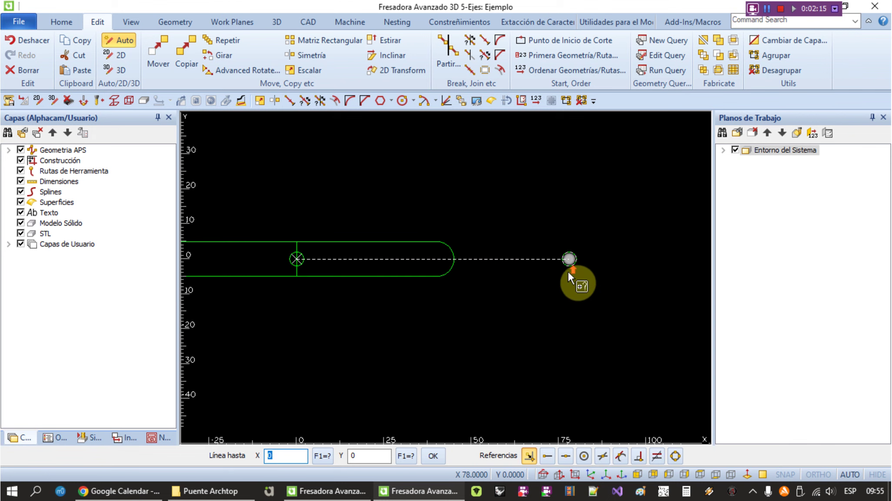
click(569, 260)
right_click(558, 301)
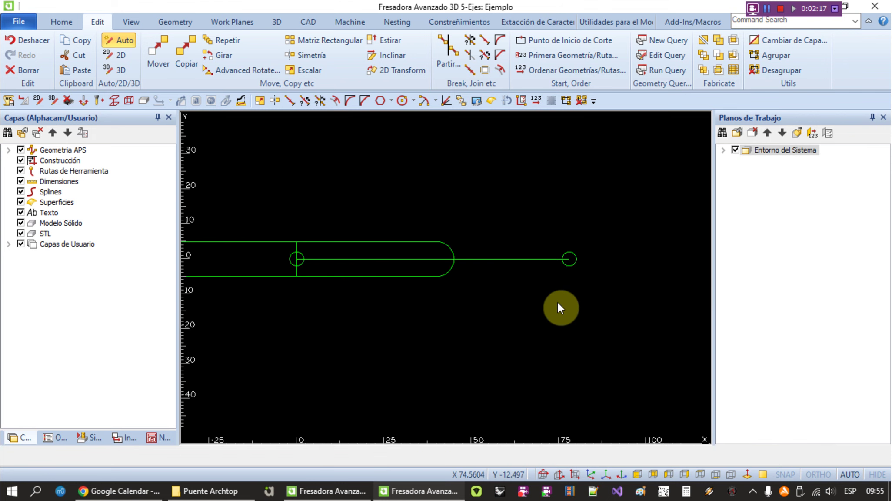
Move the line and both circles from the line's midpoint to the slot centre.
click(159, 55)
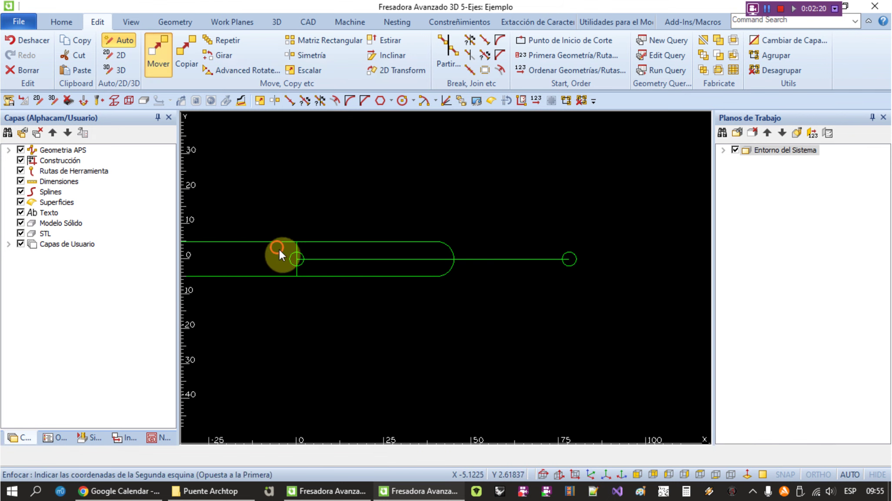
drag(276, 247, 614, 271)
right_click(577, 296)
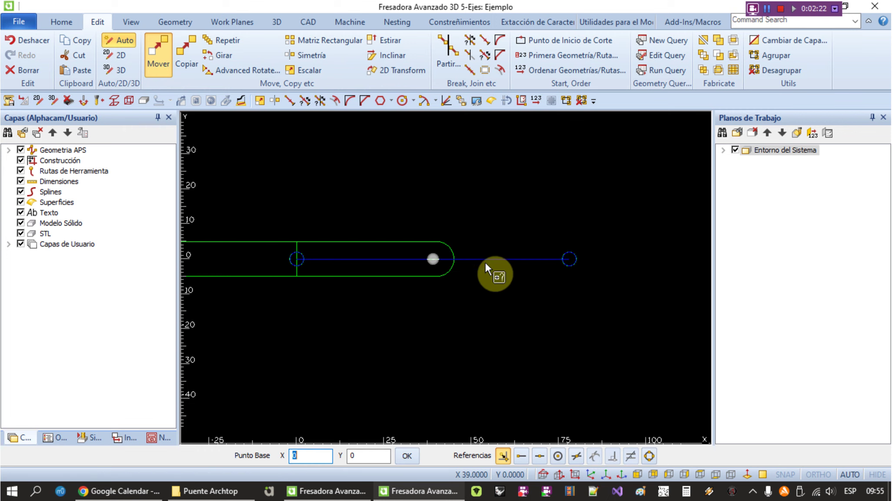
click(428, 263)
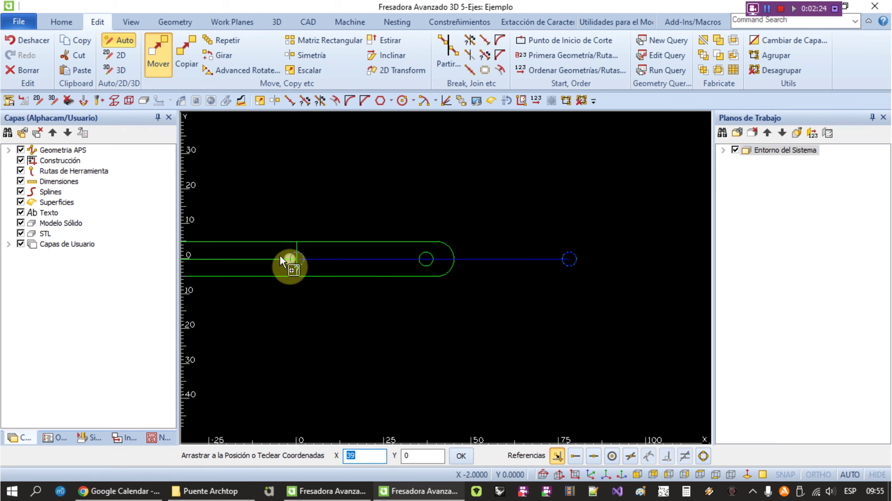
click(293, 259)
scroll(568, 324, down, 2)
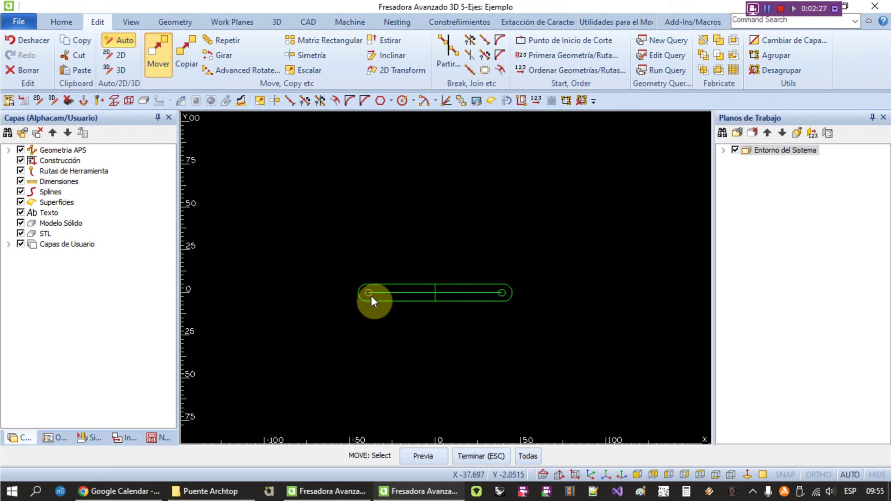
scroll(371, 296, up, 2)
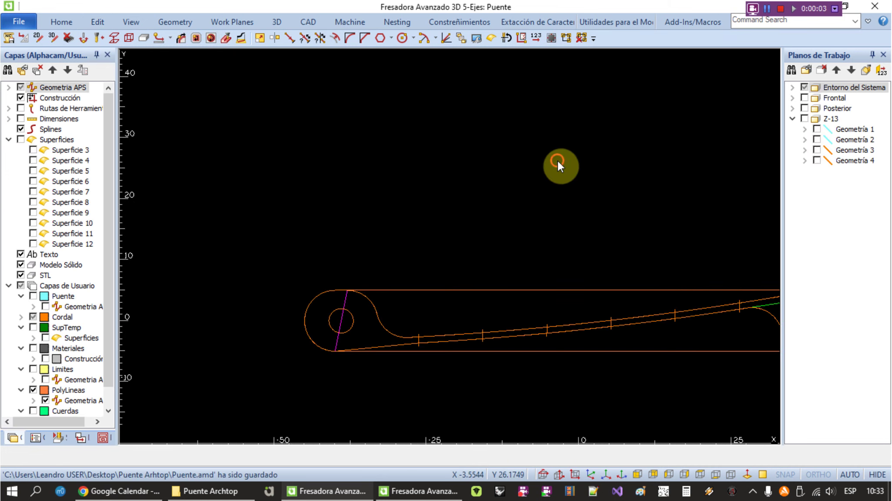
Zoom over the Puente drawing and toggle the Dimensiones layer to check the 11.31° end angle.
scroll(477, 135, down, 2)
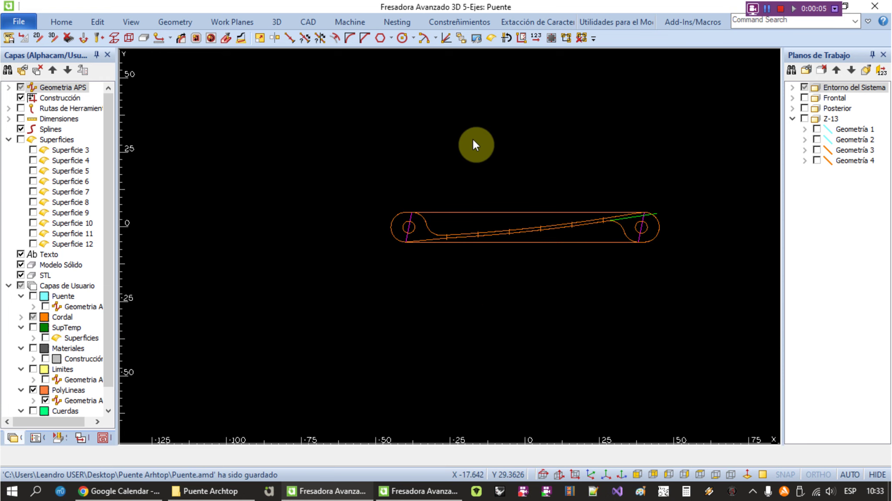
scroll(419, 199, up, 1)
scroll(408, 254, up, 4)
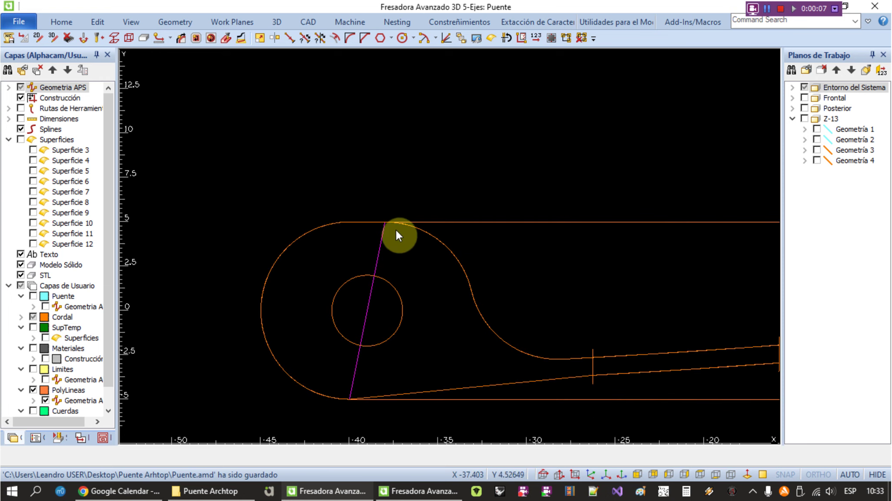
scroll(366, 362, down, 3)
scroll(587, 350, up, 3)
scroll(544, 322, up, 1)
scroll(485, 313, down, 1)
scroll(484, 326, down, 3)
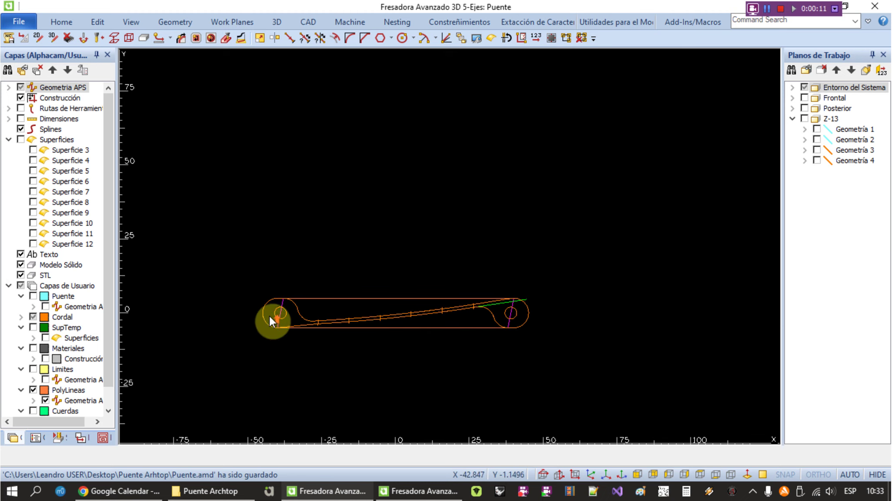
scroll(273, 318, up, 3)
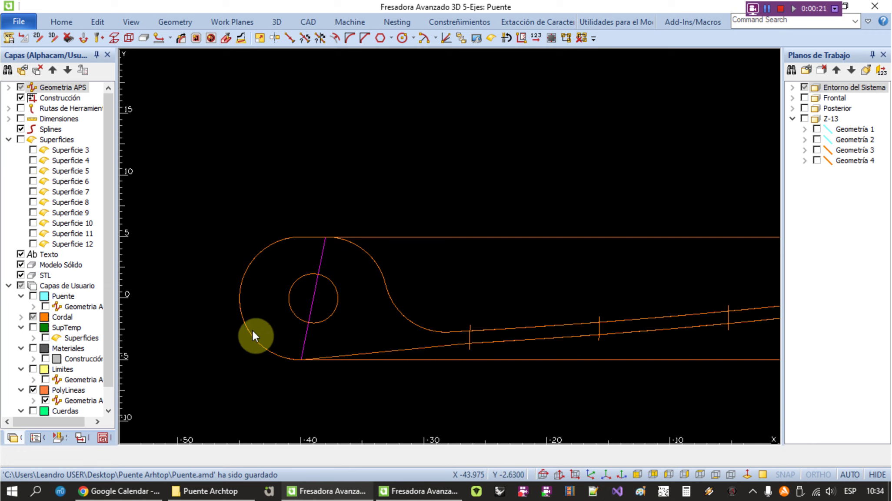
click(20, 119)
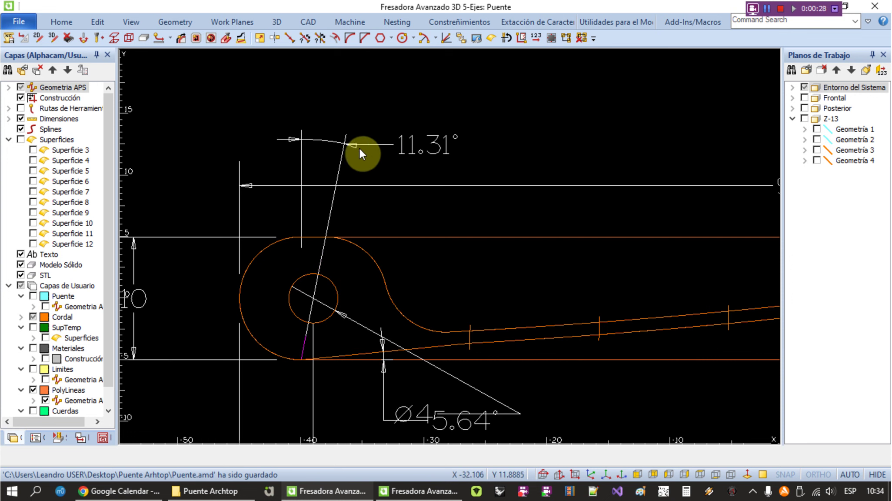
click(20, 119)
Show the Superficies layer and inspect the shaded surface in isometric, then return to top view.
click(21, 139)
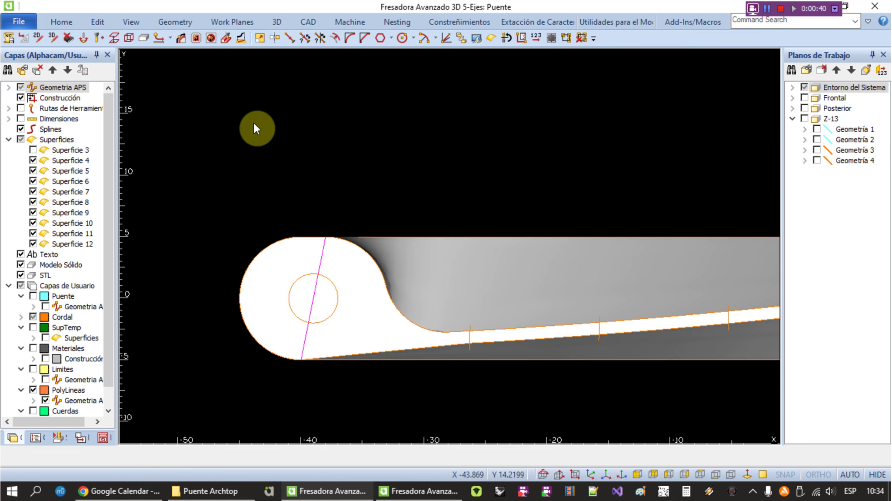
click(254, 123)
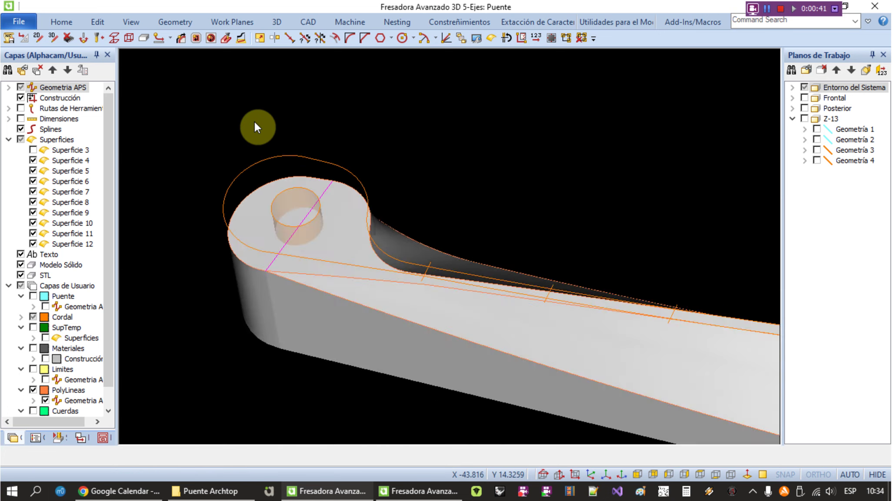
scroll(152, 170, up, 3)
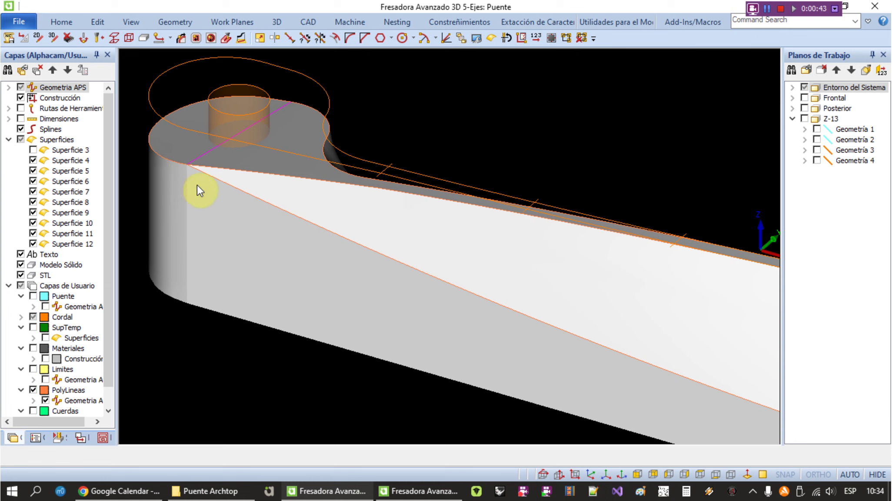
scroll(206, 174, down, 1)
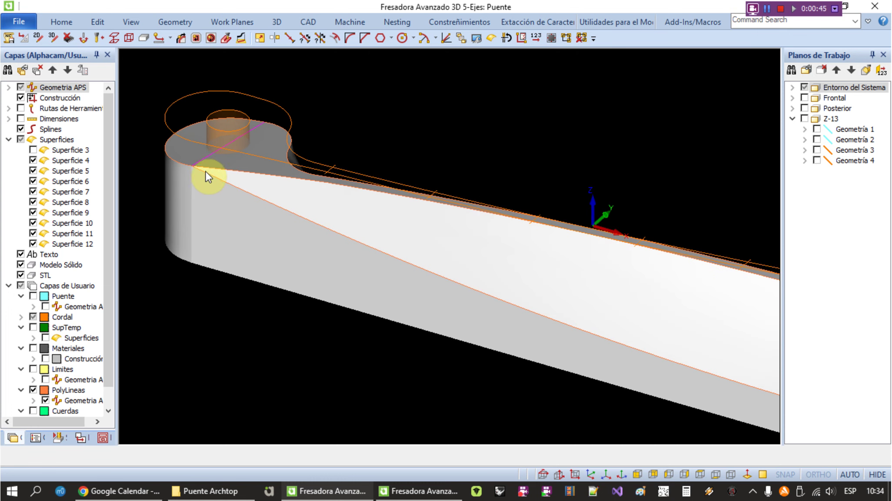
scroll(205, 174, down, 1)
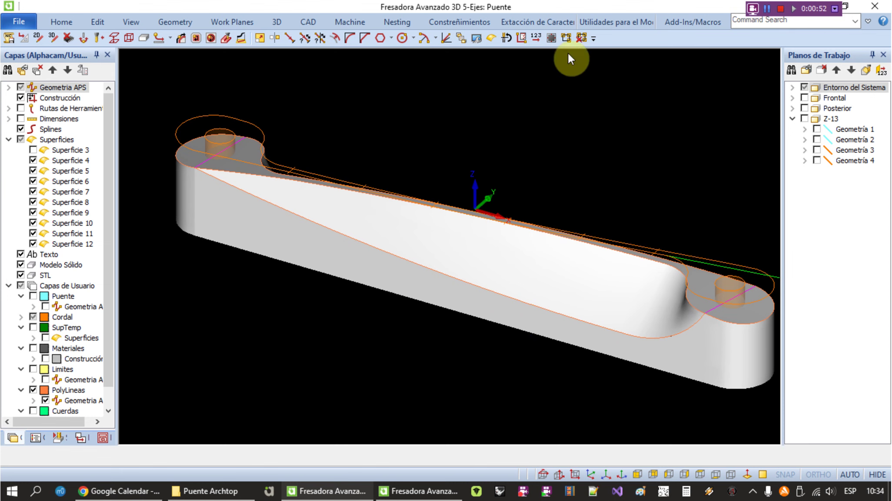
key(Home)
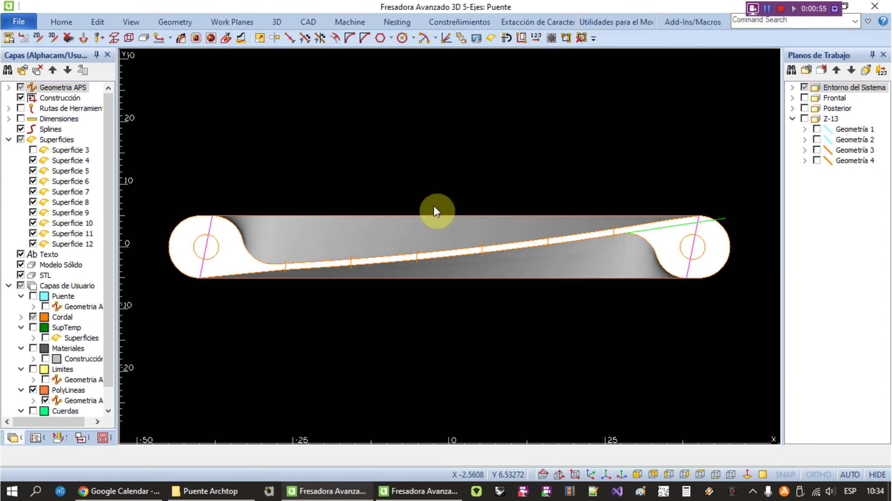
key(alt+Tab)
key(alt+Tab)
key(alt+Tab)
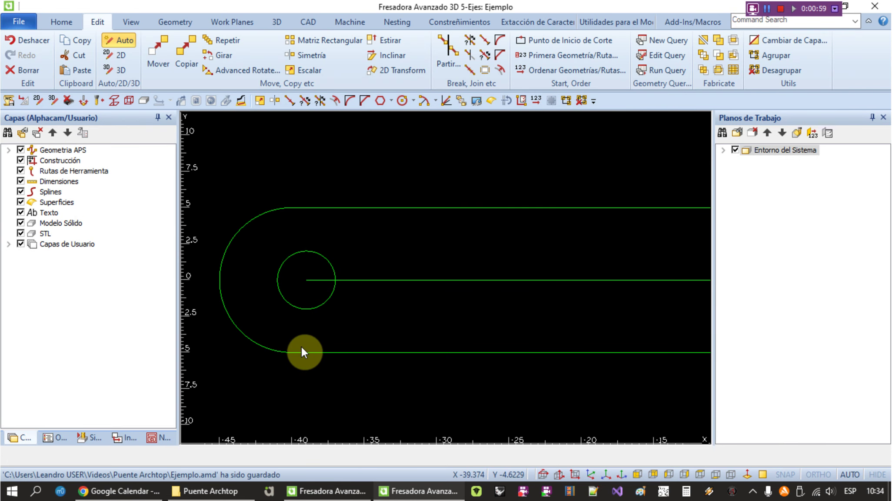
Draw a vertical line at the slot's left end and rotate it -11.31° about its bottom end.
key(l)
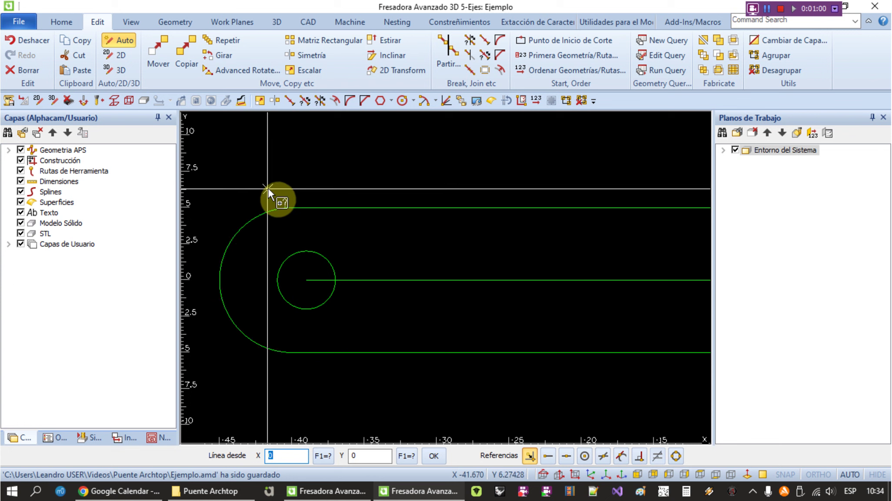
click(292, 351)
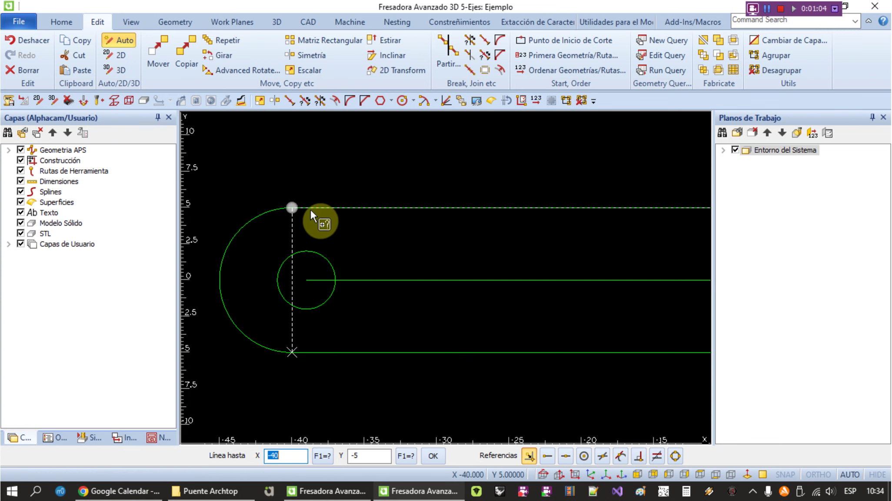
click(295, 211)
right_click(366, 163)
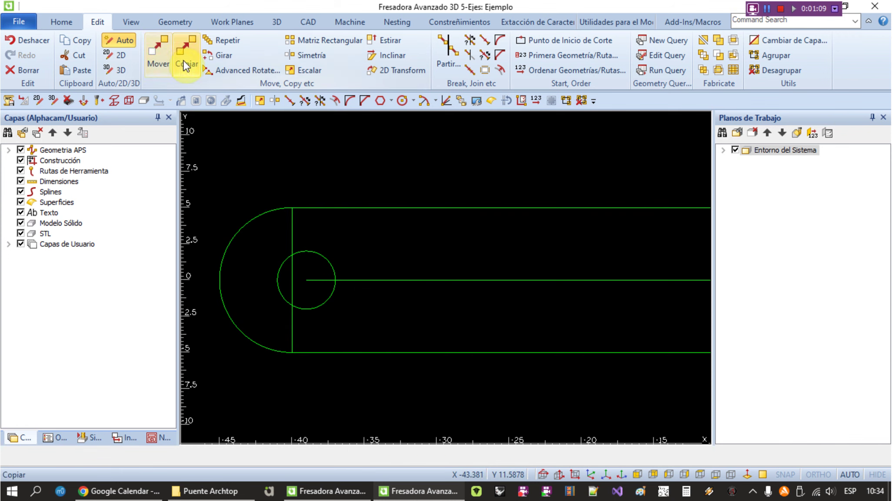
click(223, 55)
click(296, 234)
right_click(293, 229)
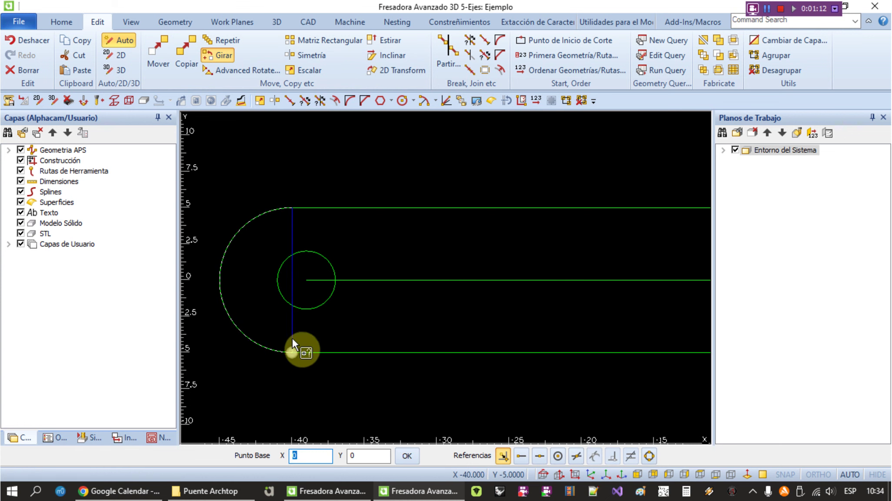
click(298, 355)
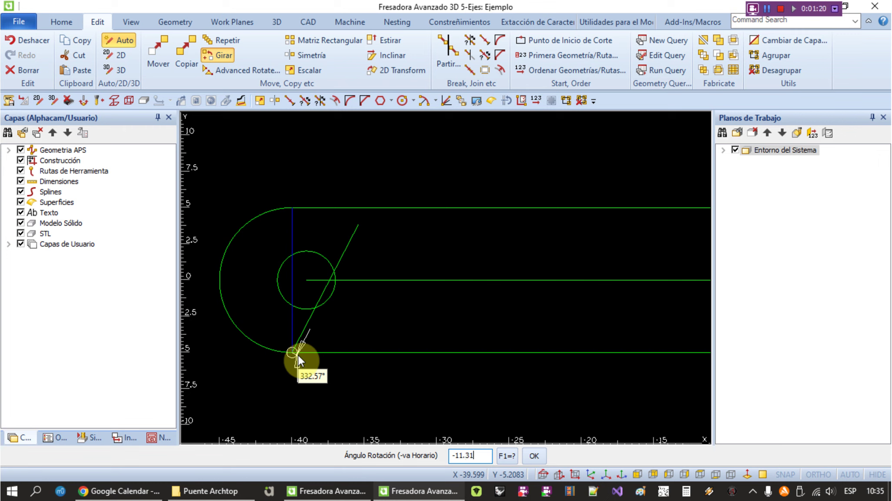
key(Return)
key(Return)
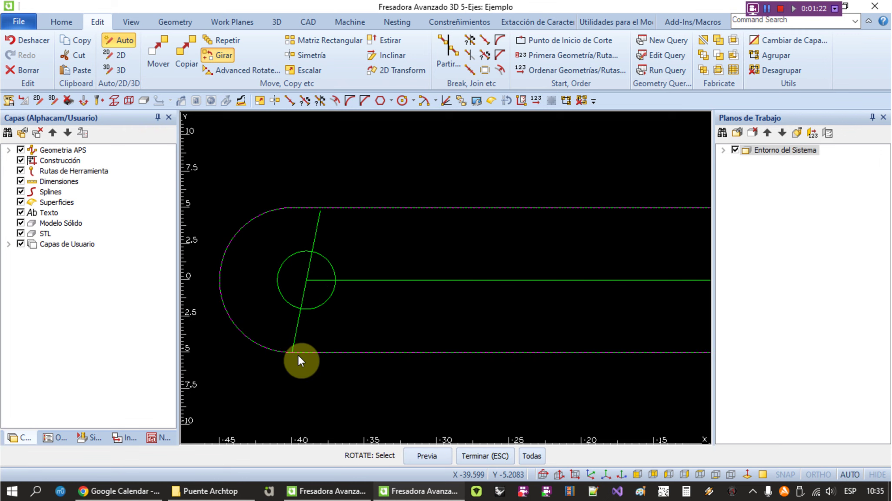
key(Escape)
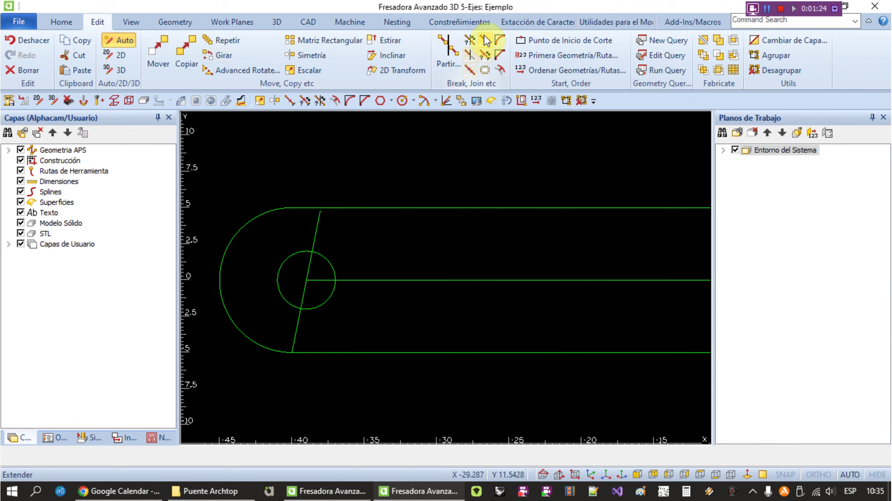
Extend the tilted line to the outer contour.
click(486, 41)
click(350, 204)
key(Return)
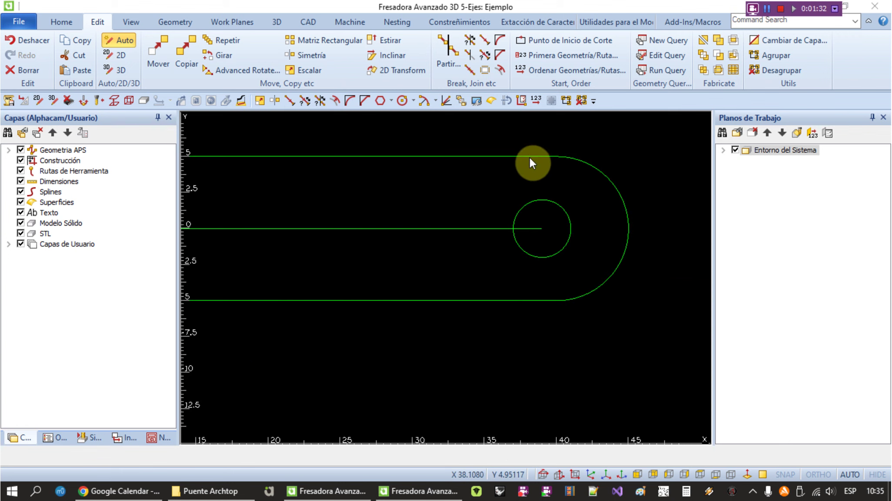
Draw a vertical line at the right end and rotate it -11.3° about its top end.
click(570, 144)
click(541, 301)
right_click(543, 296)
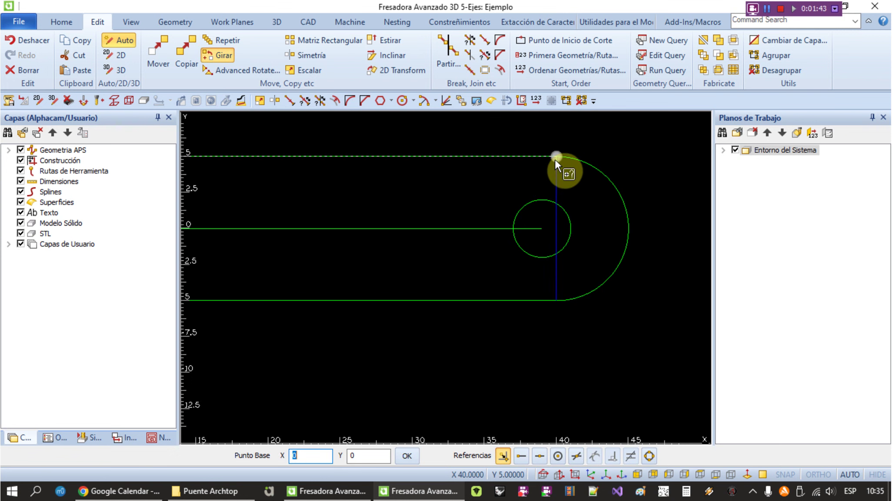
click(554, 159)
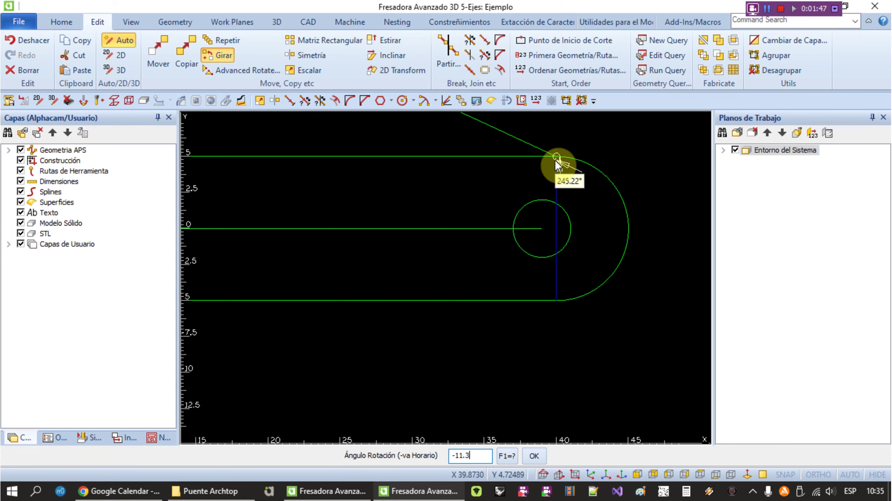
key(Return)
key(Return)
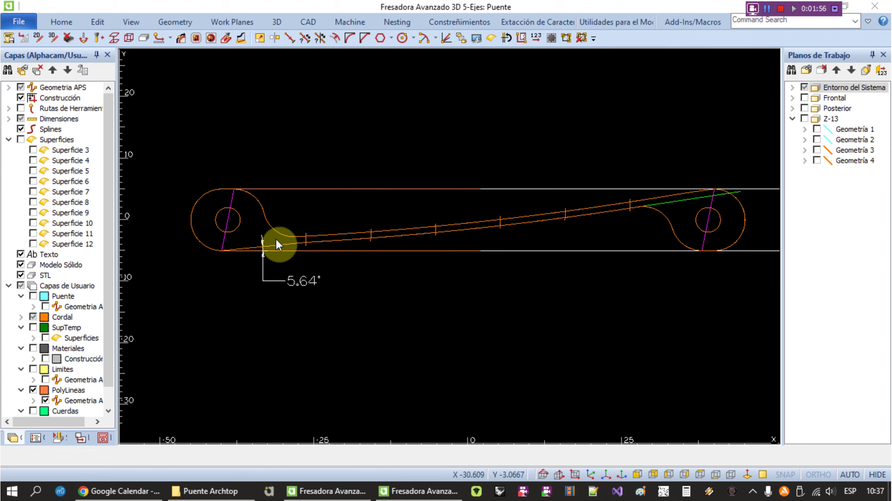
Zoom in on Puente's 5.64° angle dimension and switch to the other Fresadora window.
scroll(227, 253, up, 3)
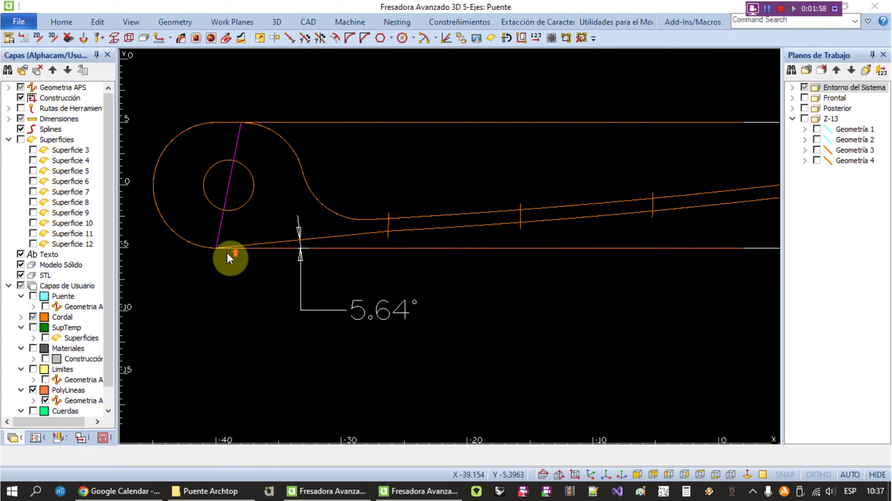
scroll(227, 252, up, 1)
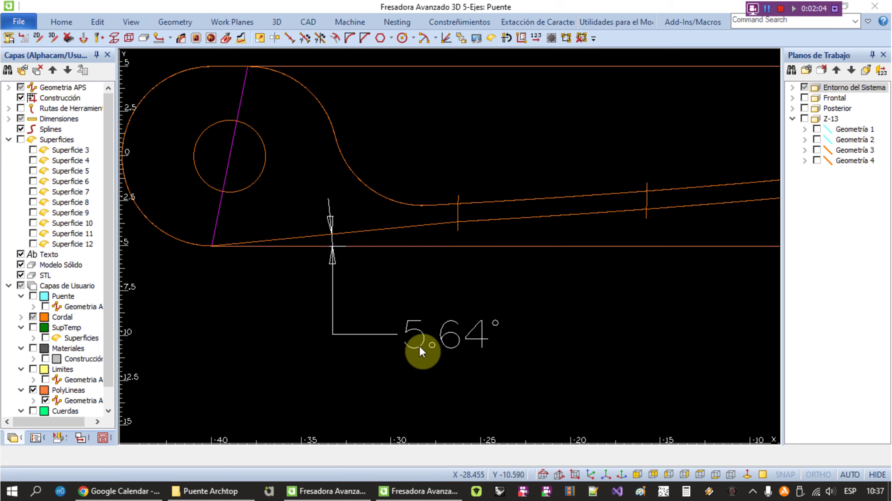
key(alt+Tab)
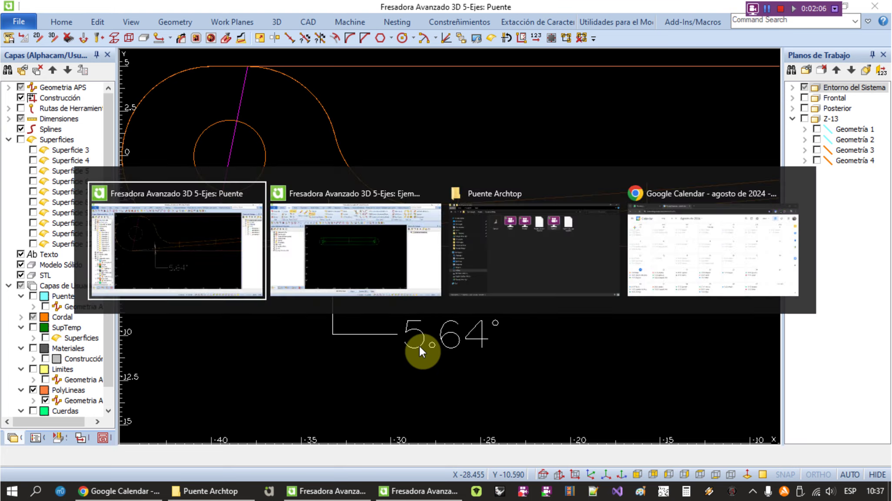
With Ortho on, draw a horizontal line across the slot past its right end.
key(alt+Tab)
key(Tab)
key(Tab)
key(Tab)
key(Tab)
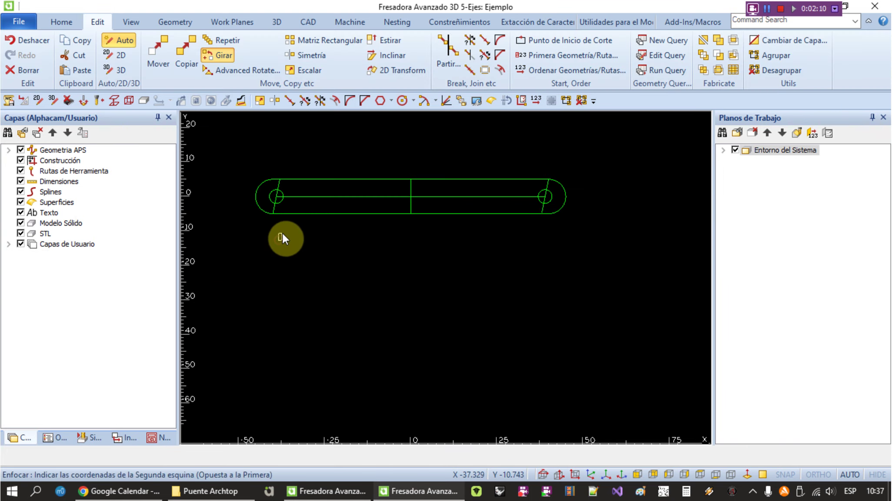
scroll(276, 213, up, 2)
scroll(273, 214, down, 3)
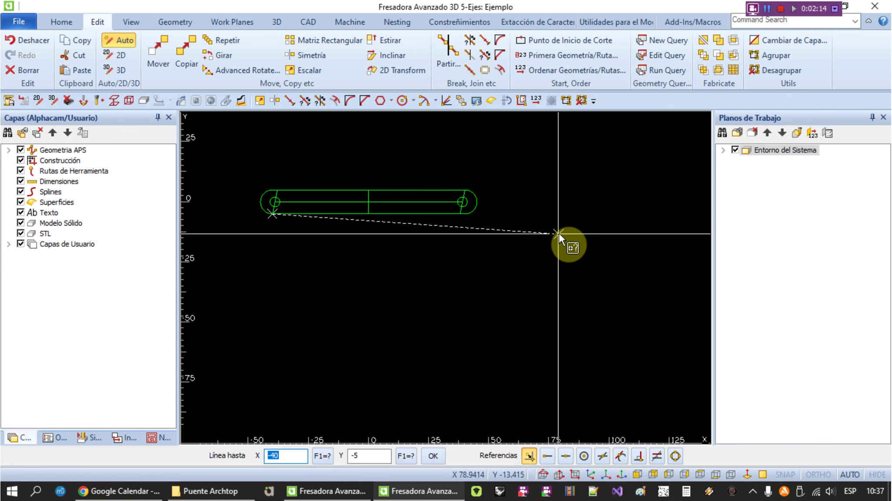
key(F8)
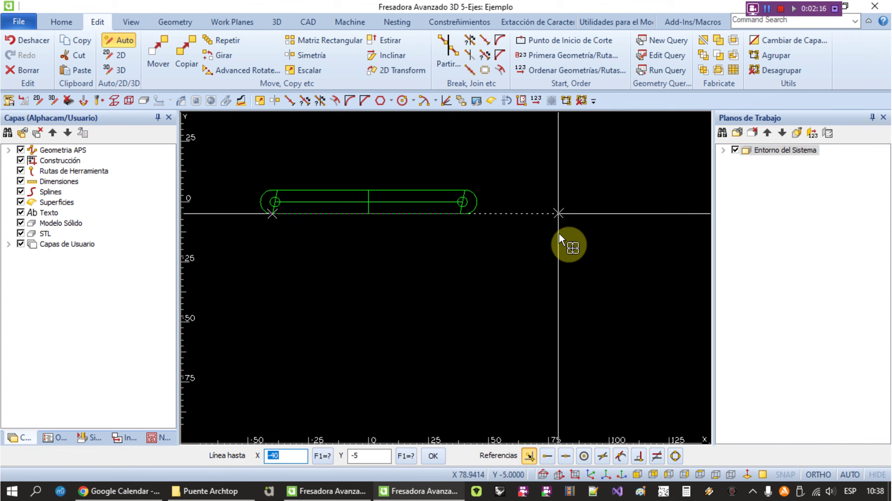
click(559, 234)
right_click(558, 234)
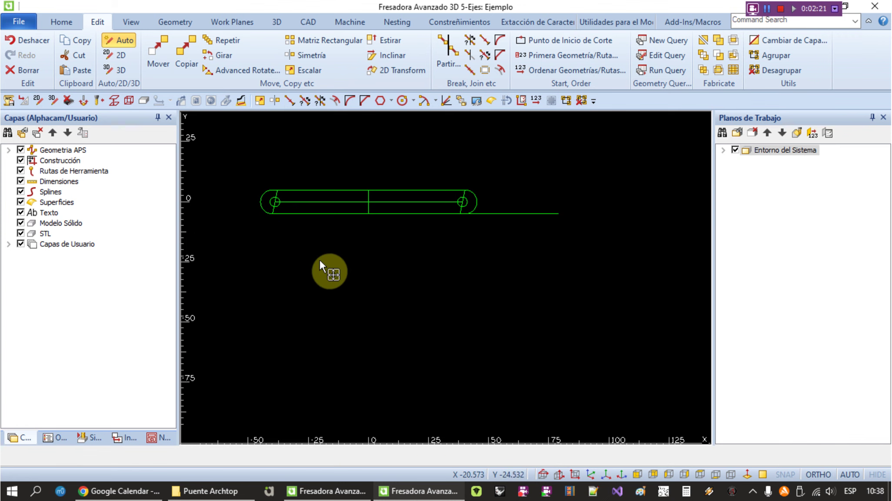
Rotate the horizontal line 5.64° about its left end.
click(217, 55)
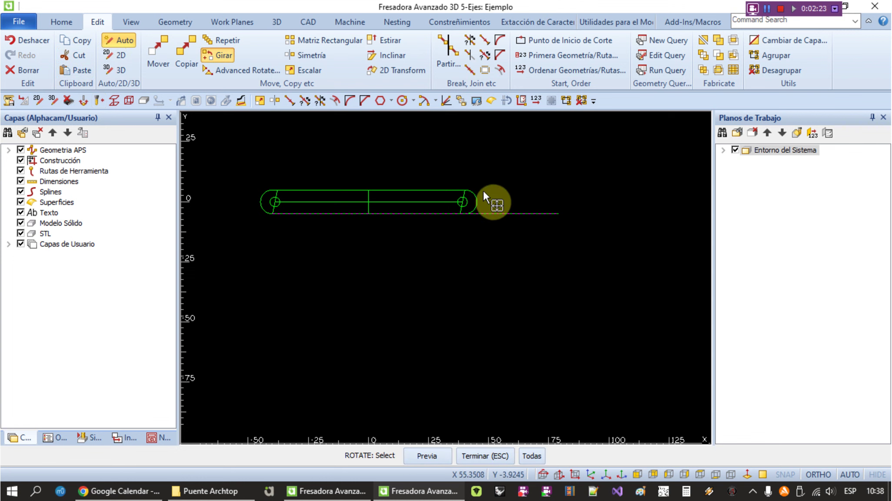
click(515, 213)
right_click(515, 214)
scroll(274, 222, up, 5)
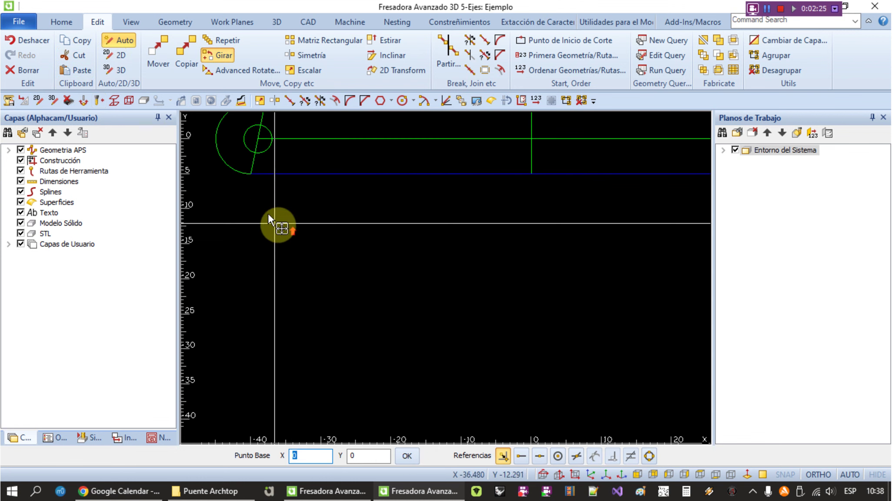
click(255, 174)
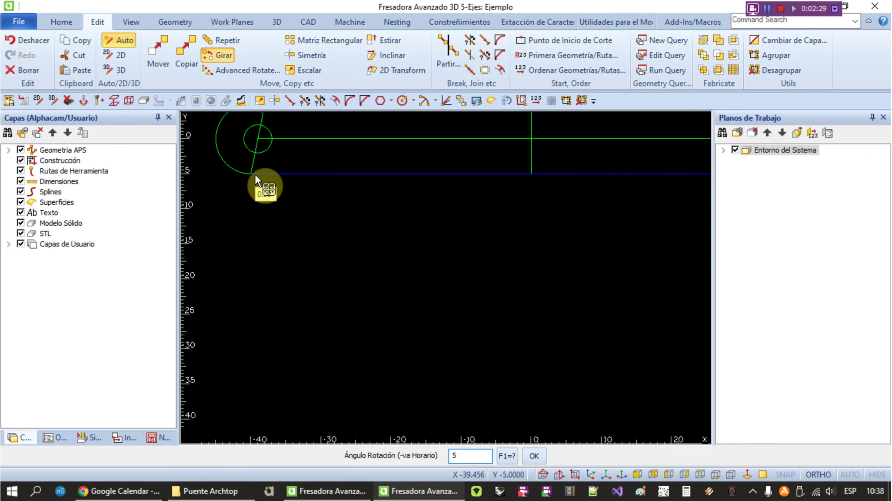
key(alt+Tab)
key(alt+Tab)
text(64)
key(Return)
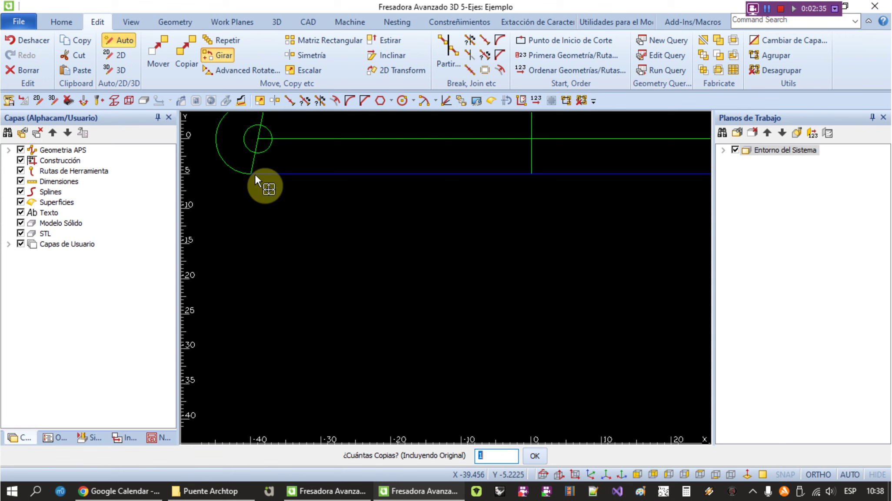
key(Return)
scroll(256, 200, down, 3)
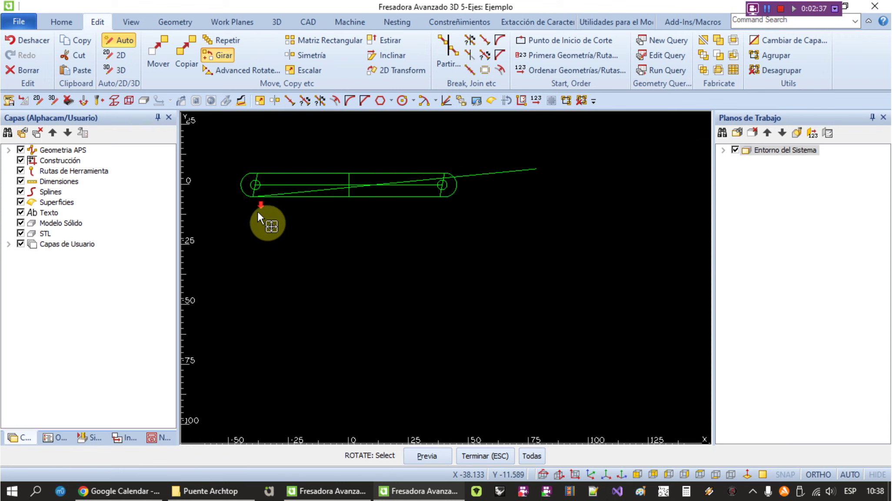
scroll(448, 172, up, 3)
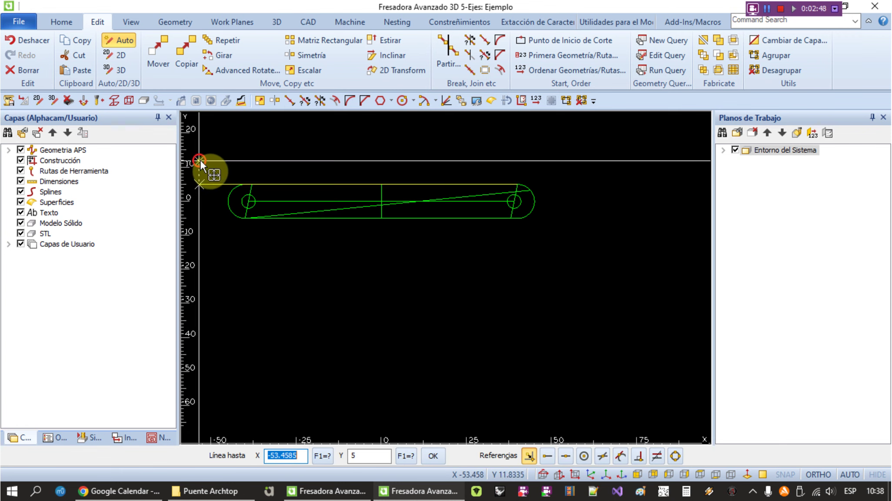
Finish the top line at the slot's right end and rotate it about that end.
click(200, 150)
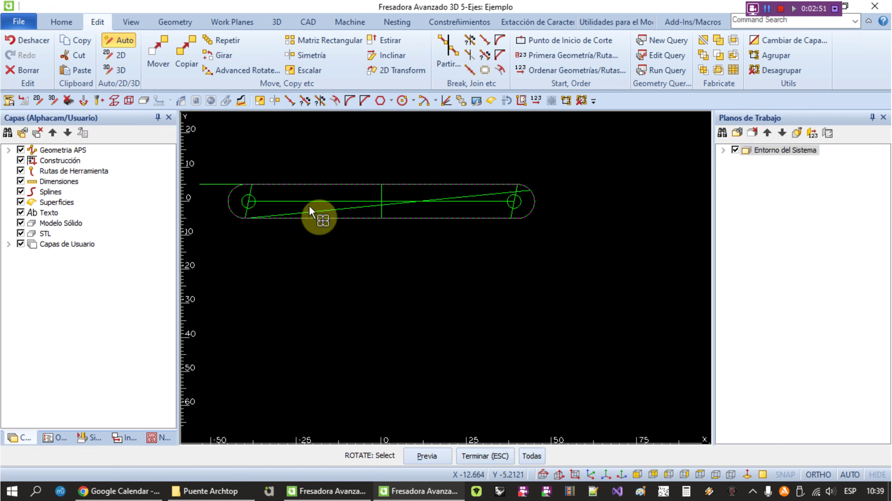
click(212, 184)
right_click(578, 215)
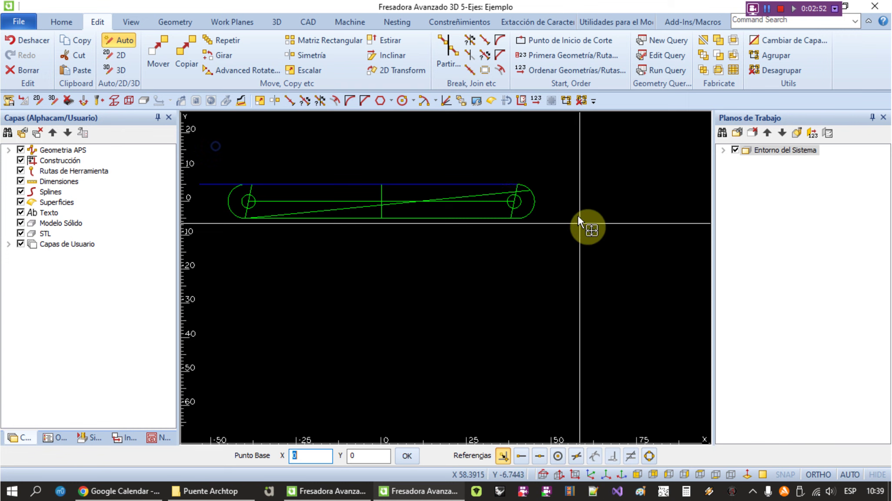
click(514, 184)
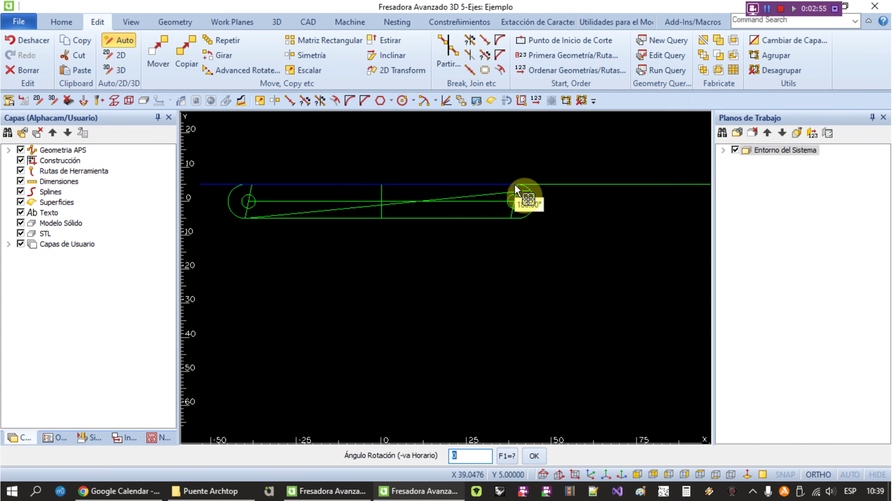
key(BackSpace)
text(180)
key(Return)
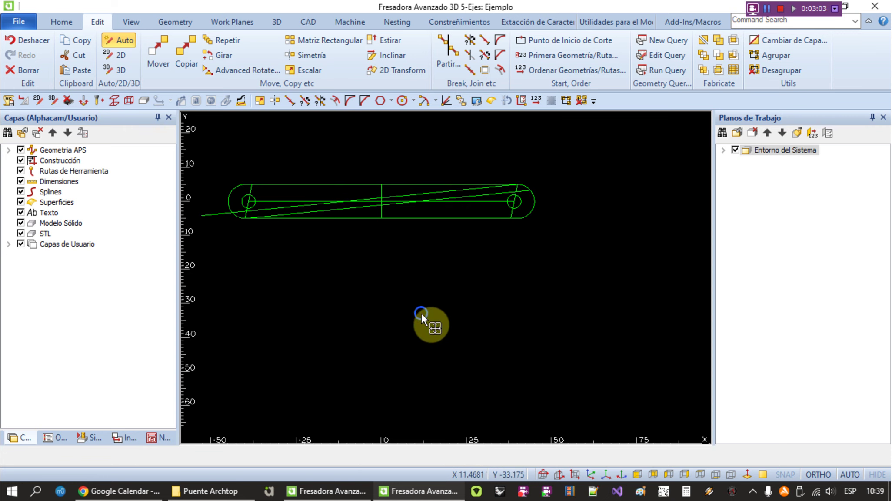
Trim the diagonal's stub left of the slot, using the slot outline as the cutting edge.
key(t)
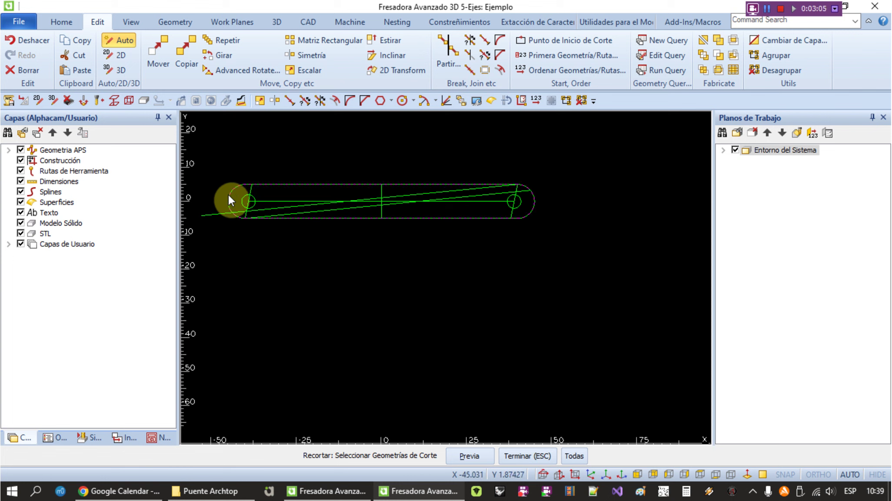
click(228, 194)
key(Escape)
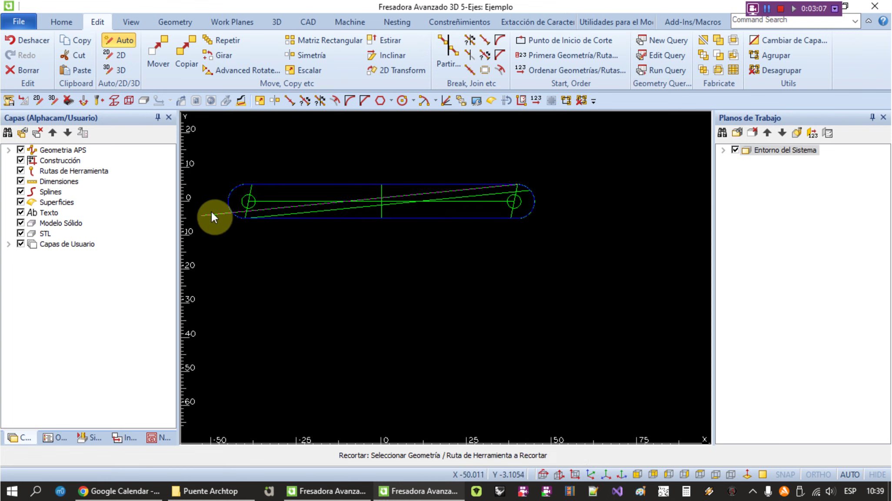
click(212, 212)
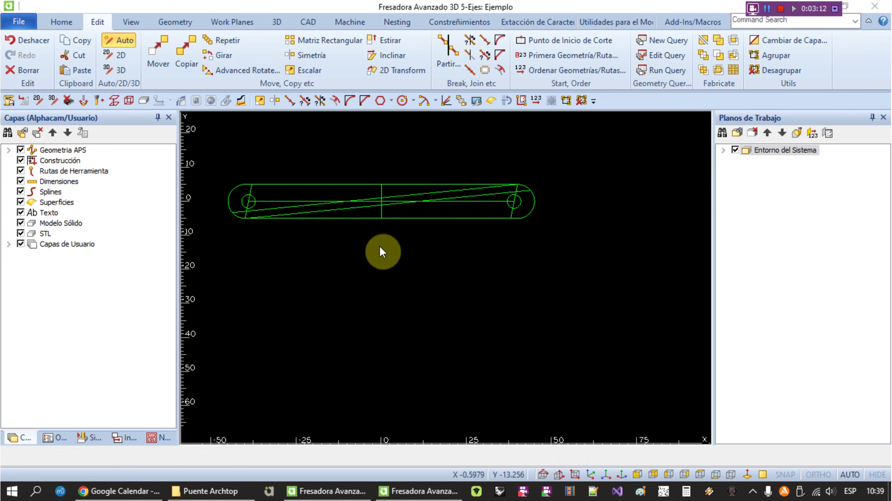
scroll(370, 197, up, 2)
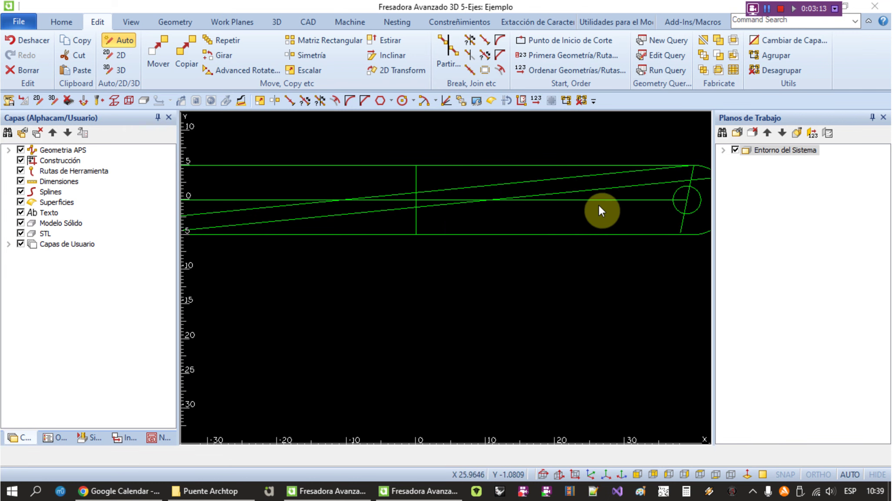
Delete the centre horizontal line.
key(Delete)
click(612, 200)
key(Escape)
key(Return)
scroll(561, 203, down, 2)
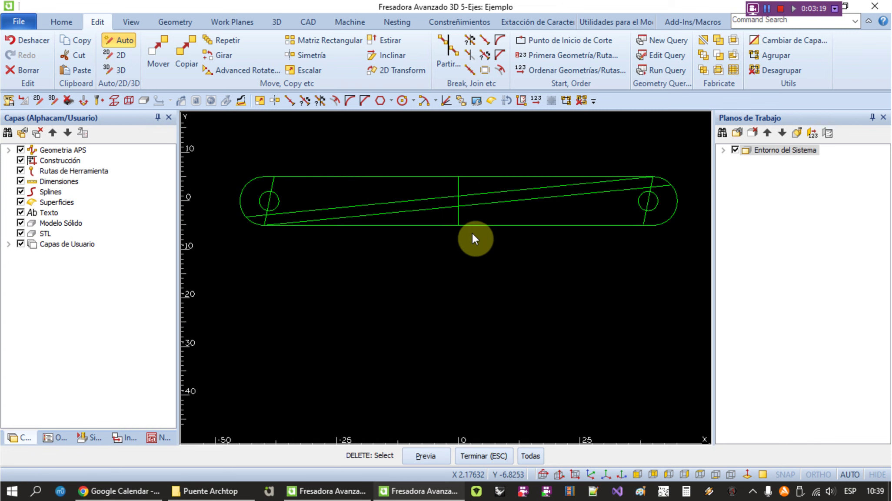
key(Escape)
click(426, 135)
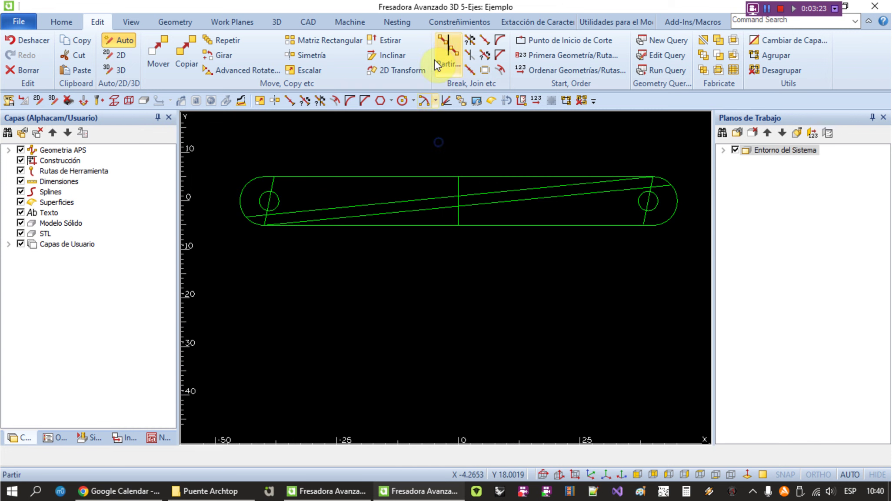
Split the slot's top edge by cutting geometries at both slanted end lines.
click(447, 52)
click(404, 270)
click(411, 302)
click(274, 185)
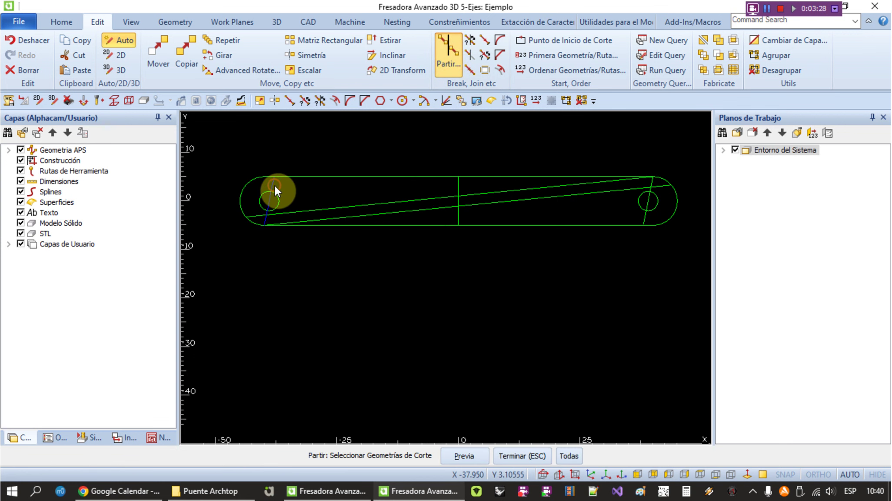
click(648, 216)
key(Escape)
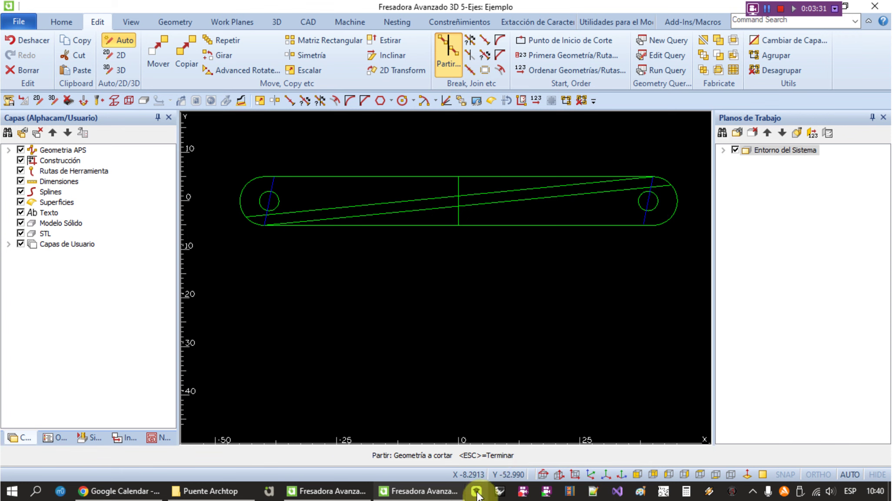
click(327, 175)
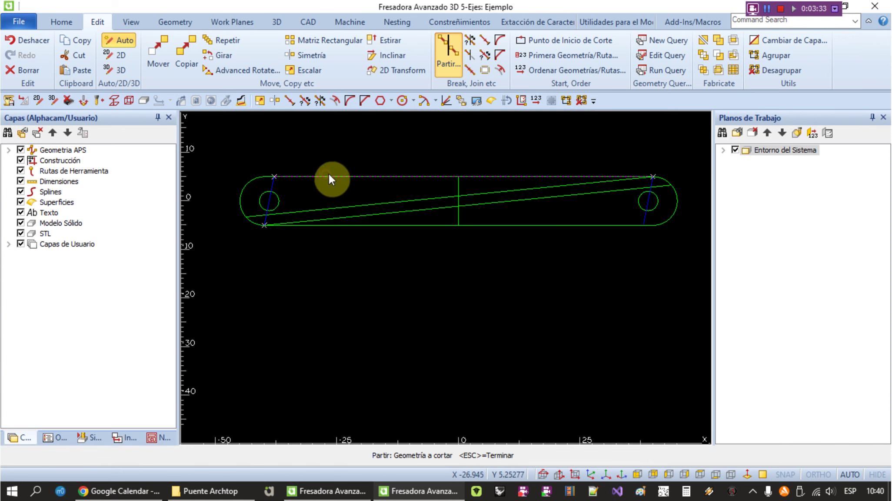
key(Escape)
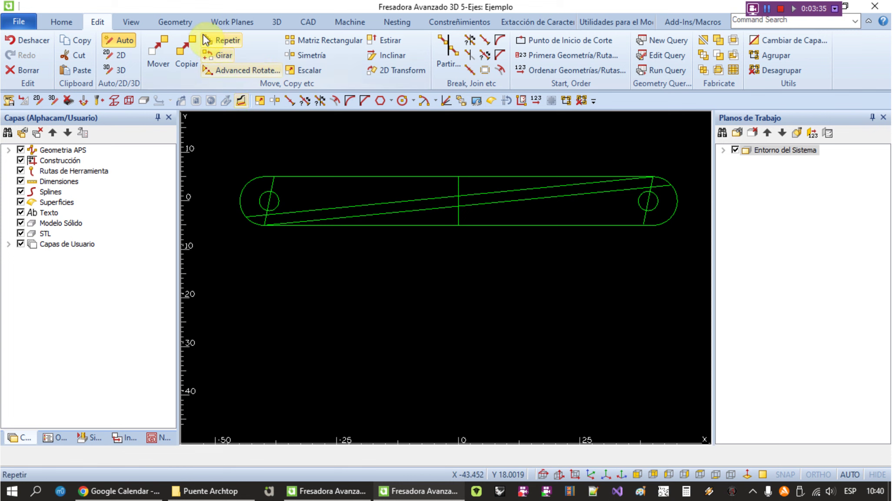
Draw tangent arcs from the top outline's left end past the left circle onto the sloped line.
click(167, 22)
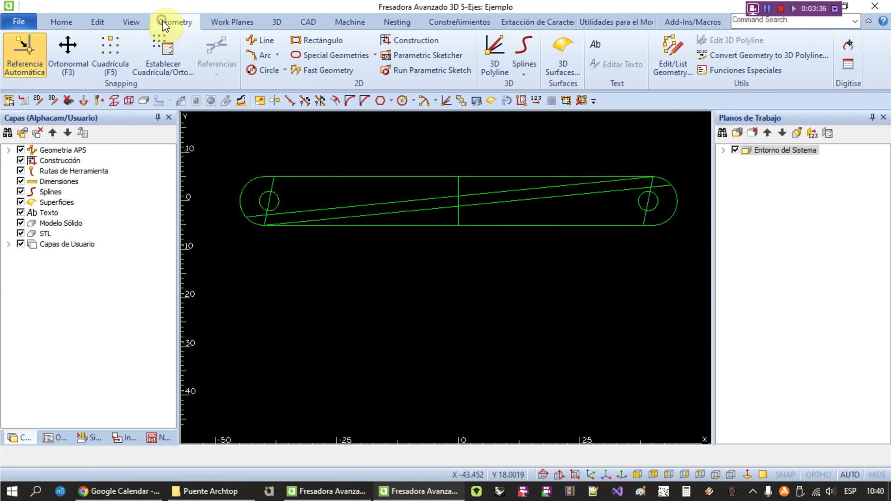
click(278, 55)
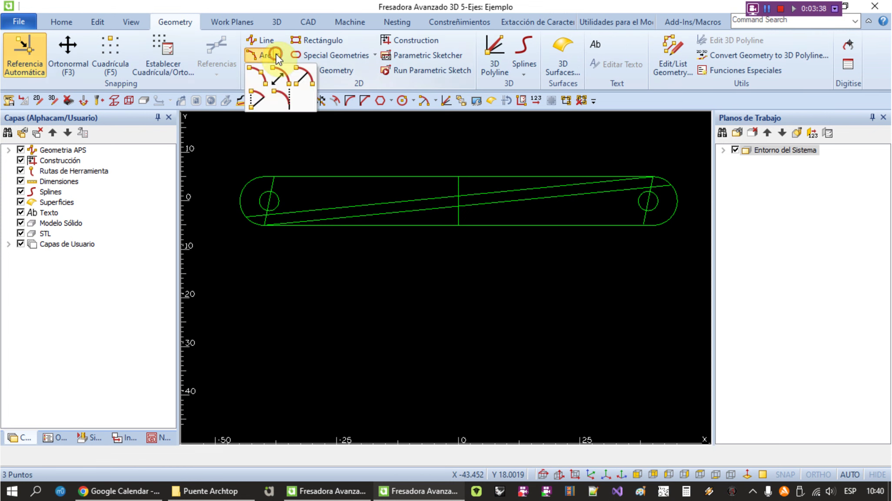
click(282, 101)
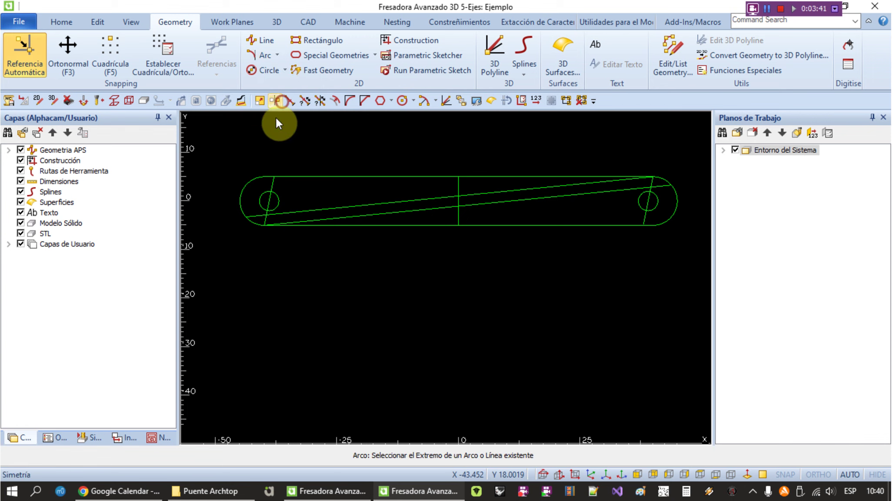
scroll(270, 194, up, 2)
scroll(271, 168, up, 2)
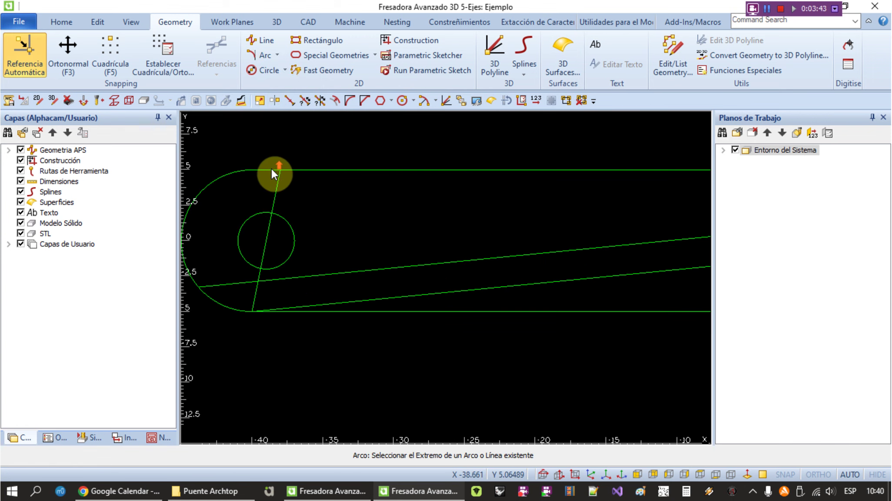
click(276, 169)
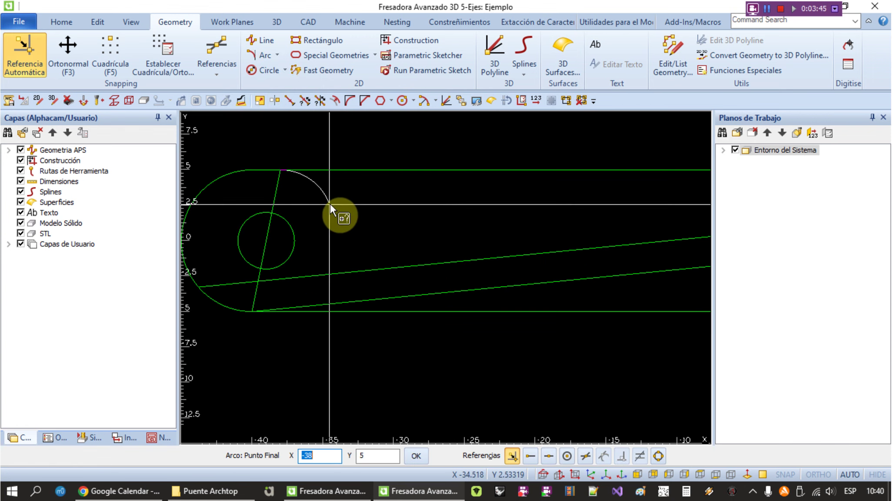
click(329, 204)
click(329, 202)
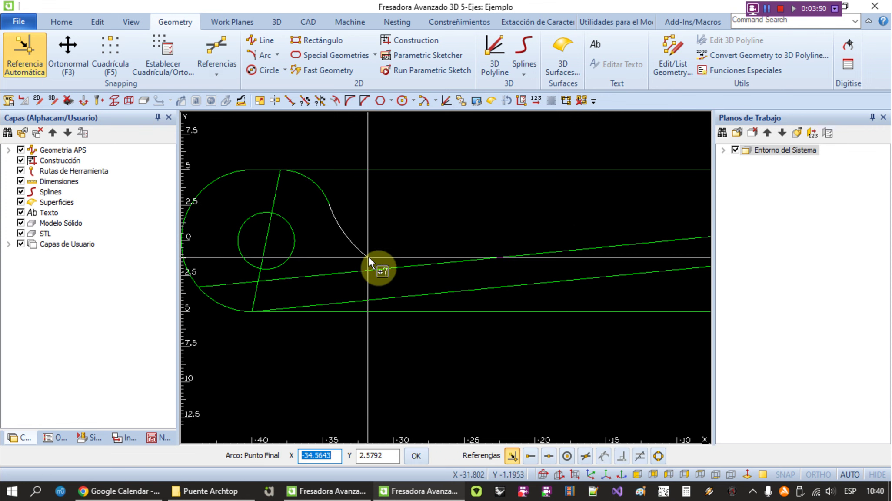
click(396, 268)
scroll(393, 274, up, 3)
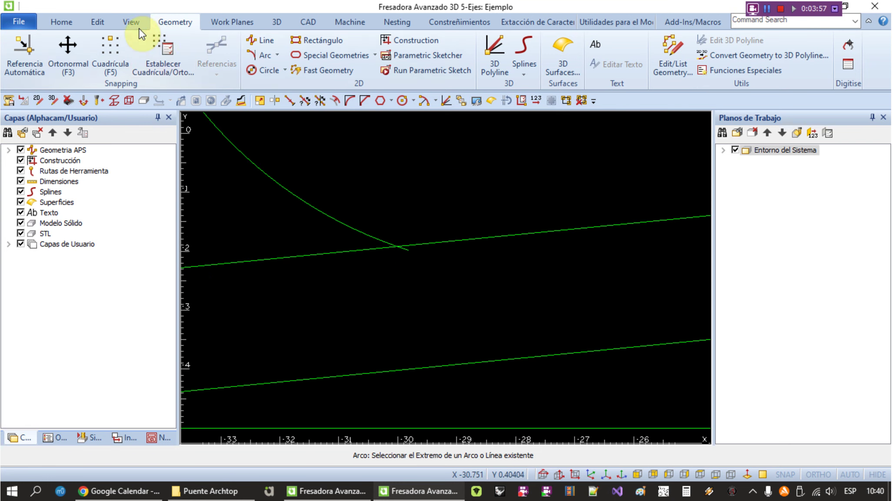
Trim away the sloped line's leftover stub beyond the fillet arc.
click(95, 22)
click(470, 56)
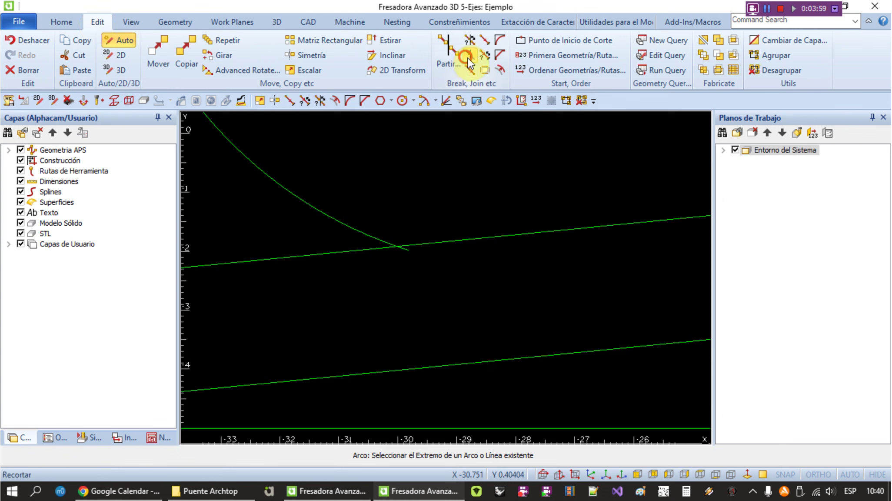
click(353, 227)
key(Escape)
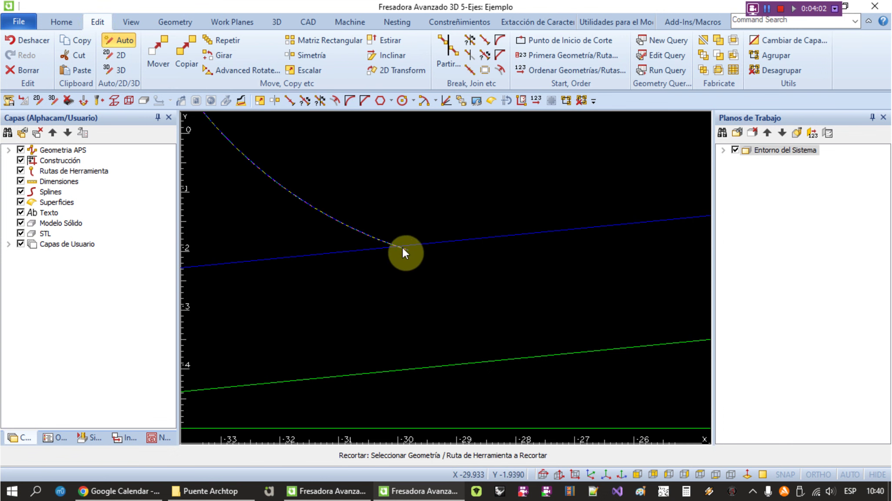
scroll(404, 250, down, 2)
scroll(404, 251, down, 2)
click(348, 253)
key(Escape)
scroll(346, 257, down, 2)
scroll(347, 258, down, 2)
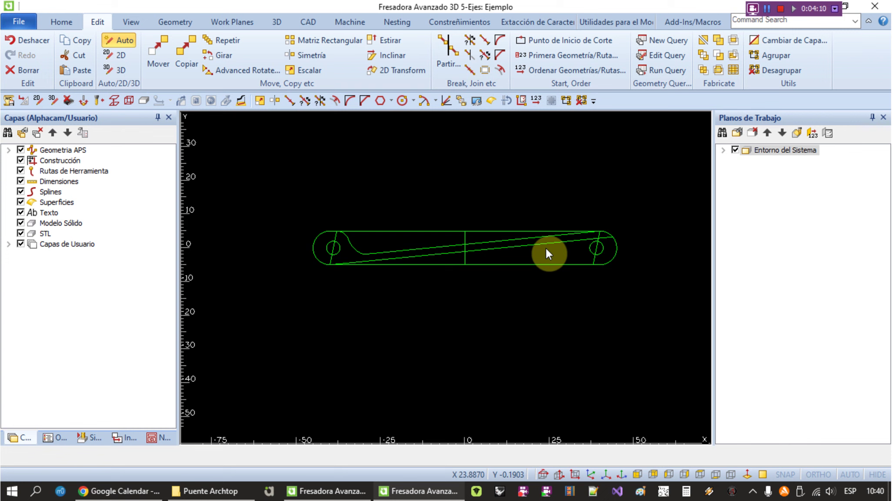
key(F2)
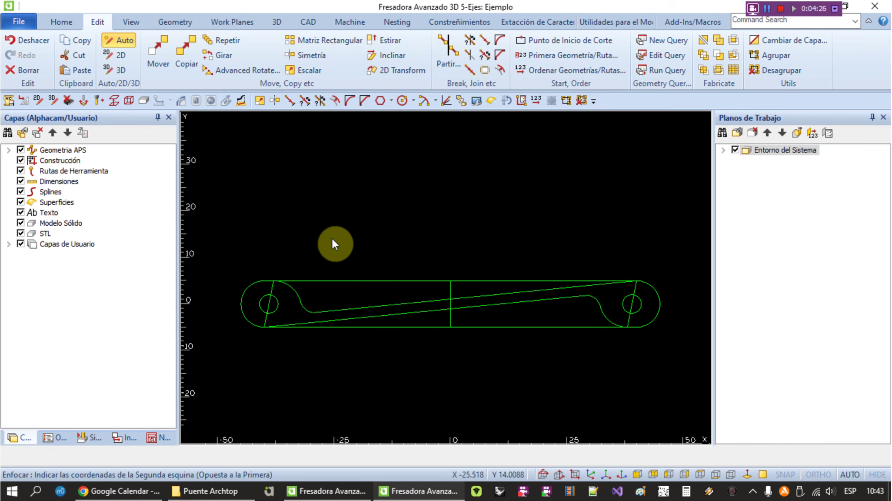
Chain the left fillet arc with the sloped line, then add the right fillet arc.
key(Escape)
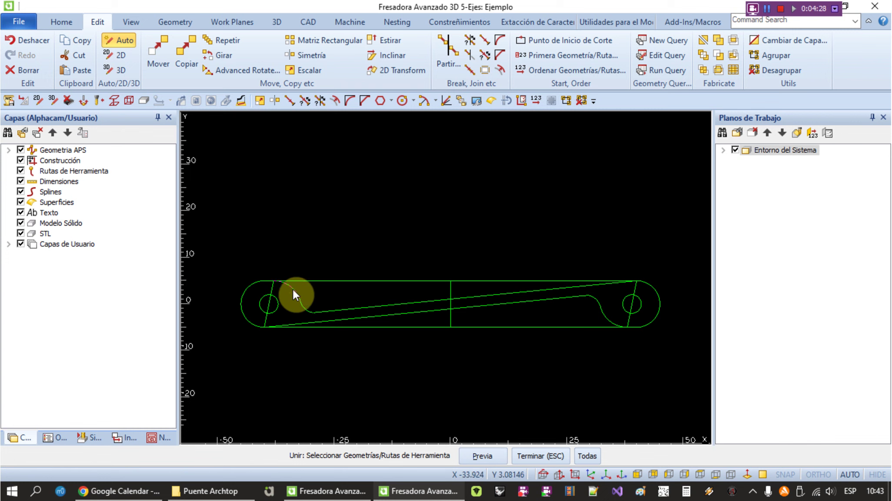
click(324, 309)
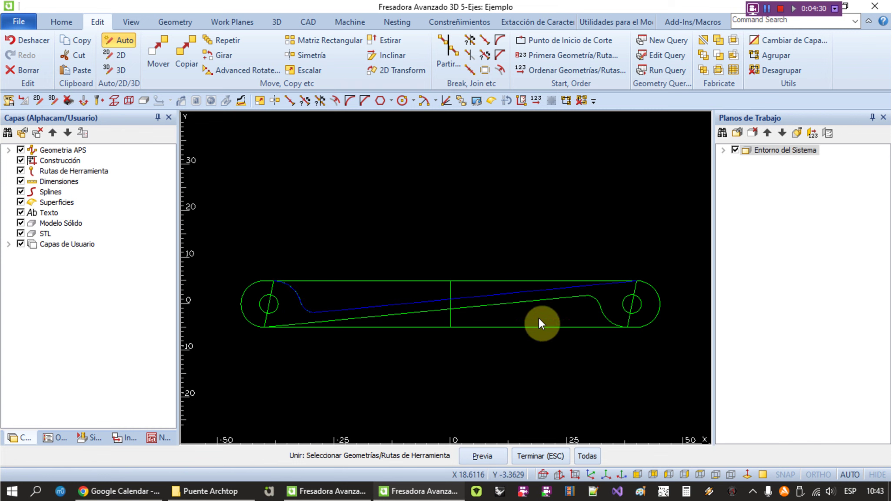
right_click(568, 307)
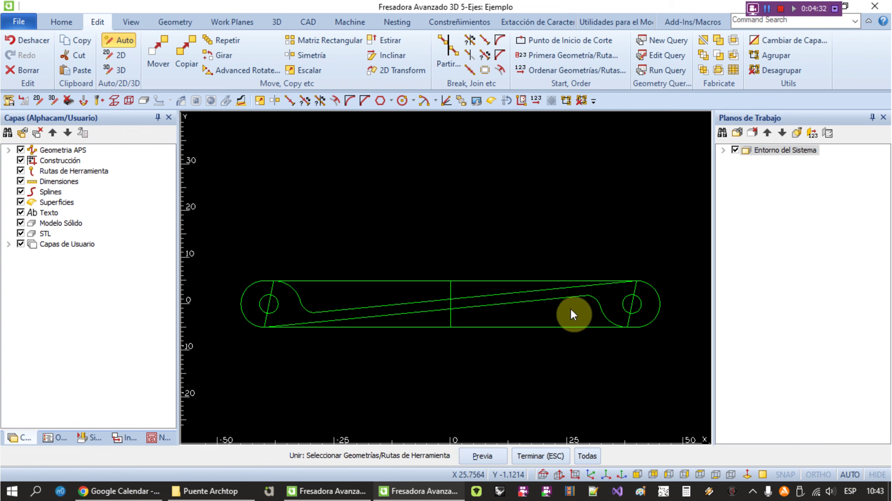
click(608, 313)
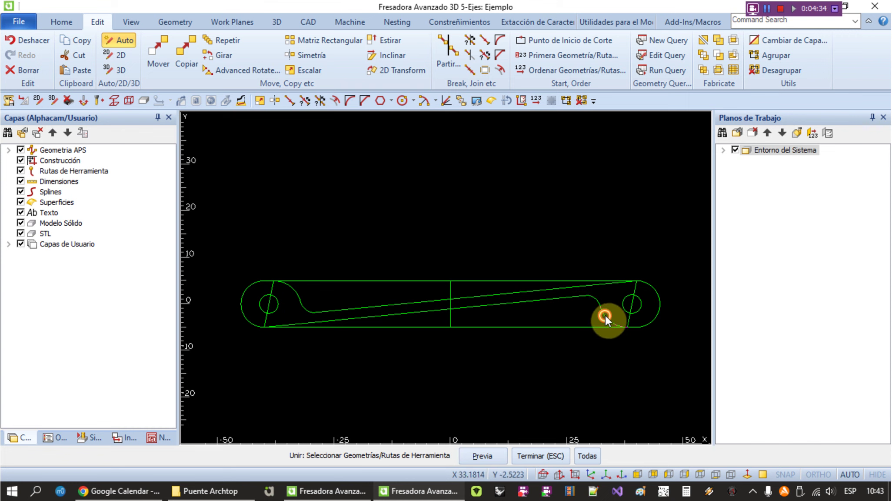
click(569, 295)
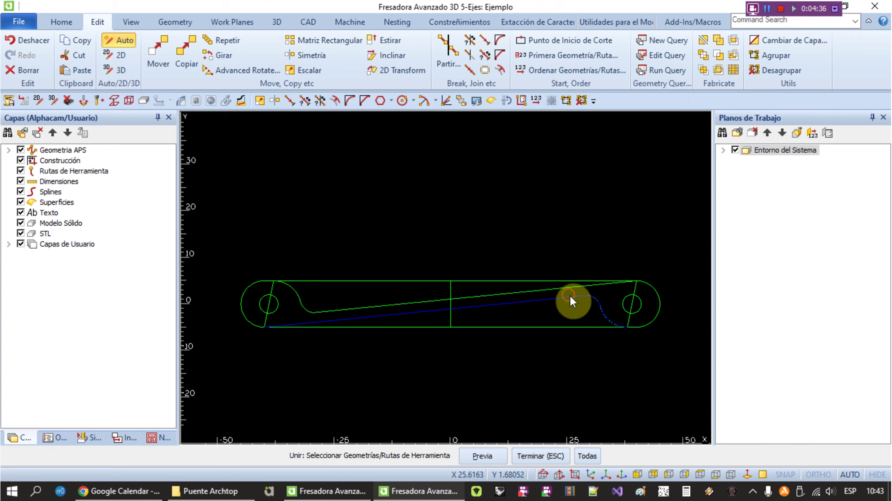
right_click(616, 182)
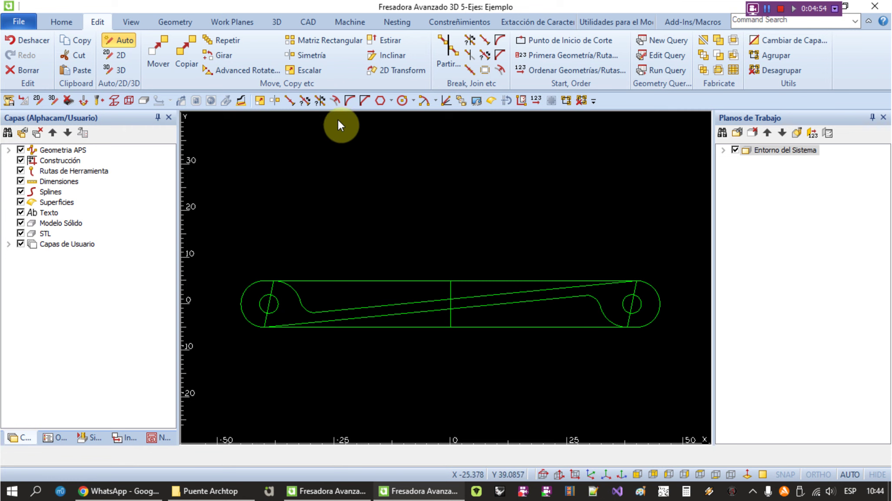
Draw a bounding rectangle around the whole bridge profile.
click(175, 21)
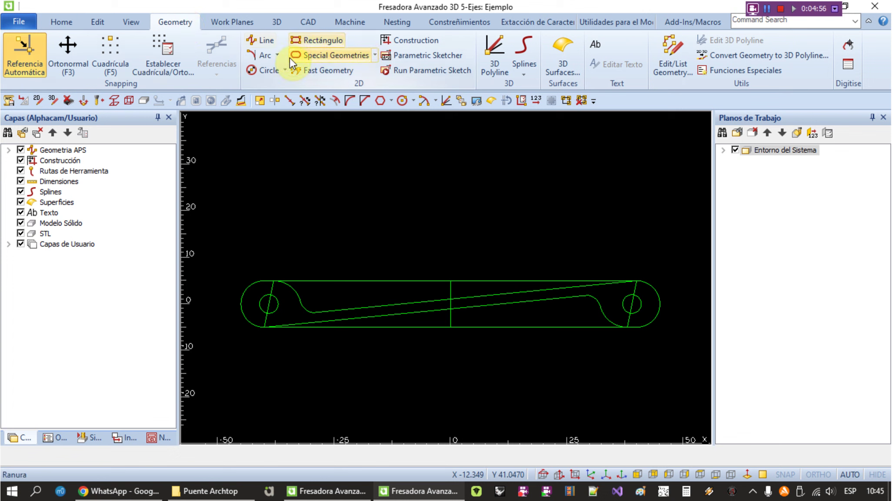
click(374, 56)
click(303, 122)
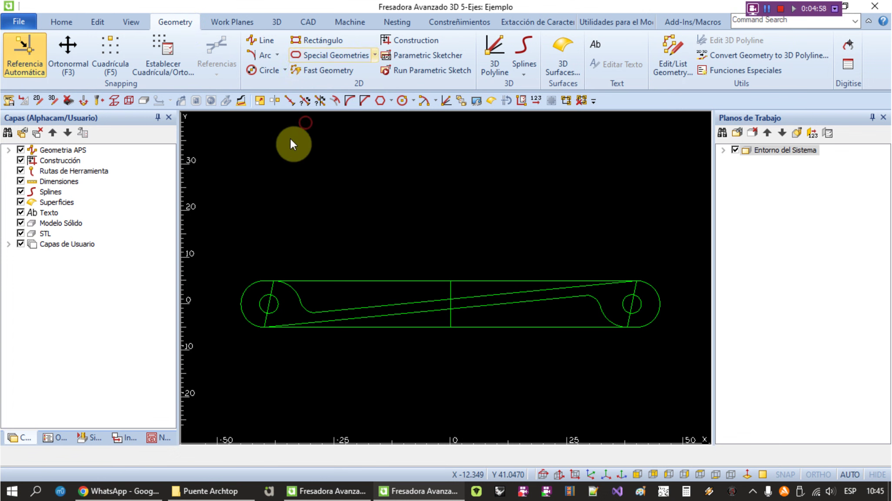
click(221, 224)
click(701, 396)
right_click(658, 389)
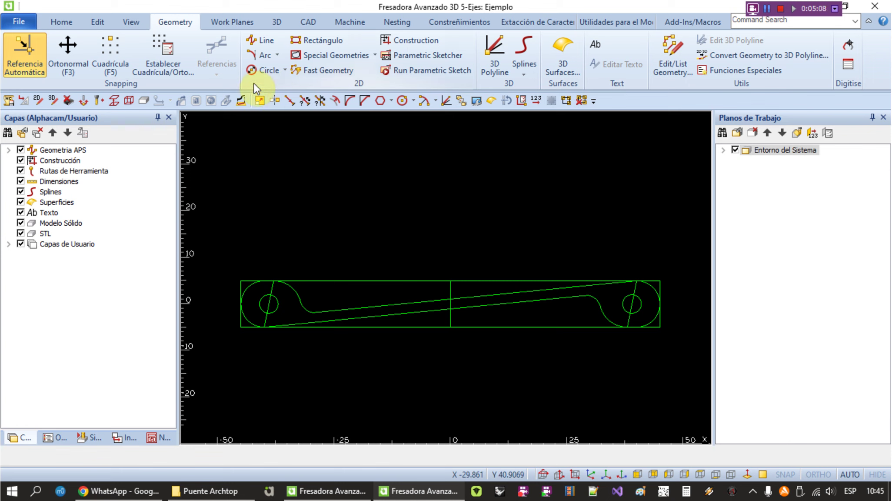
Offset the bounding rectangle 5 units outward as plain geometry, deleting the original.
click(98, 22)
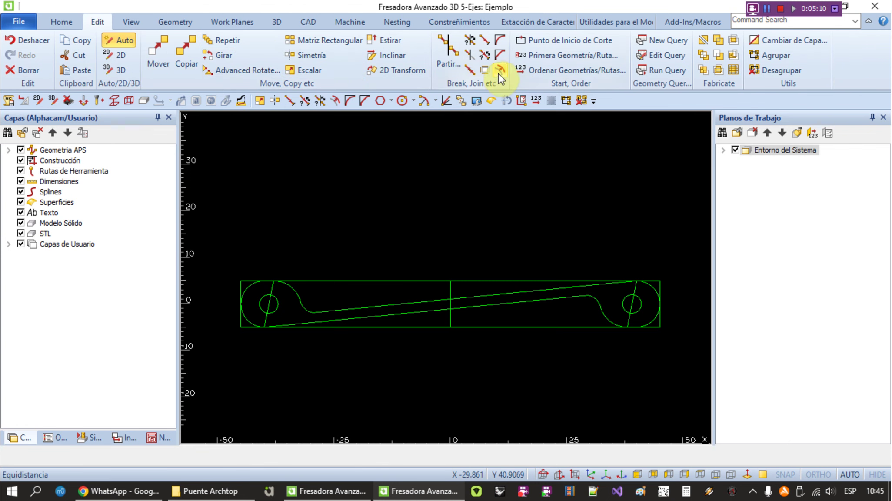
click(499, 71)
text(5)
click(455, 249)
click(399, 309)
click(406, 331)
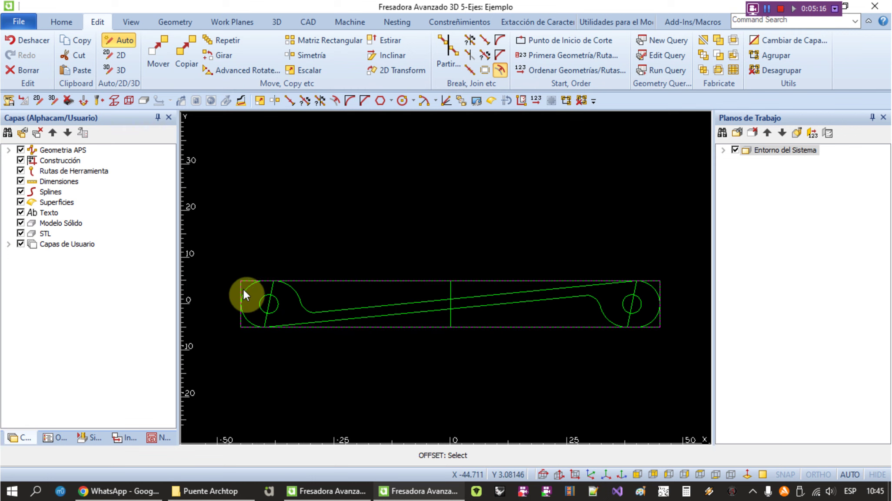
click(242, 280)
click(223, 233)
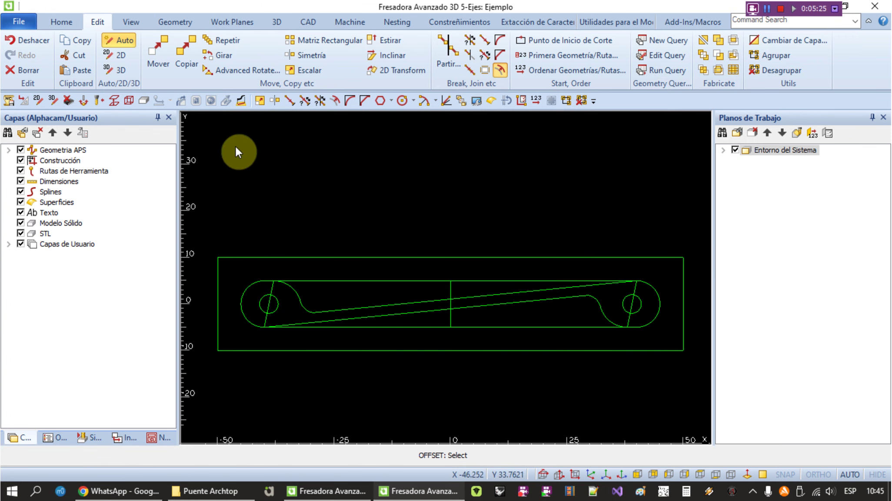
Start a work volume on the outer rectangle and select its bottom Z value.
click(274, 23)
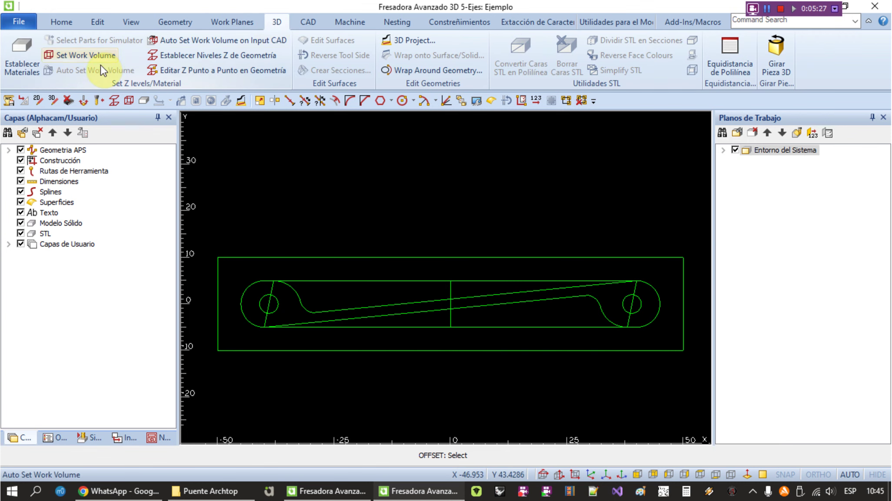
click(82, 55)
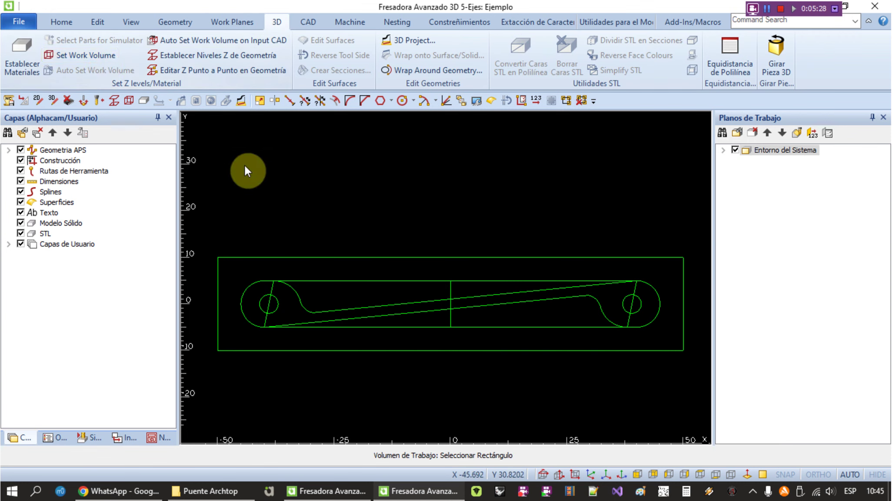
click(310, 257)
click(434, 257)
double_click(433, 258)
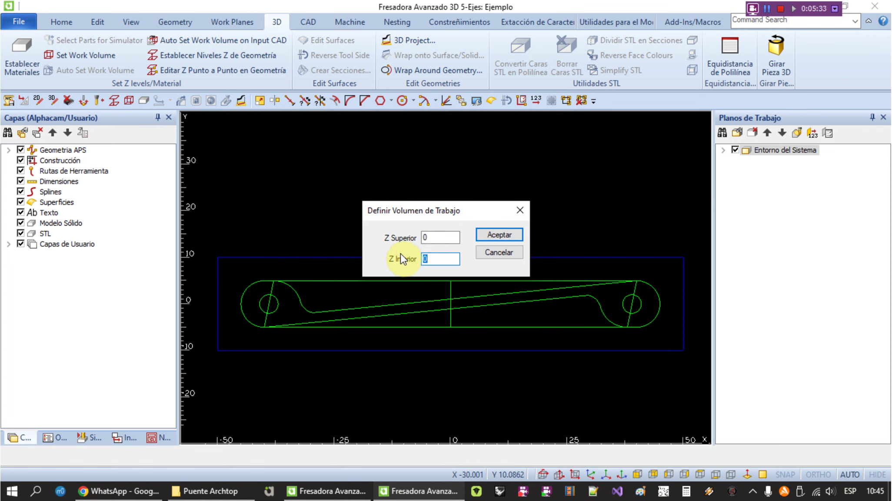
Check the Puente model's work-volume Z limits, then set the bottom Z to -13.
key(alt+Tab)
key(alt+Tab)
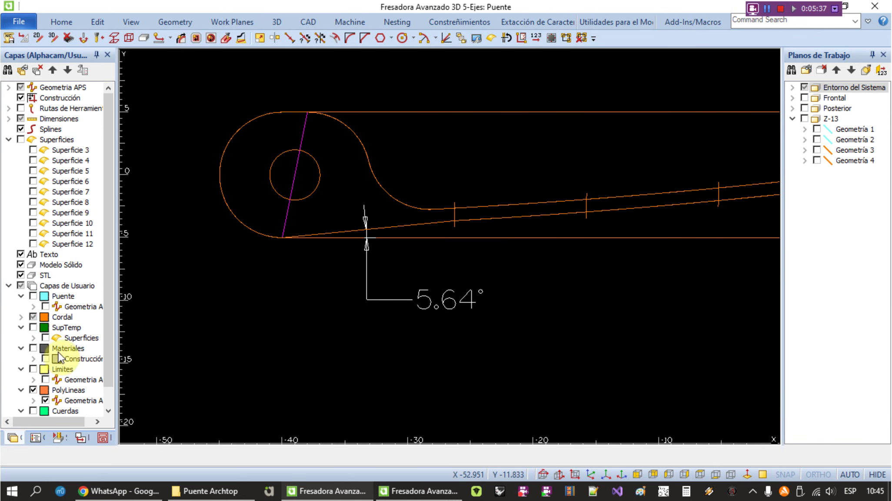
right_click(66, 347)
click(81, 317)
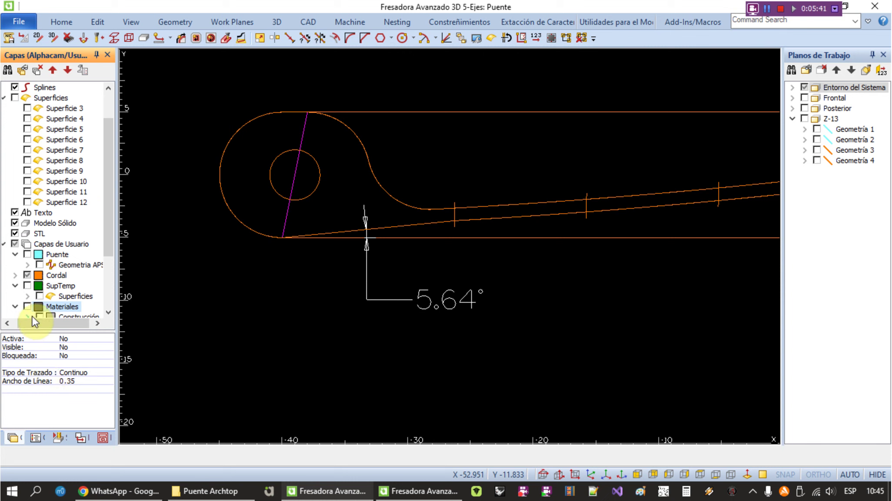
double_click(53, 315)
click(78, 306)
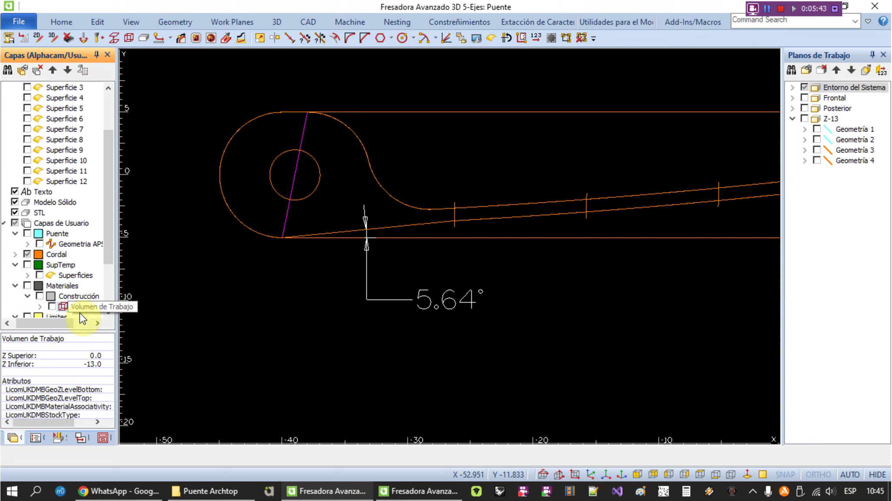
key(alt+Tab)
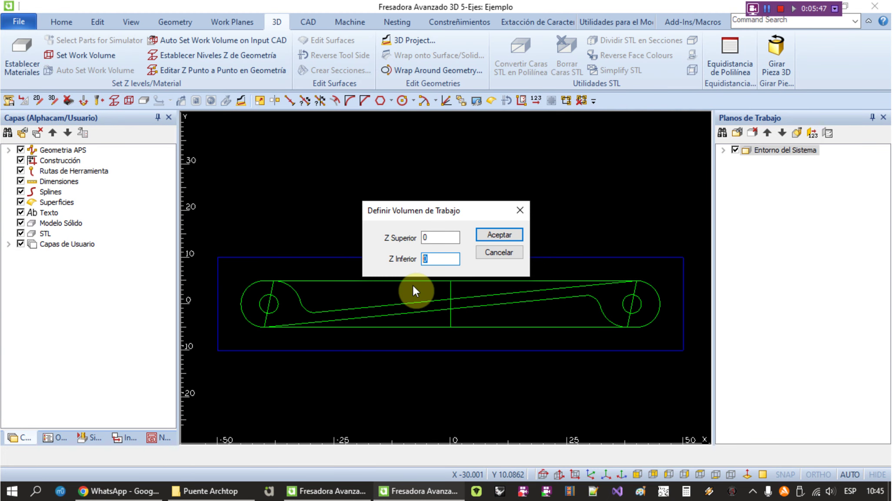
text(-13)
key(Return)
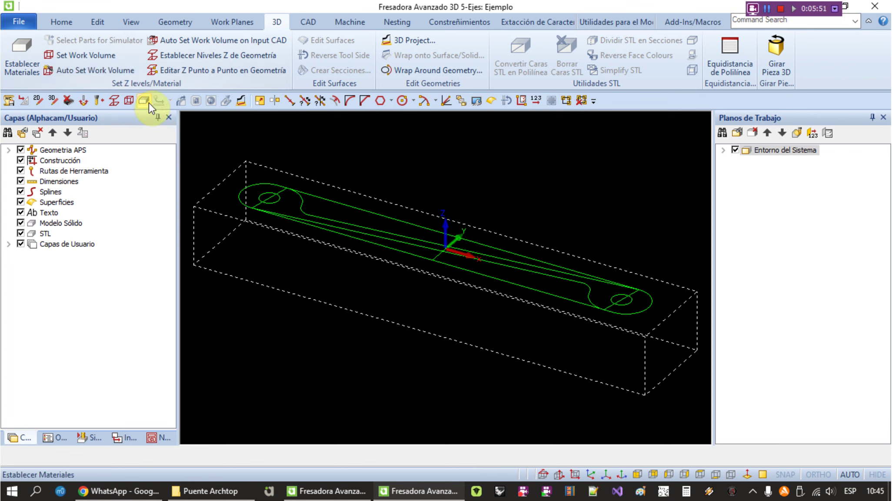
Set the work-volume box as main stock material, adjusting its bottom Z value.
click(144, 101)
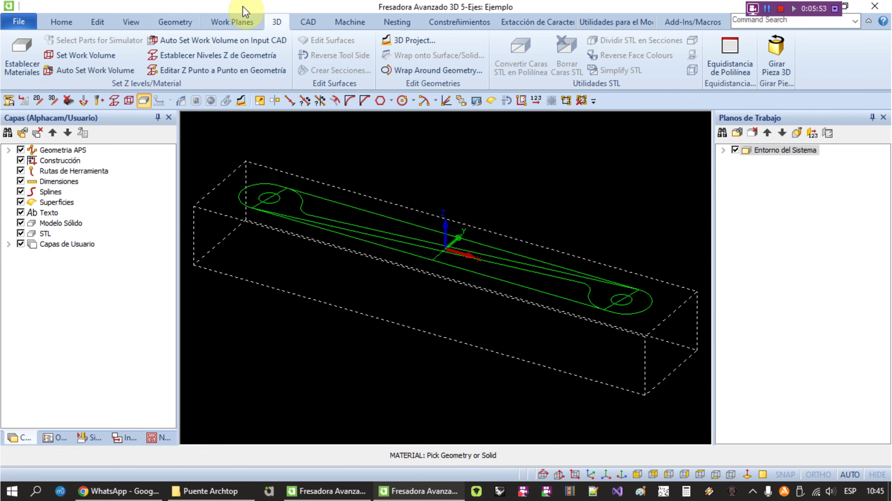
click(8, 61)
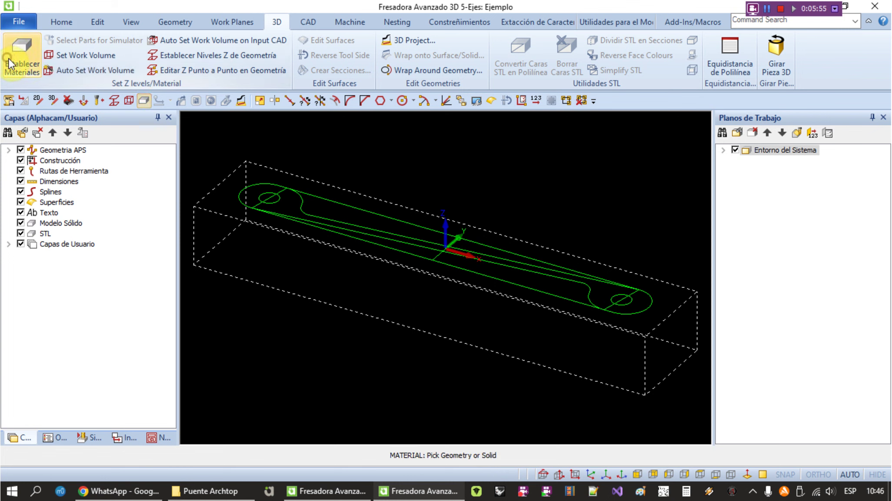
click(207, 198)
double_click(503, 177)
text(-1)
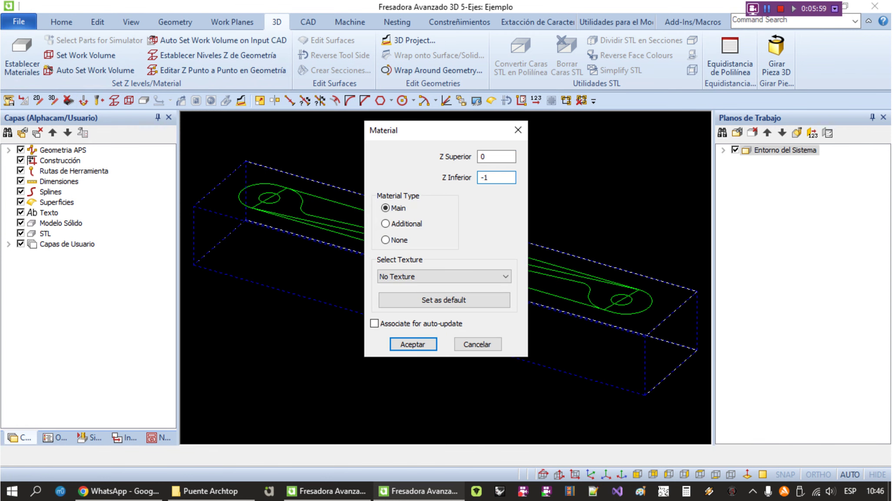
key(Return)
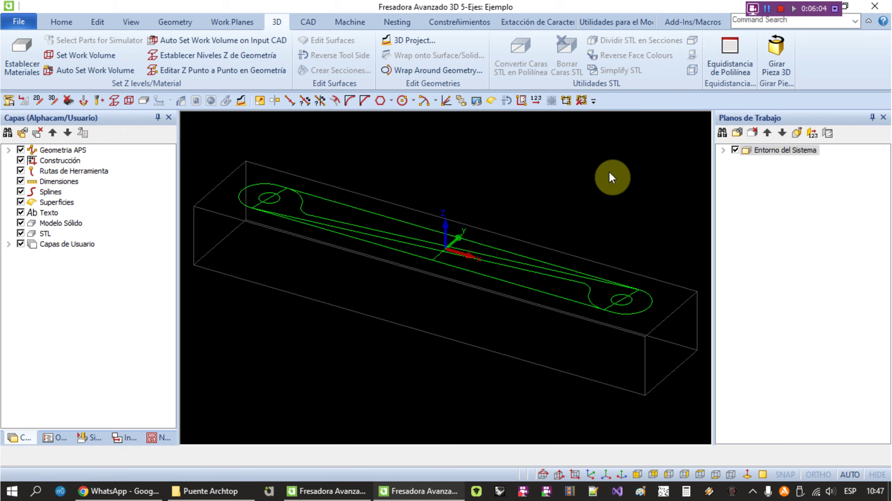
shift+middle_drag(266, 260, 270, 248)
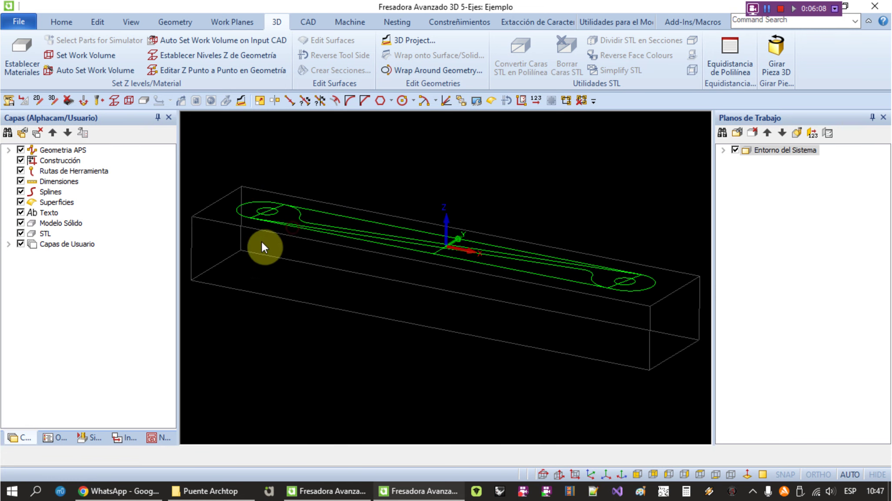
Create a work plane on the stock's front face and name it Frontal.
click(231, 22)
click(52, 68)
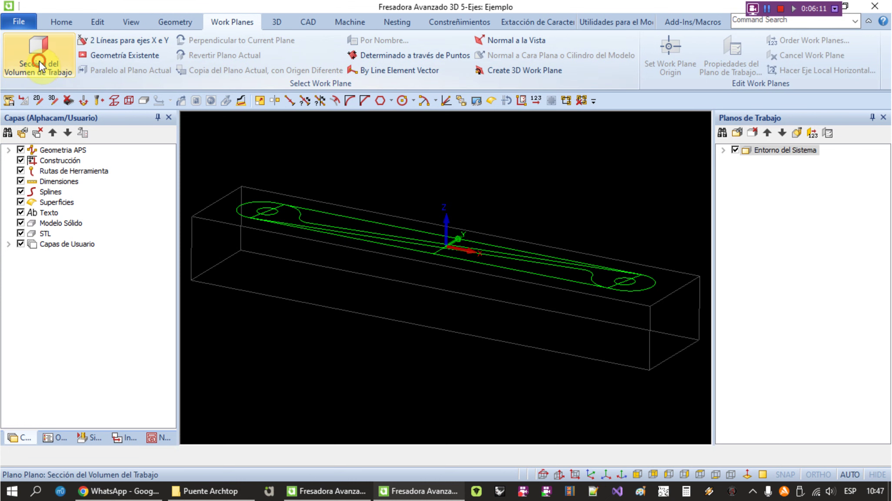
click(289, 300)
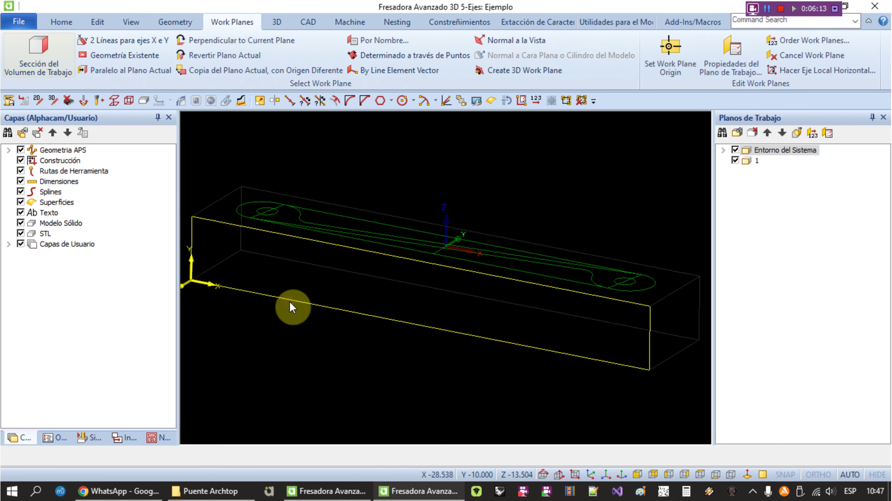
right_click(753, 162)
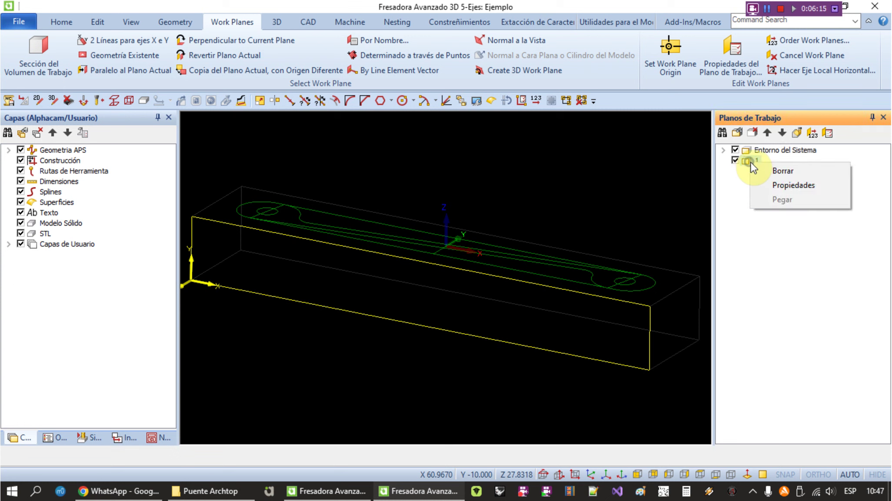
click(766, 193)
text(Front)
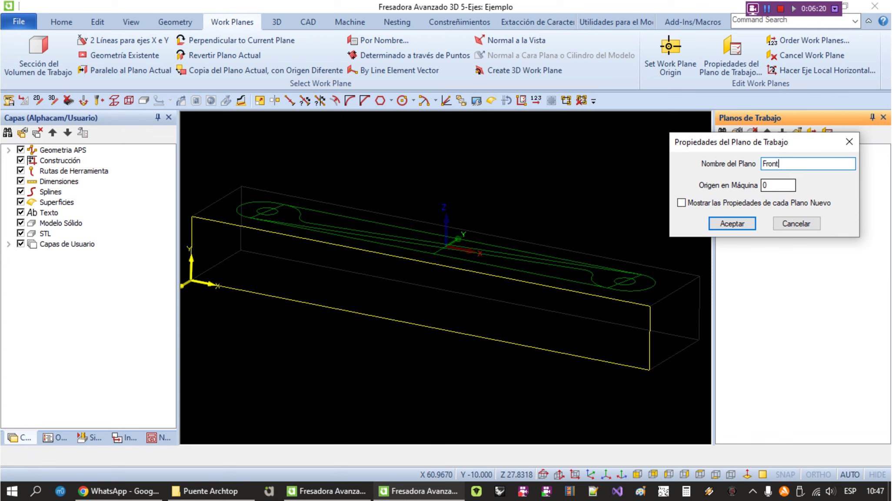
text(al)
key(Return)
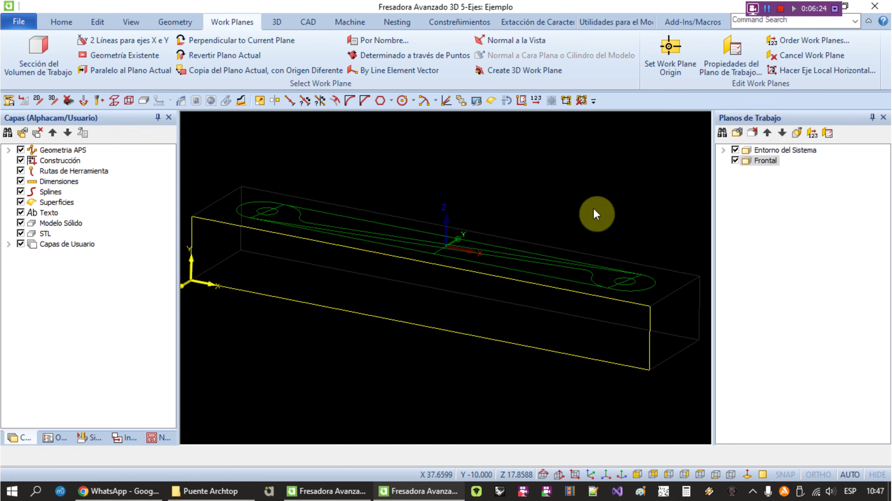
Create a work plane on the stock's back face and name it Posterior.
click(38, 55)
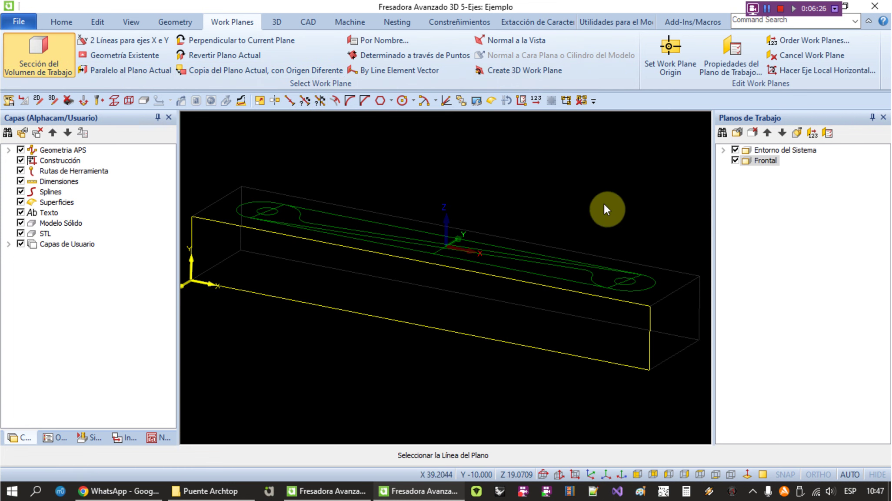
click(600, 255)
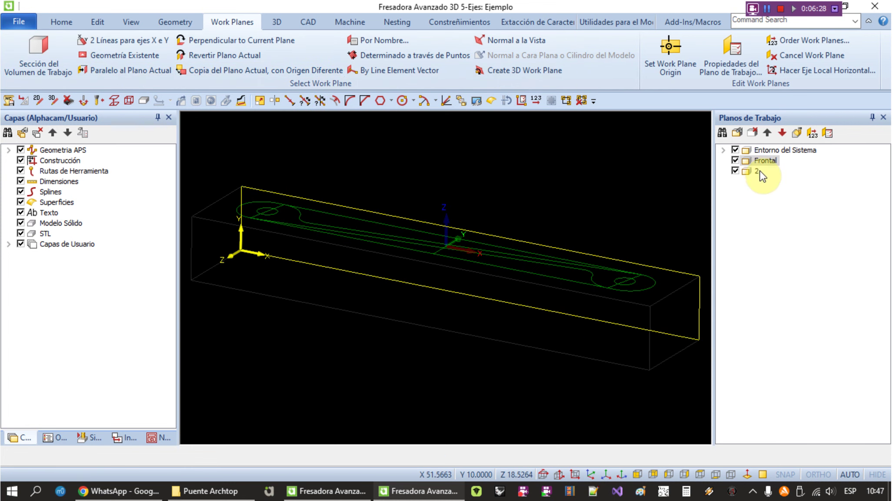
right_click(758, 173)
click(768, 190)
text(Posterior)
key(Return)
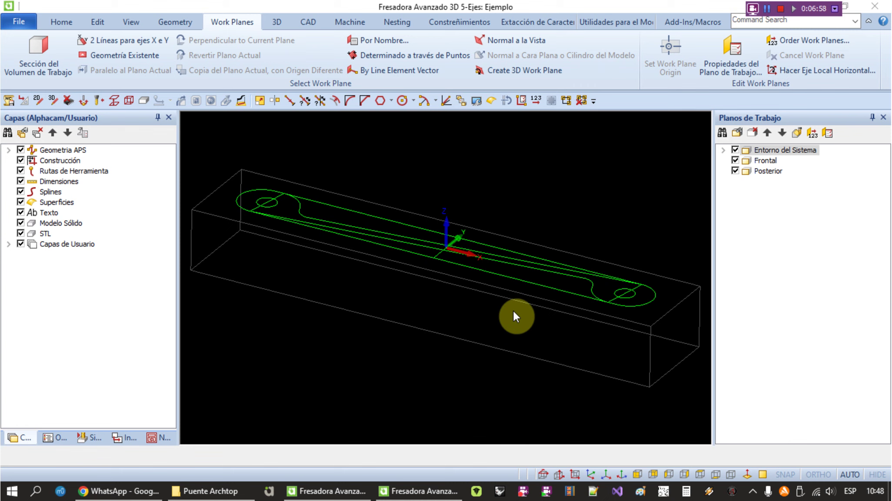
key(alt+Tab)
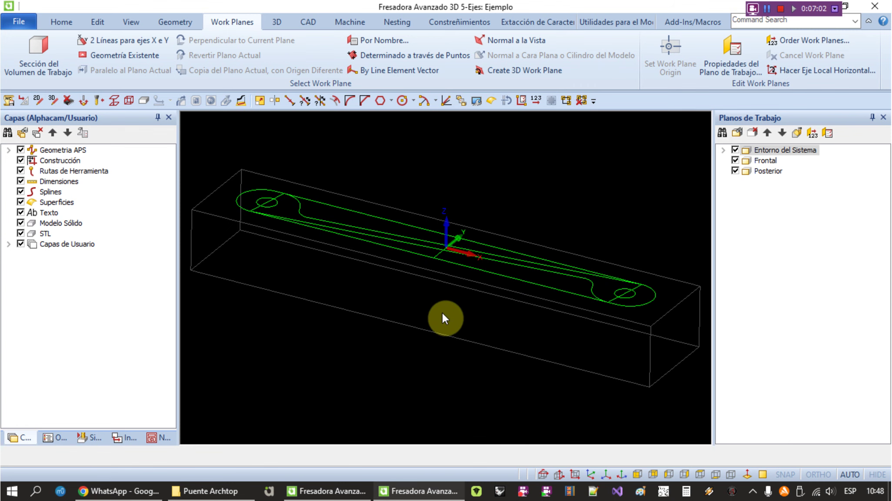
key(alt+Tab)
key(Tab)
key(Tab)
key(Tab)
key(Tab)
middle_drag(462, 299, 478, 287)
middle_drag(273, 226, 273, 238)
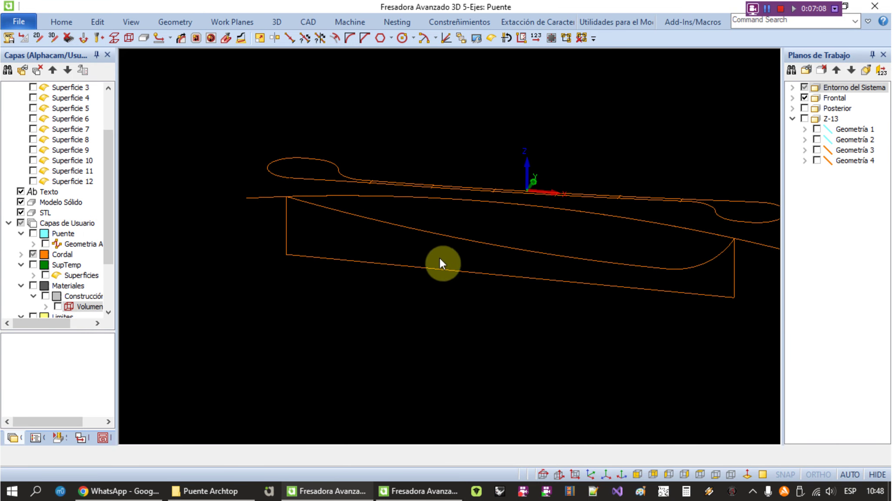
drag(112, 140, 111, 87)
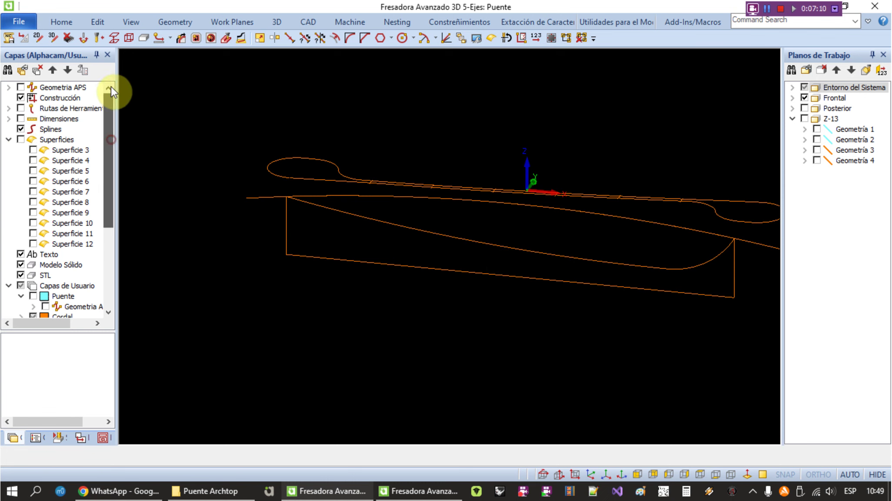
click(21, 140)
middle_drag(299, 288, 575, 241)
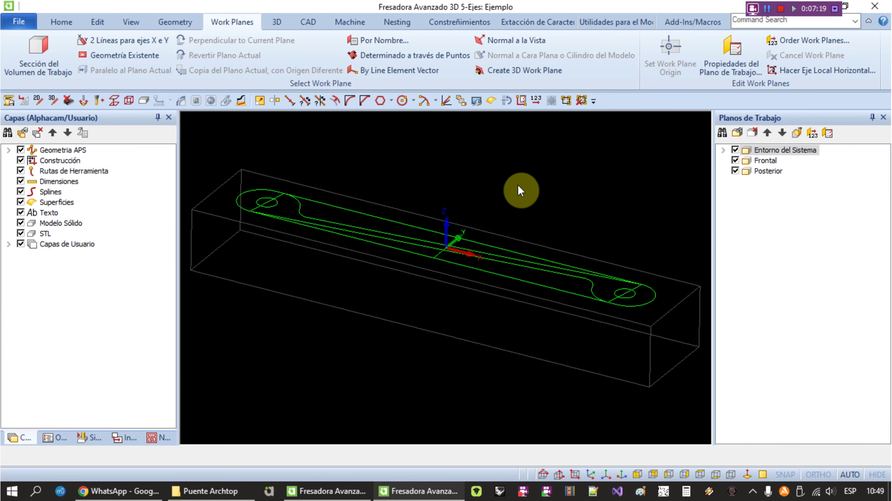
Draw a 3D polyline from X -45, Z -13 to the outline point X -40, Y -5 at Z -13.
click(169, 23)
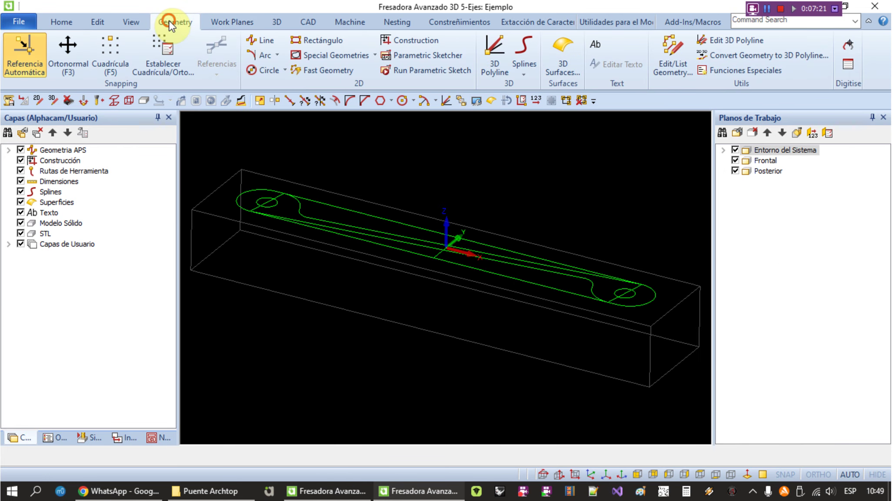
click(494, 55)
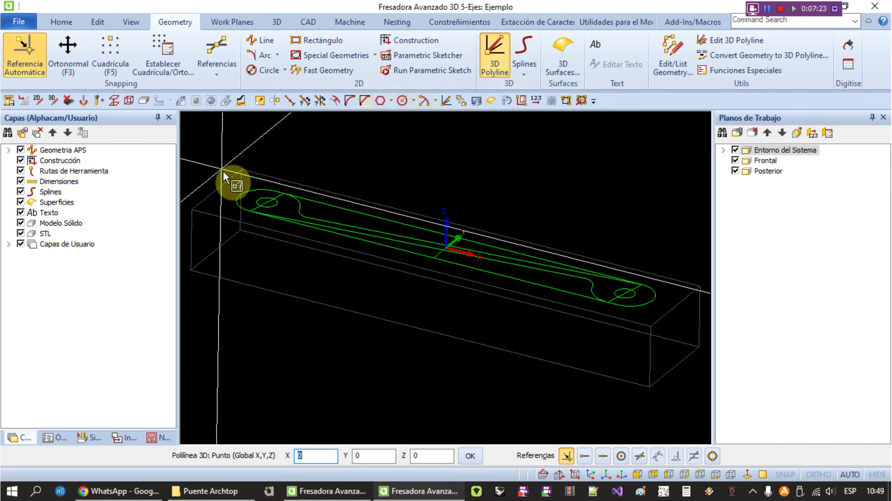
scroll(226, 178, up, 4)
text(-45)
click(430, 456)
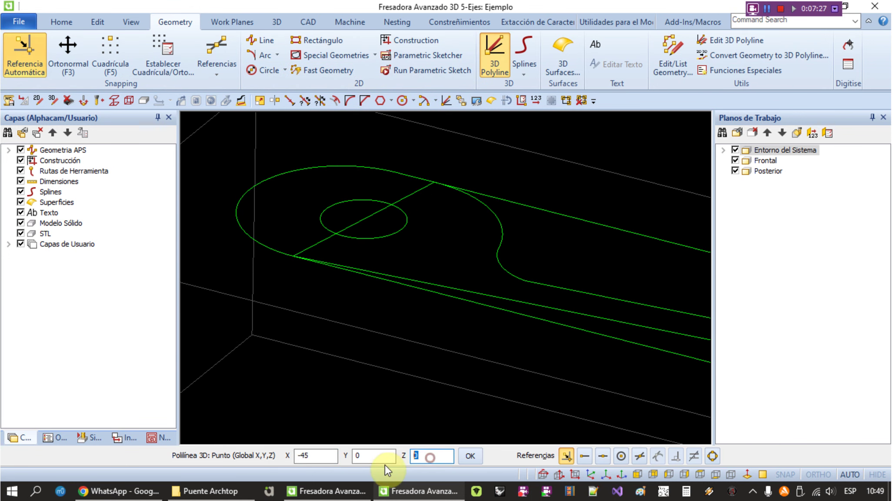
text(-13)
key(Return)
scroll(330, 314, down, 2)
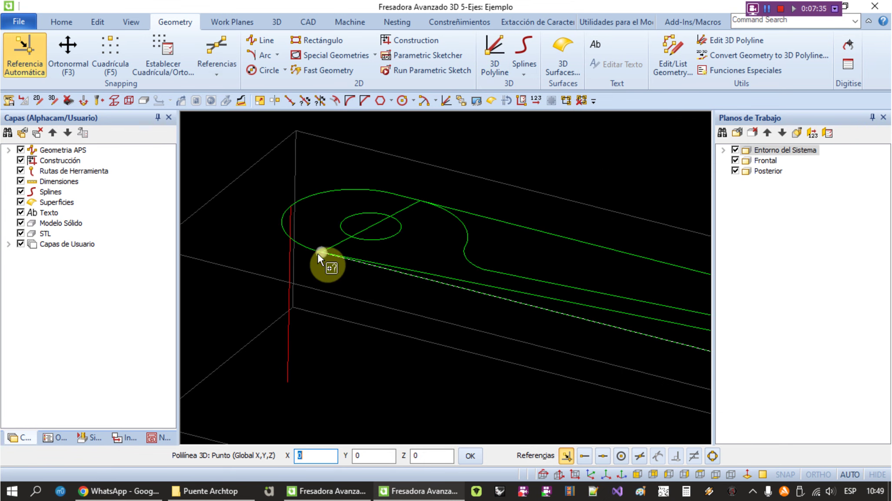
scroll(320, 250, up, 2)
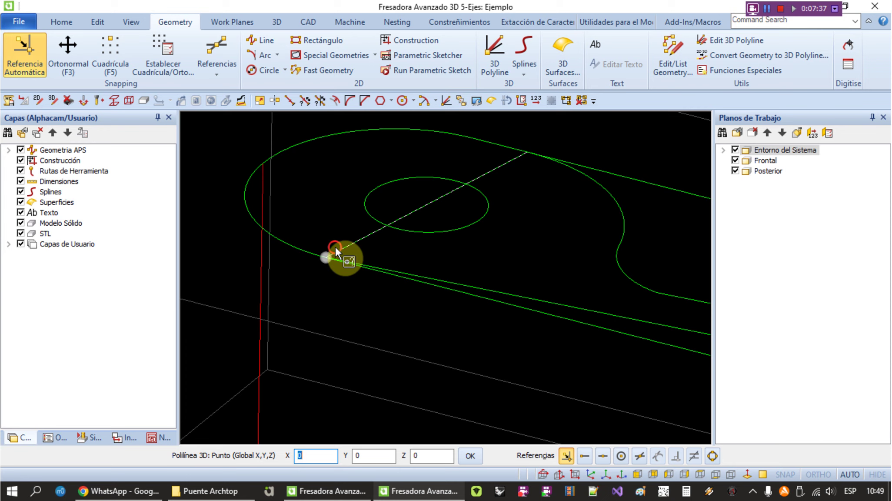
click(335, 247)
scroll(336, 246, down, 2)
click(428, 459)
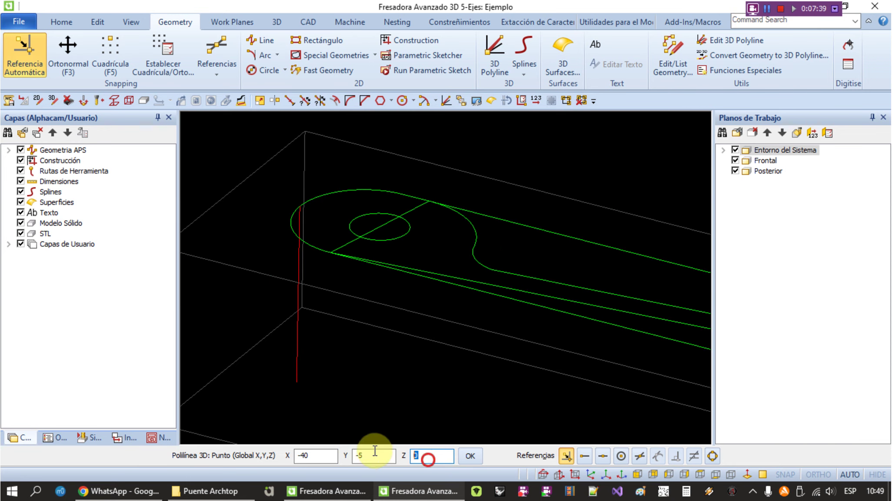
text(-13)
key(Return)
right_click(321, 387)
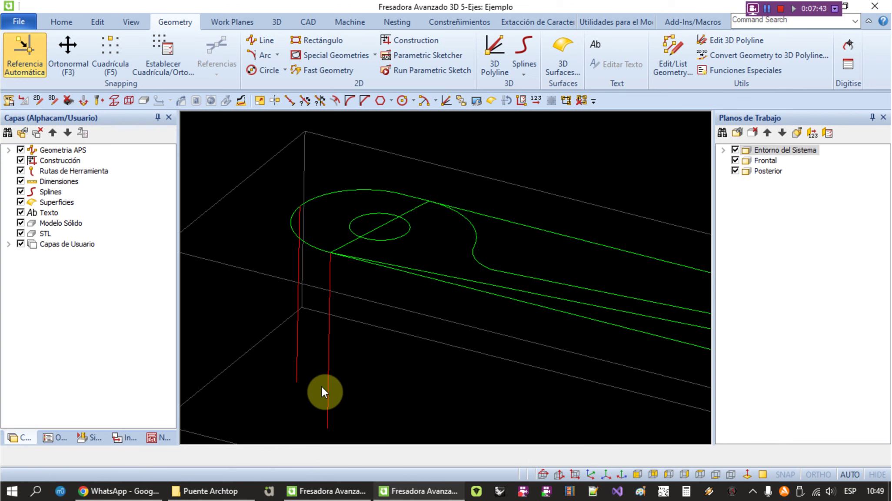
Copy the vertical red lines to the bridge's opposite end.
click(329, 264)
scroll(328, 266, down, 2)
scroll(327, 267, down, 3)
scroll(597, 338, up, 3)
click(594, 330)
scroll(550, 291, down, 2)
scroll(473, 347, down, 1)
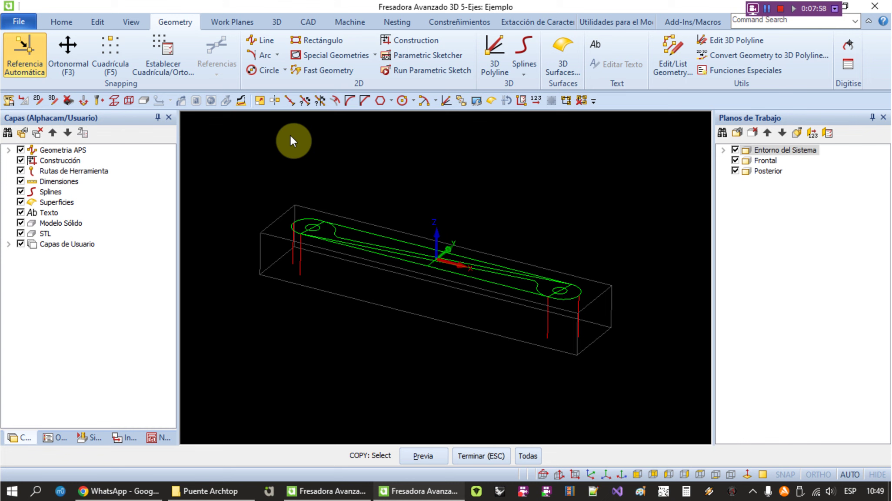
Set up projecting geometry onto a plane with default step settings and select the vertical lines.
click(274, 22)
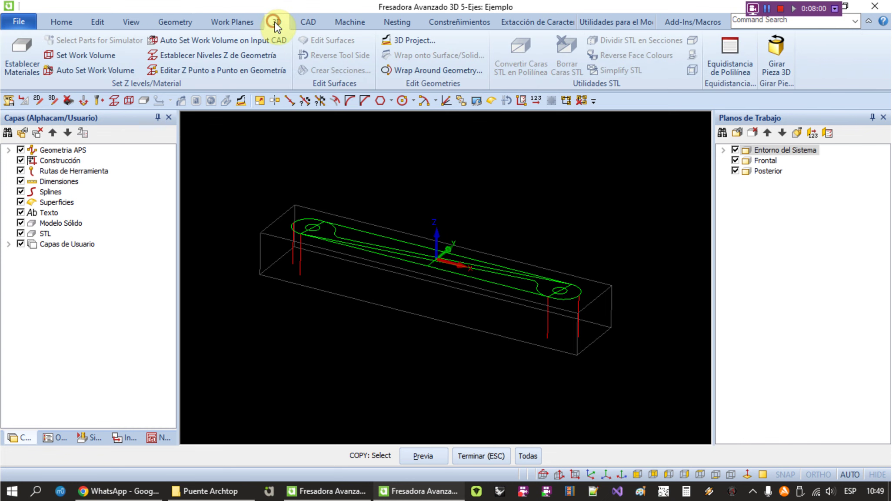
click(413, 40)
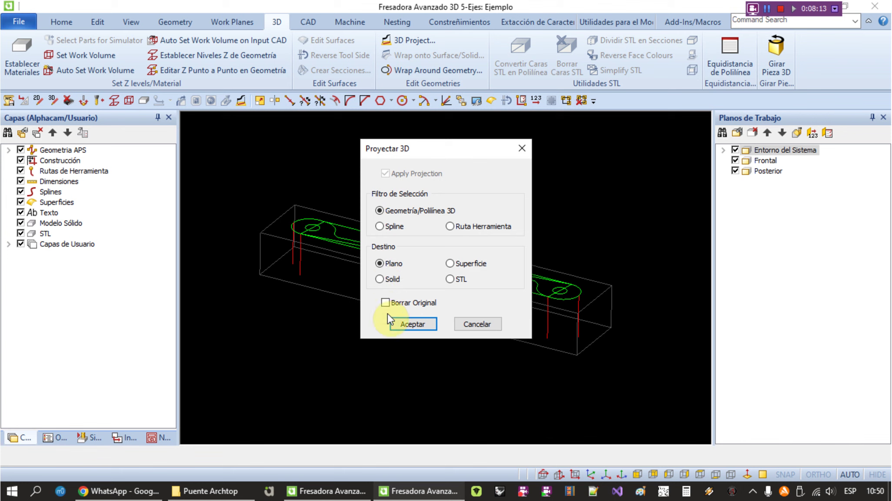
click(407, 324)
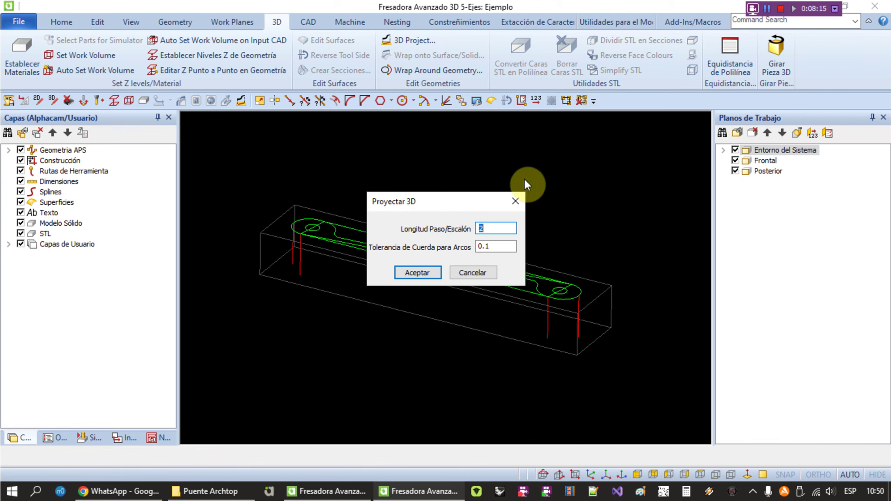
click(421, 274)
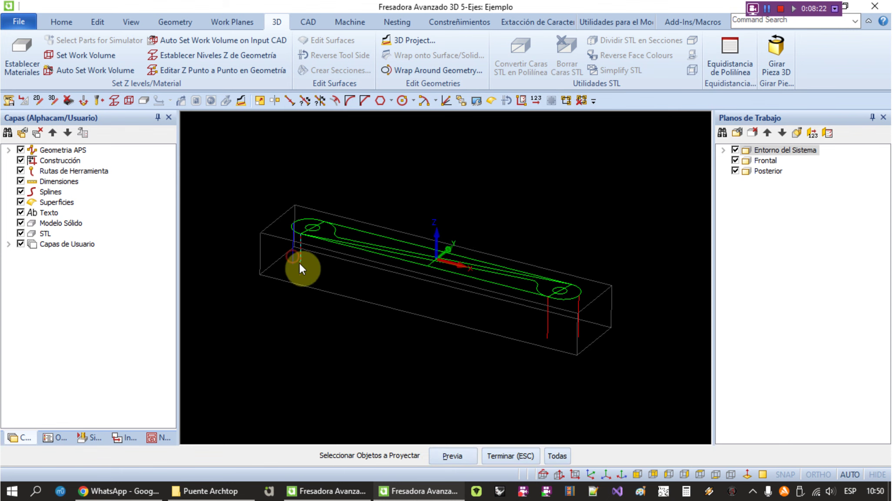
scroll(577, 328, up, 3)
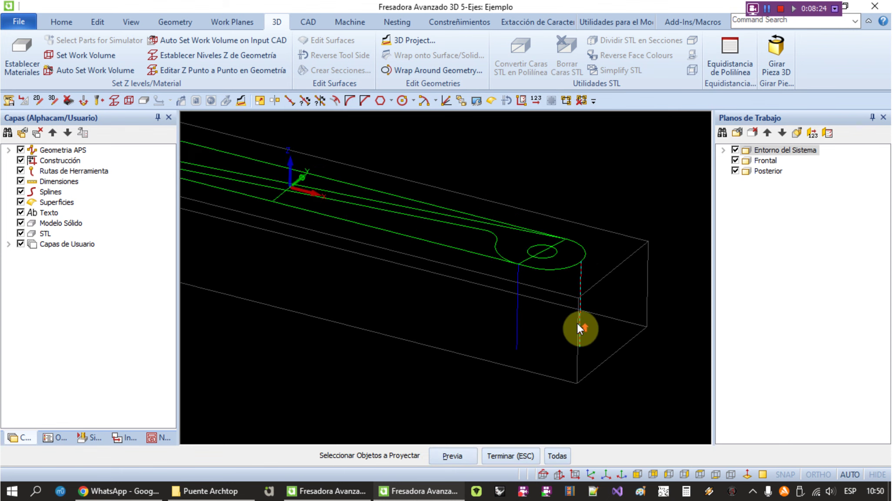
click(582, 273)
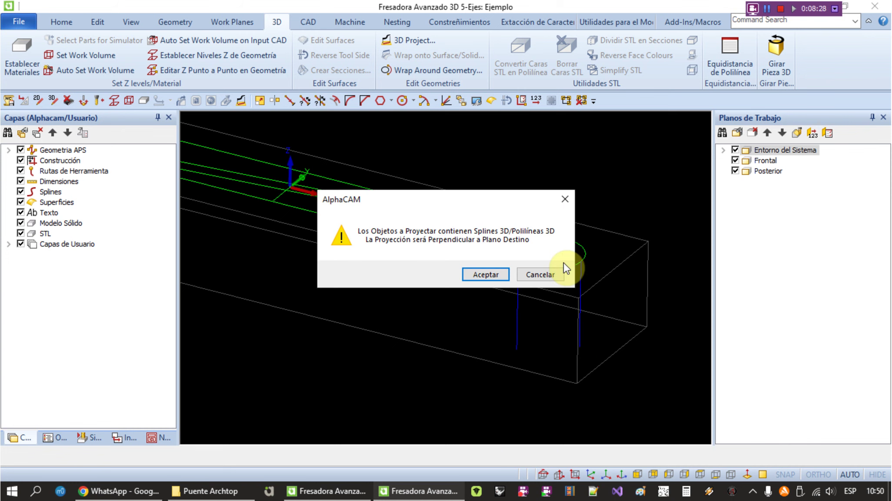
click(498, 273)
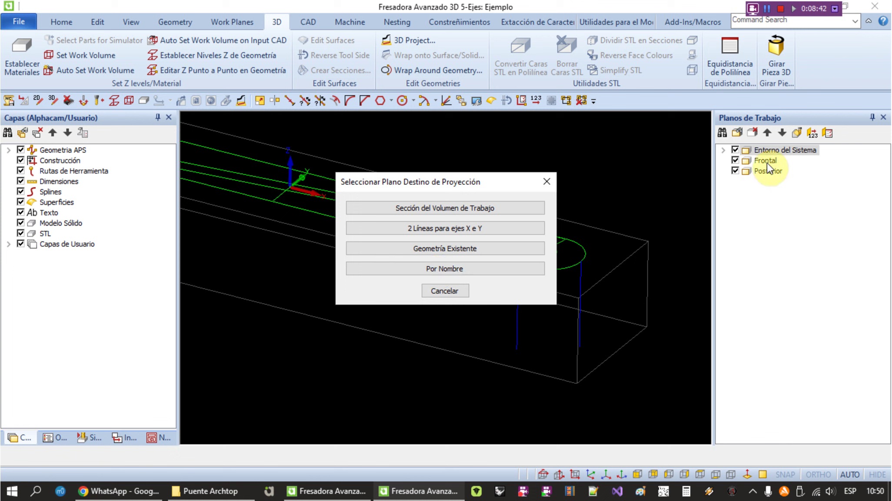
Project onto the Frontal plane chosen by name, then select the Frontal work plane.
click(439, 268)
click(361, 210)
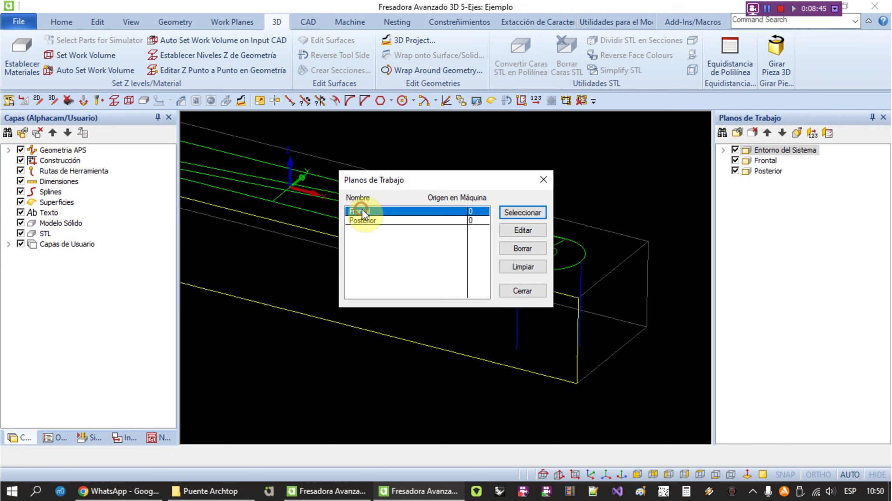
click(517, 213)
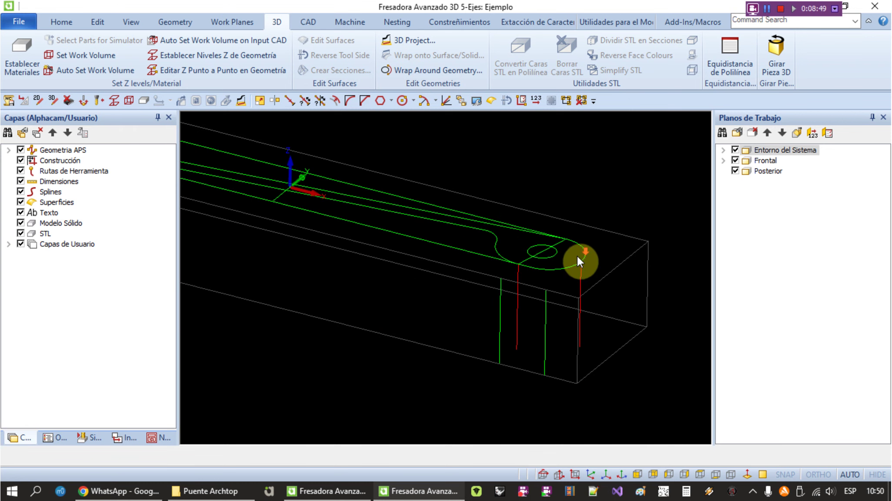
scroll(577, 255, down, 5)
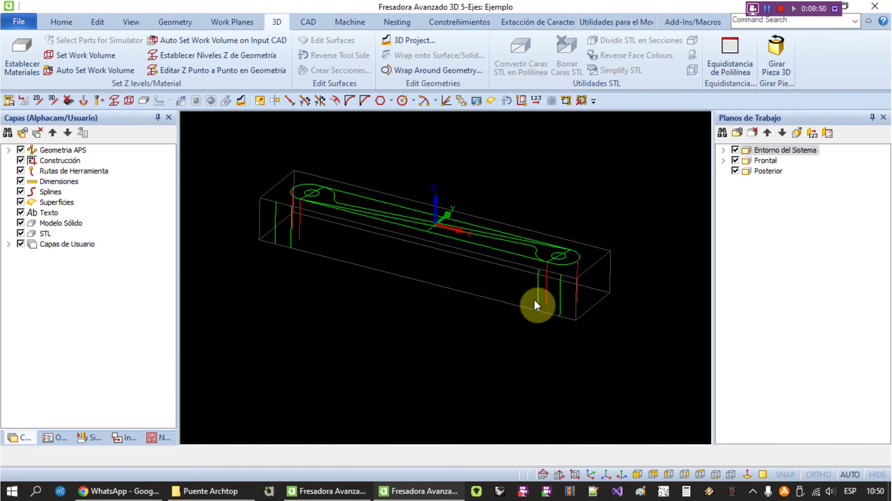
click(762, 161)
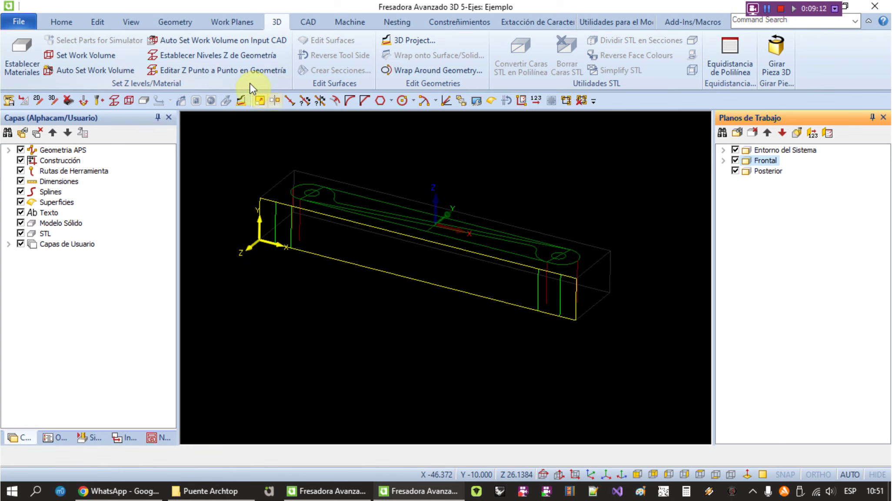
Set the Frontal work plane origin with a Punto Medio snap on the box's lower front edge.
click(216, 23)
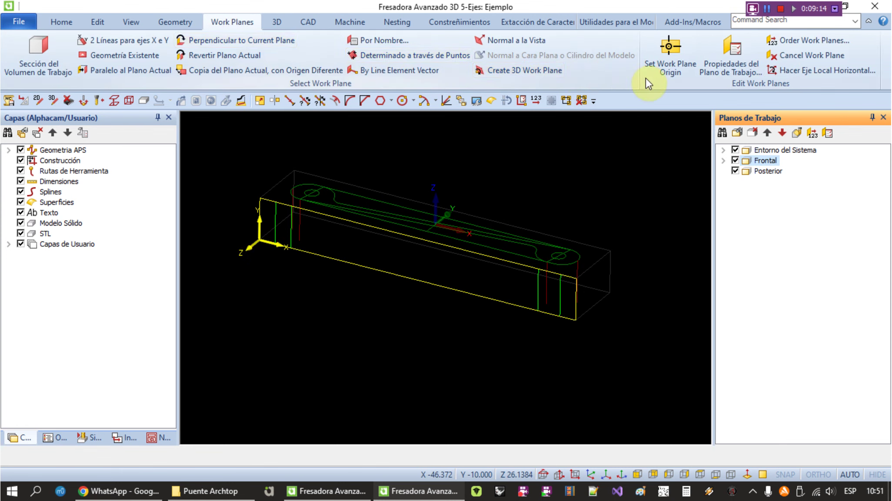
click(667, 53)
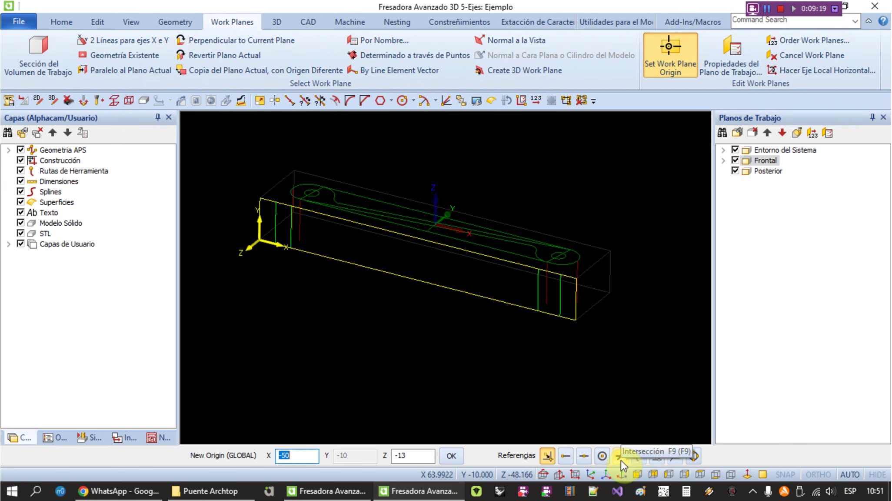
click(584, 456)
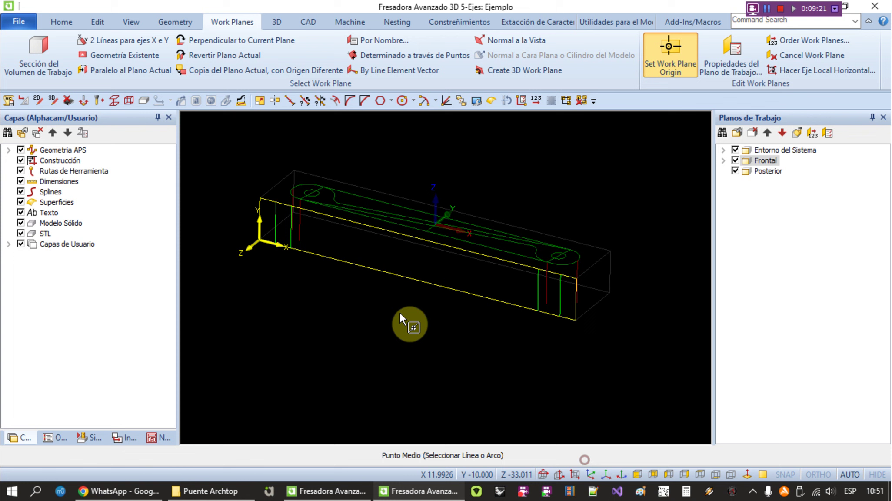
click(412, 282)
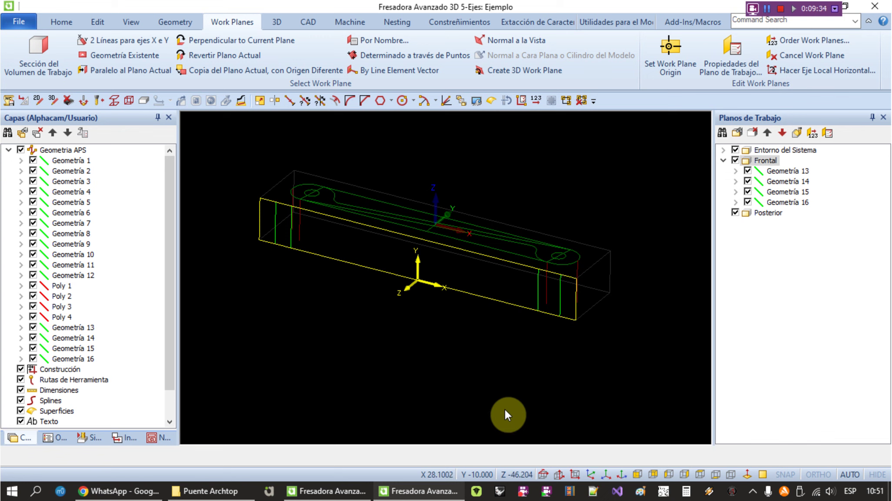
click(763, 475)
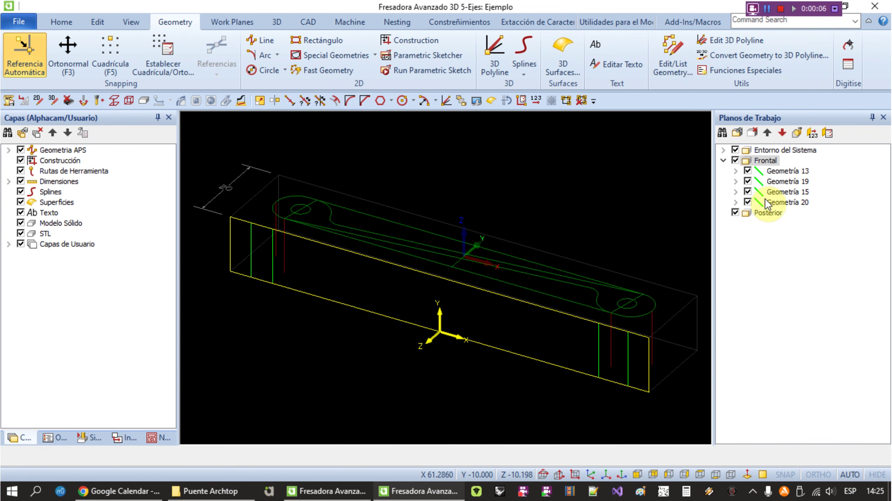
In the front-plane view, draw a radius 304.8 arc between the left and right green lines.
click(766, 475)
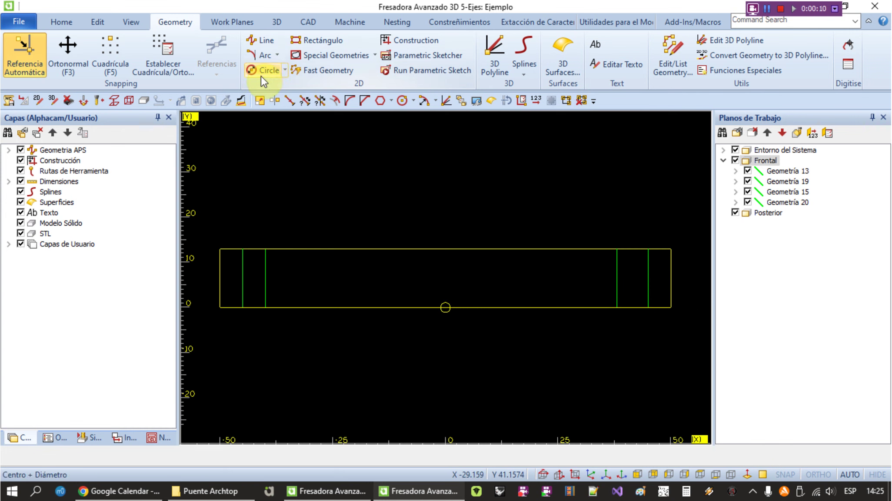
click(269, 55)
click(280, 74)
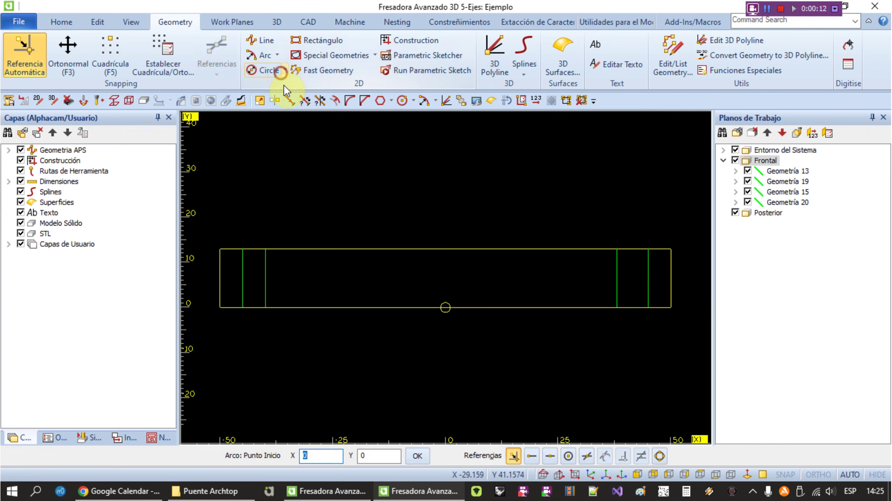
click(645, 254)
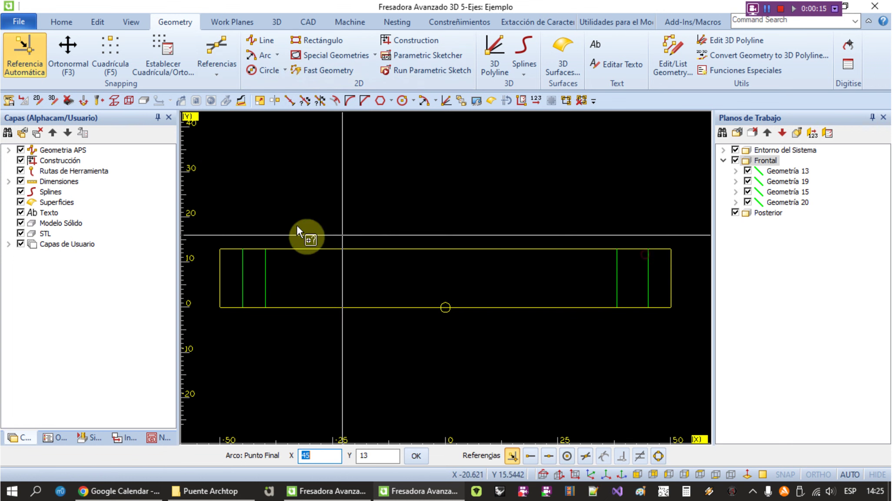
click(236, 250)
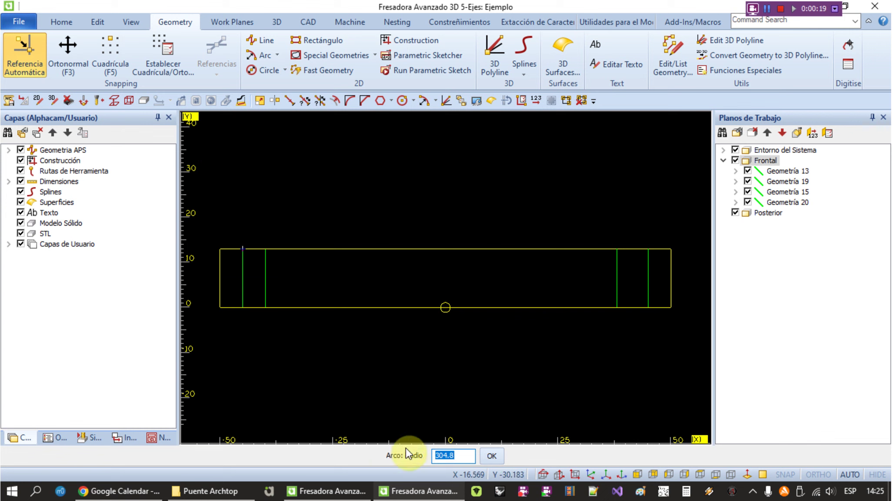
click(493, 457)
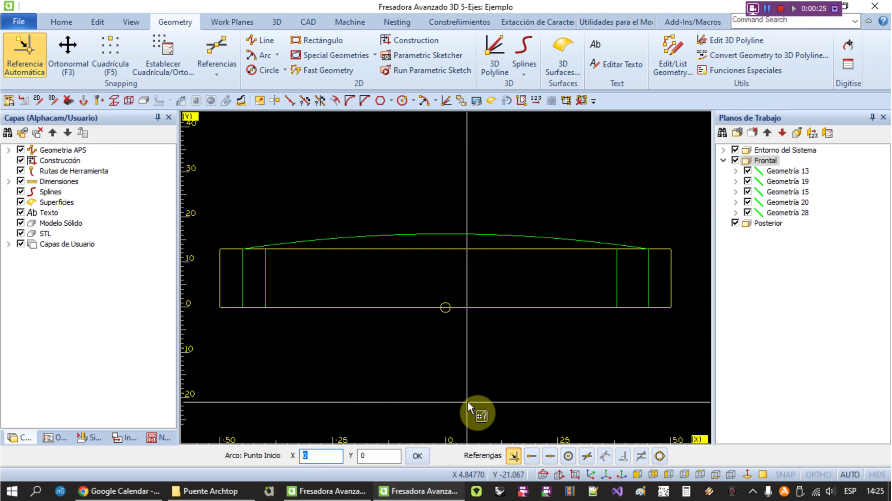
key(Escape)
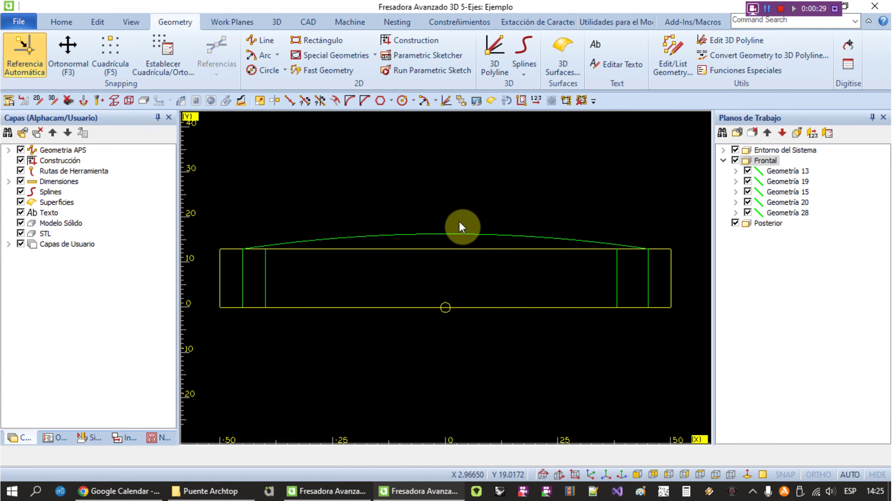
Move the arc by its peak onto the midpoint of the stock's top edge.
click(444, 235)
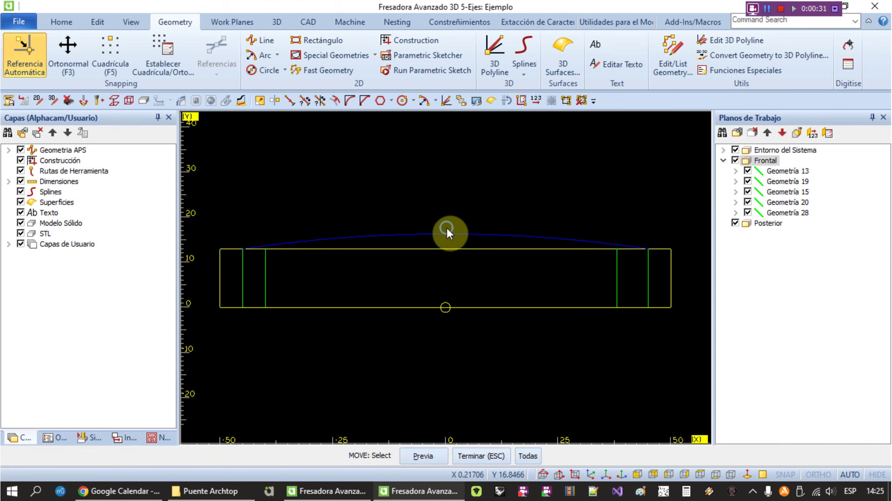
right_click(452, 236)
click(452, 236)
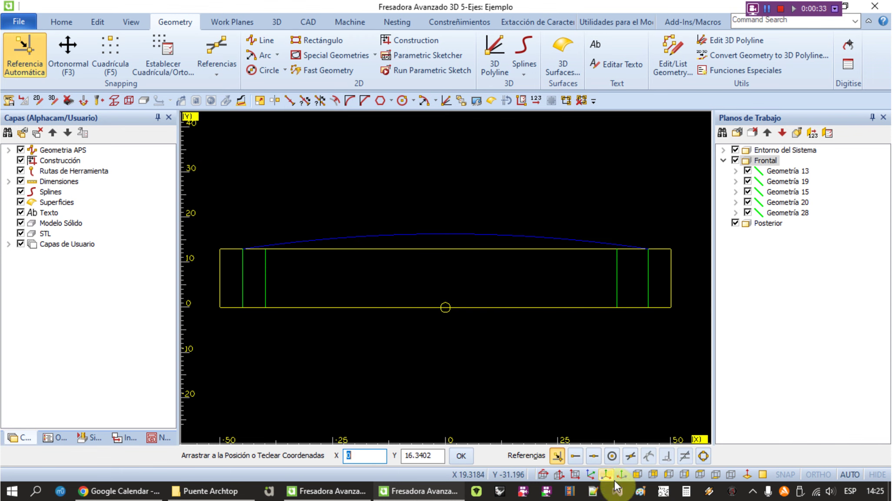
click(594, 456)
click(451, 248)
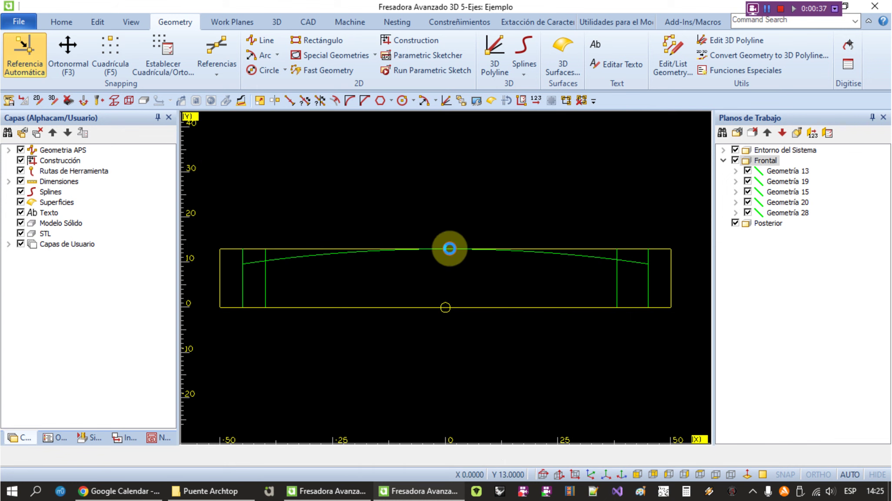
right_click(443, 277)
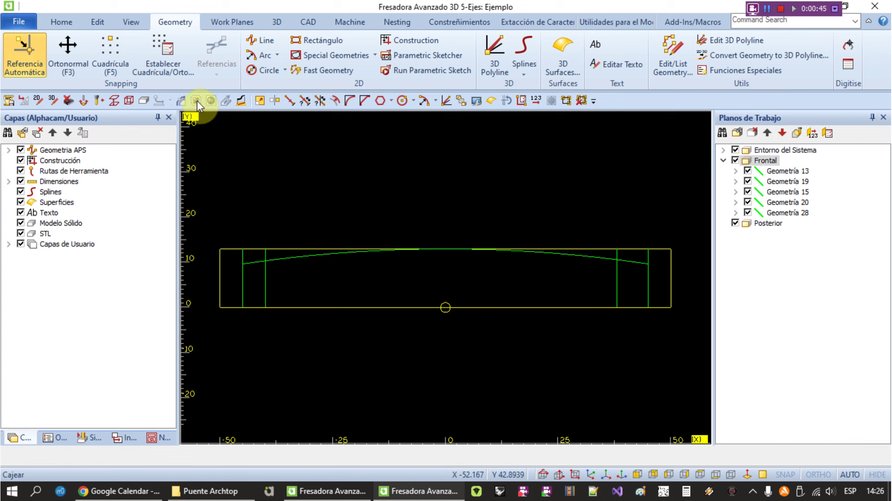
Extend both ends of the arc by 5 to reach the stock sides.
click(303, 100)
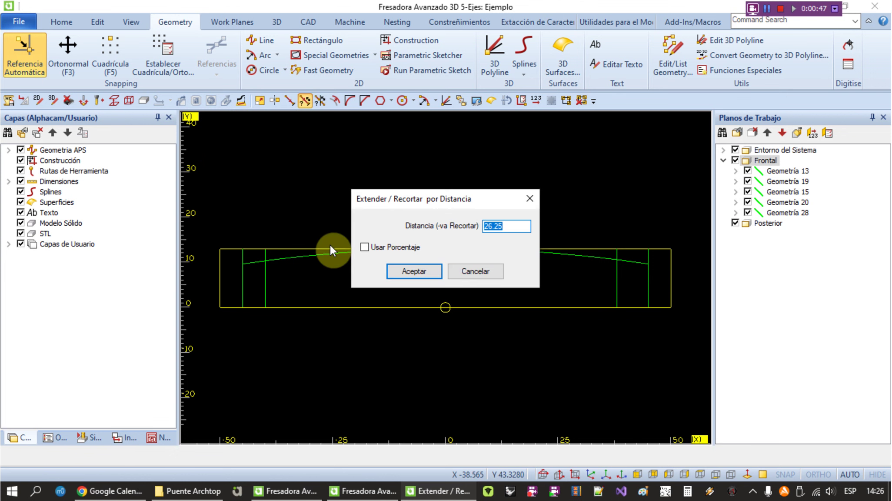
text(5)
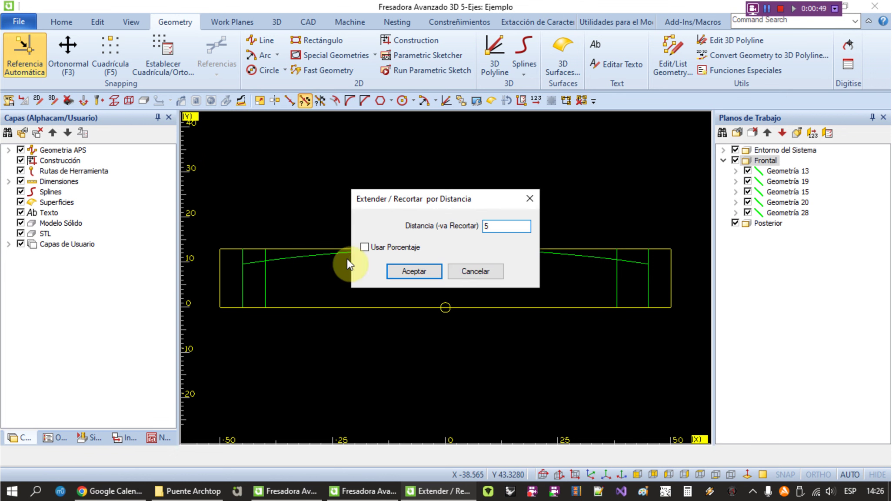
click(435, 274)
click(250, 261)
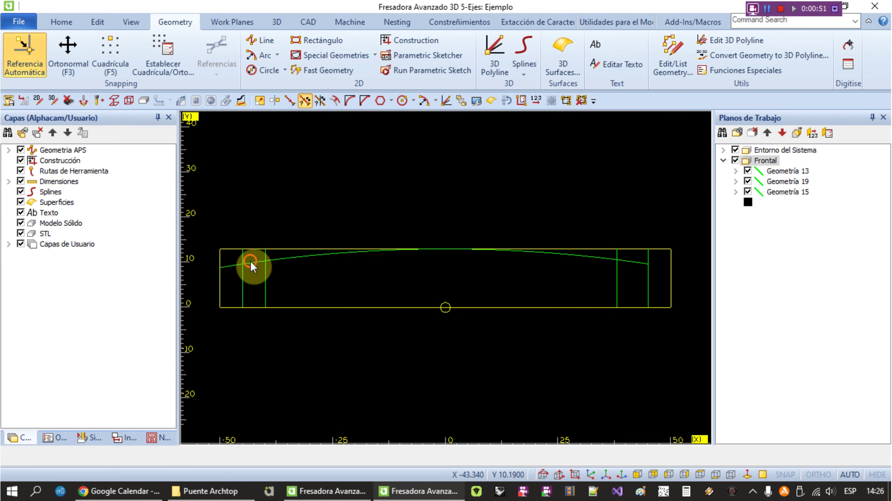
click(637, 263)
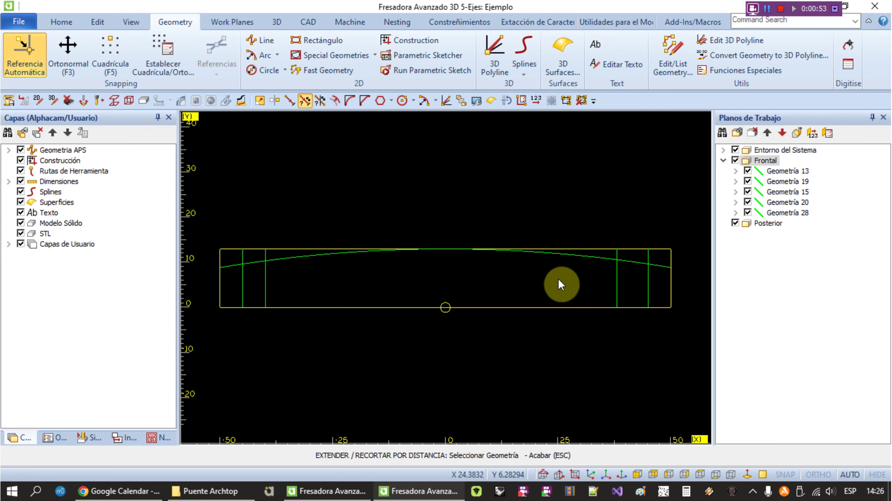
key(ctrl+i)
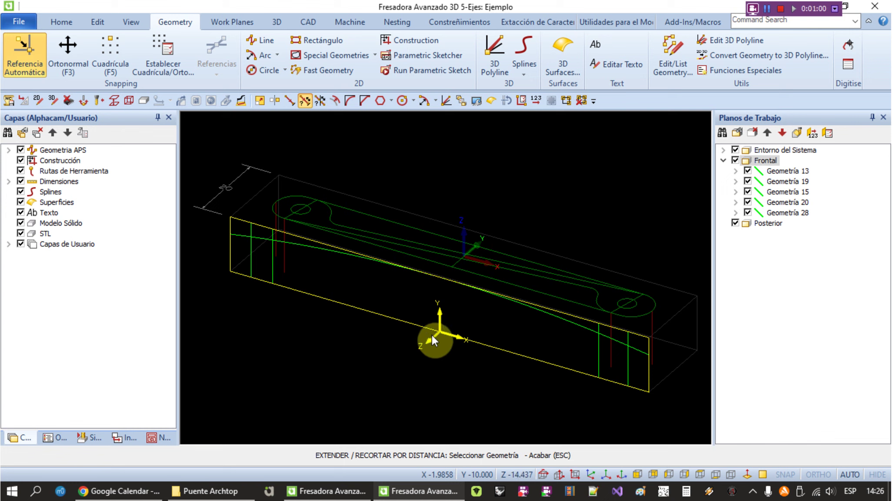
key(Escape)
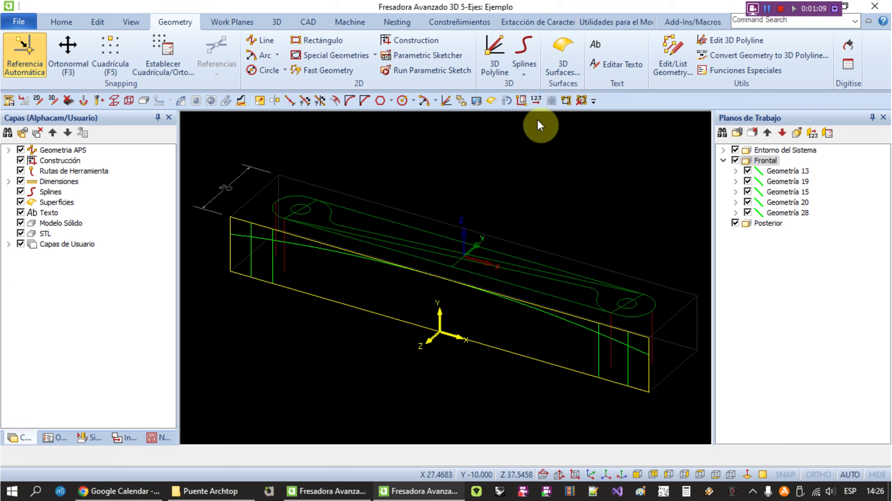
Choose the Extruida 3D surface type.
click(557, 49)
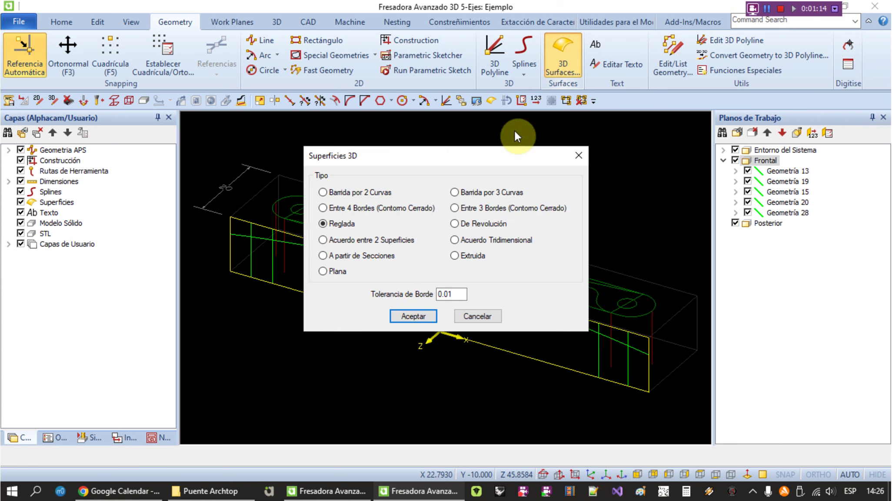
click(464, 257)
click(406, 314)
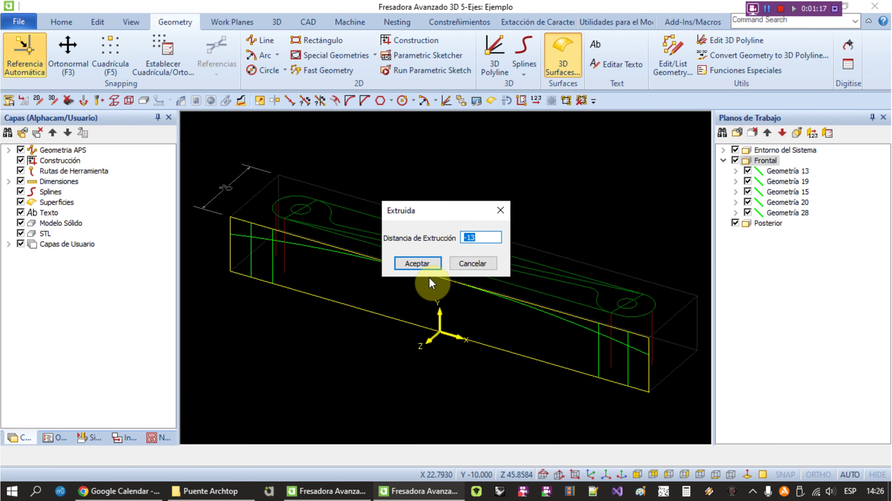
Extrude the arc into an arched surface across the stock.
text(-2)
key(Return)
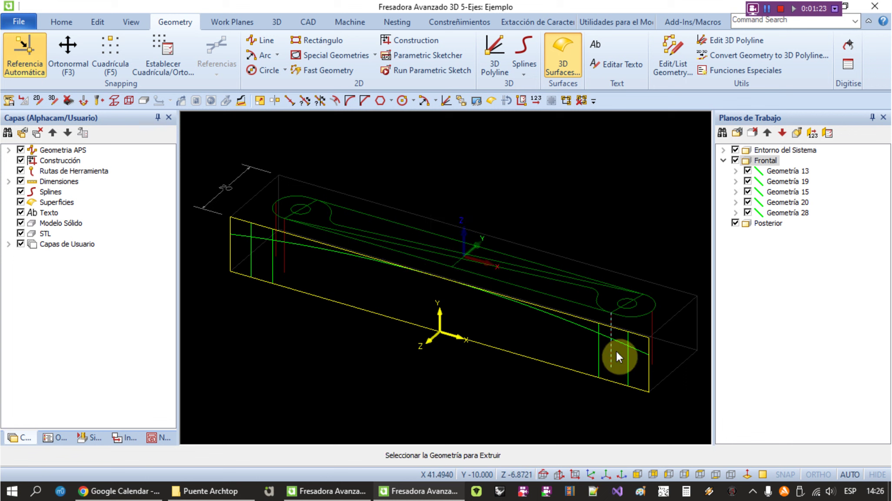
click(575, 323)
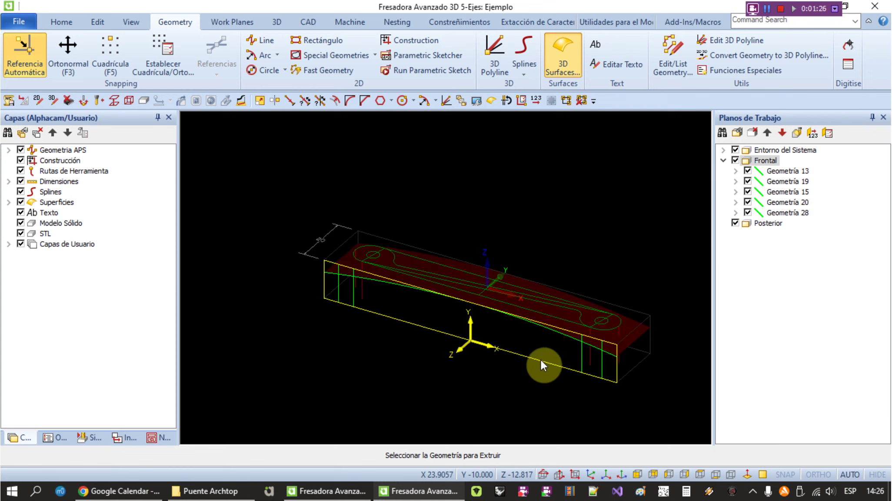
right_click(481, 380)
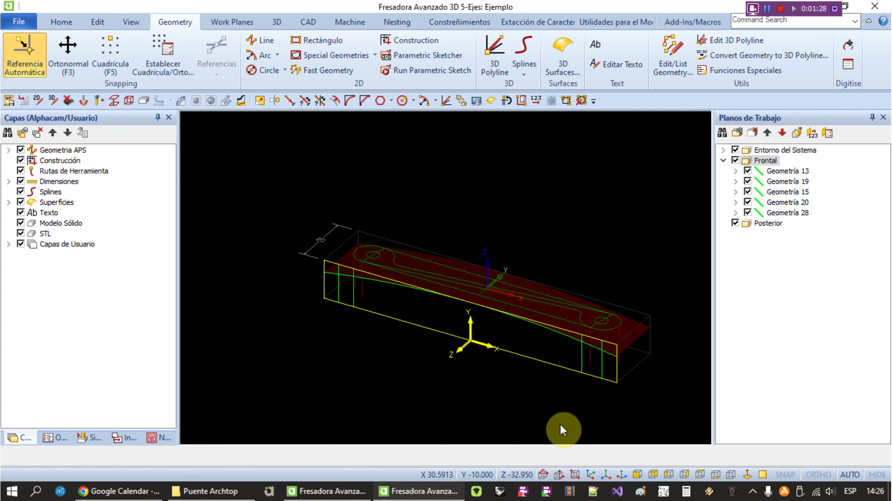
mouse_move(529, 411)
shift+middle_down()
mouse_move(529, 357)
mouse_move(494, 414)
shift+middle_up()
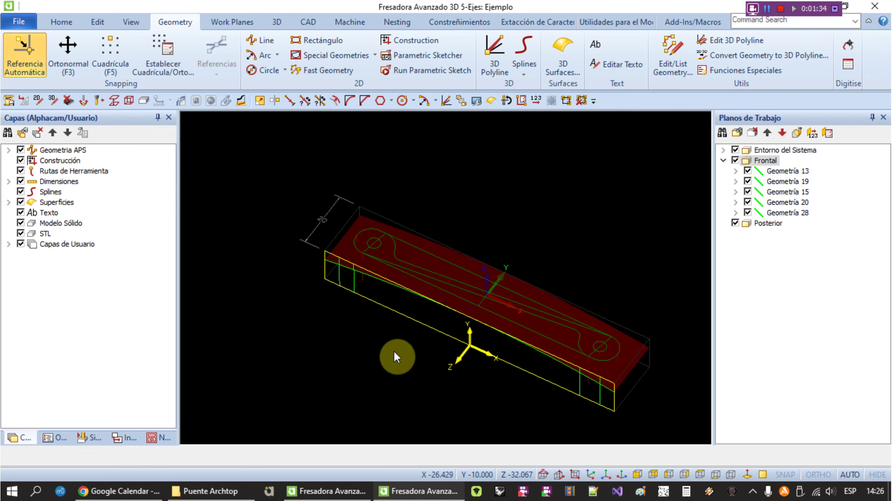
Reverse the arched surface's tool side and hide the Superficies layer.
click(277, 22)
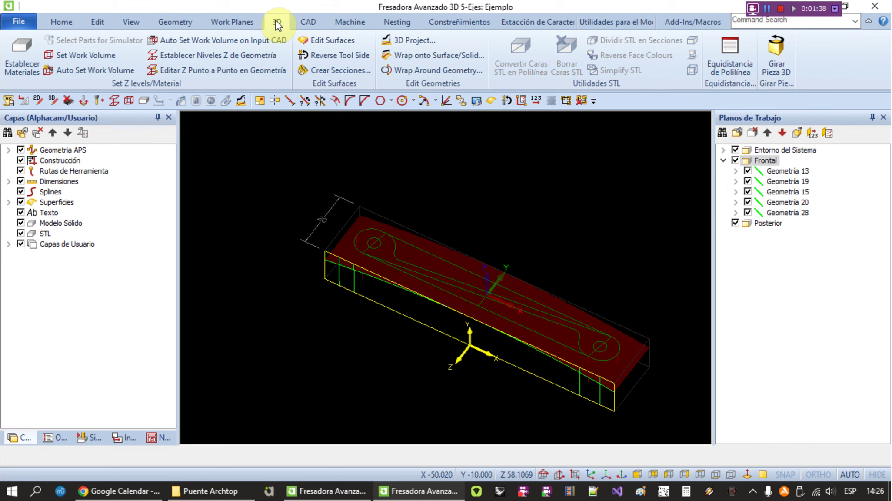
click(333, 55)
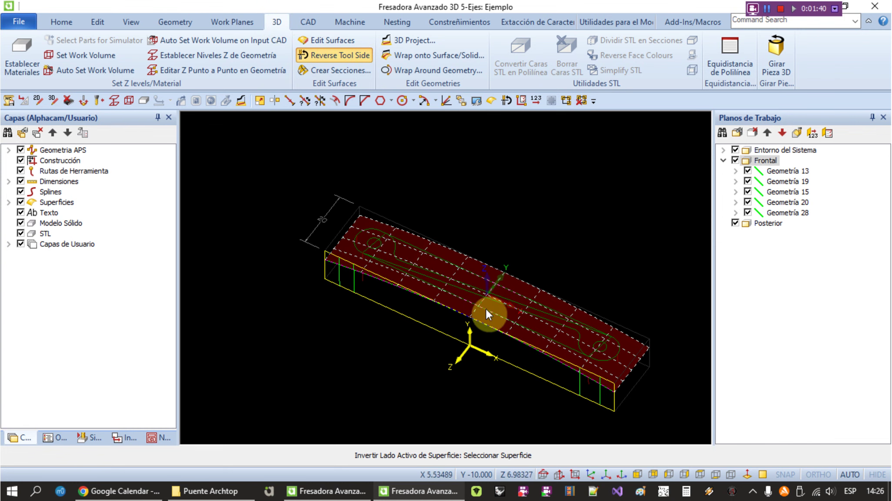
click(500, 319)
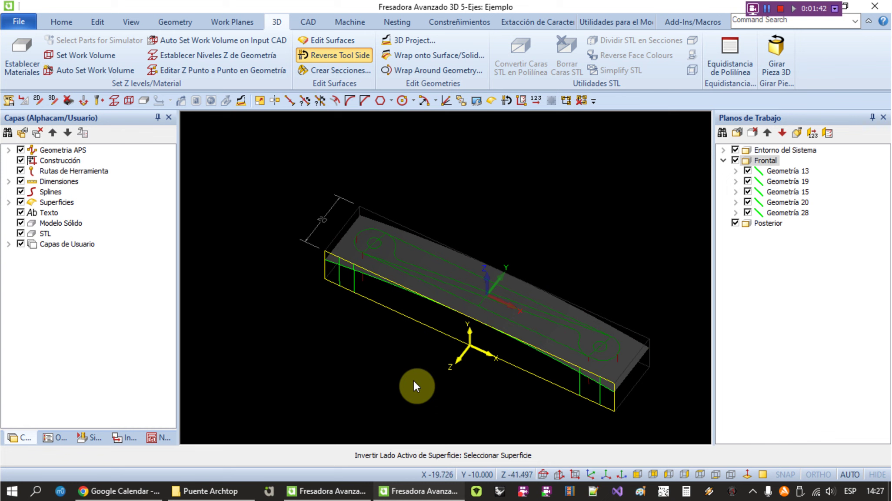
click(20, 202)
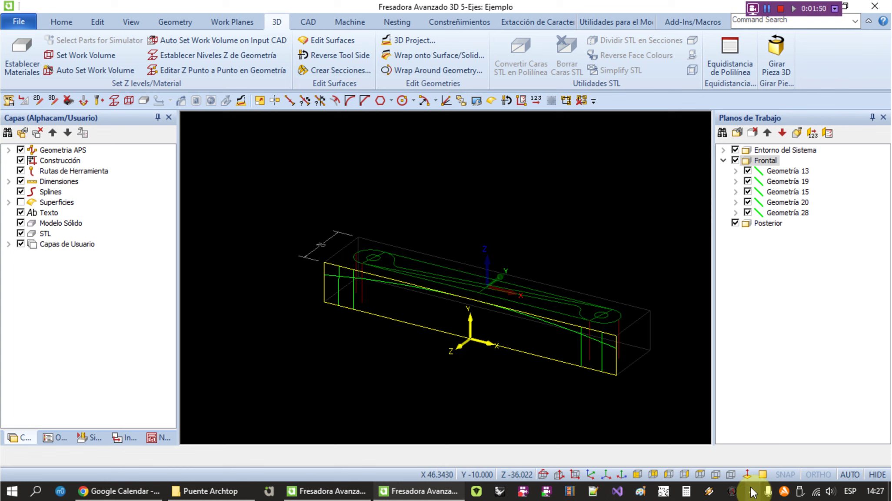
Trim the x = -40 vertical line back to the arched top, then switch to the Puente drawing.
click(764, 474)
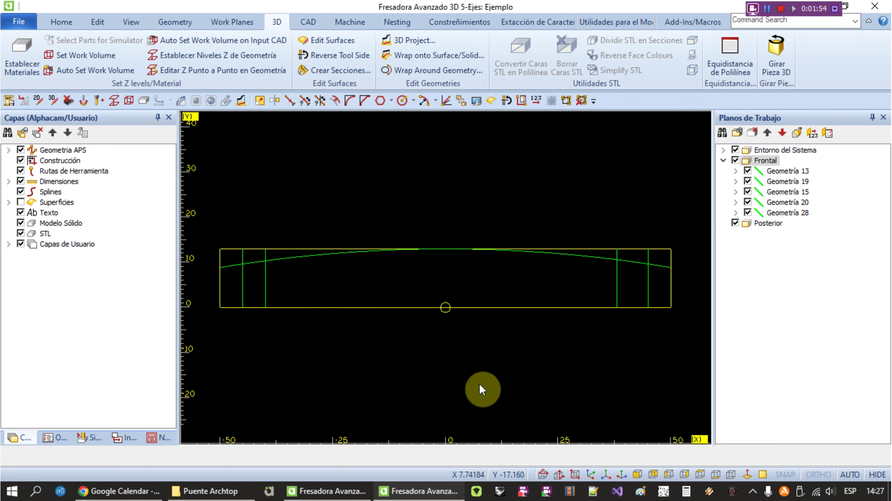
click(101, 21)
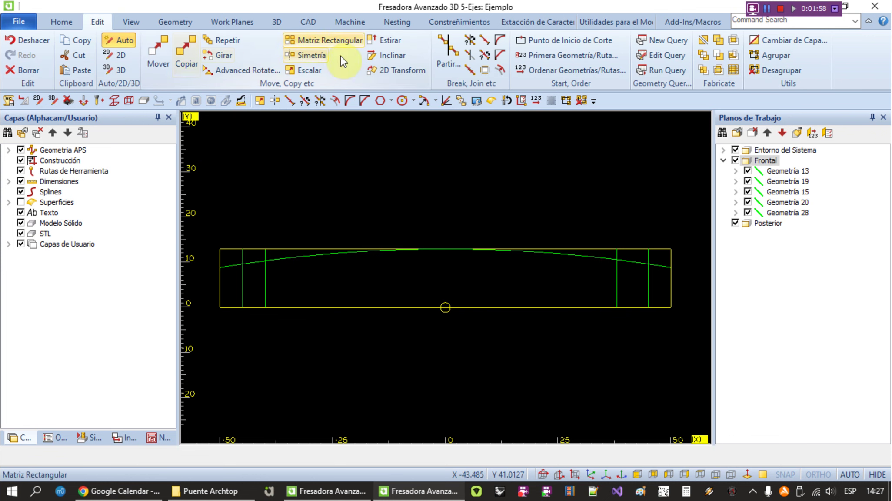
click(469, 55)
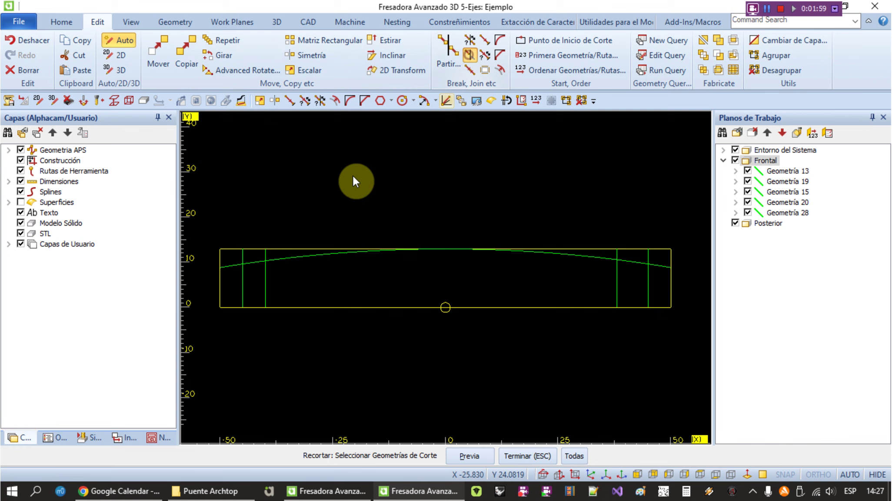
click(299, 255)
right_click(310, 291)
scroll(274, 259, up, 2)
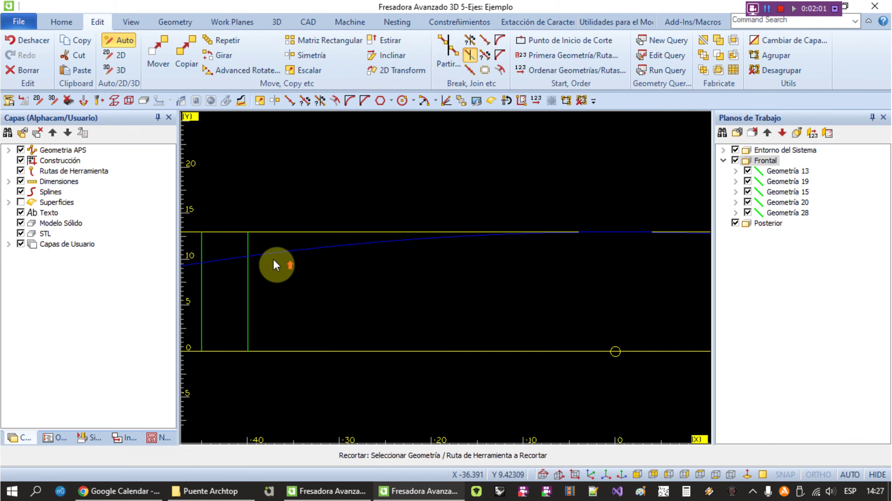
click(247, 245)
scroll(471, 227, down, 3)
scroll(534, 277, up, 4)
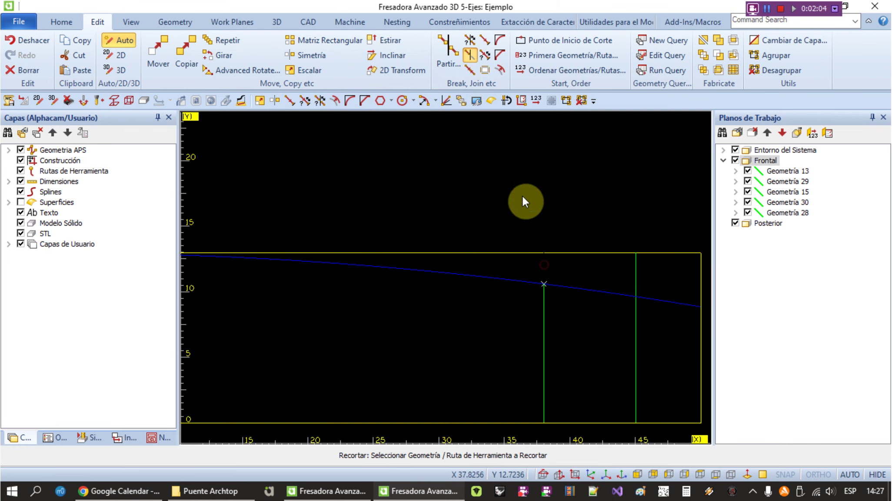
key(Escape)
key(alt+Tab)
click(521, 192)
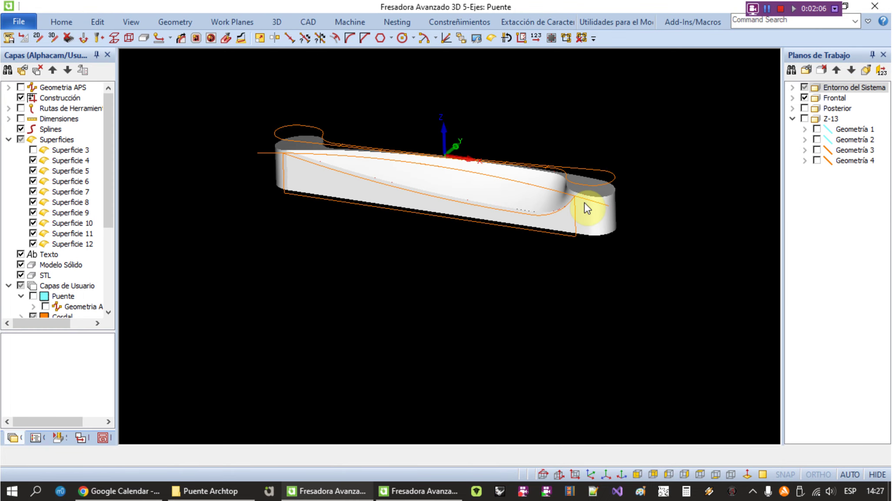
Orbit the Puente bridge to a front view, then return to the Ejemplo drawing.
scroll(582, 210, up, 2)
scroll(569, 184, down, 3)
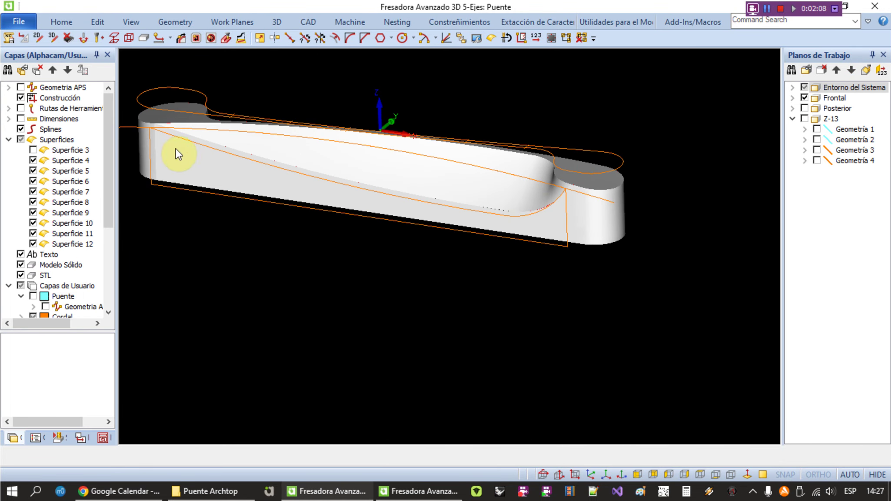
key(alt+Tab)
click(346, 268)
key(alt+Tab)
shift+middle_drag(399, 253, 517, 197)
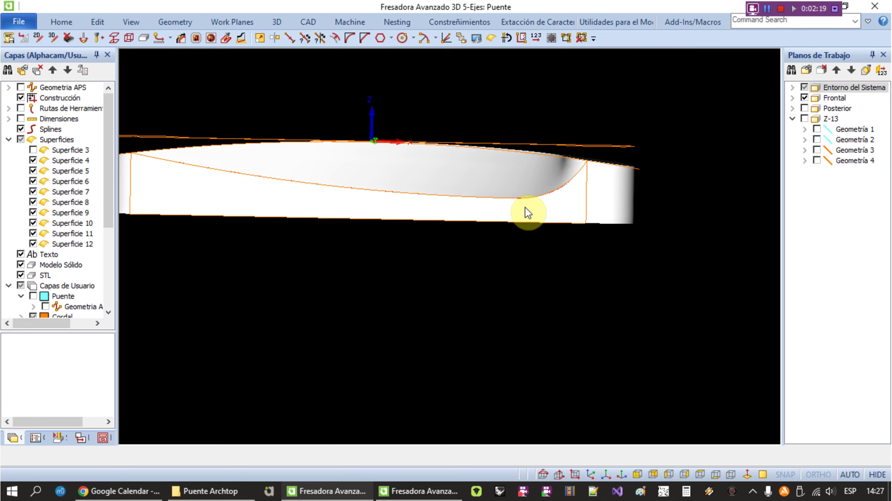
key(alt+Tab)
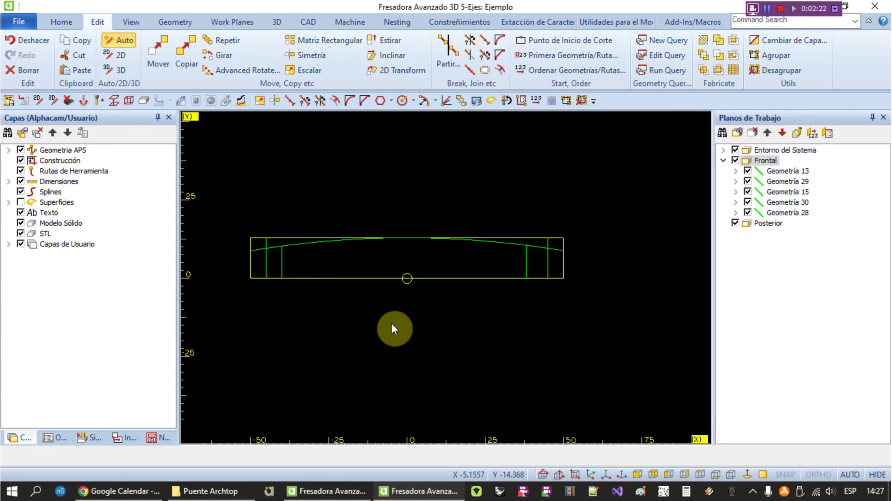
Draw a base line from x = -40 to the inner right vertical line.
key(l)
click(282, 278)
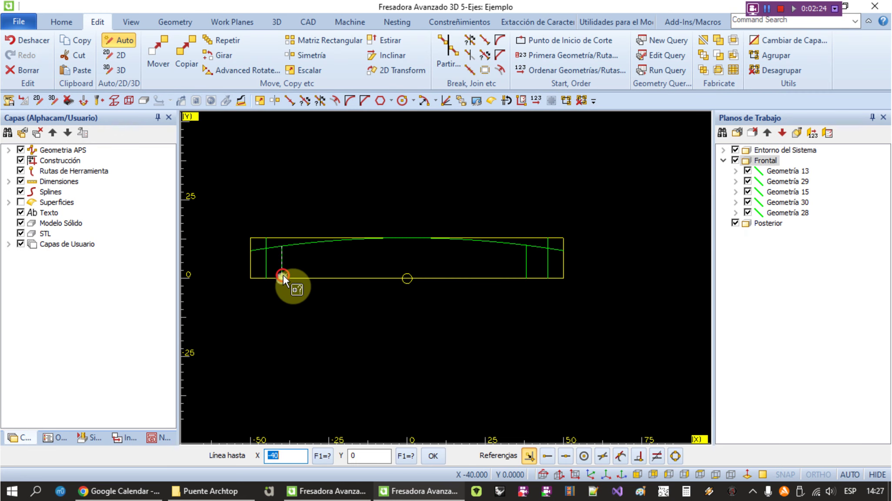
click(525, 278)
key(Escape)
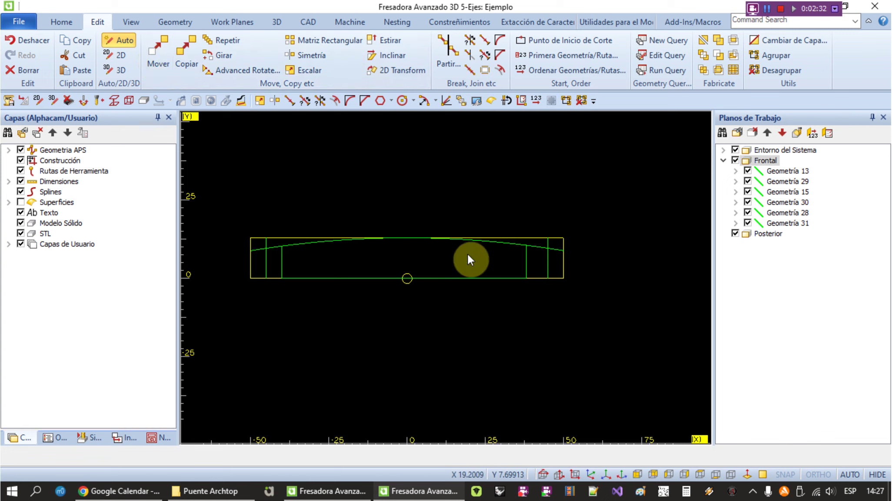
Move the new base line up slightly above the bottom of the stock.
key(m)
click(462, 279)
key(Escape)
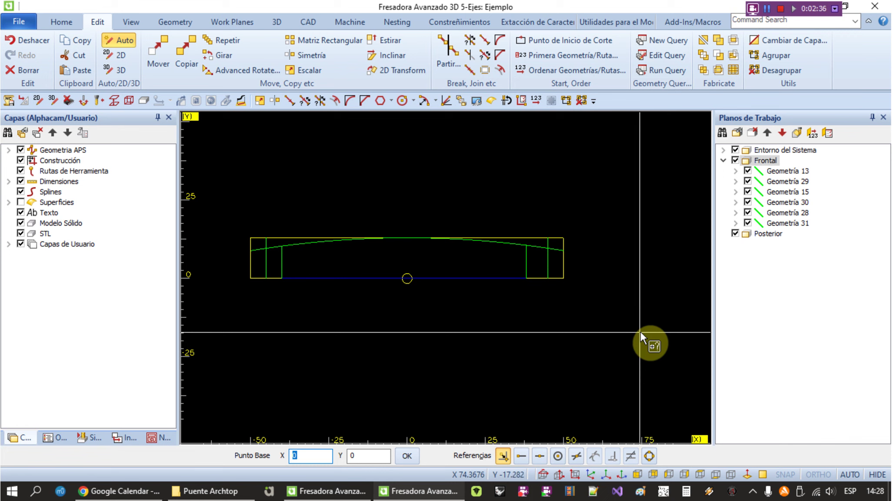
click(640, 330)
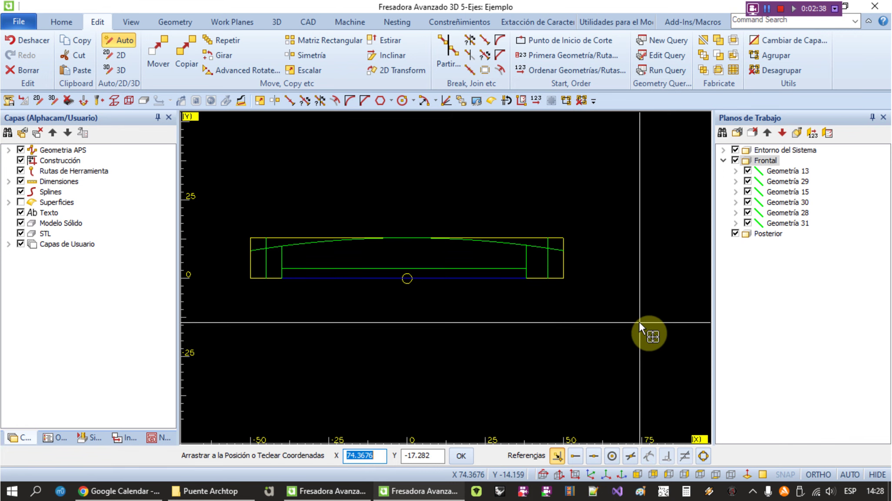
click(639, 321)
key(Escape)
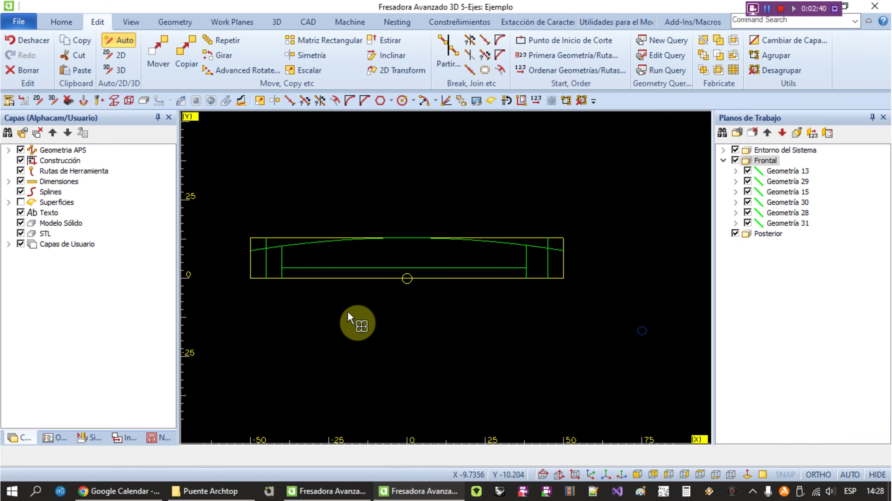
scroll(286, 260, up, 2)
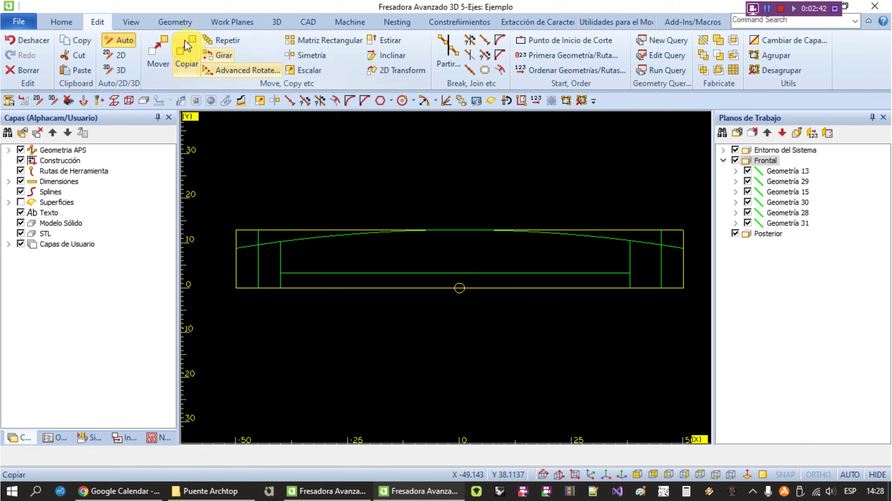
click(175, 22)
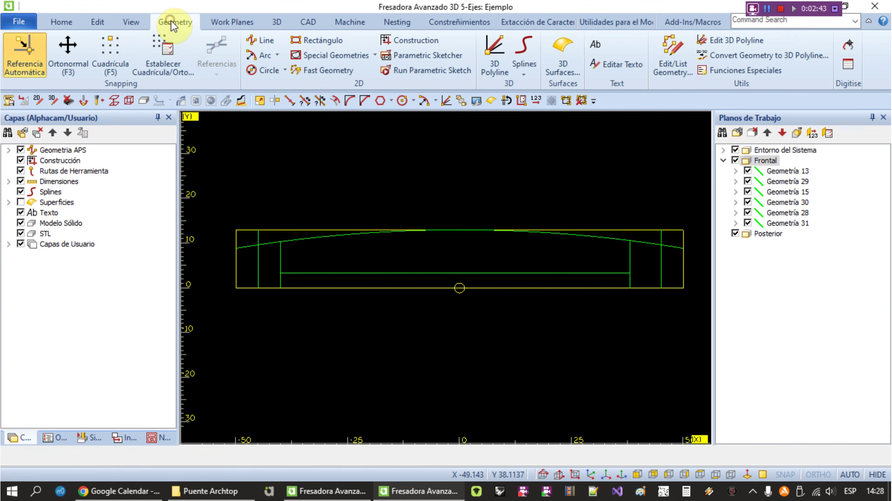
Draw a long shallow three-point arc from the arched top at x = -40 to near the raised line.
click(276, 57)
click(257, 75)
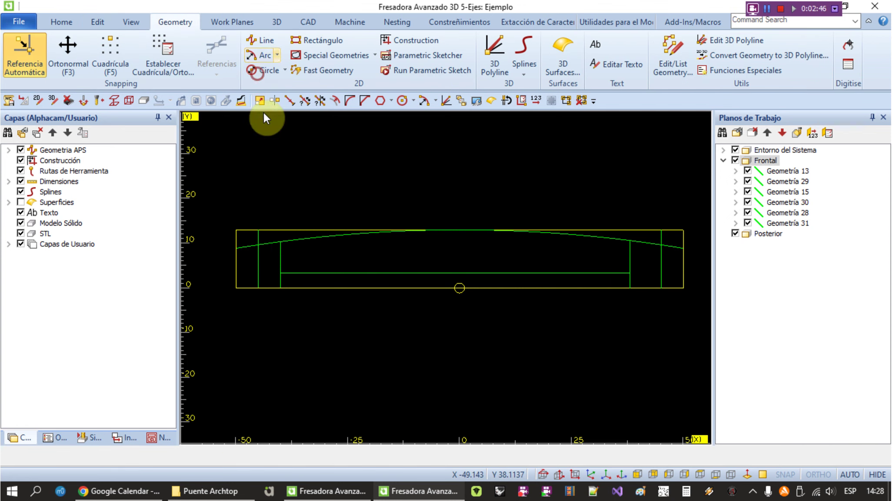
click(283, 242)
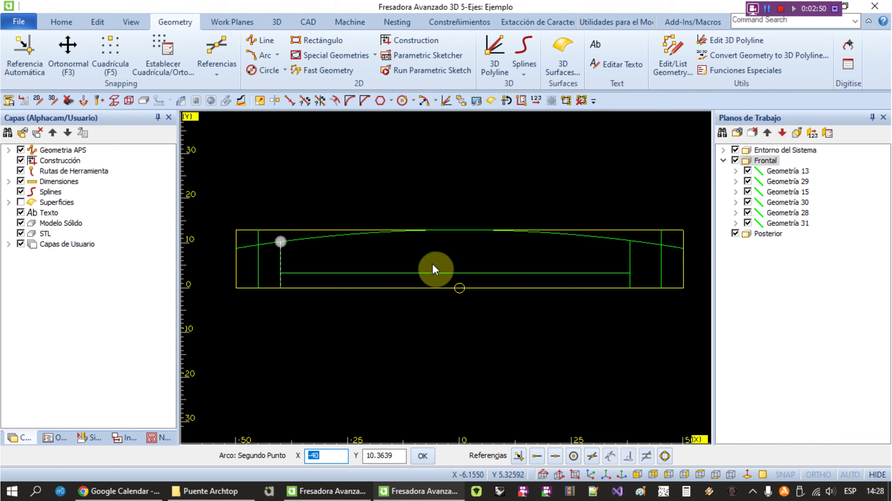
click(498, 265)
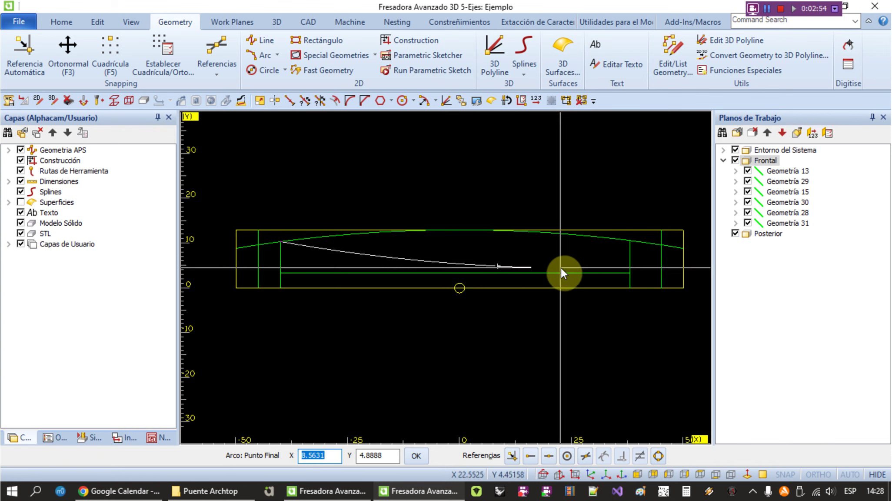
key(Escape)
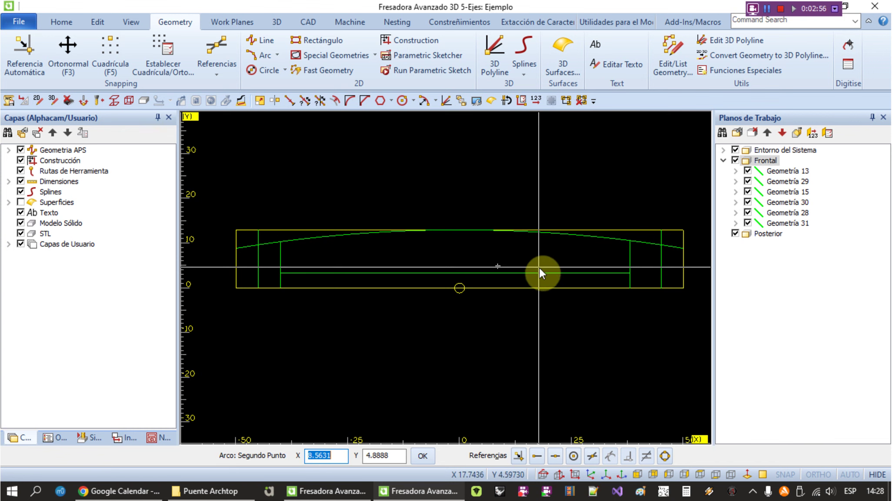
click(543, 270)
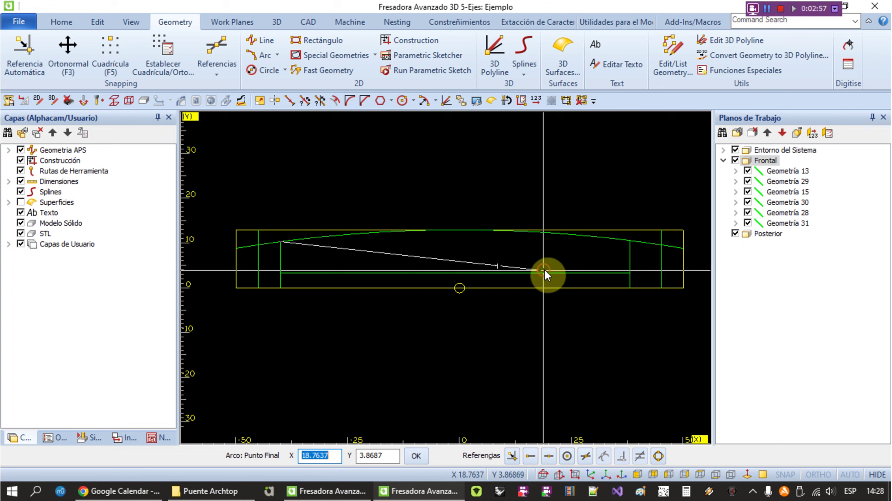
click(597, 266)
key(Escape)
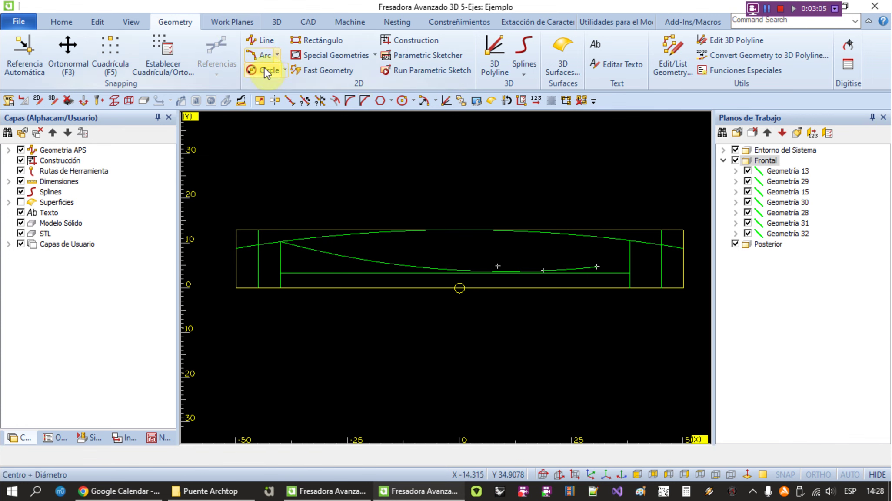
Add a tangent arc from the first arc's end curving up to the arched top.
click(276, 55)
click(282, 100)
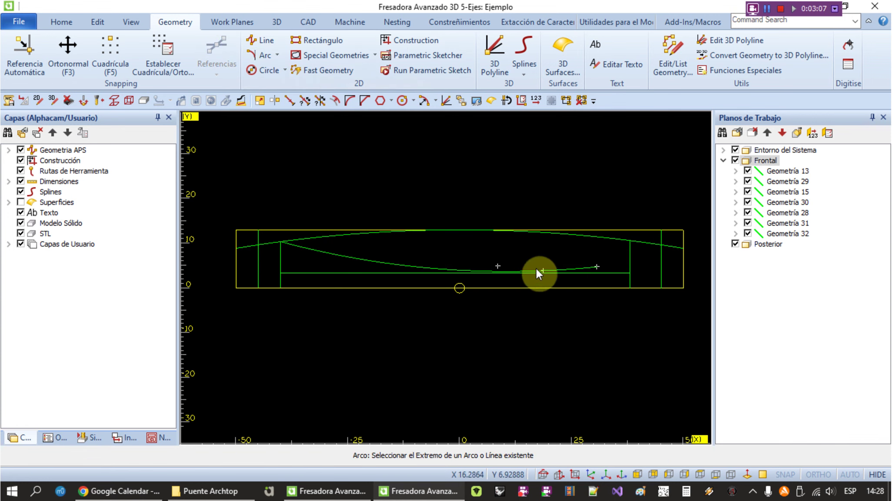
scroll(592, 266, up, 3)
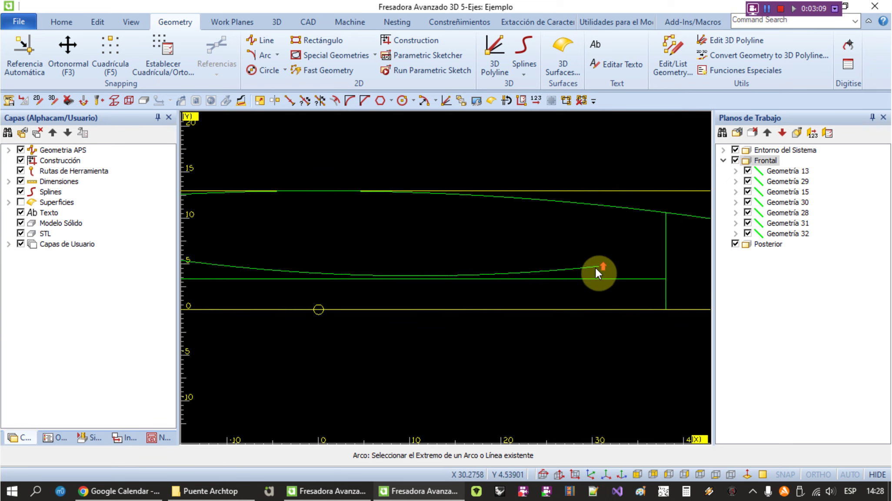
click(592, 266)
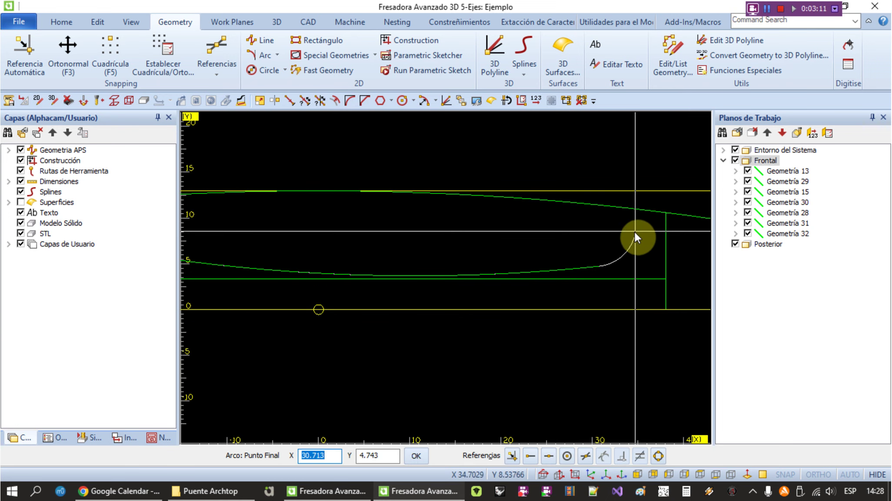
click(663, 216)
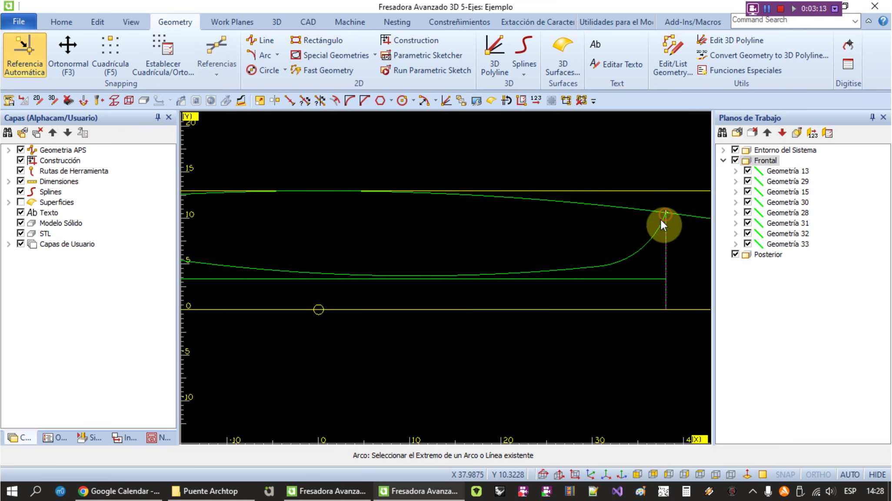
scroll(613, 226, down, 3)
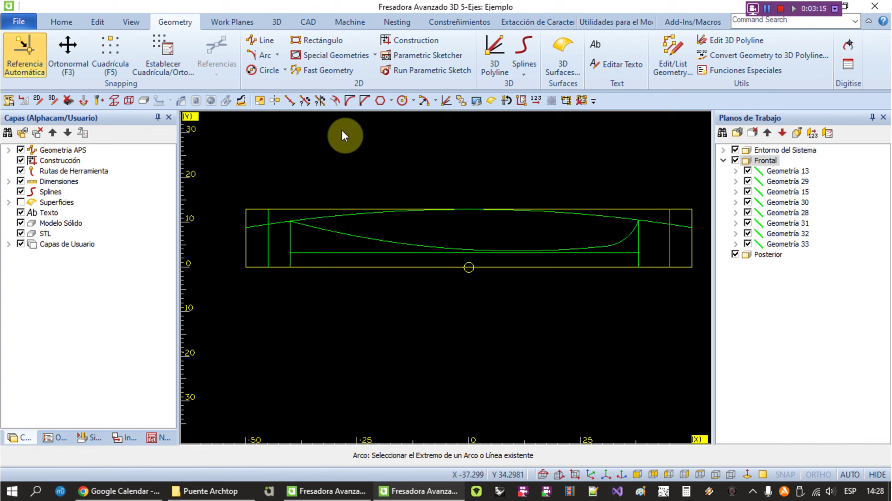
click(98, 22)
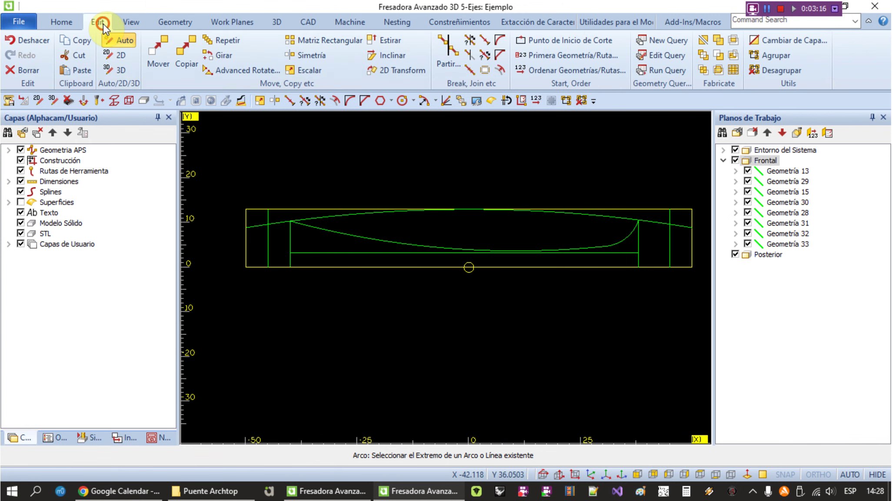
Join the two underside arcs into a single curve.
click(467, 69)
click(385, 239)
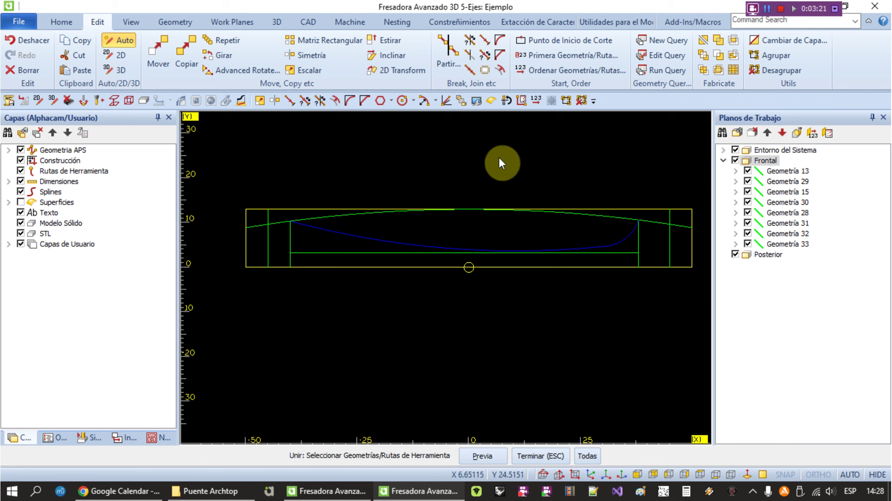
key(Escape)
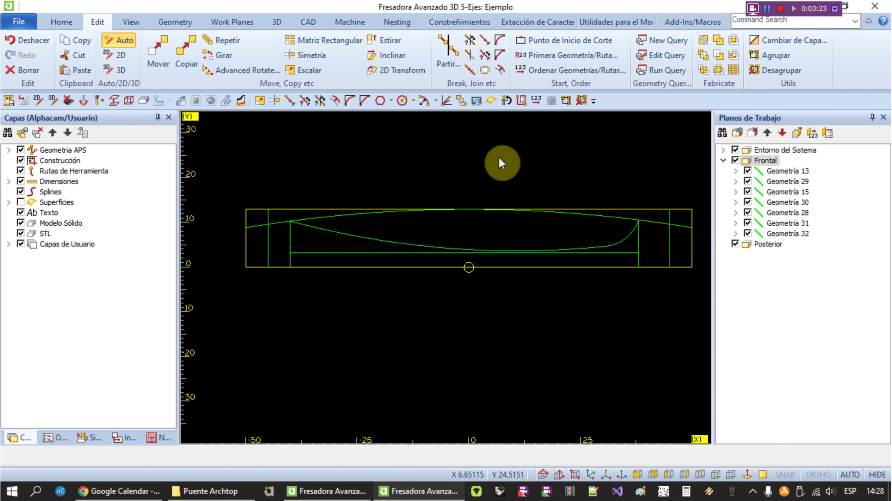
Show the Superficies layer in isometric view and select the Entorno del Sistema work plane.
key(ctrl+i)
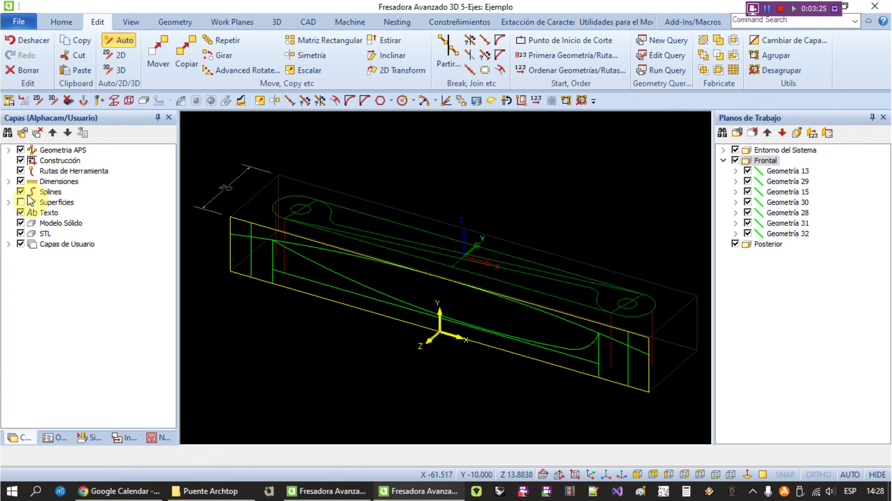
click(21, 202)
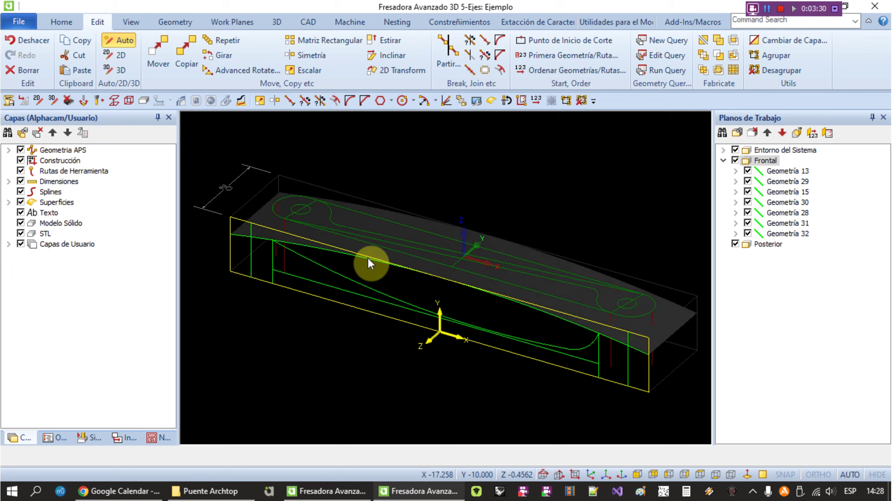
click(763, 150)
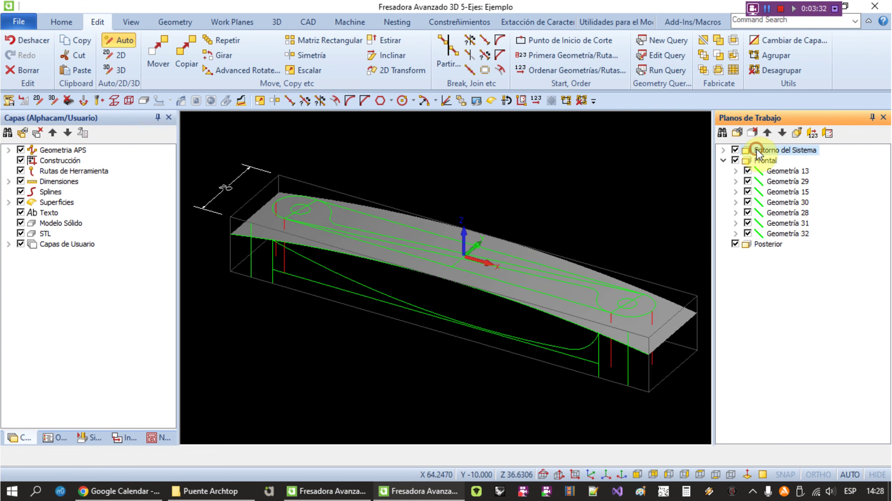
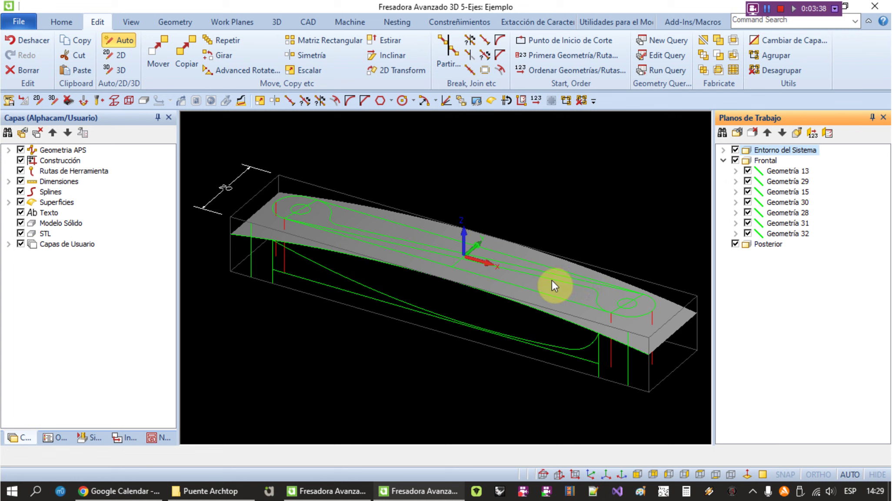
Project the two long top profile lines onto the curved surface with step 2, chord tolerance 0.1.
click(276, 21)
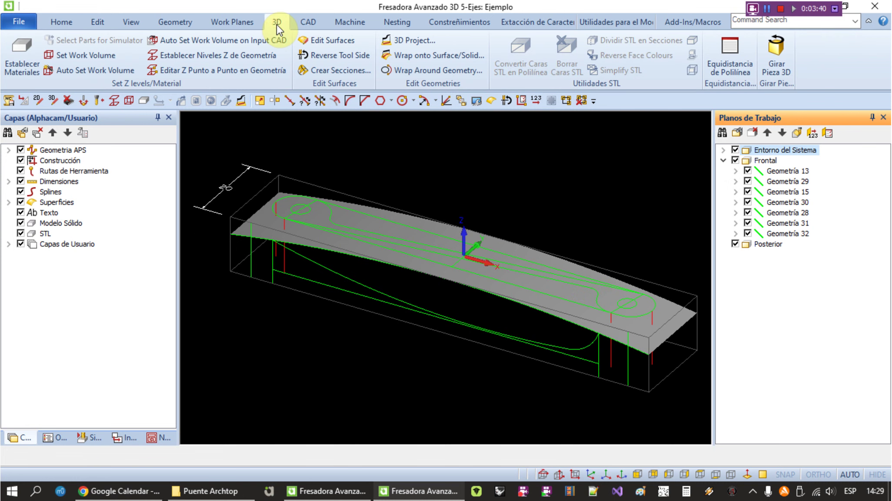
click(414, 43)
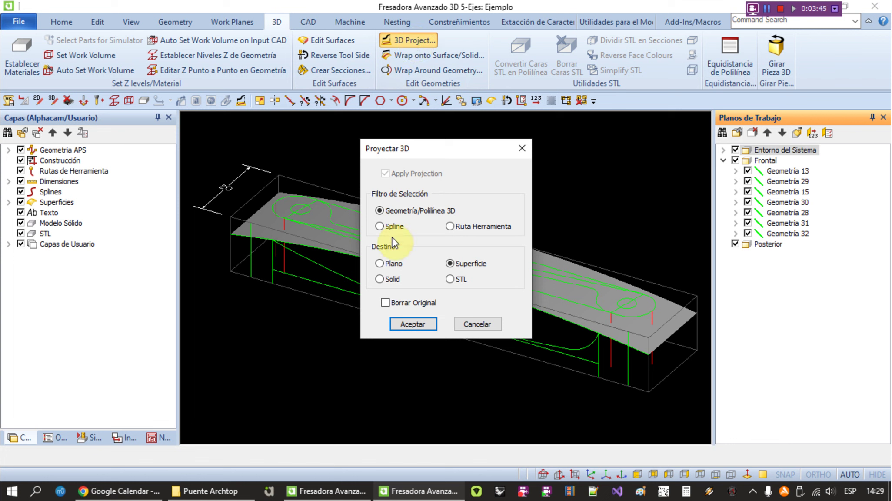
click(418, 324)
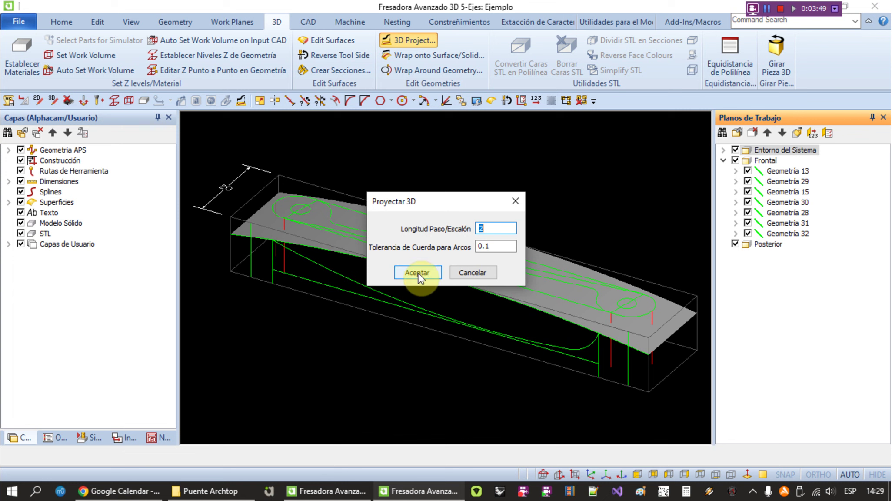
click(417, 273)
click(351, 228)
click(356, 236)
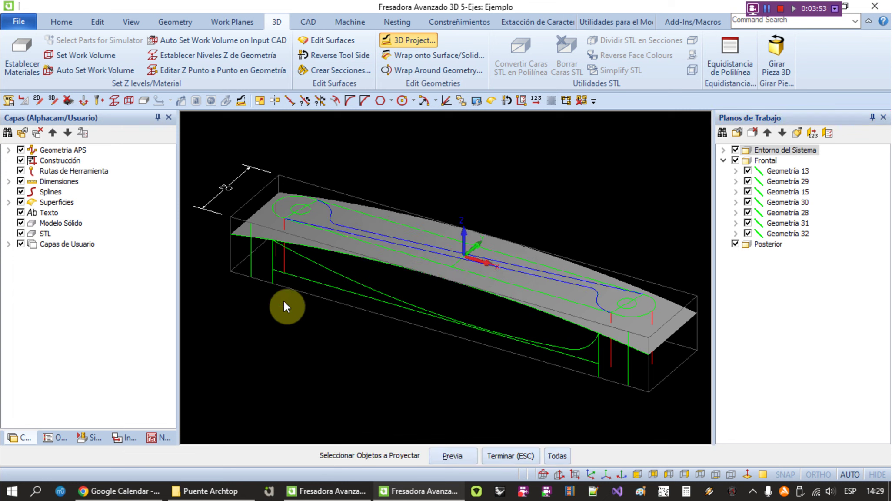
right_click(266, 344)
Hide the Superficies layer in the Capas panel.
scroll(296, 261, up, 3)
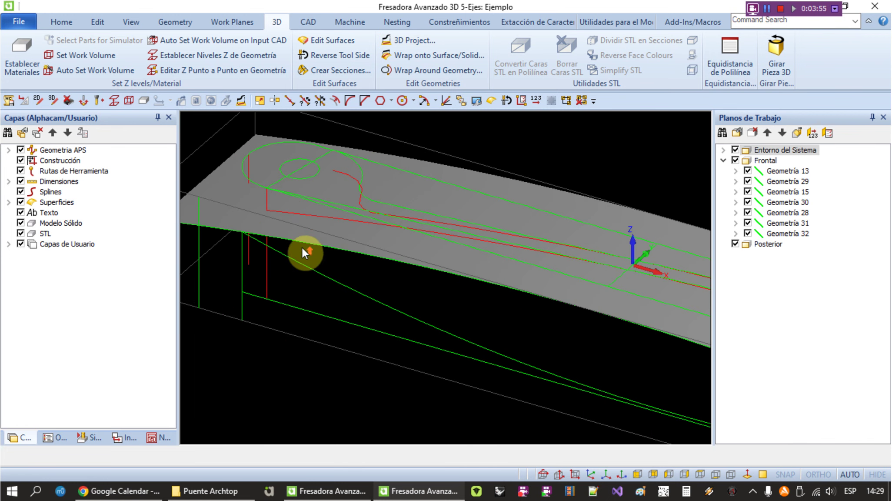
click(21, 202)
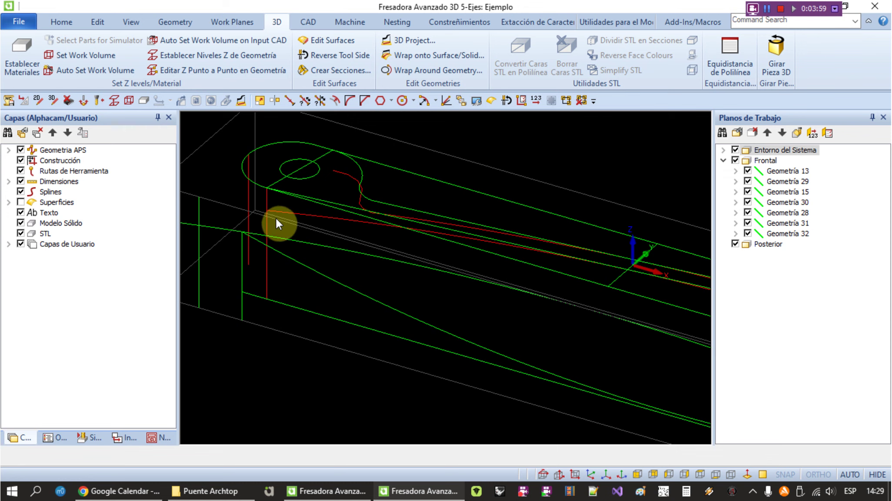
scroll(312, 242, down, 3)
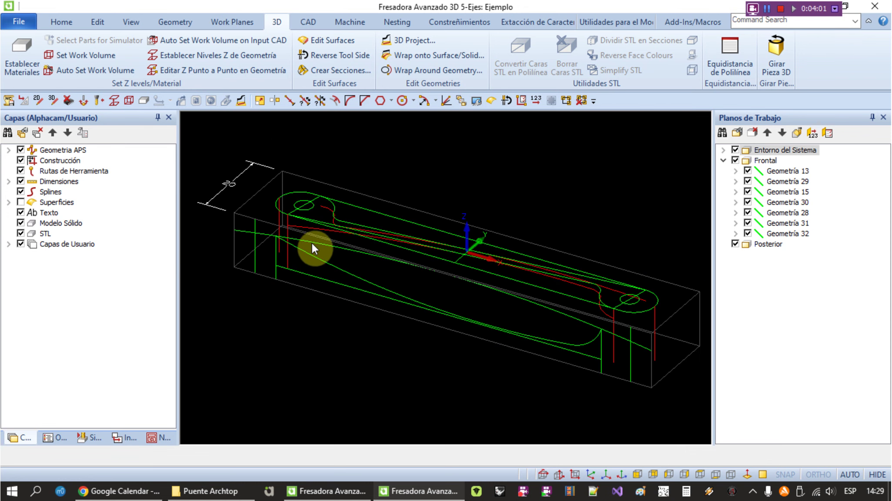
Join the top-circle arc and its connected outline lines into one continuous 3D profile.
key(j)
scroll(320, 201, up, 3)
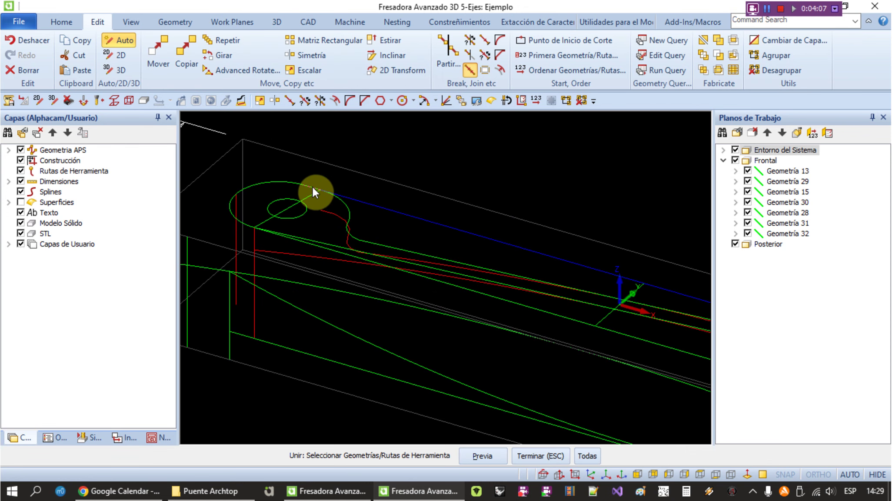
click(294, 180)
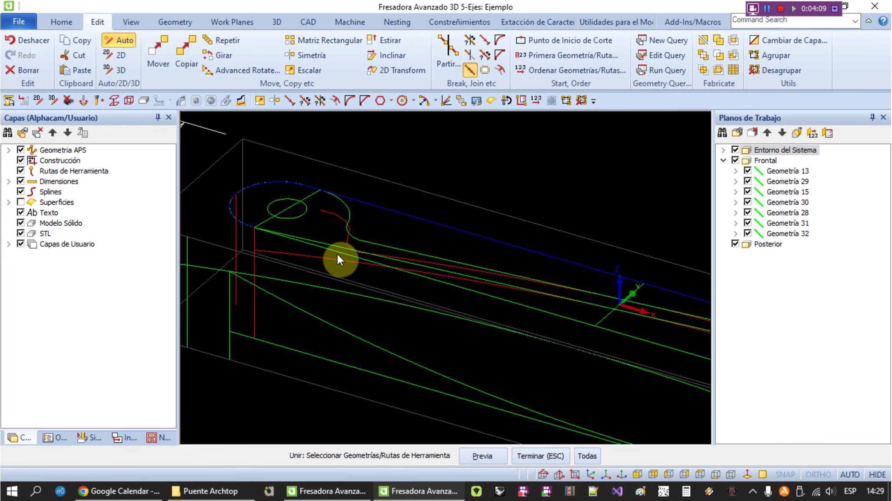
scroll(334, 251, down, 3)
scroll(537, 315, up, 3)
scroll(550, 307, down, 3)
scroll(616, 336, up, 3)
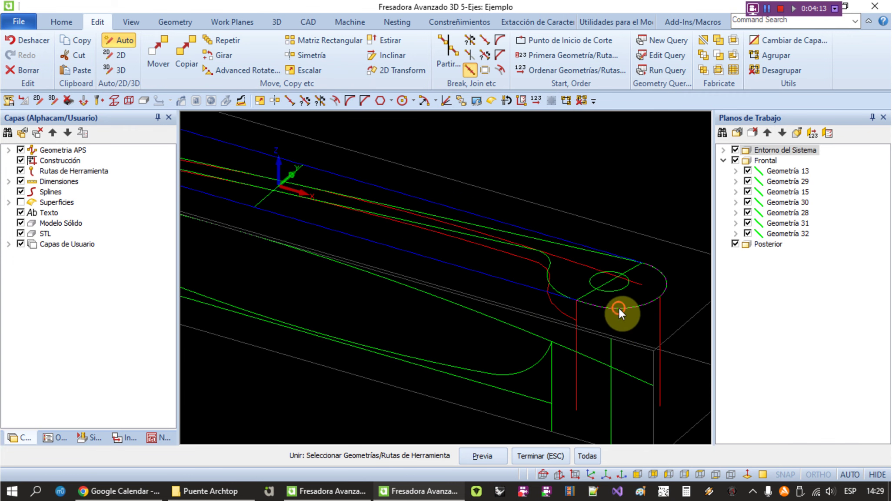
key(Escape)
scroll(608, 205, down, 3)
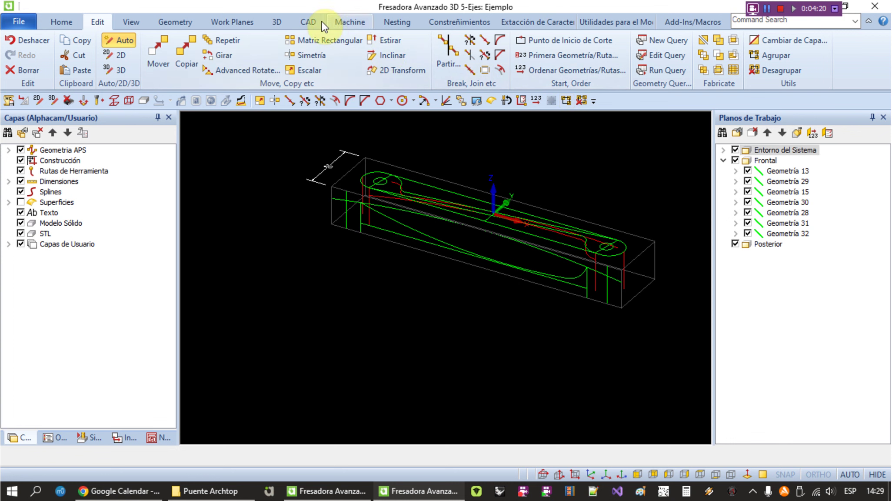
Extrude the joined outline into an Extruida surface body at distance -20.
click(167, 22)
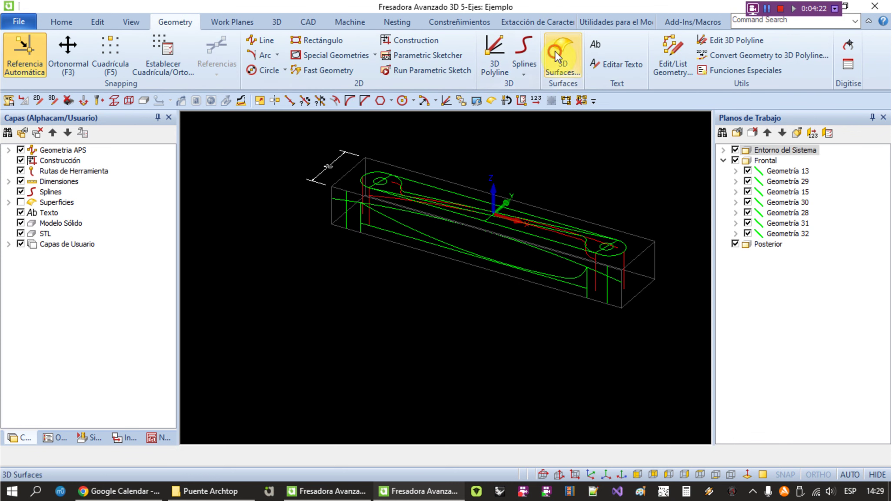
click(562, 52)
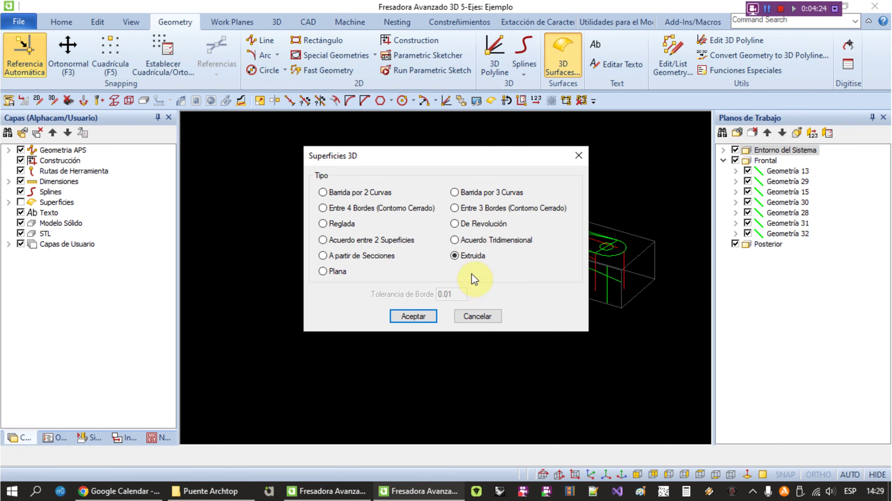
click(416, 318)
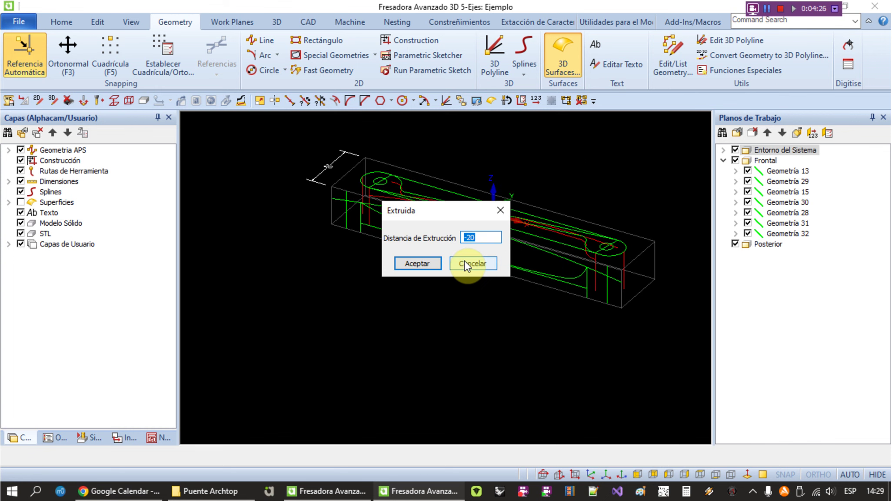
text(-)
key(Return)
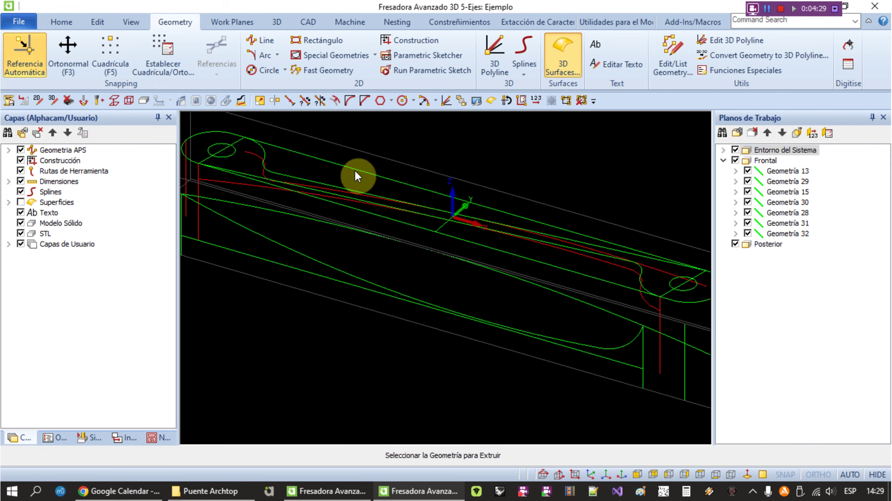
click(360, 169)
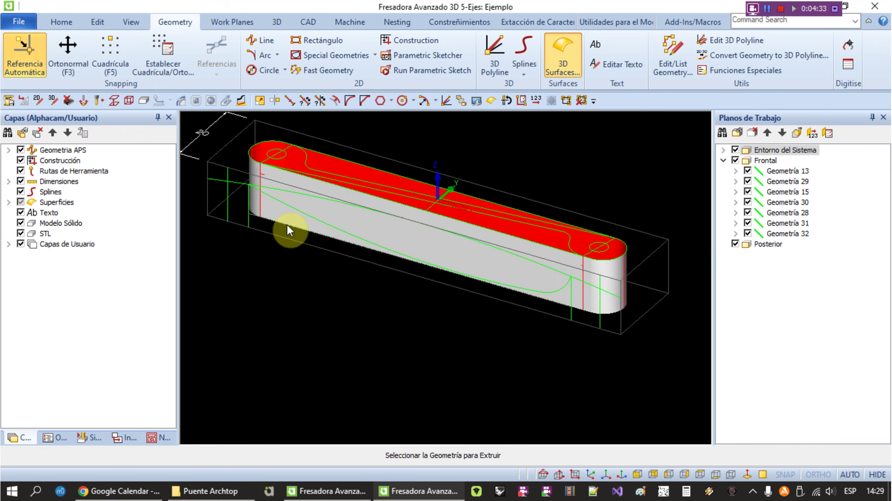
click(276, 22)
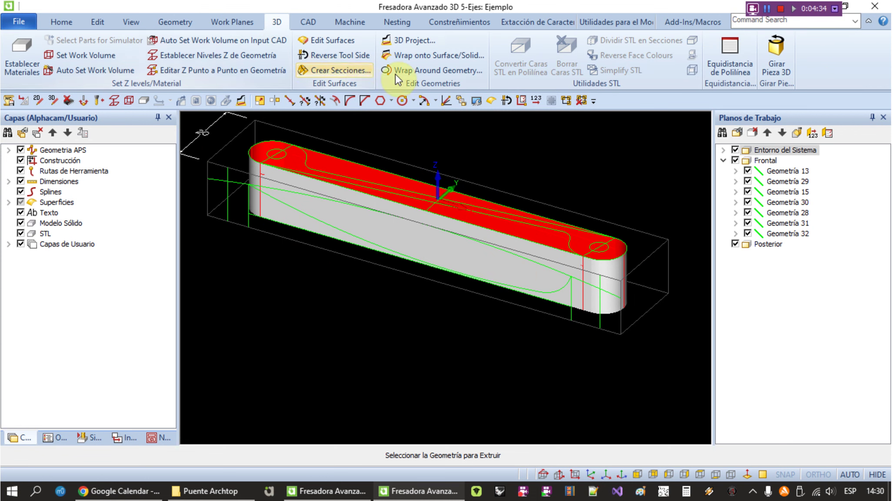
Project the lower side curve onto all surfaces of the extruded side wall.
click(400, 39)
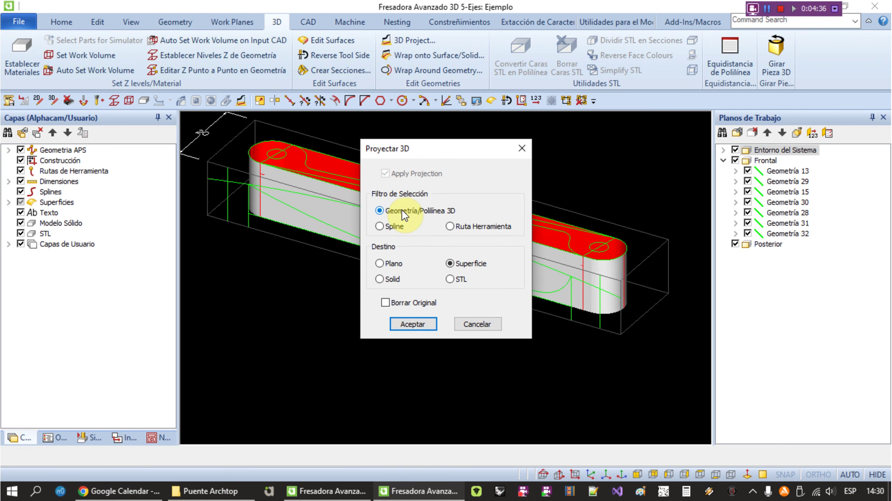
click(400, 324)
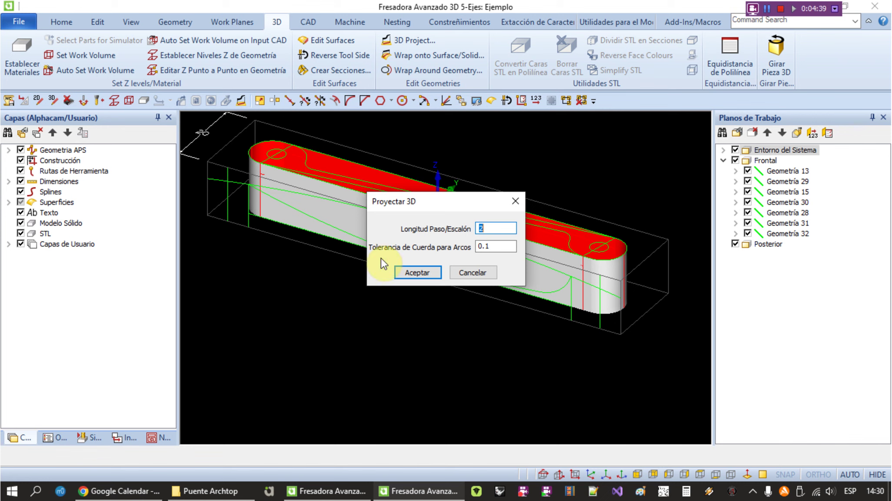
click(433, 273)
scroll(284, 212, up, 5)
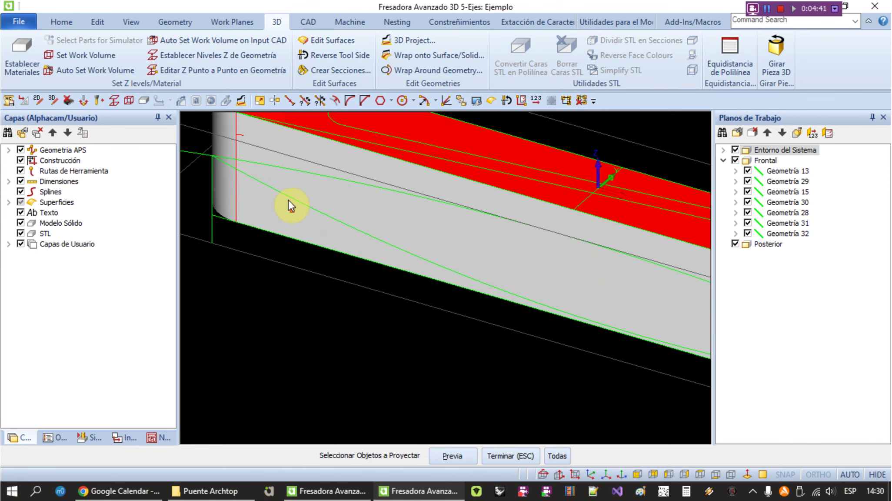
click(291, 197)
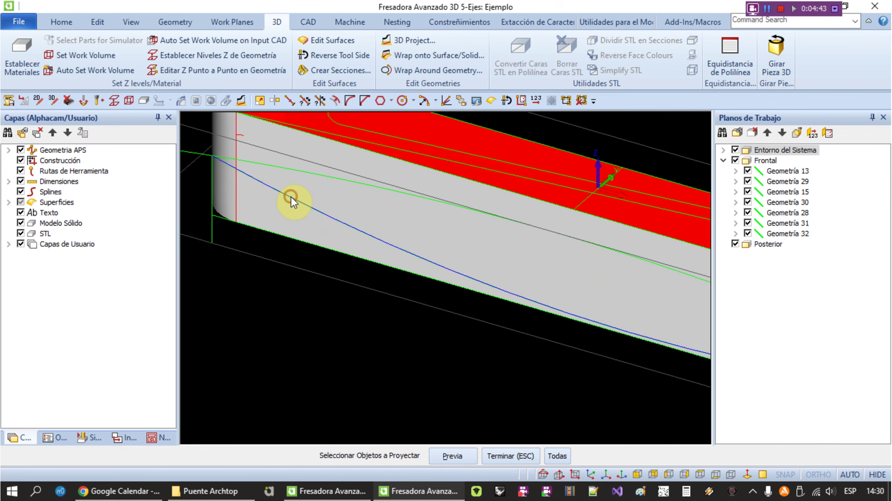
scroll(291, 197, down, 5)
right_click(299, 257)
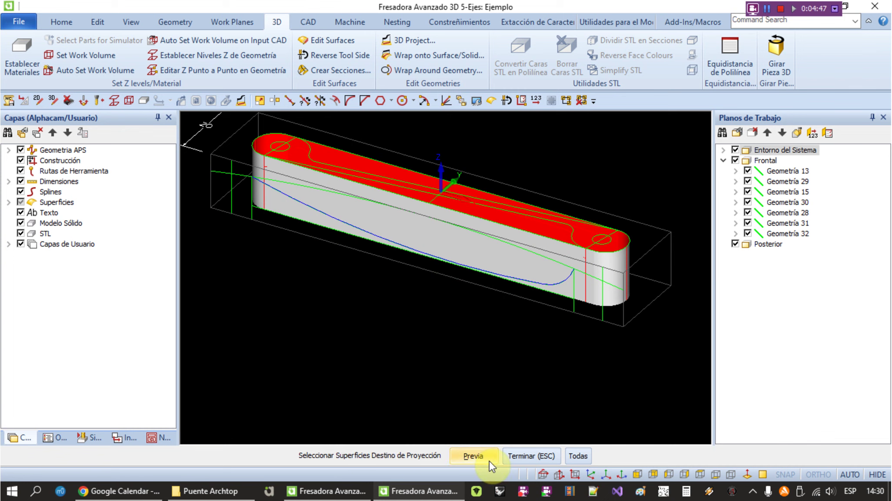
click(577, 456)
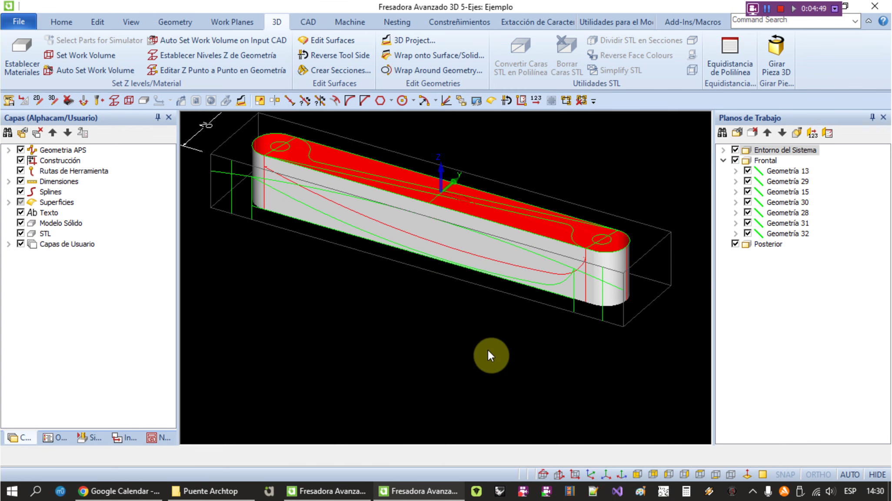
Expand the surface list and hide Superficie 10 through 13.
click(9, 201)
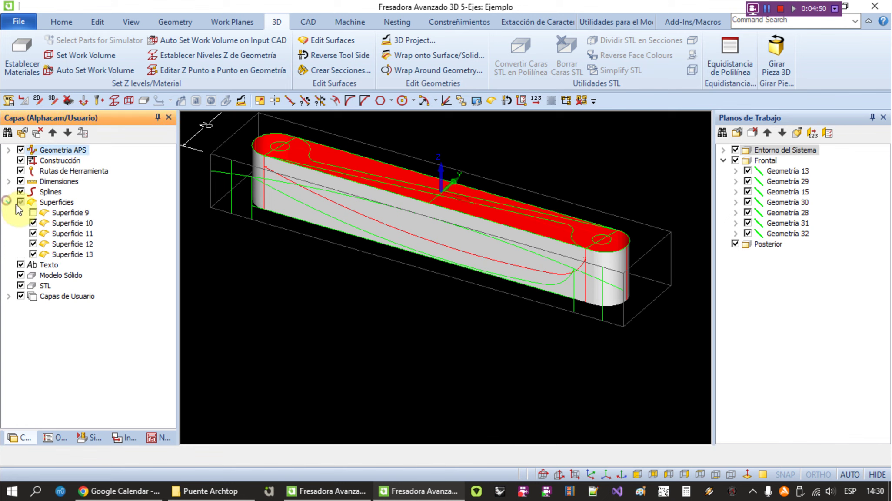
click(33, 223)
click(34, 244)
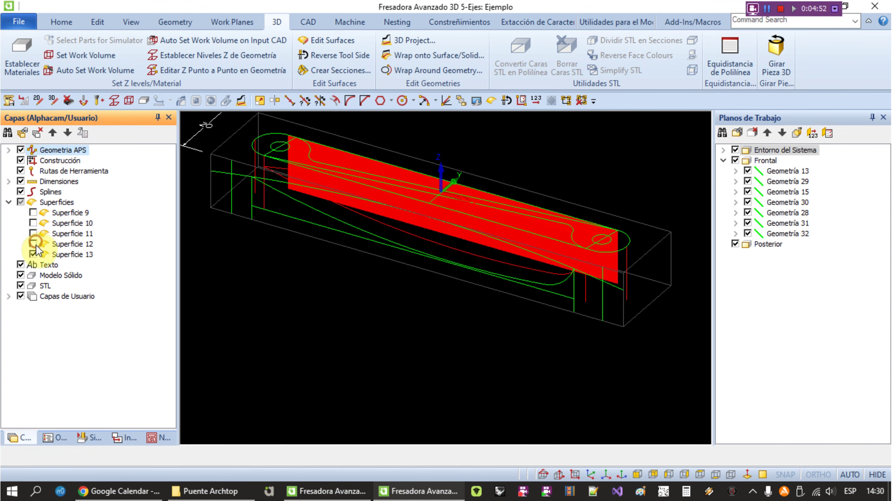
click(33, 254)
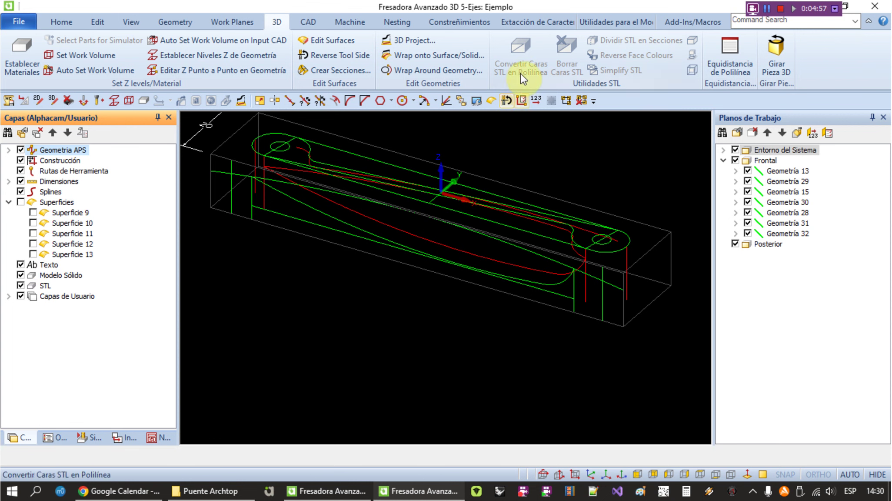
Create Superficie 14 between the dashed curve and the final section with 302 steps.
click(175, 22)
click(563, 54)
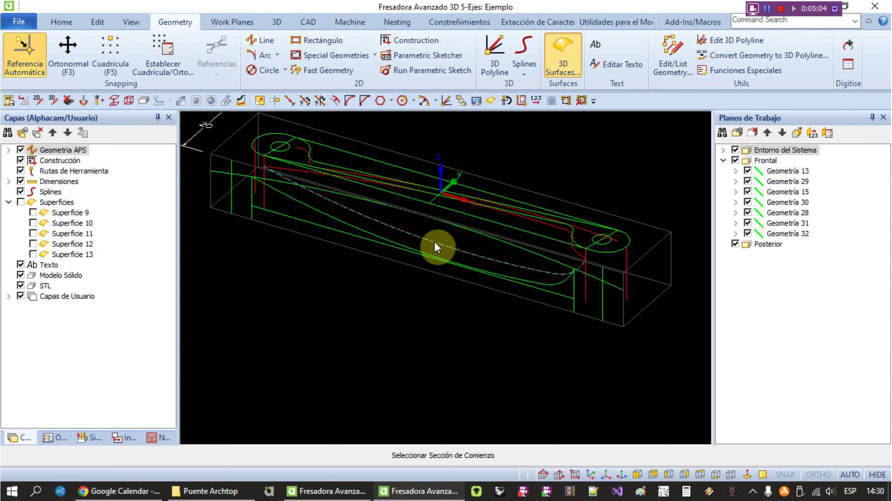
click(389, 223)
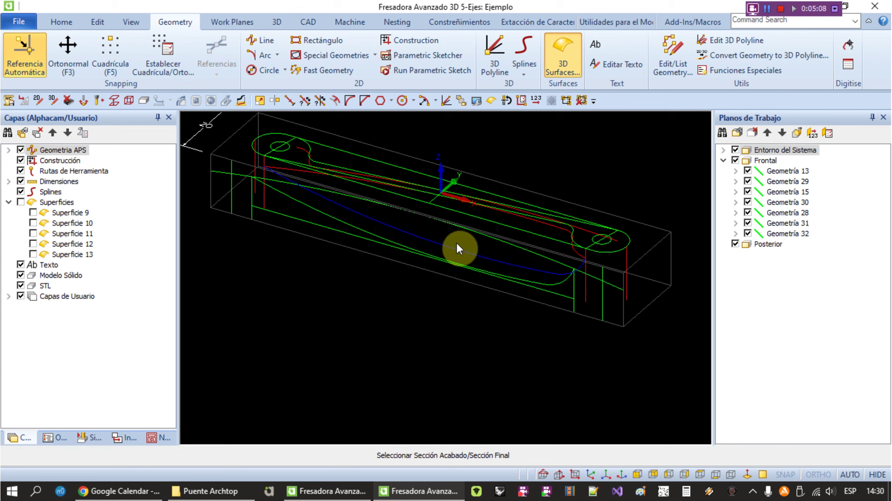
click(575, 252)
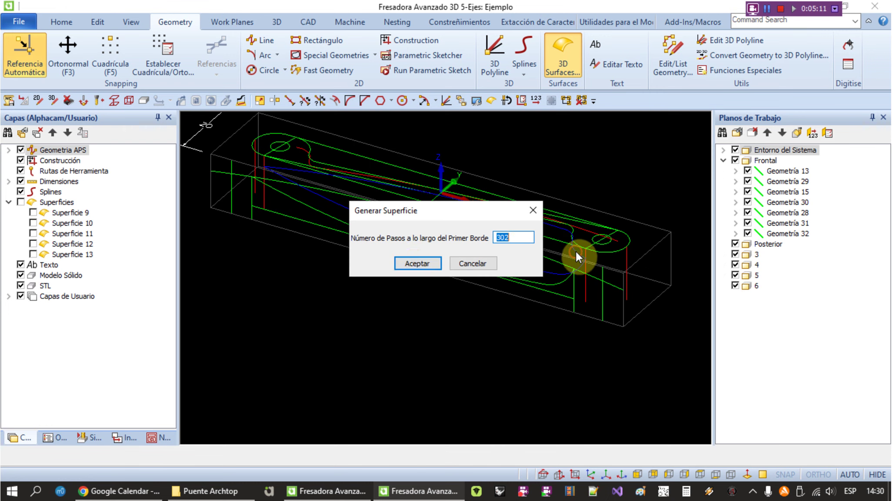
click(413, 261)
mouse_move(410, 295)
middle_down()
mouse_move(417, 270)
mouse_move(378, 219)
middle_up()
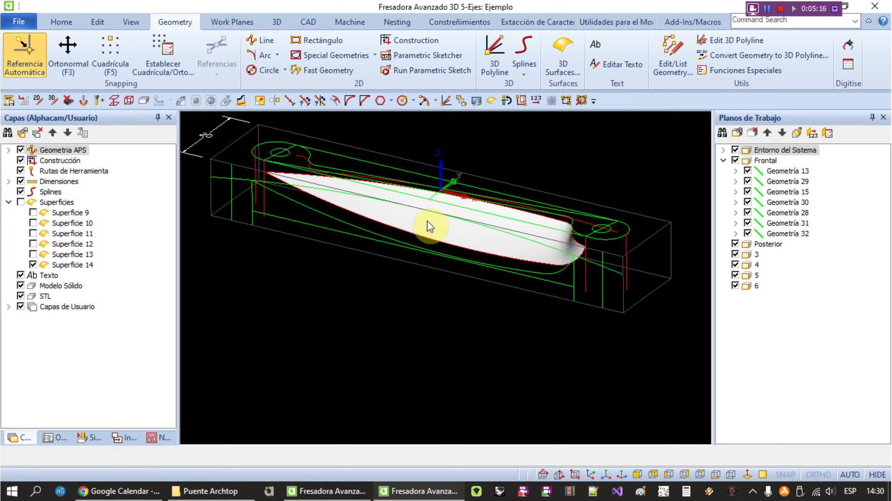
key(alt+Tab)
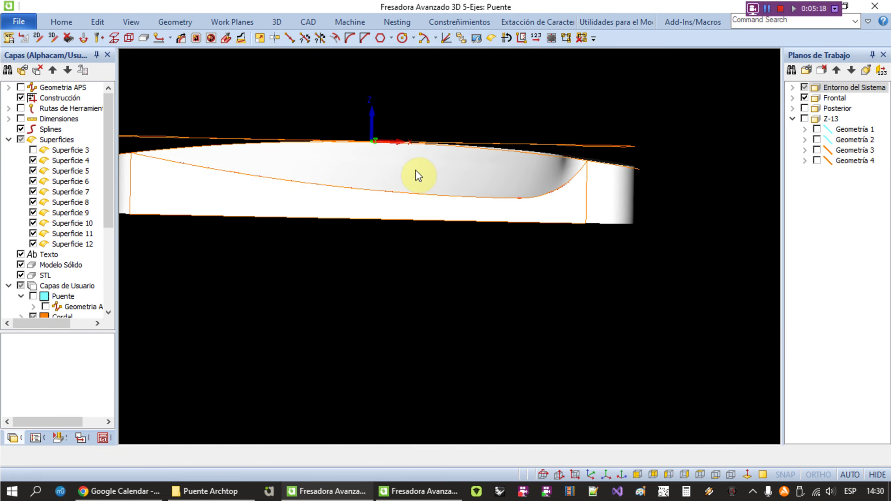
key(i)
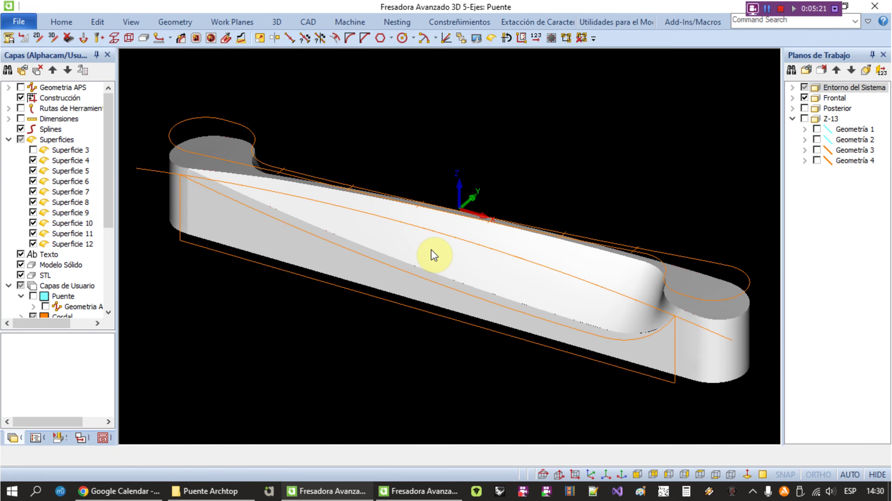
mouse_move(434, 256)
middle_down()
mouse_move(500, 217)
mouse_move(676, 165)
middle_up()
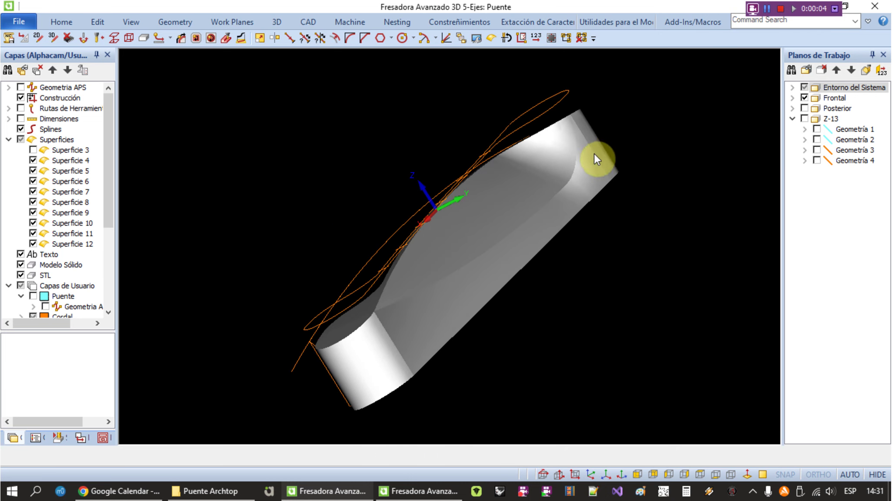
middle_drag(462, 273, 436, 276)
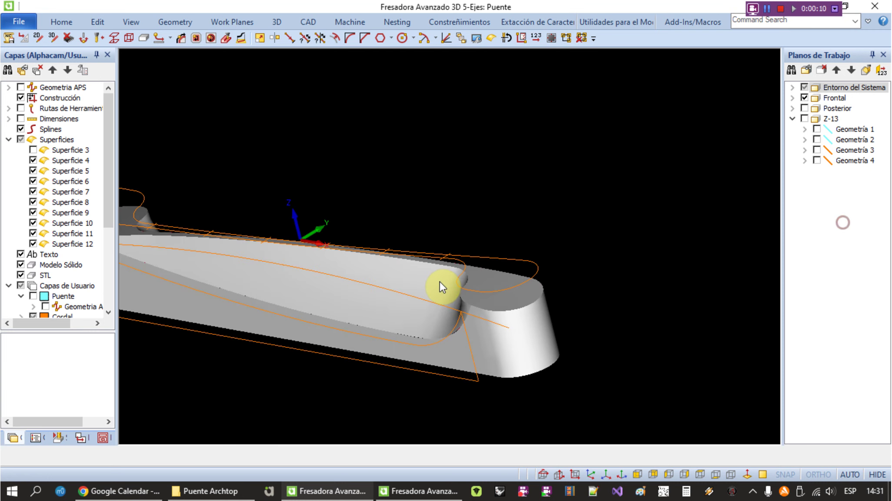
mouse_move(461, 305)
middle_down()
mouse_move(494, 321)
mouse_move(500, 315)
mouse_move(477, 320)
middle_up()
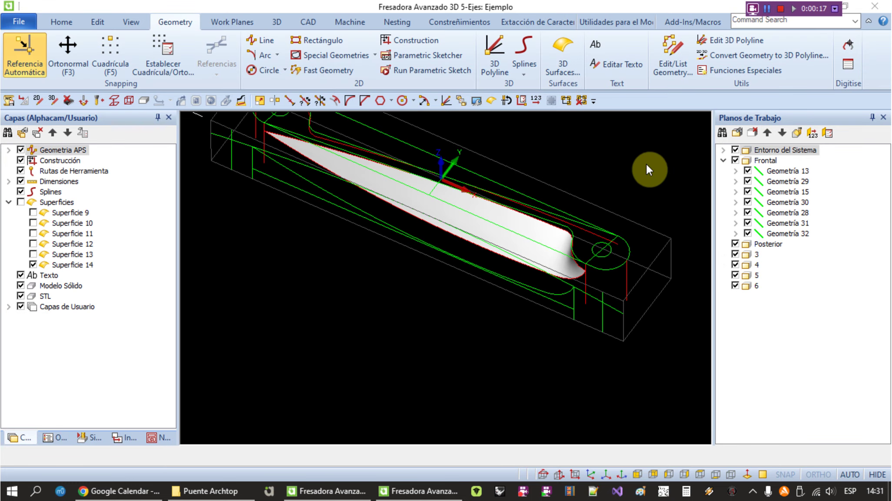
Split the outer profile at the right slot end using the small circle as cutting geometry.
scroll(583, 272, down, 2)
middle_drag(553, 293, 419, 218)
scroll(418, 218, up, 4)
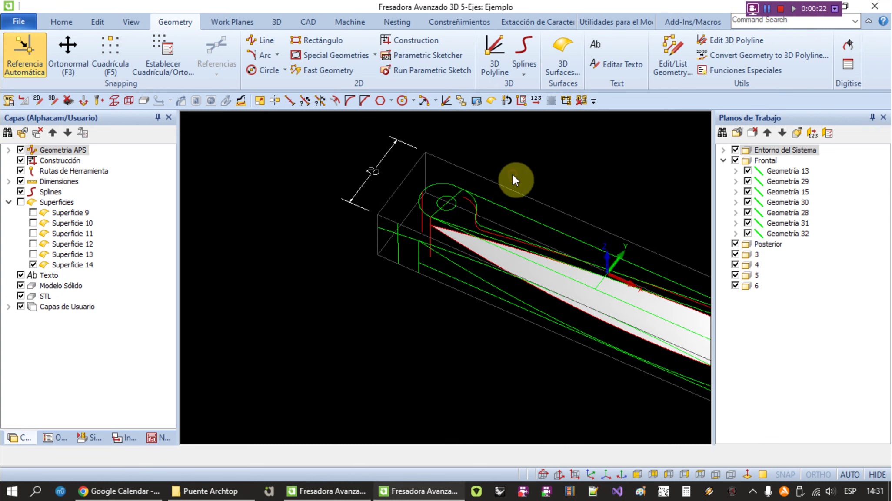
key(Return)
click(415, 303)
scroll(445, 203, down, 3)
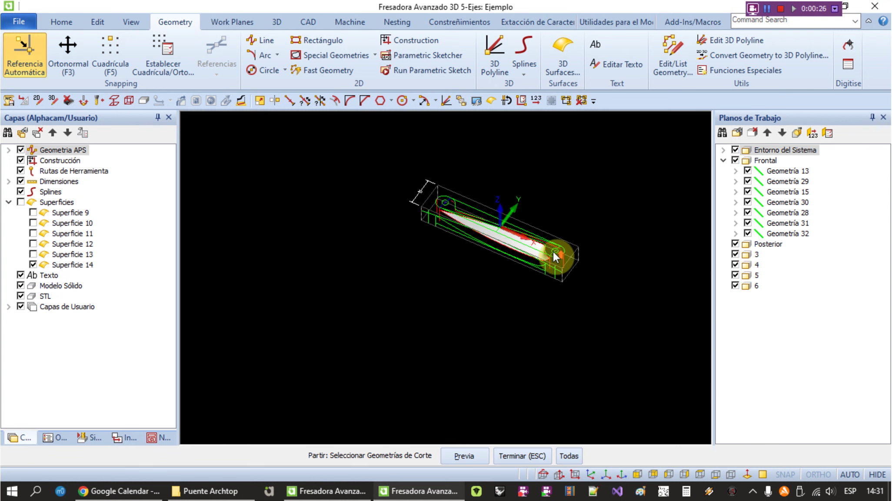
scroll(554, 247, up, 5)
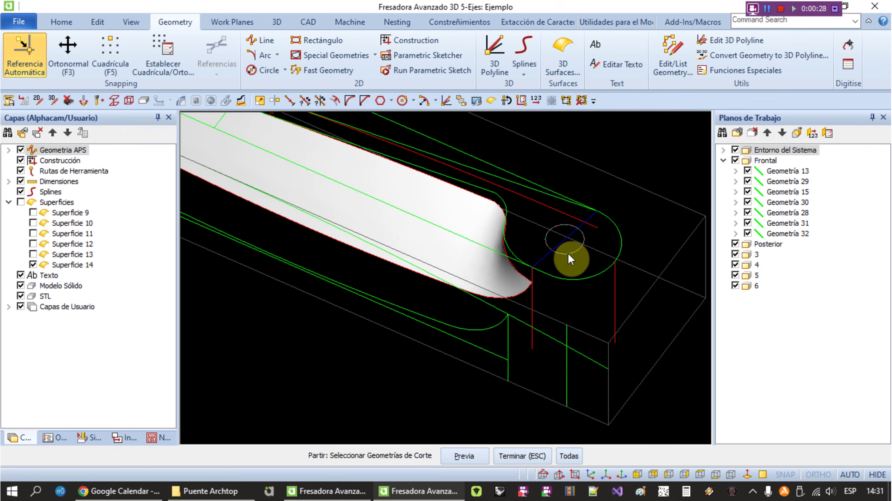
click(568, 253)
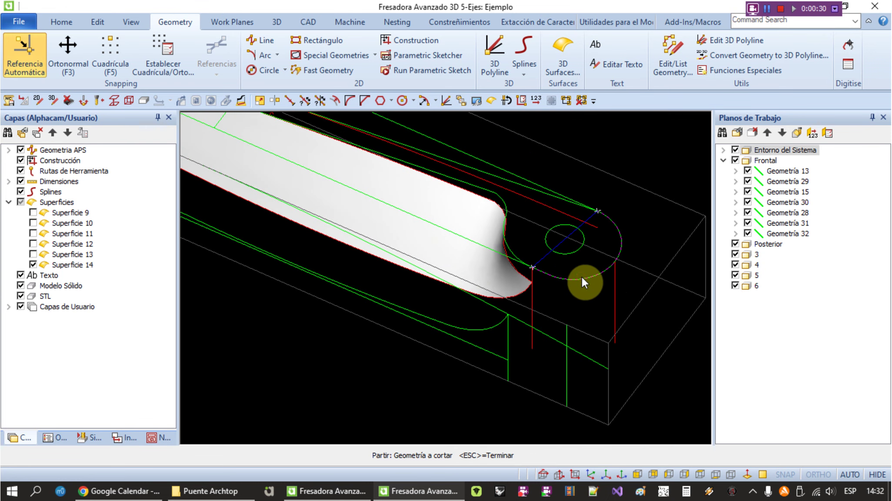
scroll(431, 167, down, 3)
scroll(362, 152, down, 2)
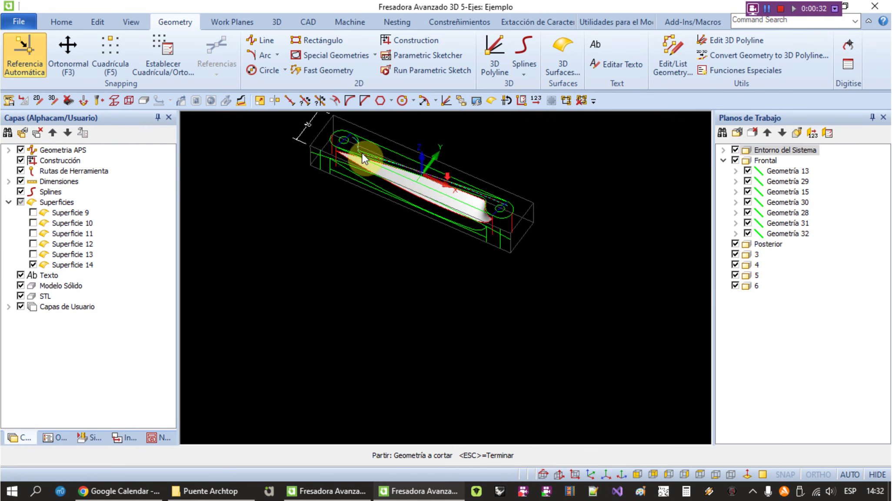
Hide Superficie 14 and show the flat top surface Superficie 9.
click(21, 202)
click(33, 212)
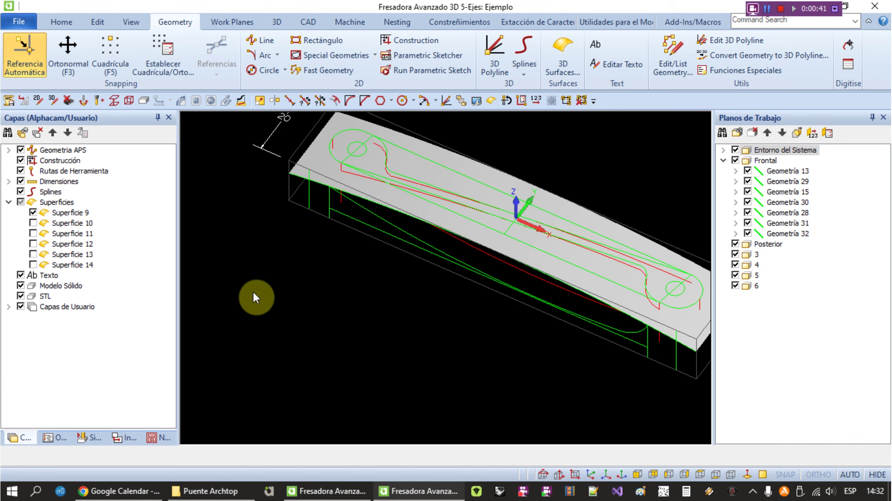
scroll(280, 294, down, 2)
scroll(280, 294, down, 2)
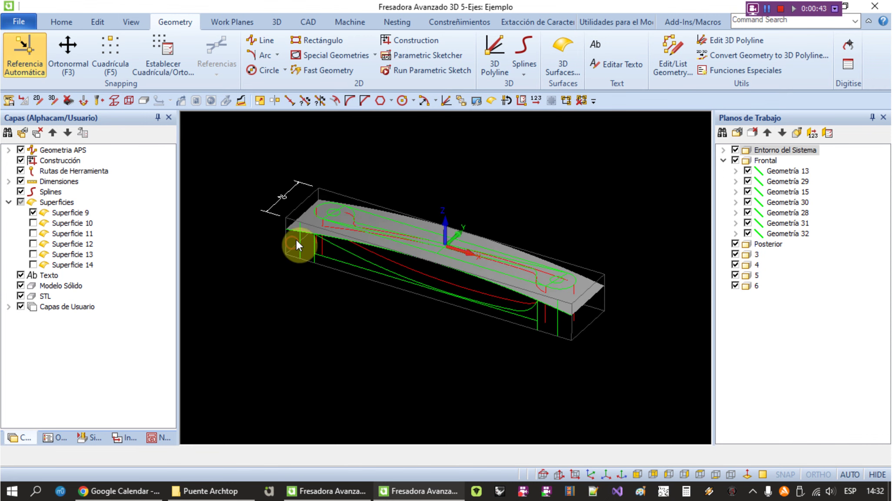
Start a 3D projection with default settings and select the keyhole outline to project.
click(277, 22)
click(409, 40)
click(412, 321)
click(417, 272)
scroll(347, 216, up, 3)
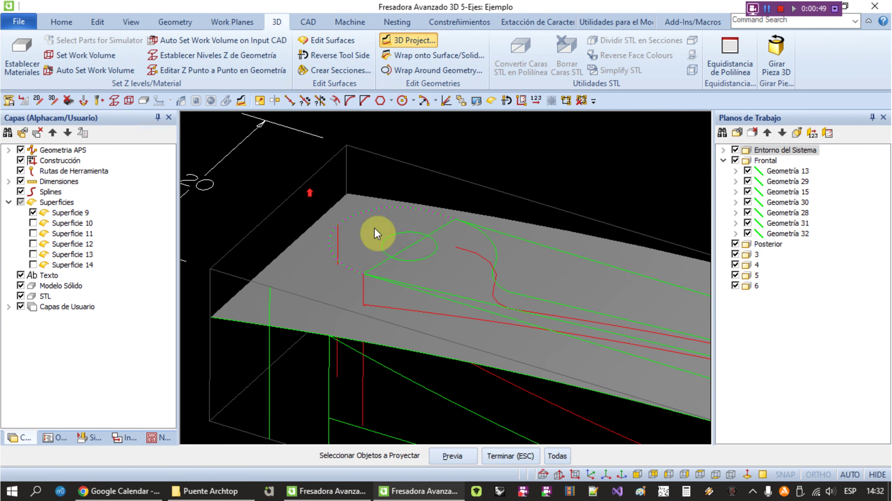
key(Left)
key(Left)
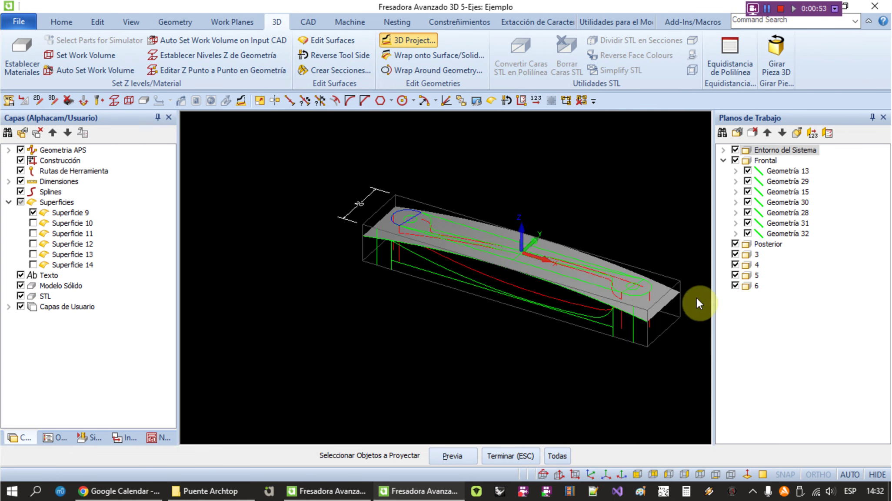
scroll(631, 278, up, 3)
scroll(631, 278, up, 2)
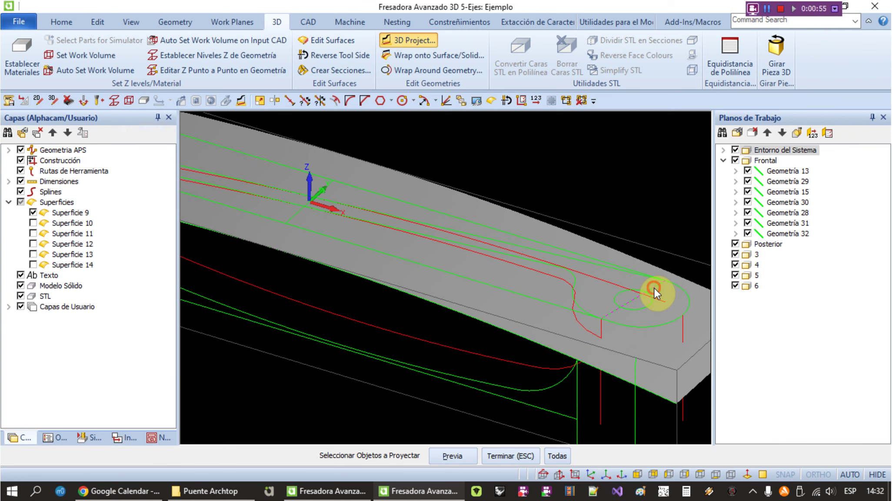
click(654, 287)
right_click(666, 324)
Project the keyhole outline onto the grey top surface, then hide Superficie 9.
click(484, 301)
right_click(485, 302)
scroll(486, 303, down, 3)
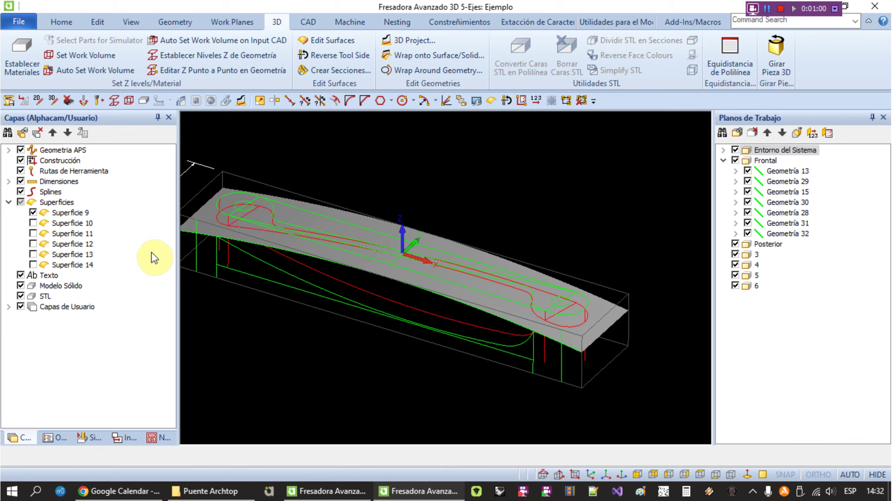
click(33, 212)
scroll(200, 229, up, 3)
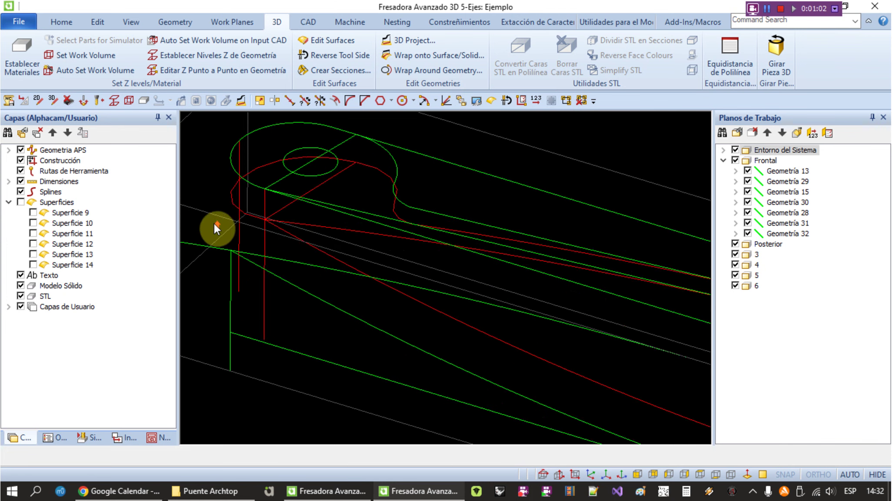
scroll(316, 254, up, 1)
scroll(321, 168, down, 1)
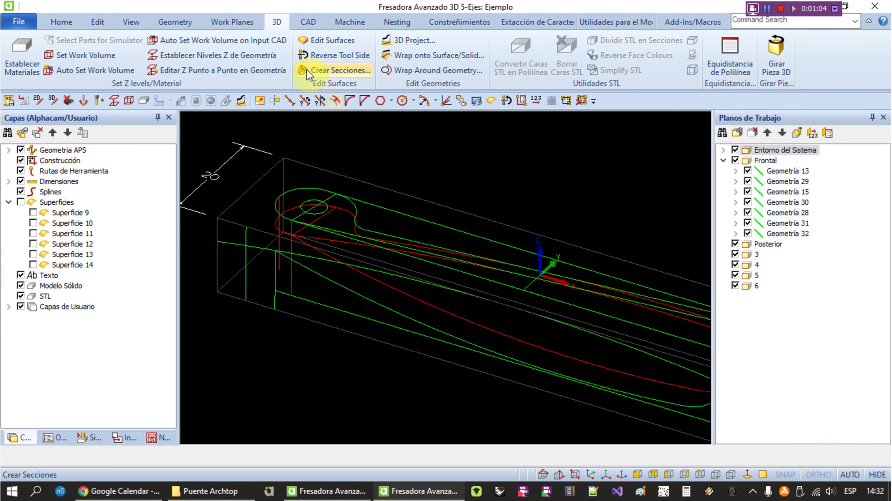
Create ruled (Reglada) surface Superficie 15 between the two section curves.
click(175, 22)
click(563, 56)
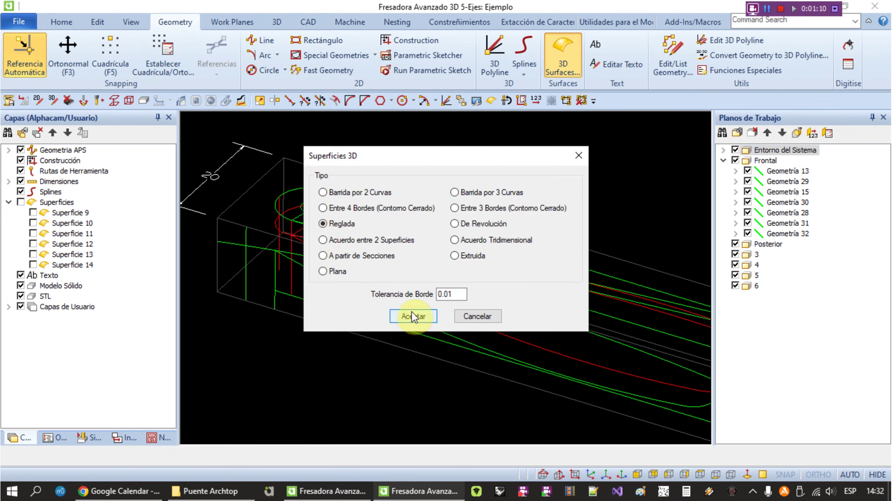
click(408, 316)
scroll(304, 230, up, 2)
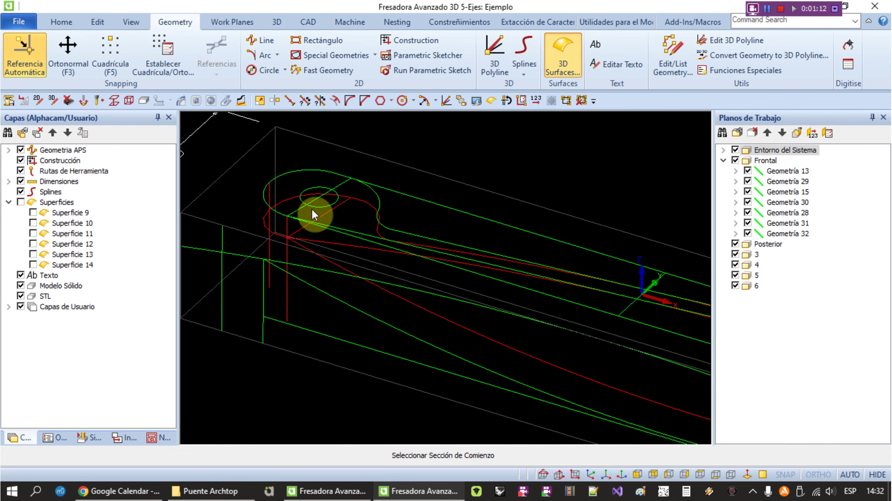
click(292, 197)
click(316, 217)
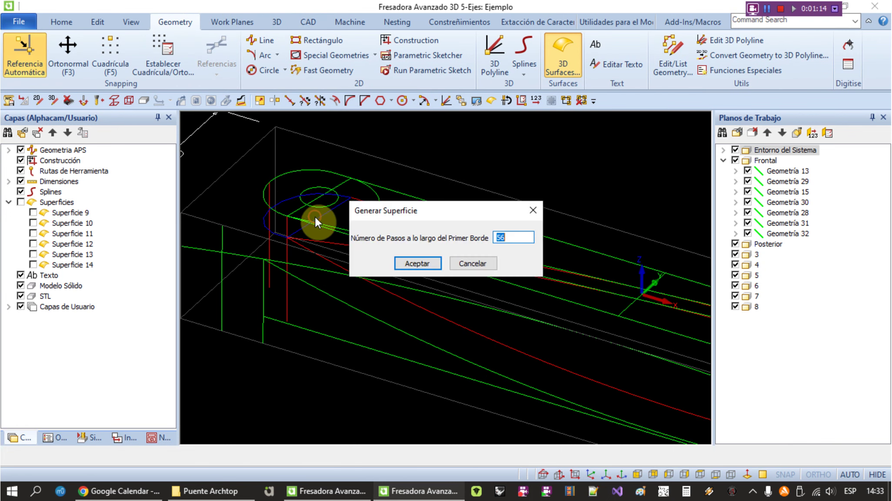
click(416, 262)
scroll(369, 244, down, 3)
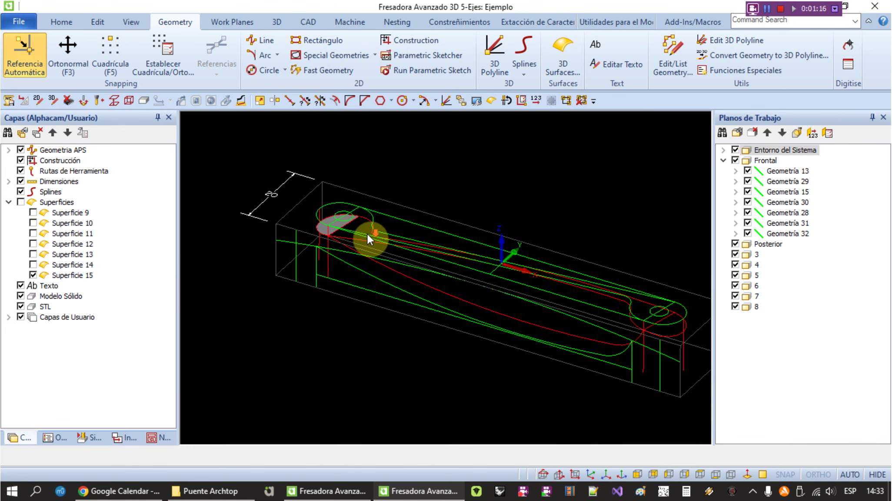
scroll(366, 233, up, 2)
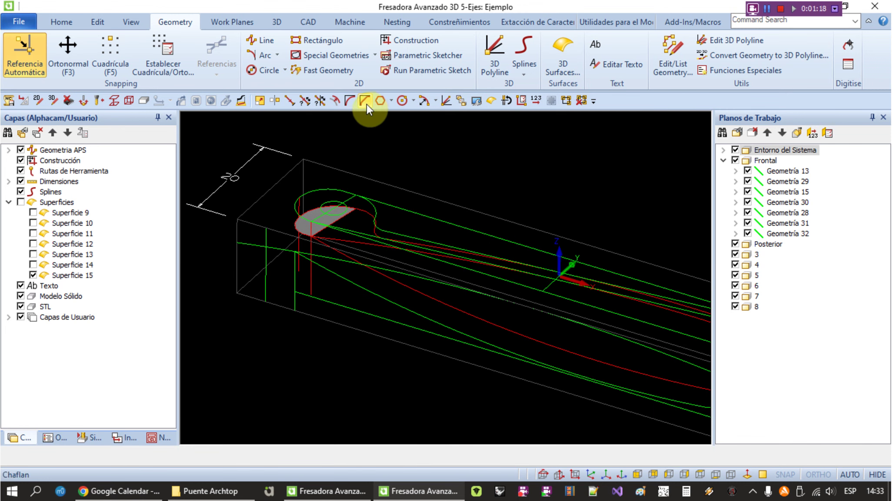
Create Superficie 16 as an Entre 4 Bordes surface from four boundary edges.
click(563, 54)
click(366, 207)
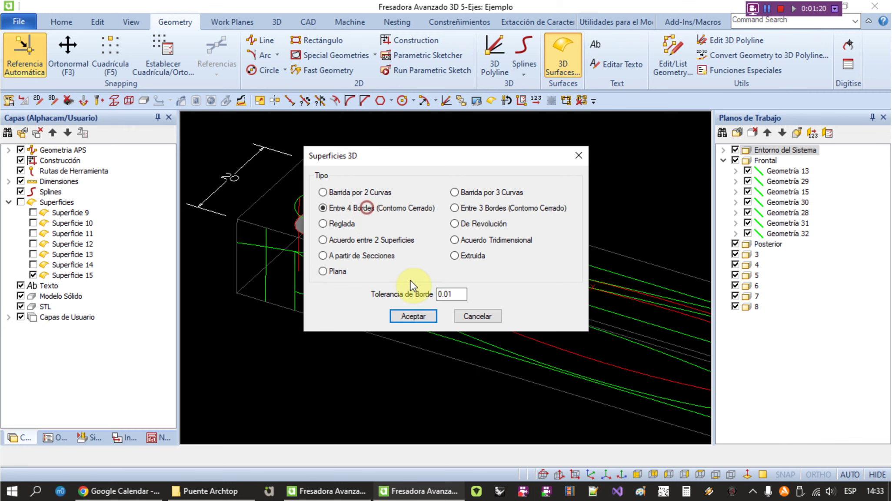
click(417, 316)
click(326, 199)
click(363, 190)
scroll(364, 191, down, 1)
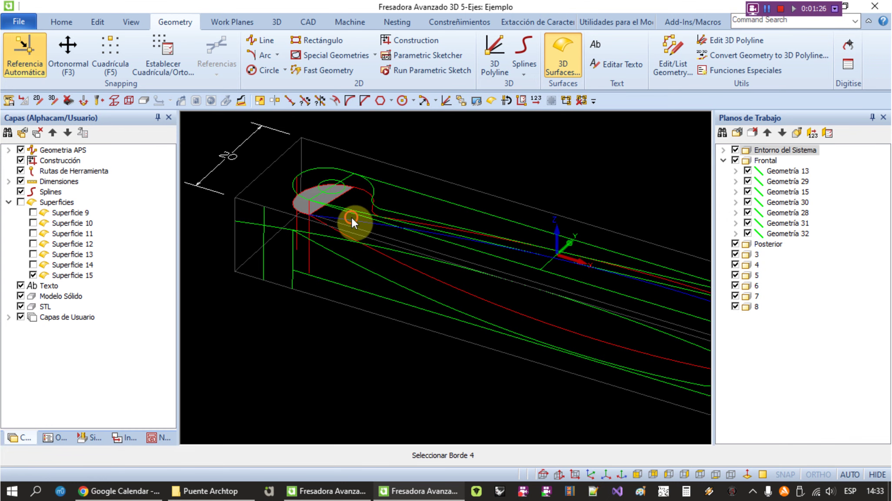
click(351, 217)
scroll(571, 288, up, 3)
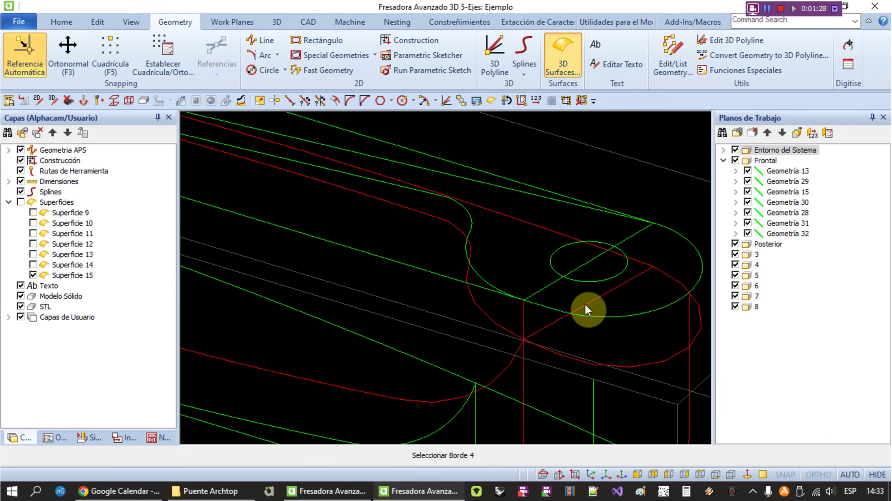
click(585, 304)
click(413, 271)
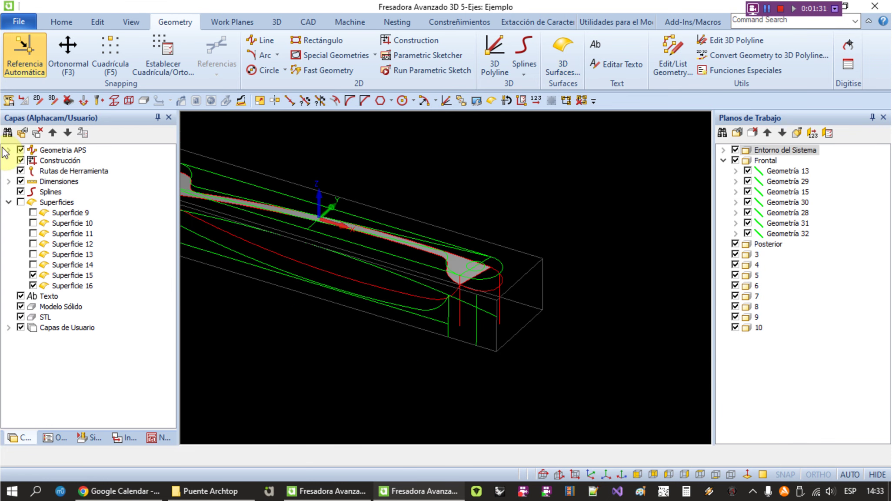
Turn on the Superficies layer and hide Superficie 9 and 11–15, leaving Superficie 16 shown.
click(21, 203)
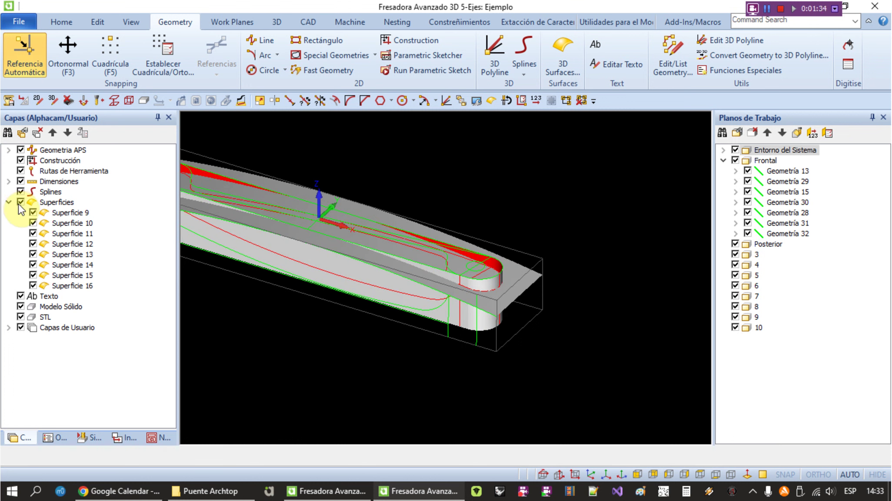
click(33, 213)
scroll(261, 283, down, 5)
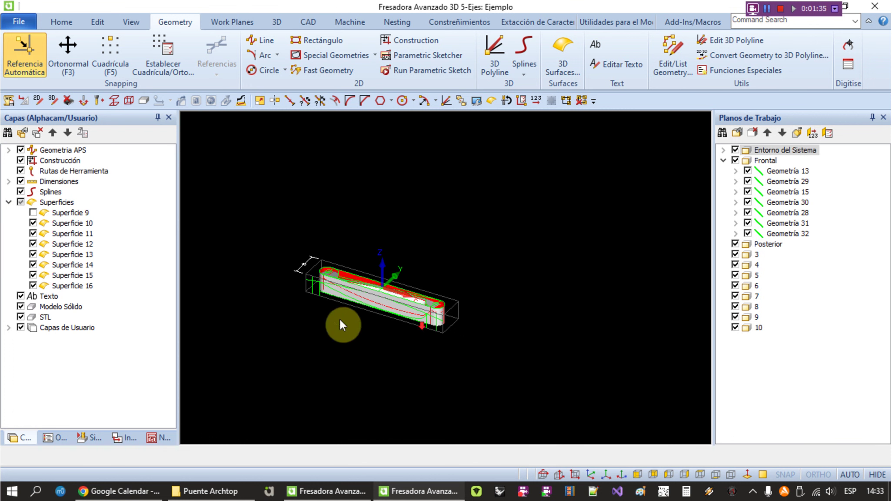
click(33, 234)
click(33, 244)
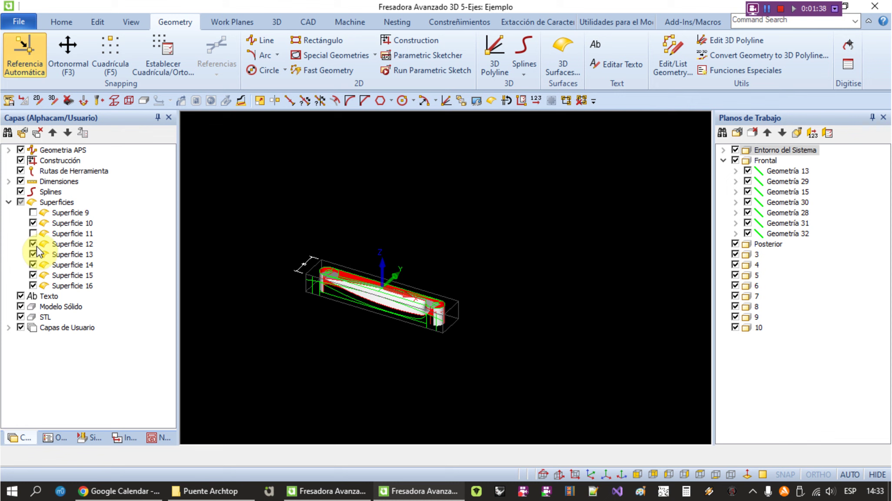
click(34, 260)
click(33, 274)
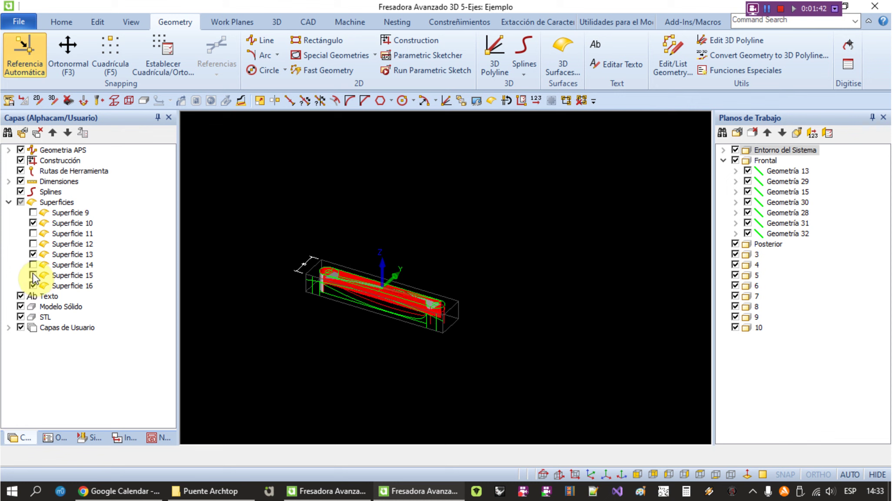
click(33, 254)
scroll(331, 315, up, 1)
scroll(330, 272, up, 1)
scroll(330, 245, up, 2)
scroll(329, 245, down, 2)
shift+middle_drag(397, 252, 402, 257)
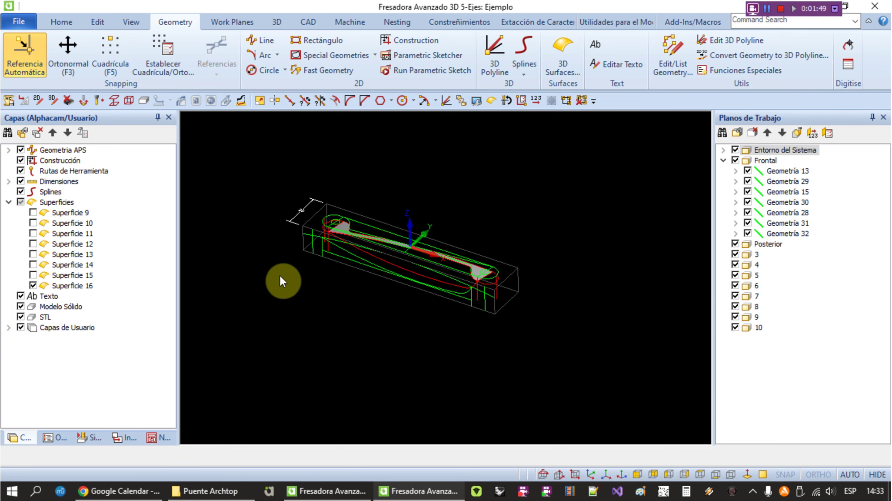
scroll(438, 272, up, 2)
scroll(439, 274, up, 2)
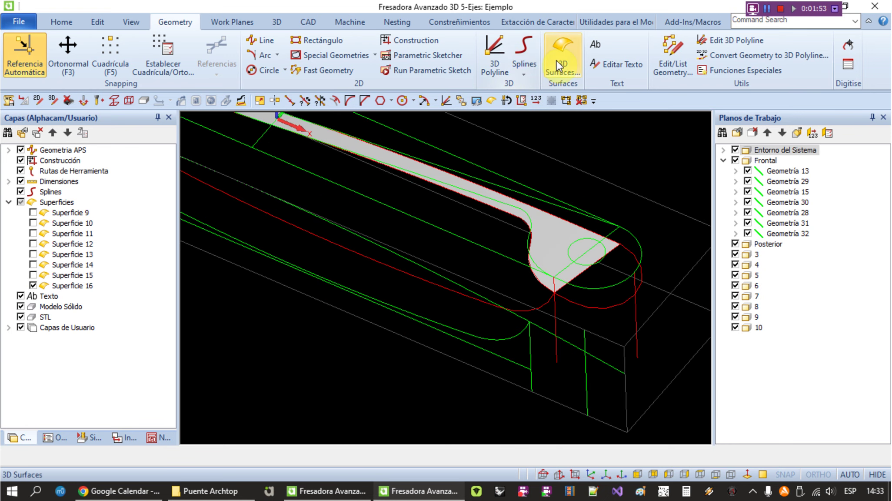
Create ruled (Reglada) surface Superficie 17 on the bridge part.
click(559, 68)
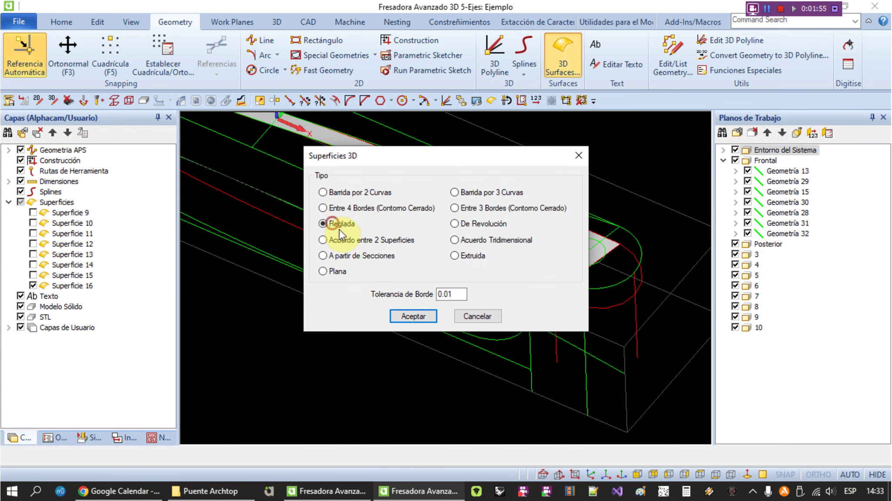
click(415, 317)
shift+middle_drag(368, 294, 382, 278)
shift+middle_drag(311, 229, 317, 187)
scroll(320, 181, up, 5)
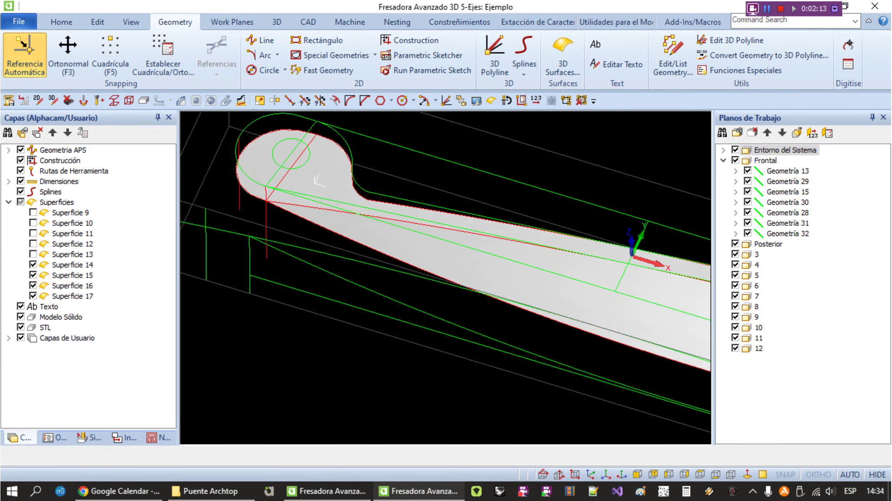
scroll(363, 217, down, 2)
scroll(453, 208, up, 3)
shift+middle_drag(453, 207, 455, 329)
scroll(447, 319, down, 3)
scroll(448, 319, down, 3)
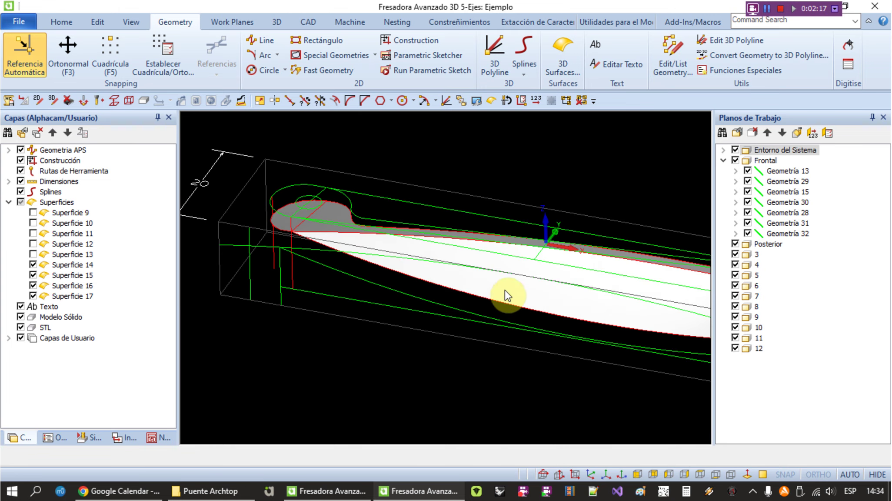
scroll(495, 278, down, 3)
scroll(478, 300, up, 3)
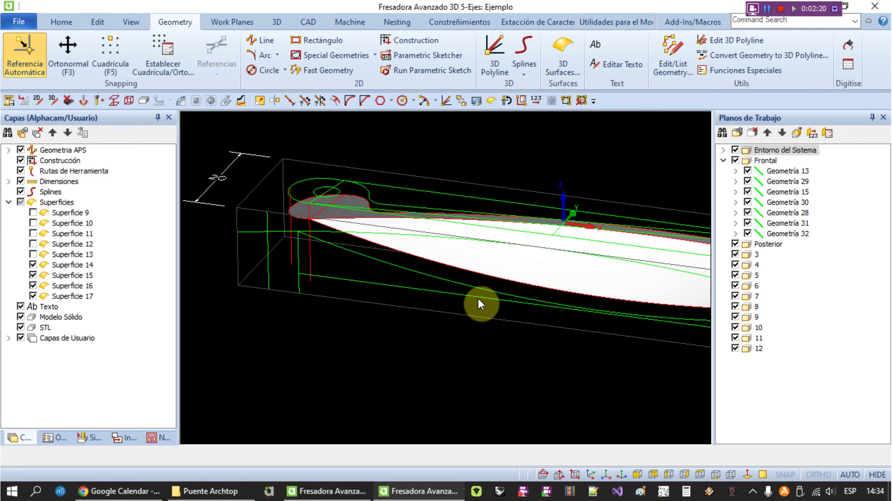
Delete a side surface in the Puente drawing, then return to Ejemplo.
key(alt+Tab)
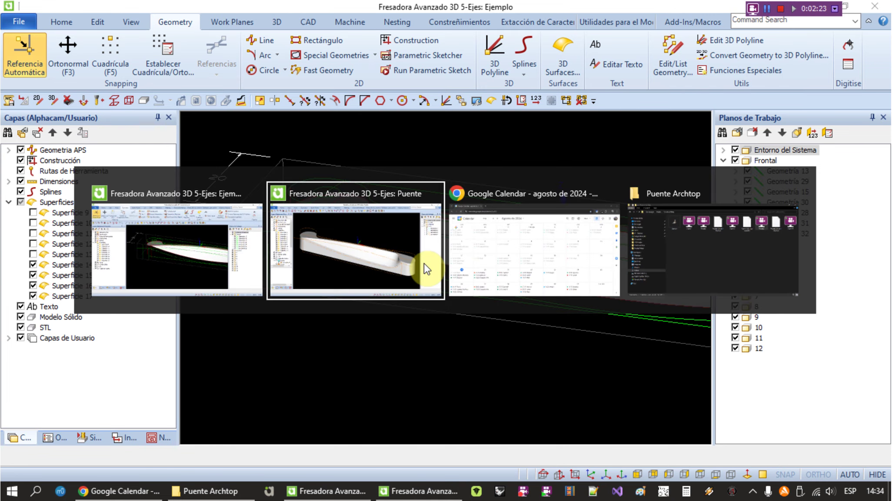
key(Delete)
click(304, 263)
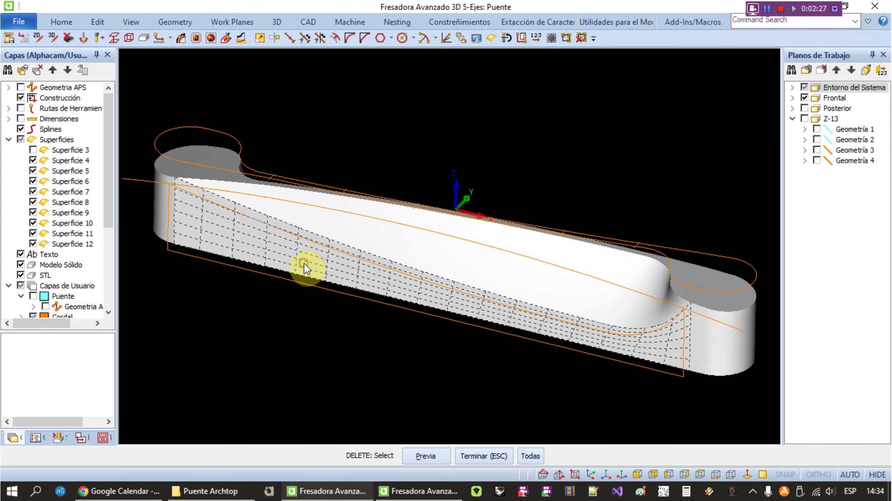
key(alt+Tab)
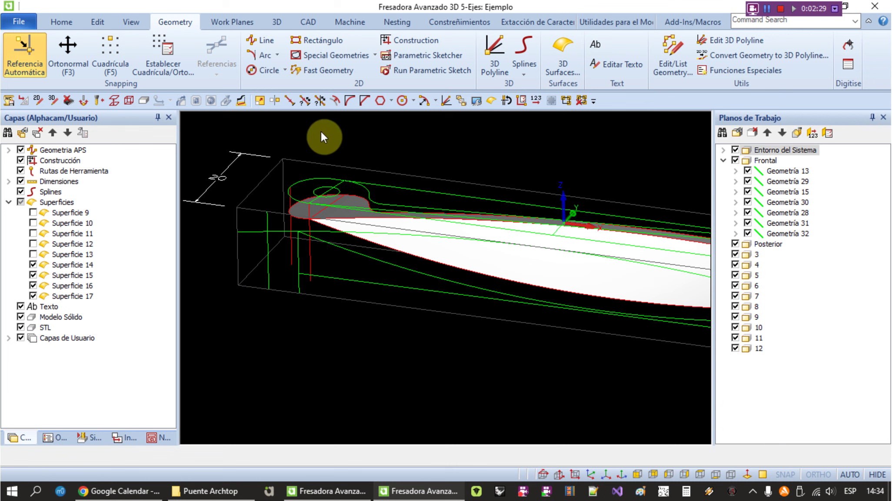
Start a 3D copy with the Superficies surfaces hidden.
click(95, 22)
click(115, 69)
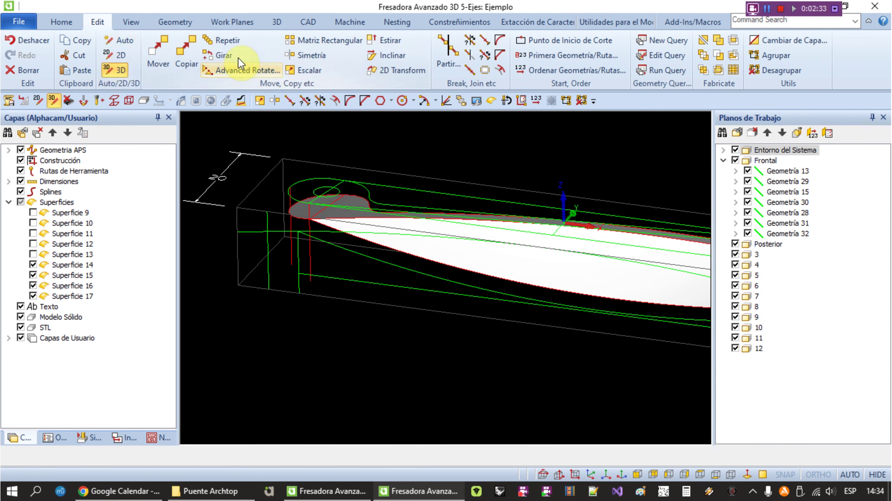
click(184, 48)
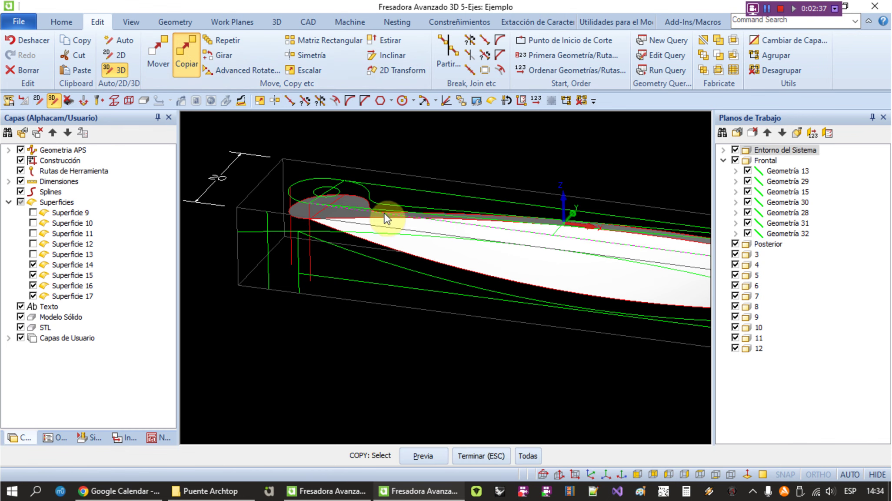
scroll(412, 223, up, 3)
click(20, 201)
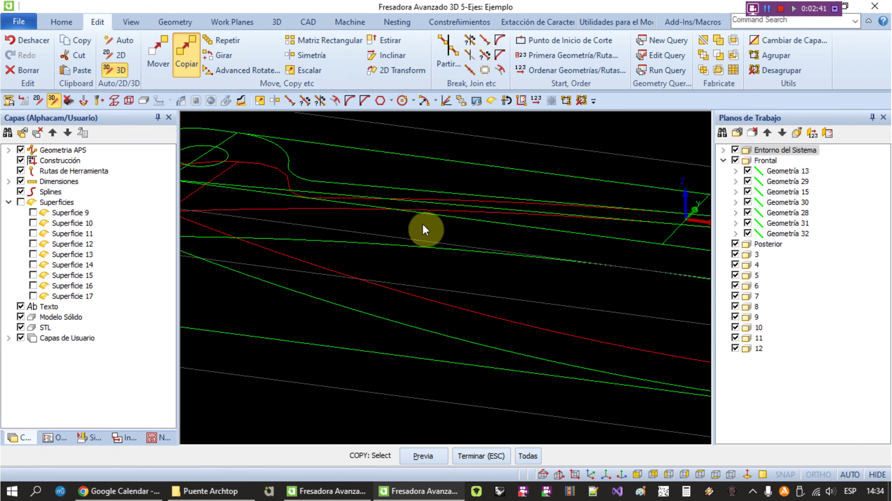
scroll(415, 239, down, 2)
Copy the selected edge curve to a new Z position, adding work plane 13.
click(501, 229)
scroll(501, 229, down, 2)
right_click(501, 229)
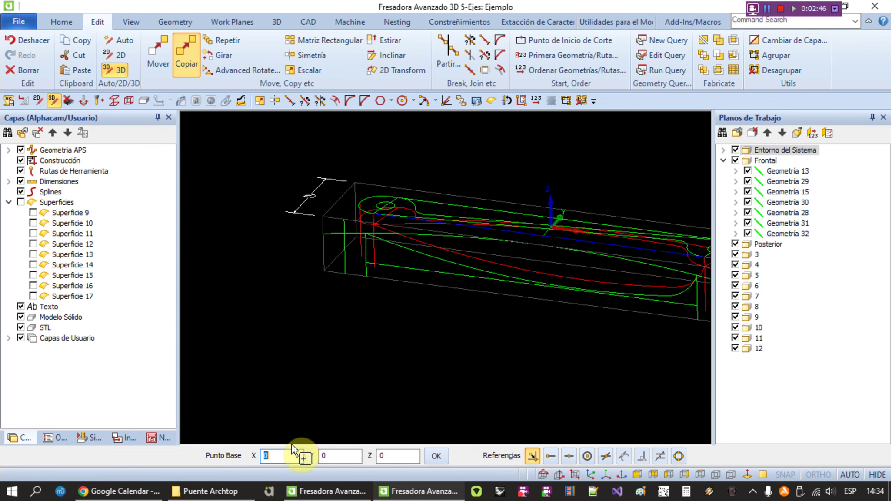
click(436, 456)
click(407, 460)
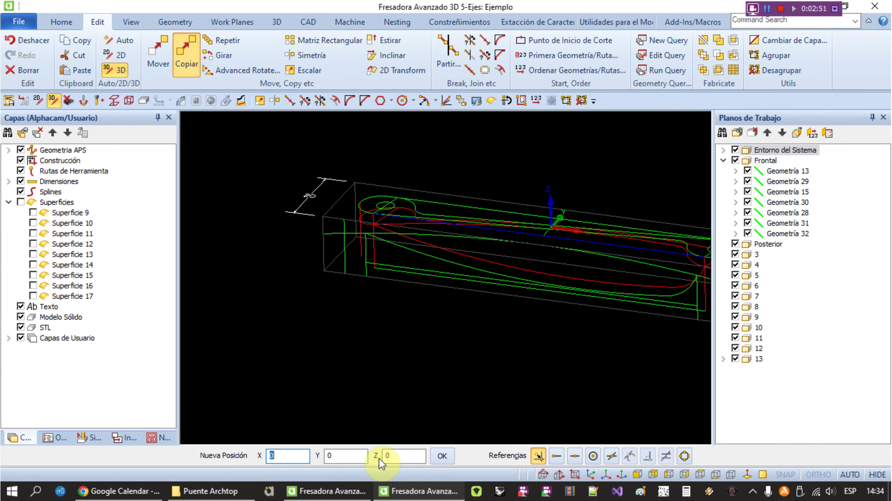
key(Return)
click(485, 333)
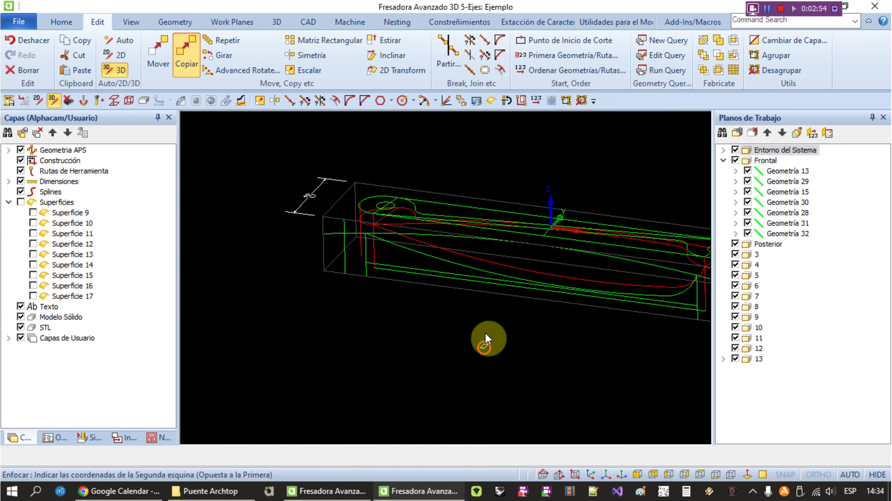
middle_drag(384, 350, 372, 292)
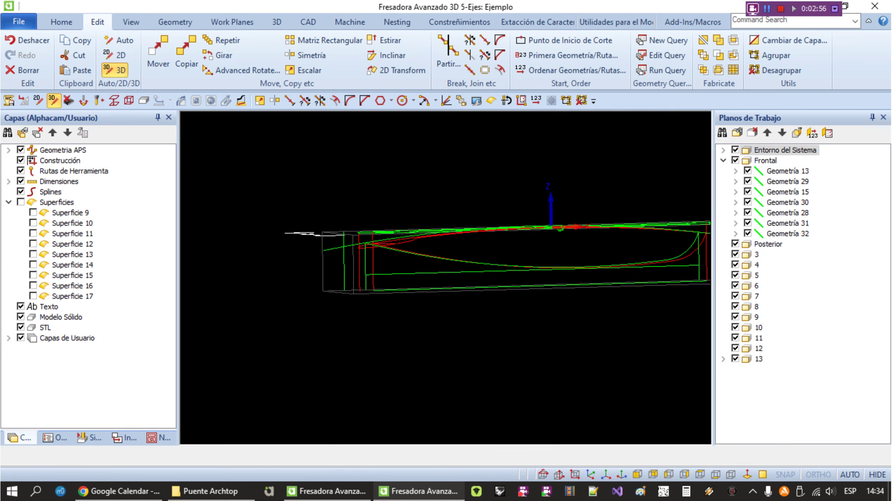
scroll(378, 287, up, 5)
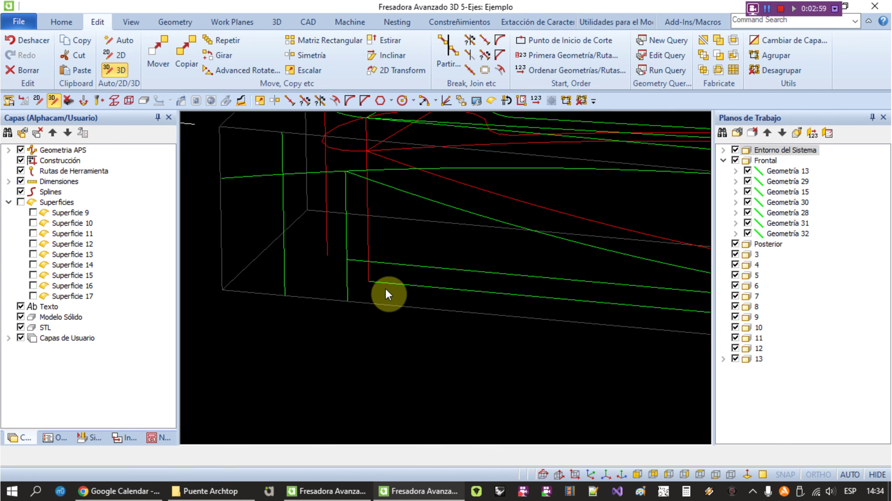
scroll(386, 288, up, 2)
scroll(385, 289, down, 3)
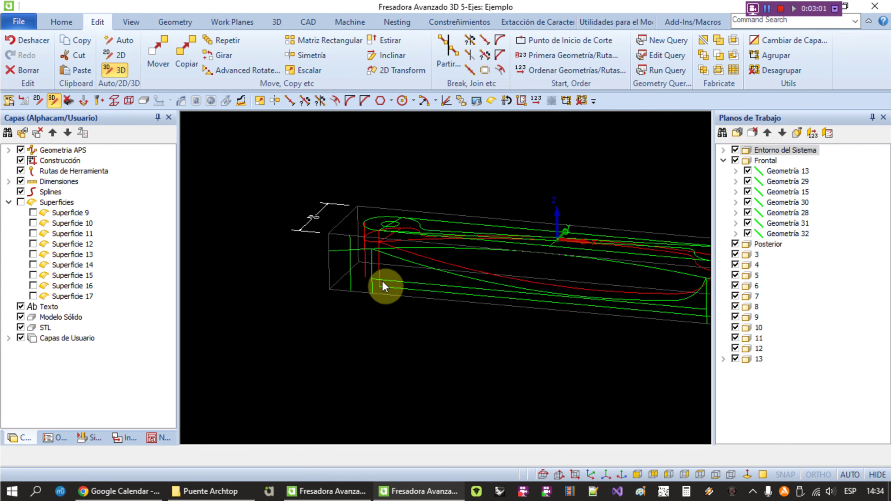
Create ruled surface Superficie 18 between the copied curve and the part edge.
click(170, 23)
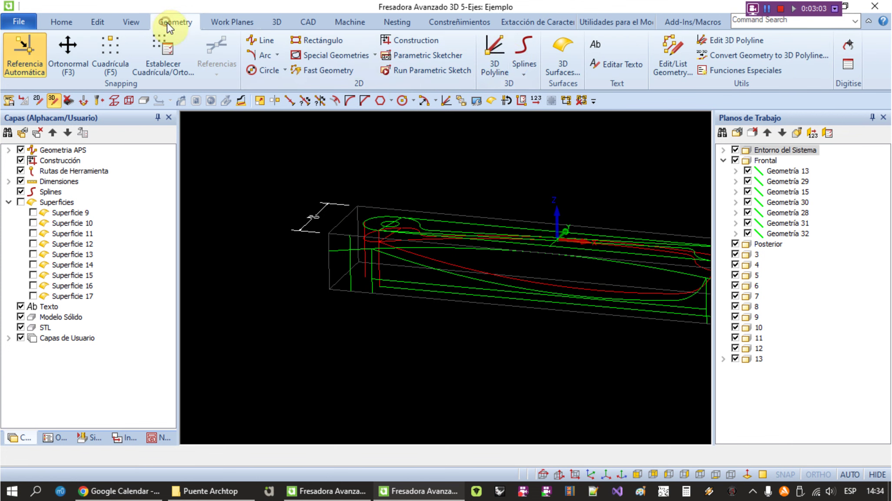
click(563, 56)
click(411, 314)
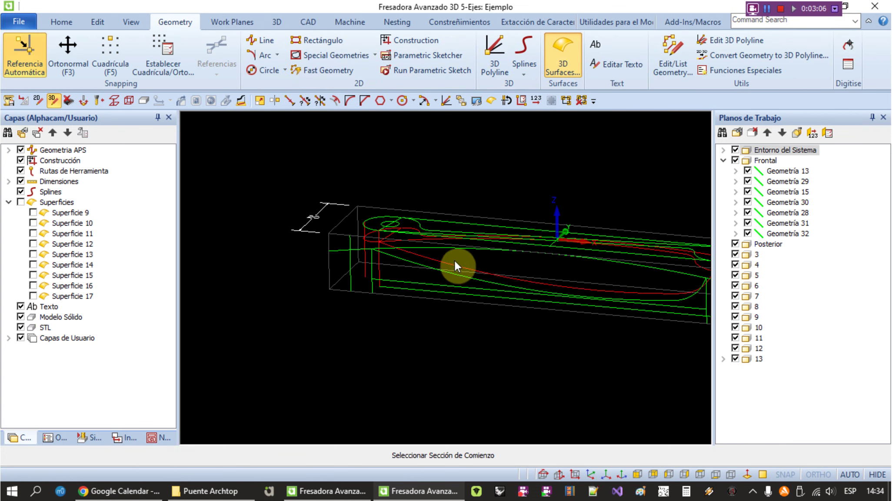
click(447, 263)
scroll(390, 289, up, 2)
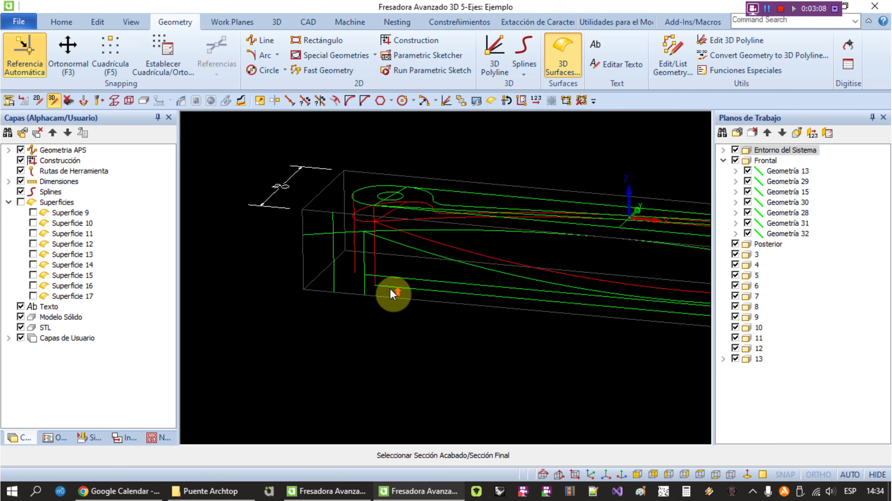
scroll(386, 288, up, 1)
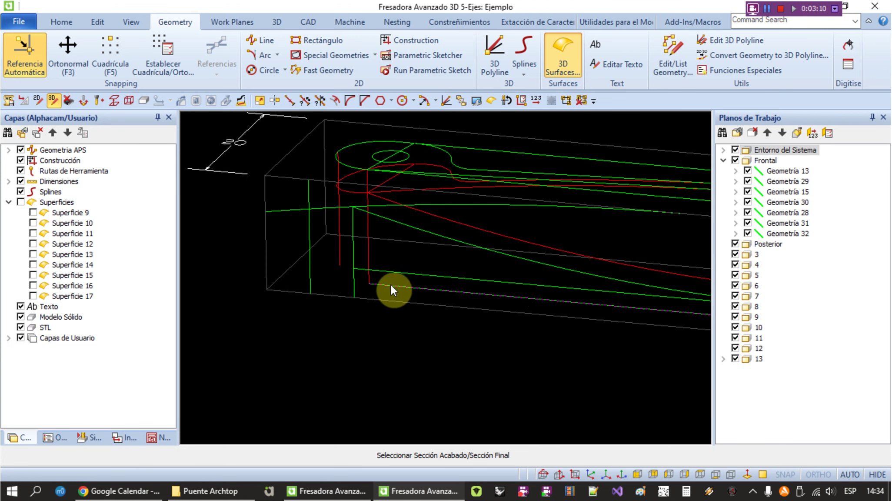
click(391, 286)
click(407, 262)
Display Superficie 14 through 18 together on the shaded part.
click(35, 298)
scroll(290, 351, down, 3)
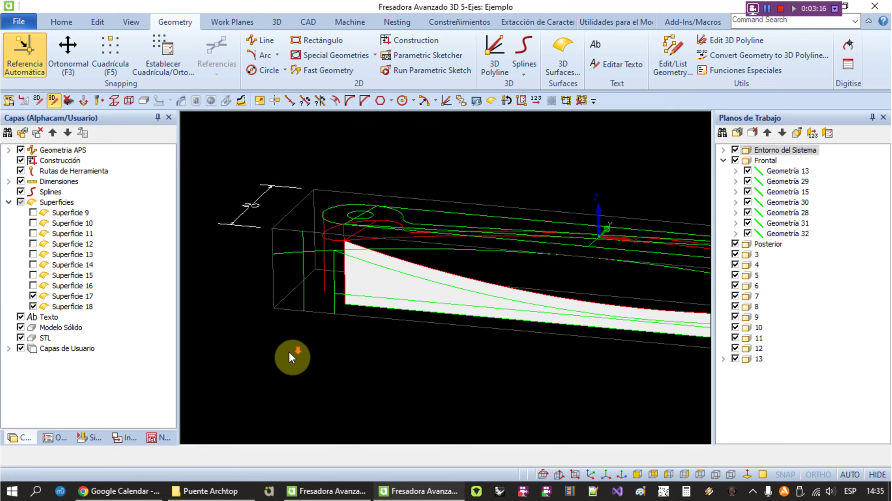
scroll(285, 352, down, 2)
click(33, 285)
click(33, 275)
click(33, 264)
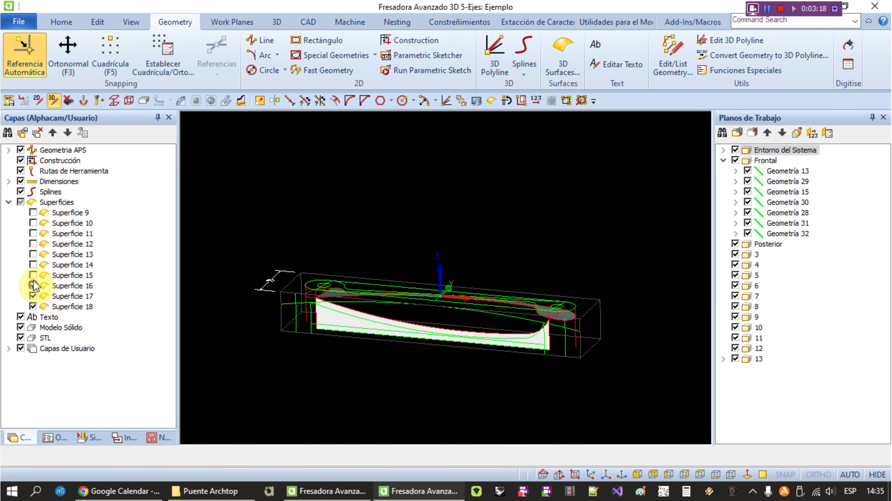
scroll(424, 370, up, 2)
shift+middle_drag(425, 370, 434, 348)
scroll(610, 357, up, 2)
scroll(633, 320, up, 2)
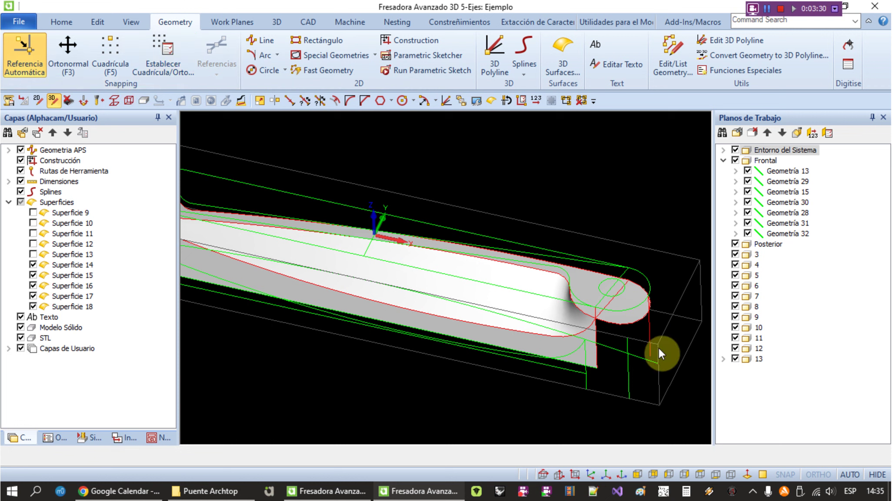
Copy the rounded-end arc down to Z -13.
key(ctrl+c)
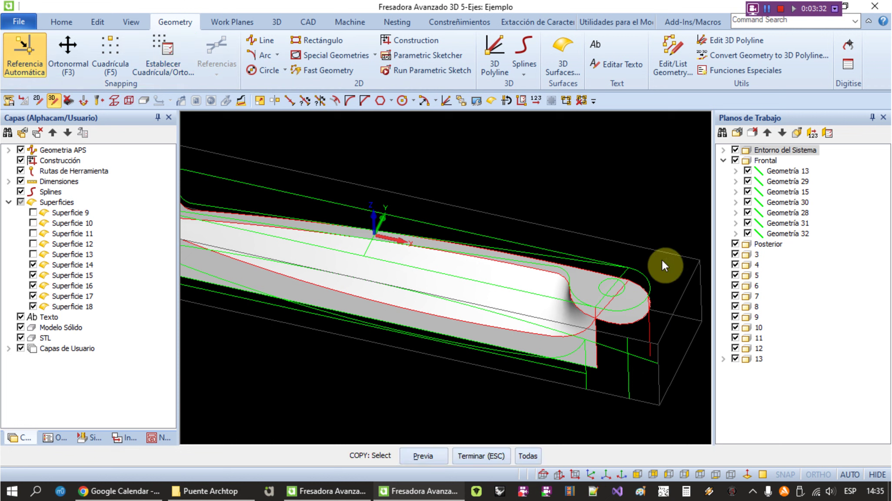
click(647, 279)
key(Escape)
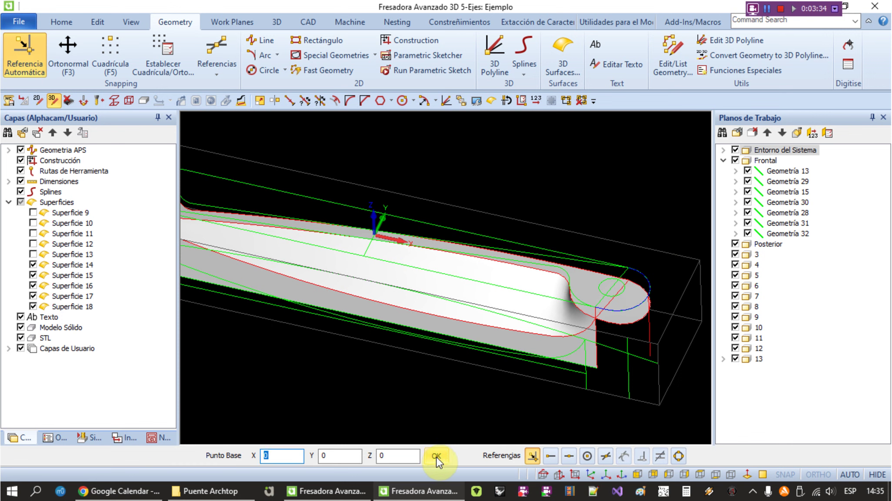
click(408, 456)
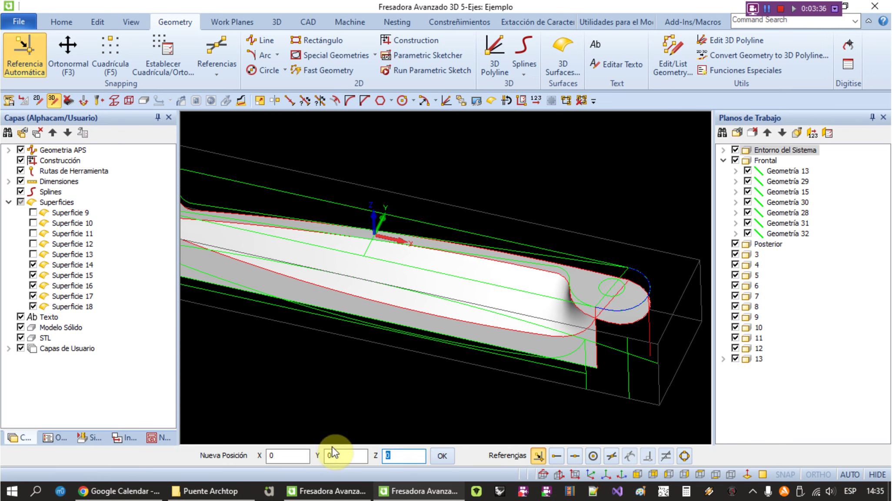
key(Return)
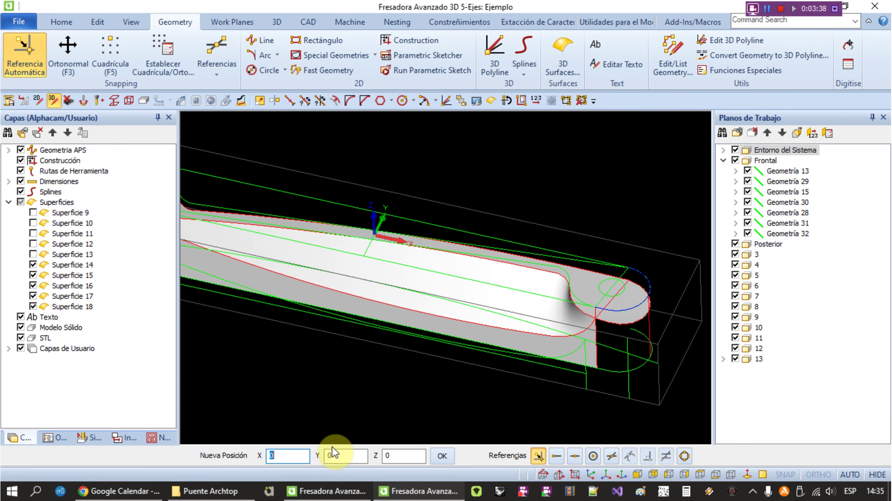
Build ruled surface Superficie 20 between the curved edge and the copied arc.
click(563, 52)
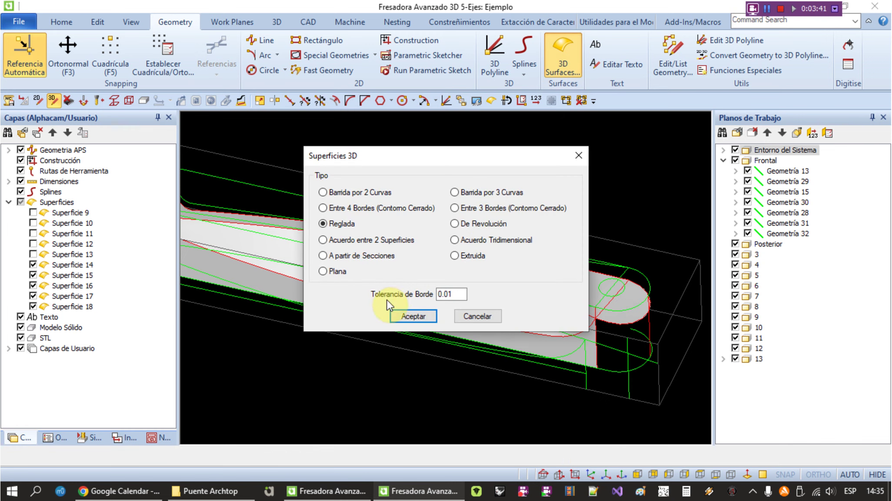
click(399, 315)
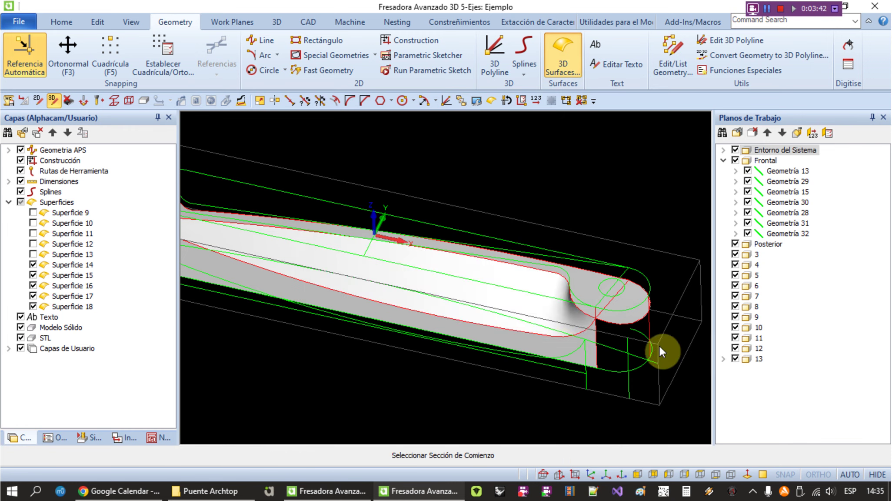
click(620, 326)
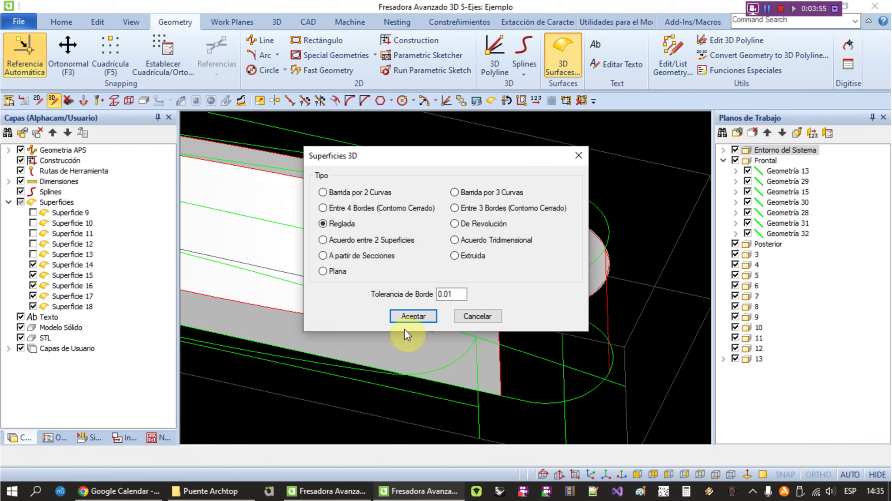
click(409, 316)
click(550, 306)
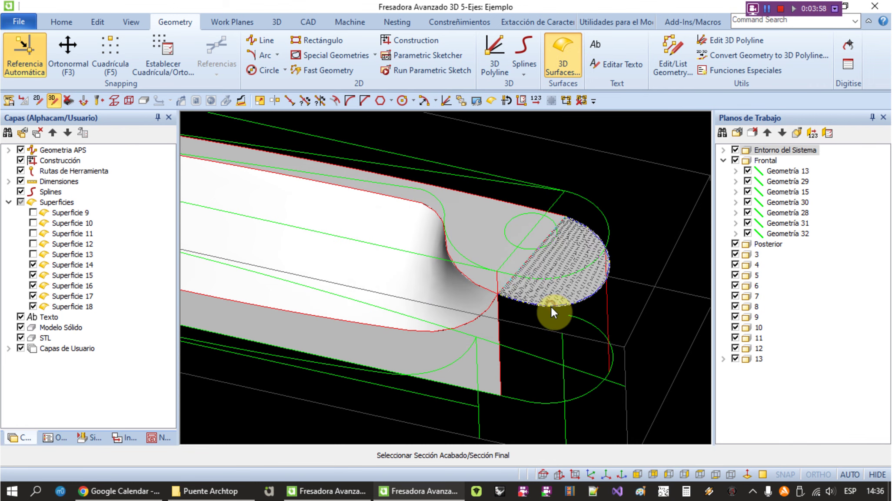
click(531, 399)
click(417, 263)
scroll(480, 323, down, 3)
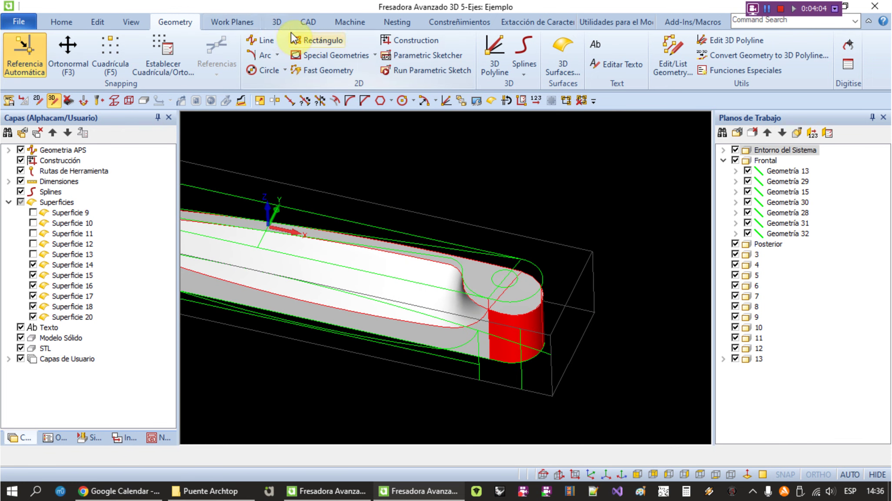
Reverse the tool side of the cylindrical end surface and orbit to check it.
click(276, 22)
click(324, 56)
click(518, 338)
middle_drag(540, 387, 358, 332)
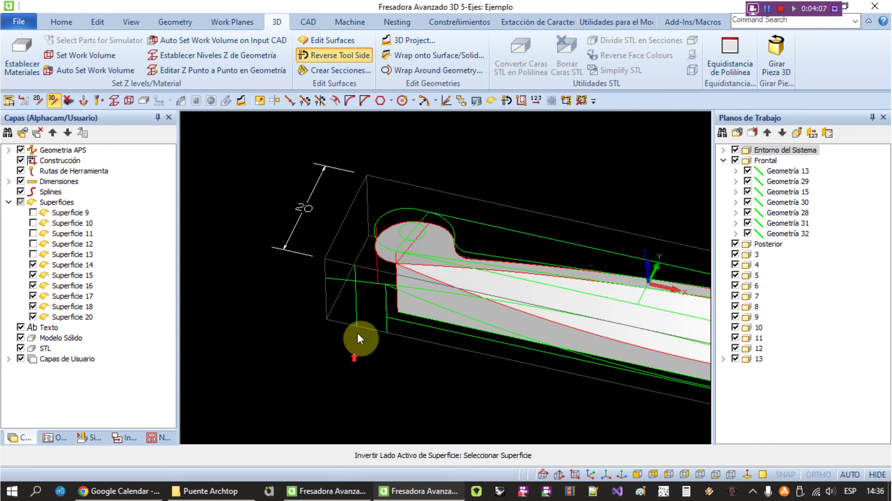
mouse_move(386, 285)
middle_down()
mouse_move(394, 333)
mouse_move(461, 343)
middle_up()
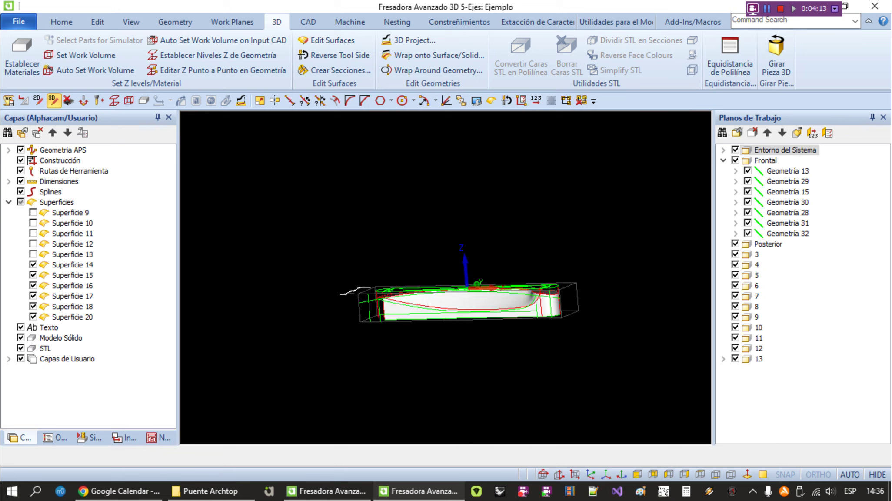
Zoom the view and bring the Puente bridge-part drawing to the front.
scroll(461, 348, up, 3)
scroll(454, 315, up, 2)
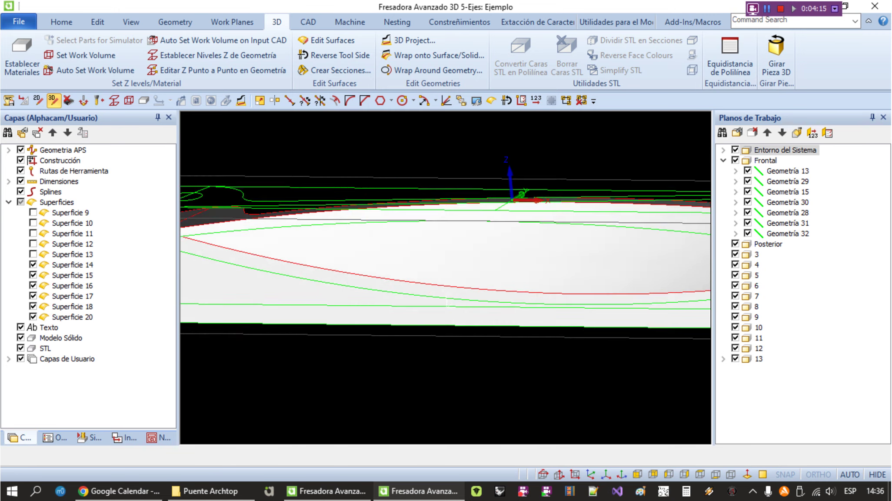
scroll(452, 314, up, 2)
scroll(449, 314, up, 2)
scroll(449, 314, down, 3)
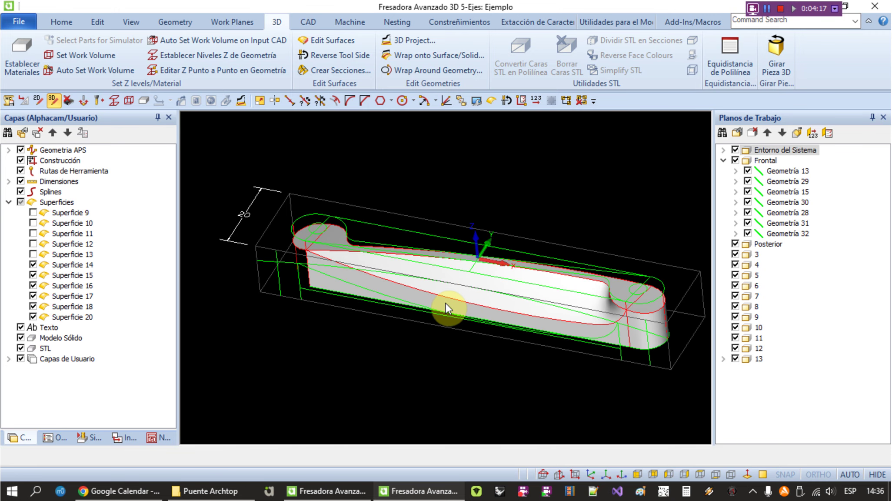
key(alt+Tab)
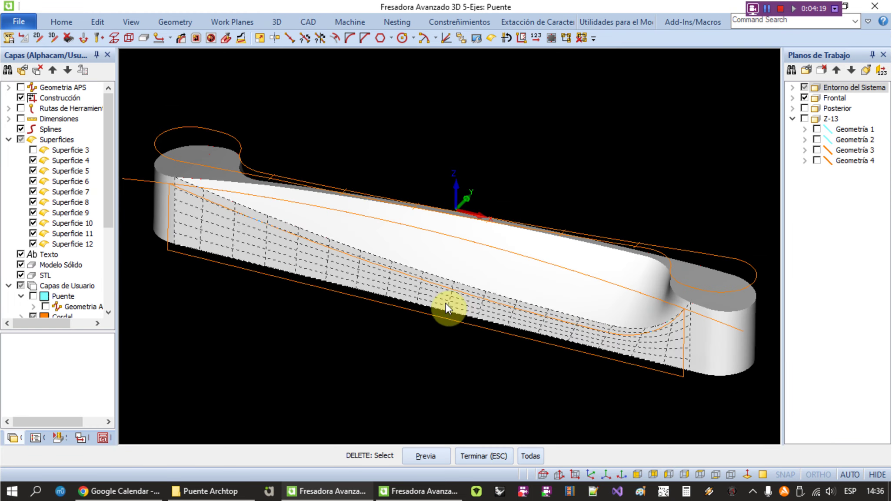
Preview Op 1's drilling toolpaths from above, hide them again, and switch to the 3D tools.
shift+middle_drag(308, 350, 331, 304)
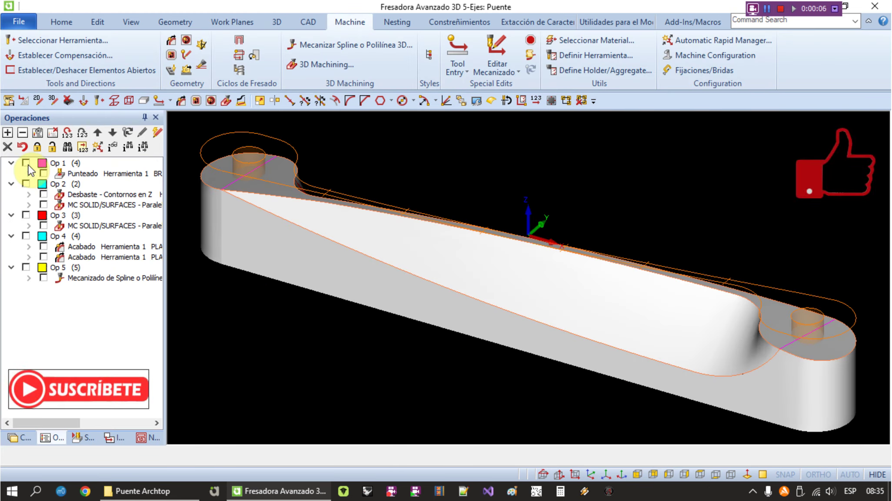
click(26, 163)
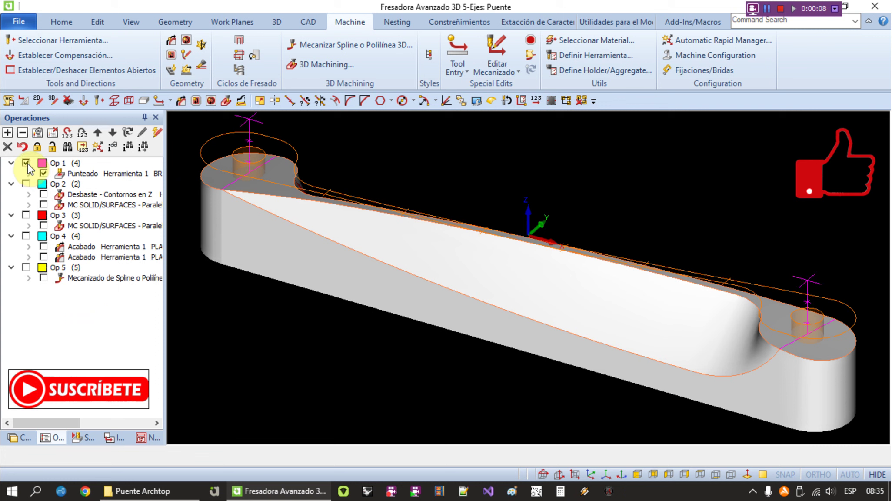
click(26, 163)
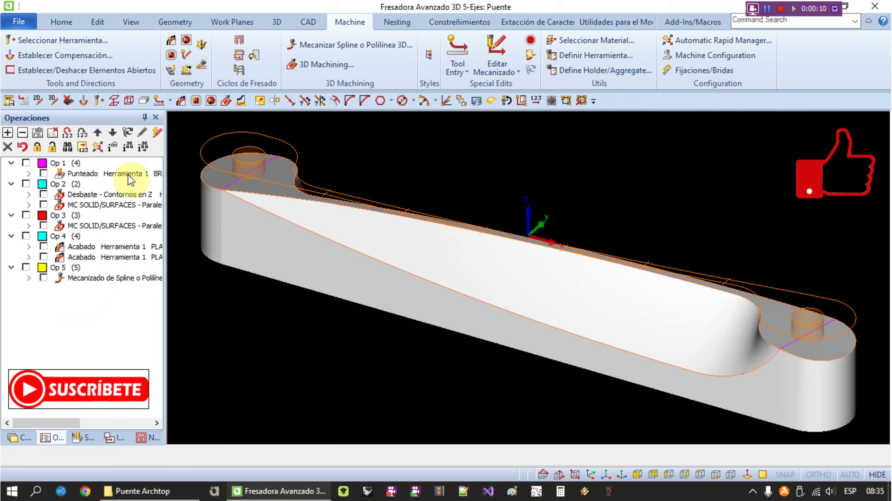
right_click(289, 287)
click(109, 176)
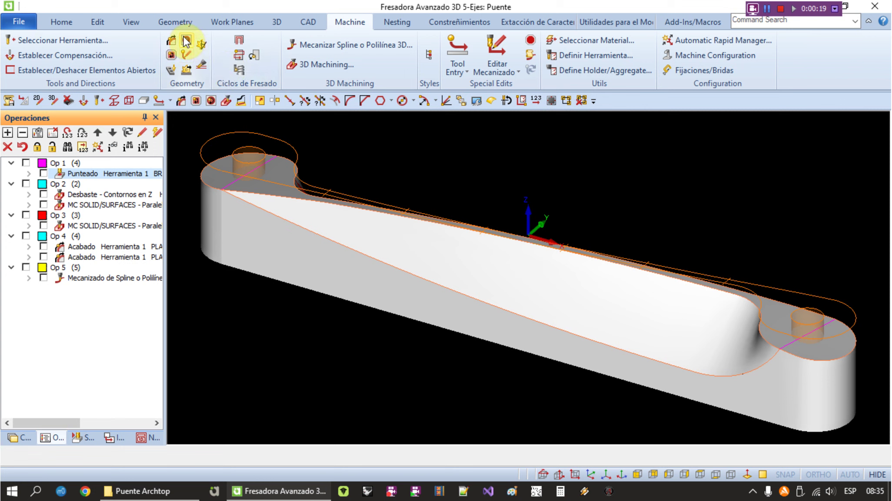
click(277, 24)
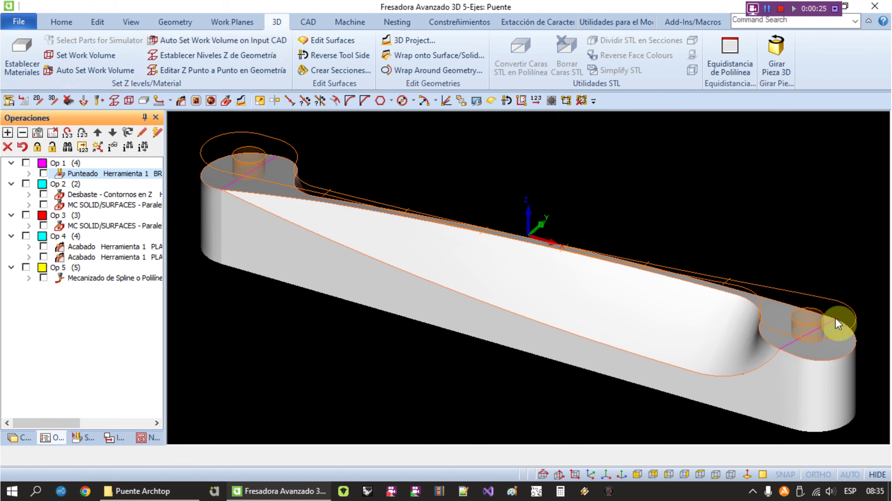
click(169, 58)
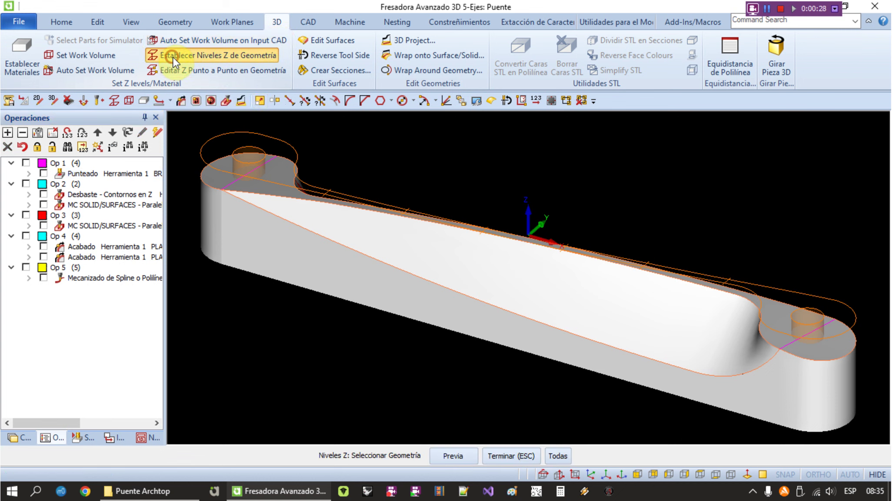
click(238, 148)
right_click(245, 340)
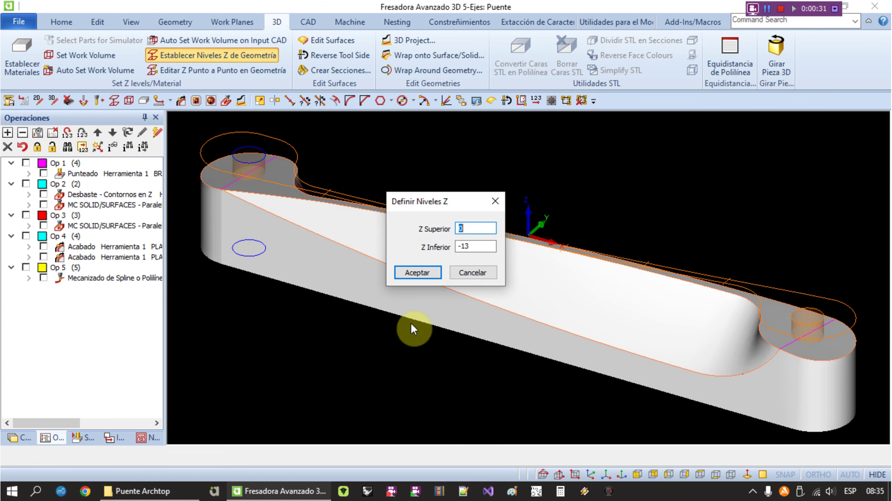
click(474, 247)
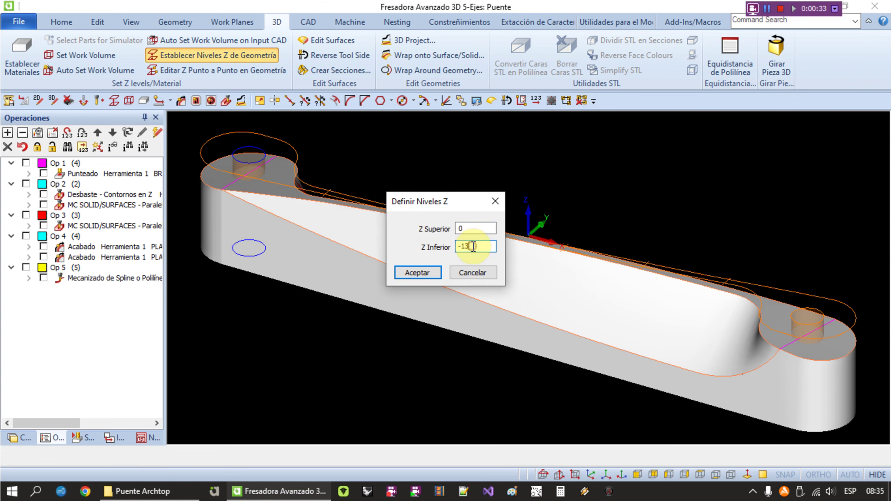
click(495, 200)
click(504, 175)
key(Escape)
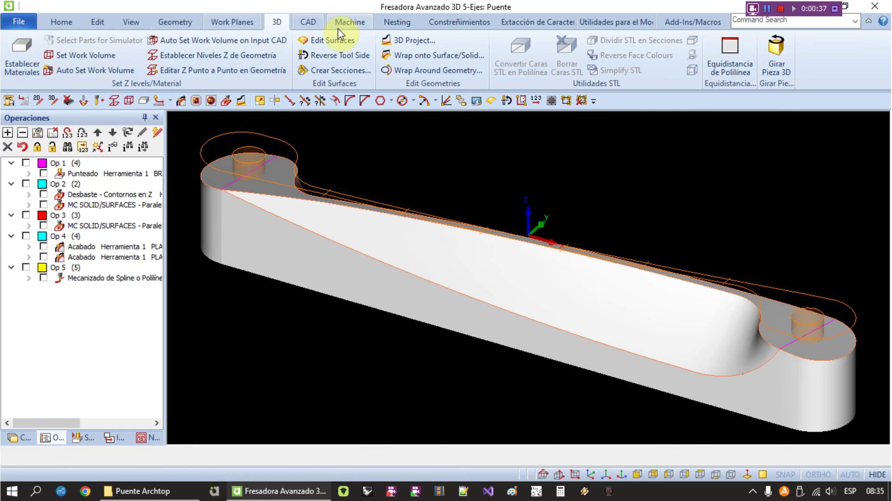
Choose the Broca - 4mm dia drill from the Metrica Brocas - Convencionales folder.
click(348, 23)
click(31, 43)
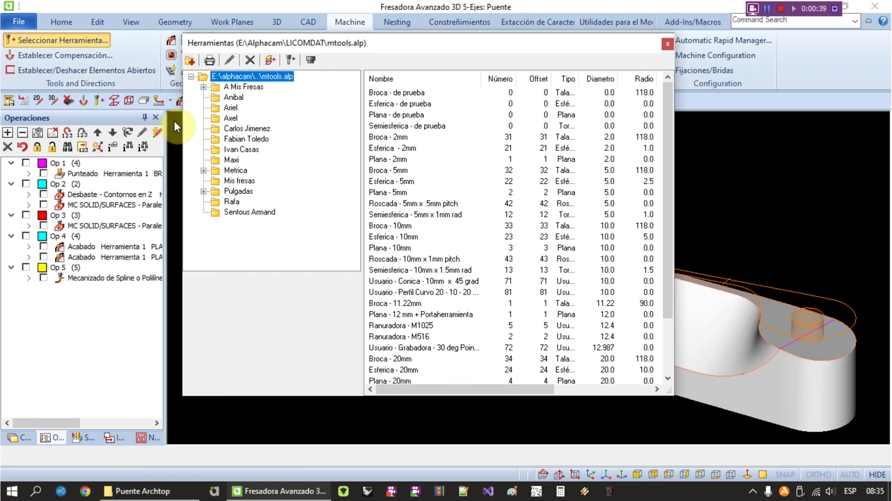
click(203, 170)
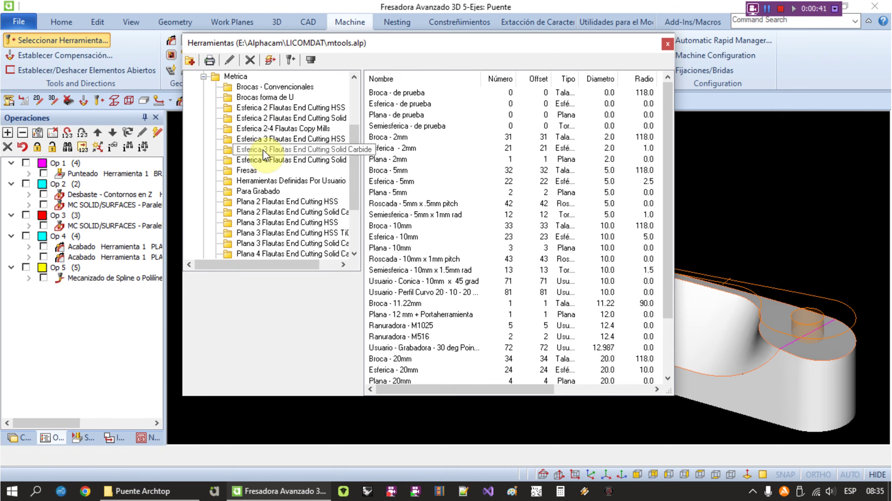
click(263, 87)
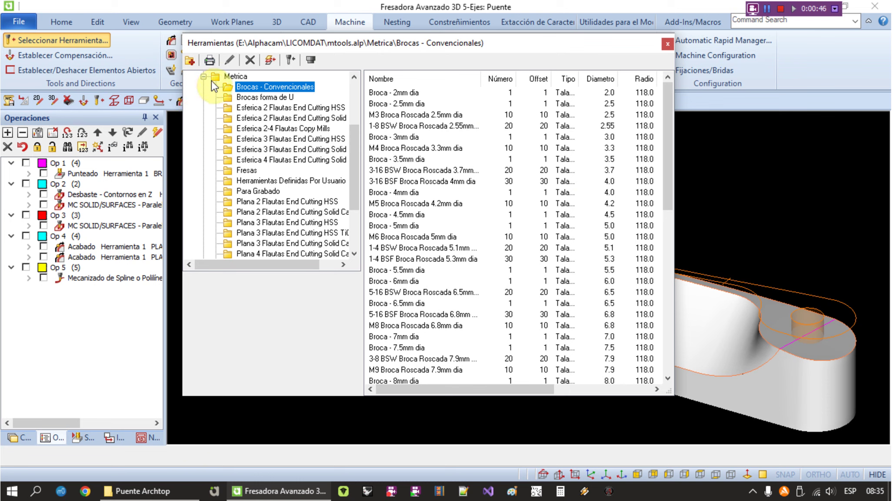
drag(667, 147, 674, 171)
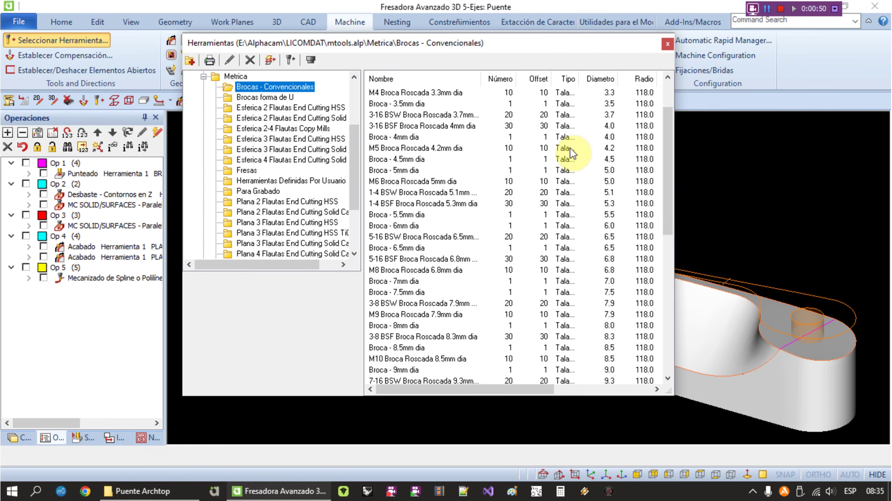
click(383, 138)
double_click(384, 140)
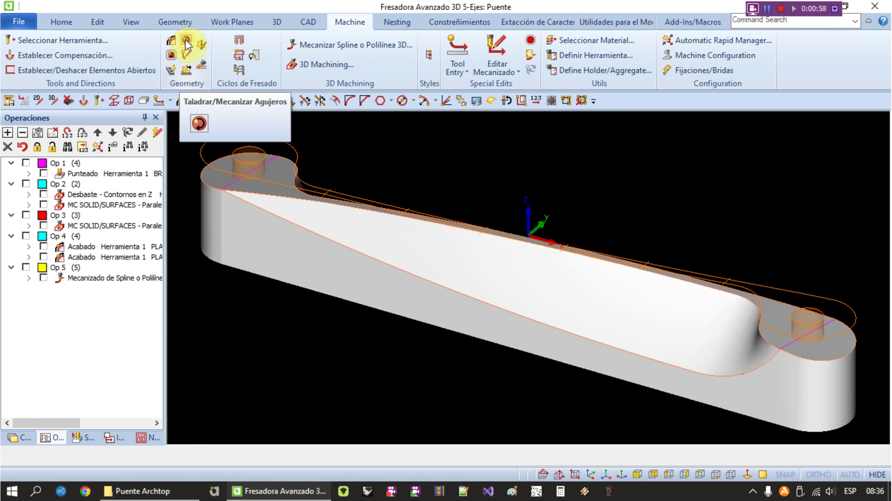
Open the automatic drilling cycle and cancel it without creating anything.
click(186, 41)
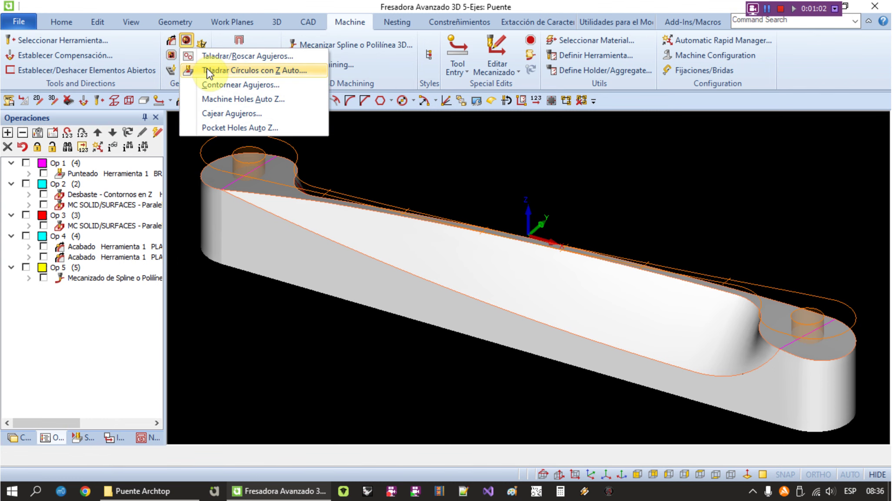
click(209, 71)
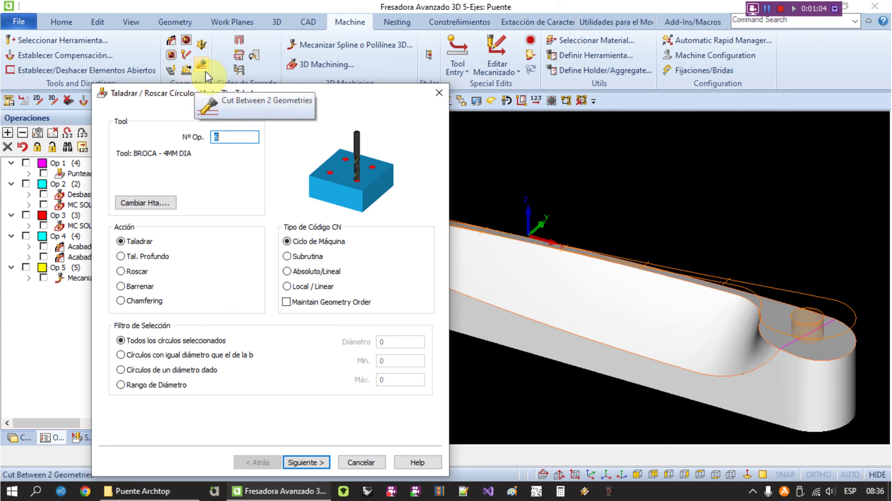
click(439, 92)
Edit the Punteado operation, keeping the cycle set to peck drilling.
right_click(97, 176)
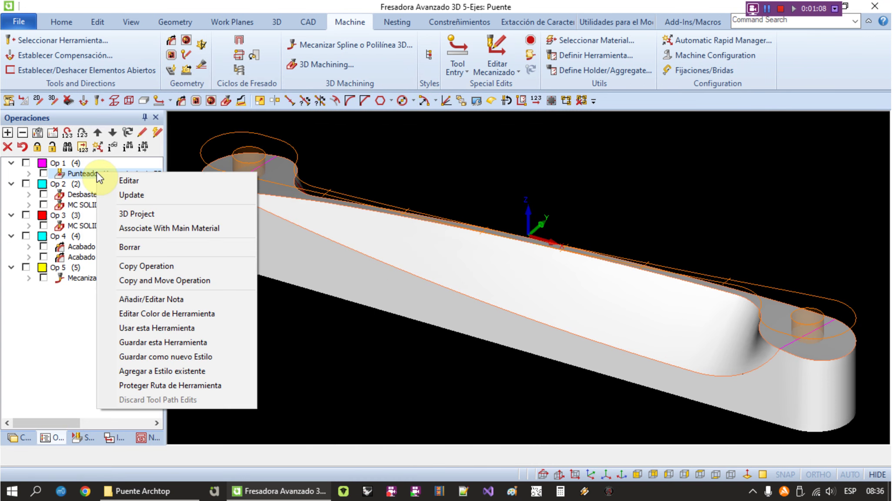
click(107, 182)
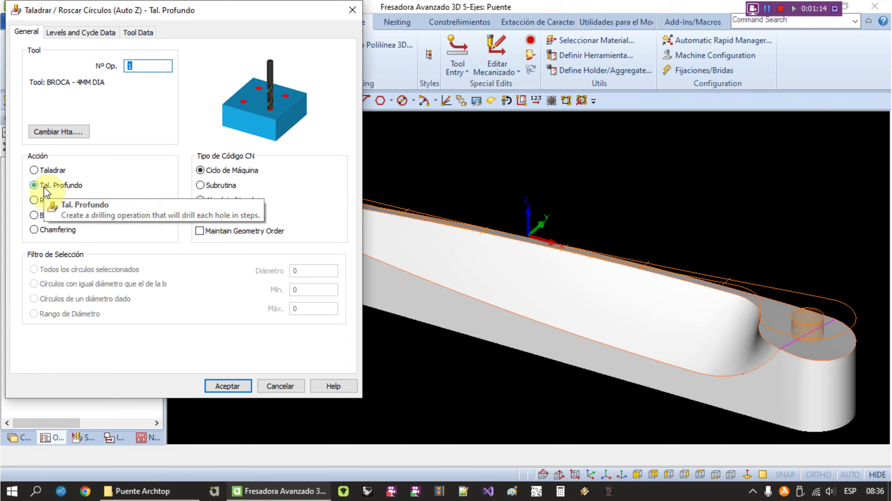
click(49, 170)
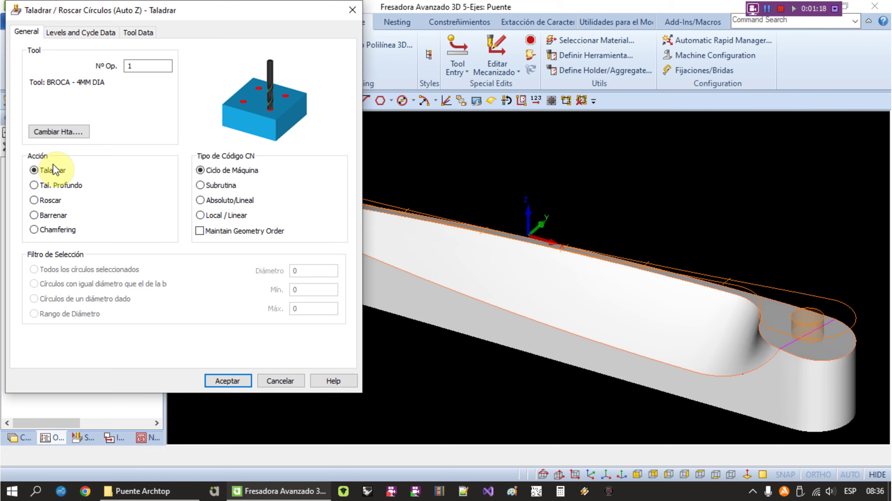
click(62, 187)
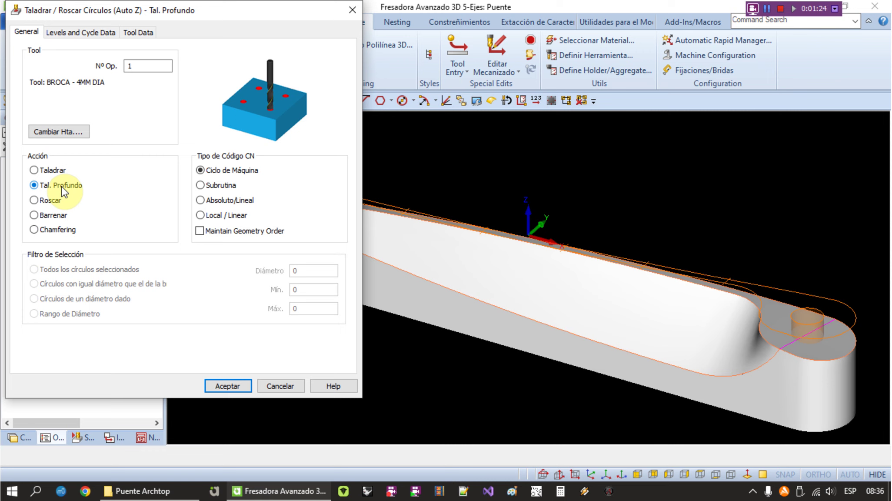
Review the levels and cycle data: safe level, approach, peck step 3, feed 450.
click(78, 34)
click(149, 64)
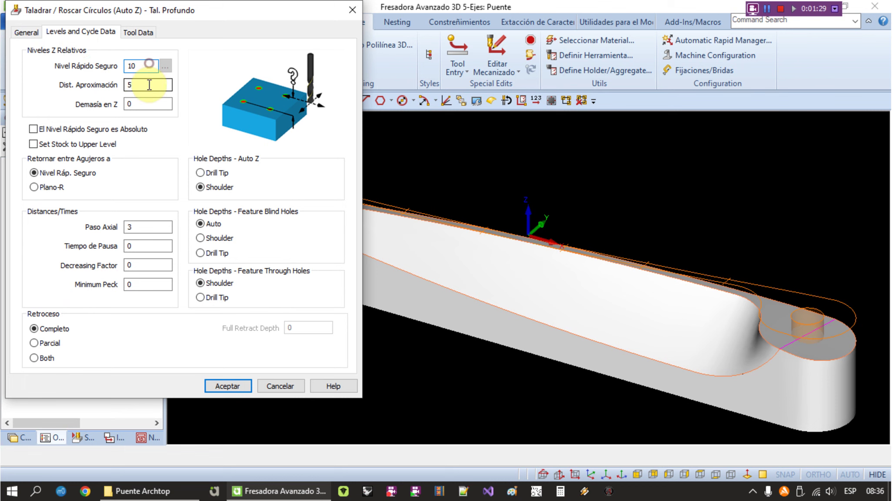
click(146, 87)
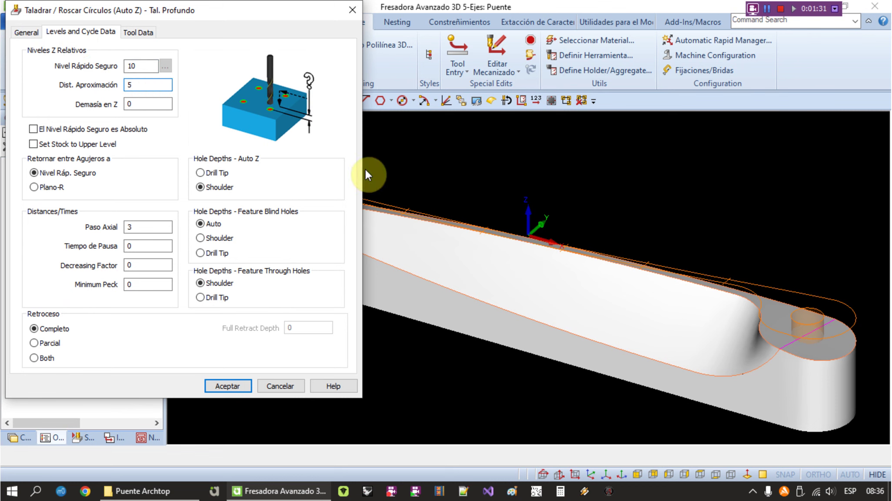
scroll(654, 221, down, 5)
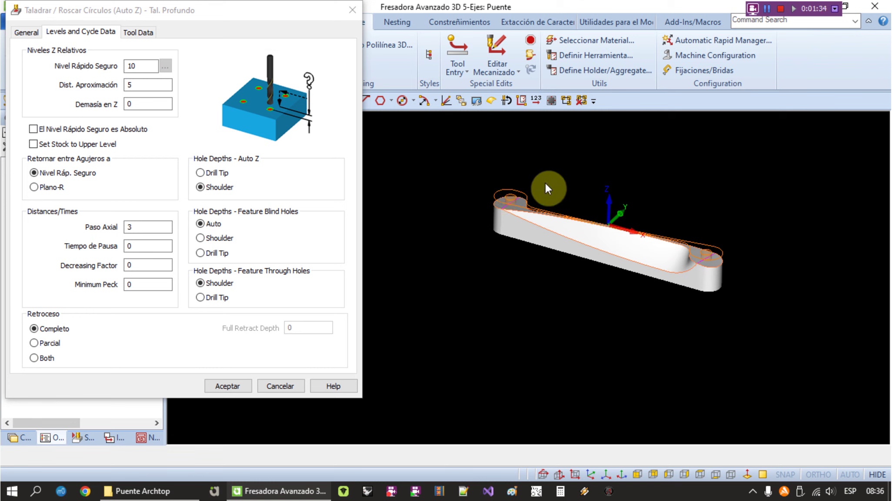
click(143, 227)
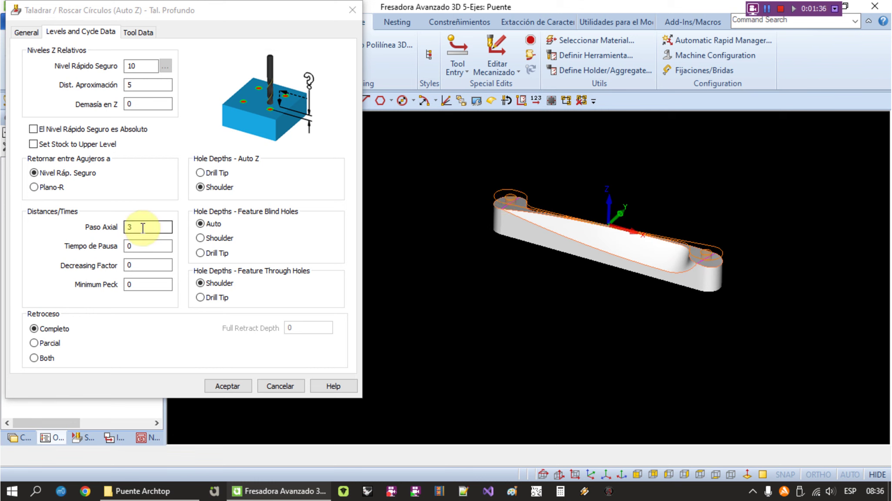
double_click(143, 226)
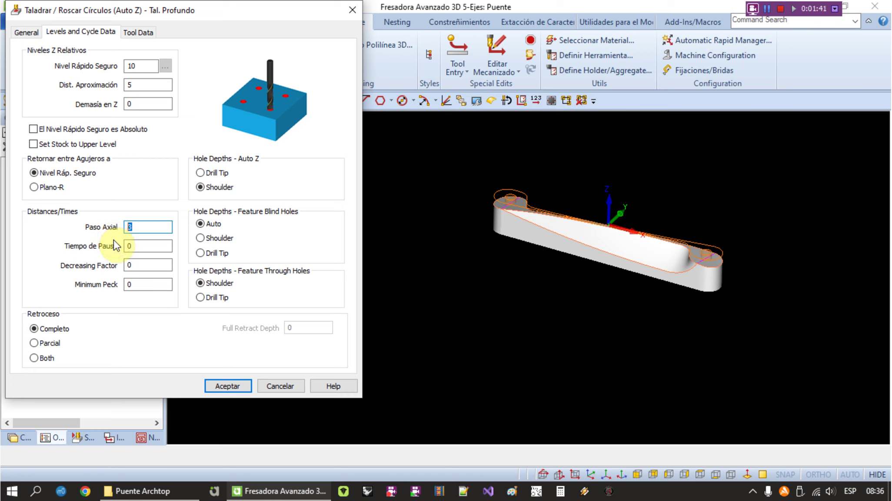
click(140, 225)
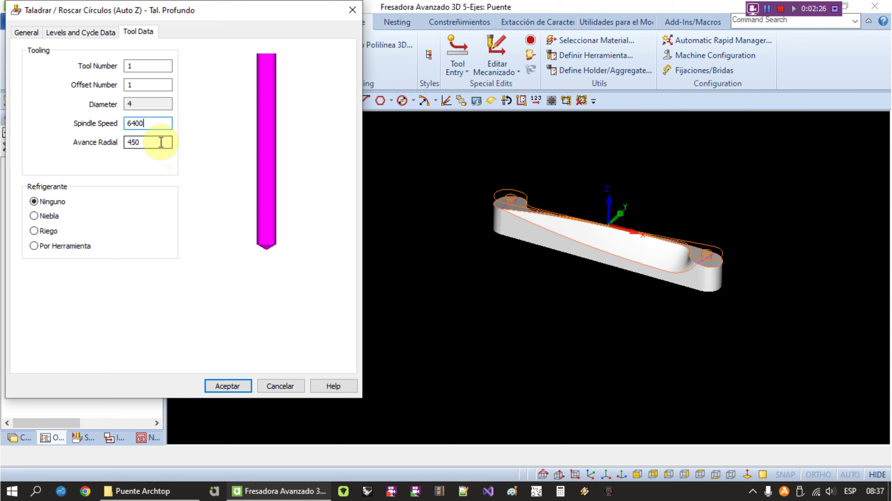
click(161, 142)
Accept the drilling operation and preview Op 2, Desbaste and MC SOLID/SURFACES toolpaths.
click(241, 386)
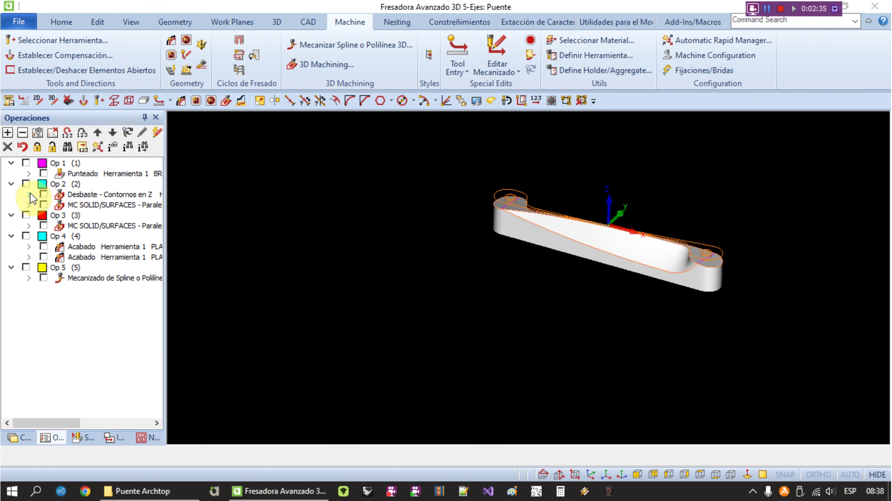
click(26, 184)
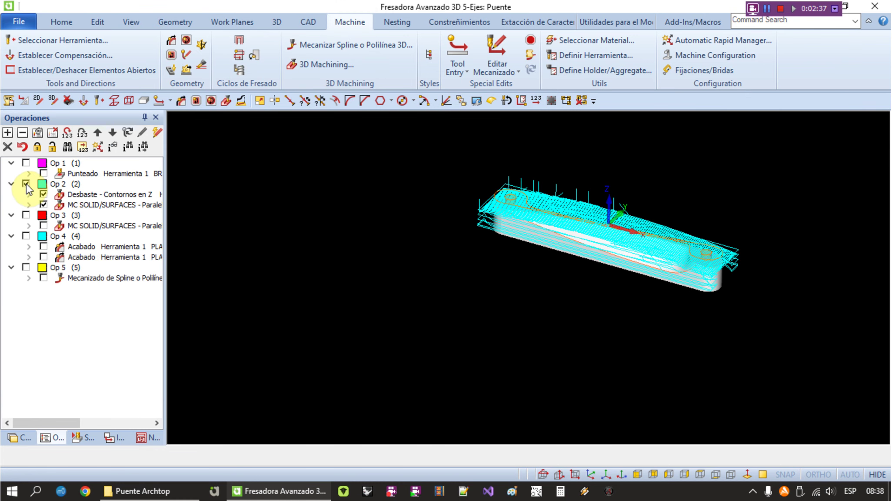
click(26, 184)
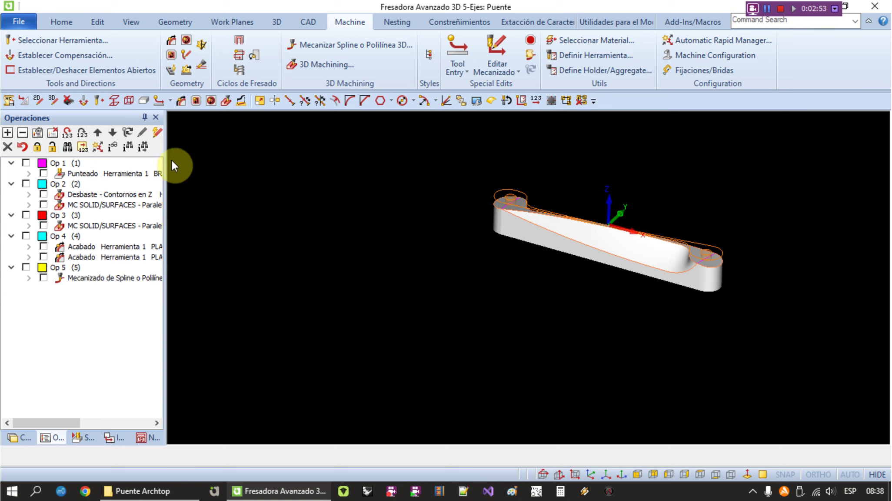
click(43, 195)
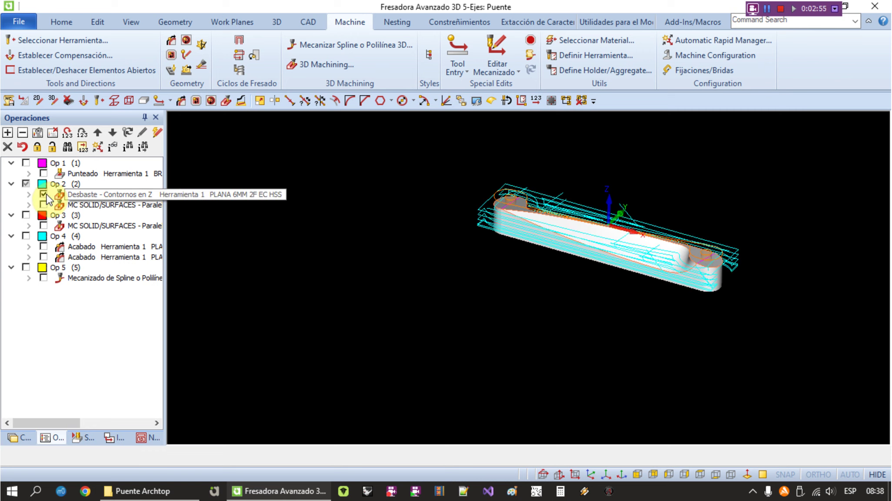
click(44, 194)
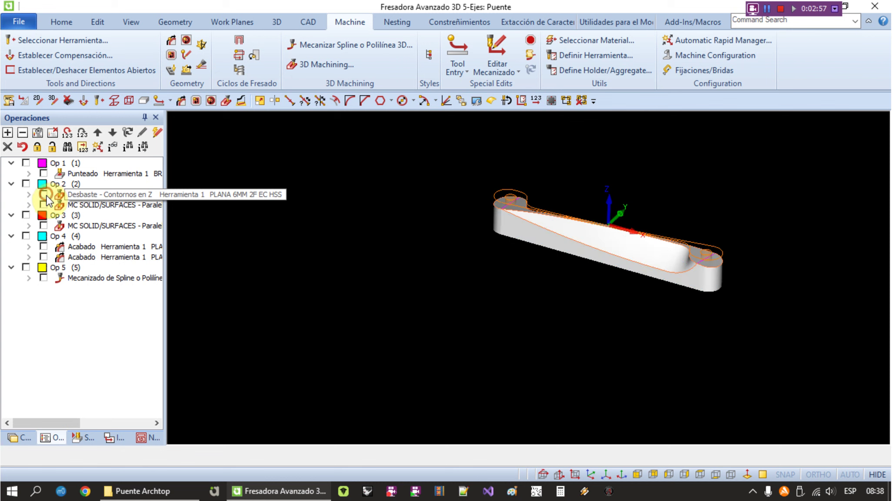
click(45, 205)
click(44, 205)
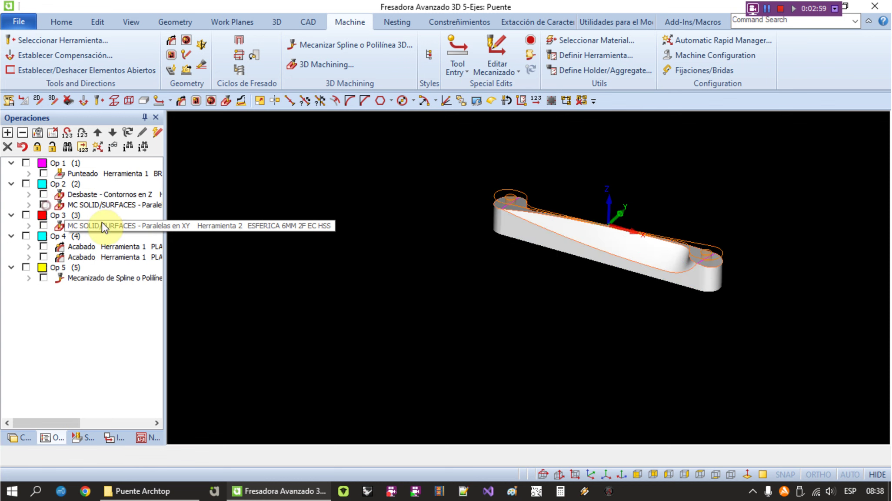
Show the Superficies layer over the bridge part.
click(17, 437)
click(34, 213)
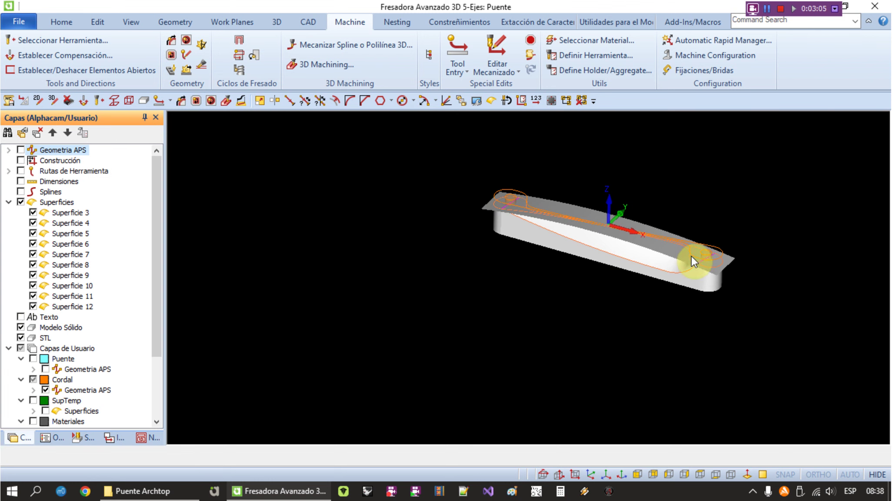
scroll(692, 256, up, 3)
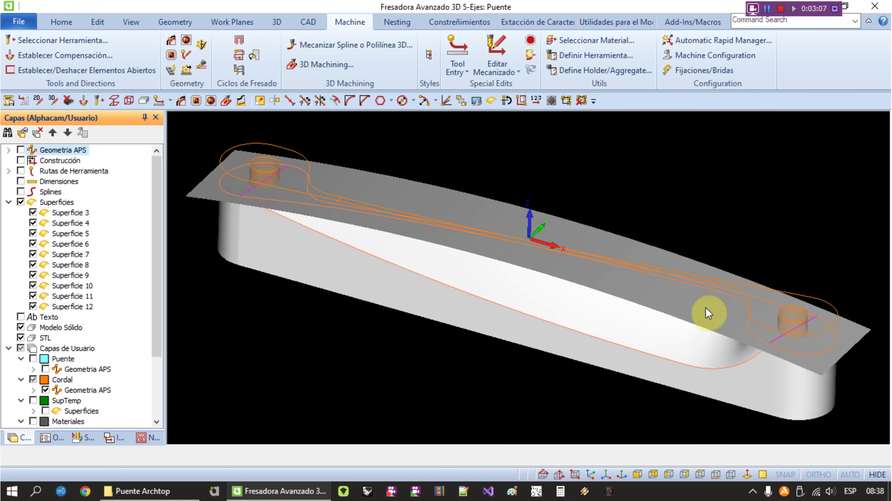
click(52, 438)
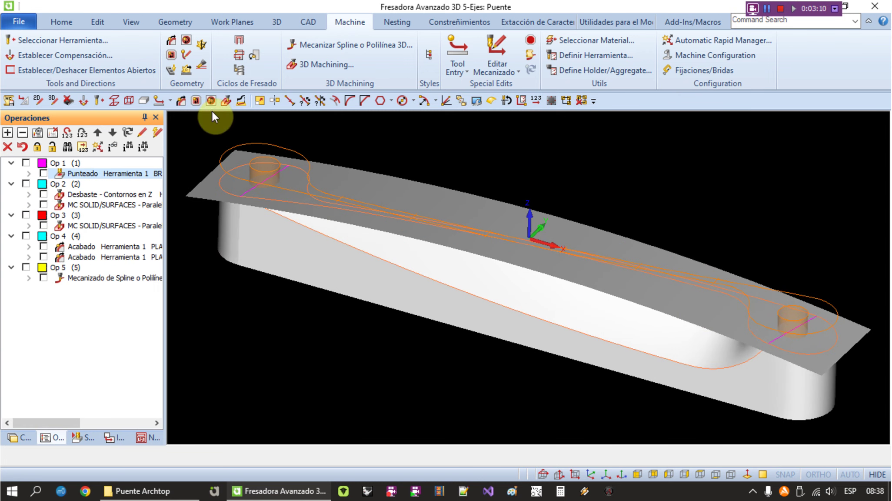
Make the Plana 6mm 2F EC HSS end mill the current tool.
click(54, 40)
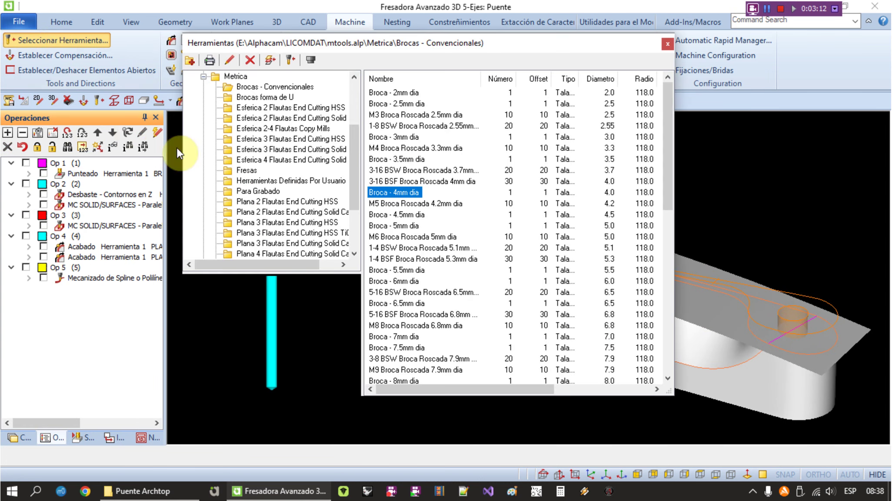
click(256, 201)
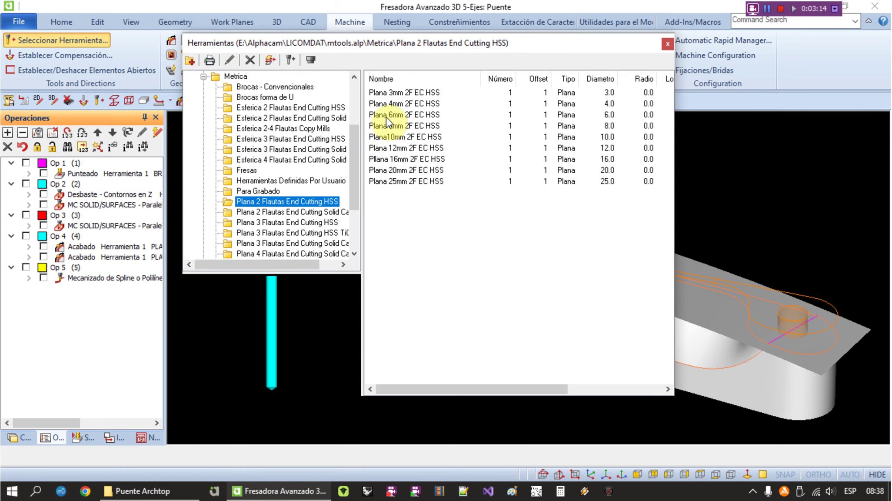
double_click(386, 117)
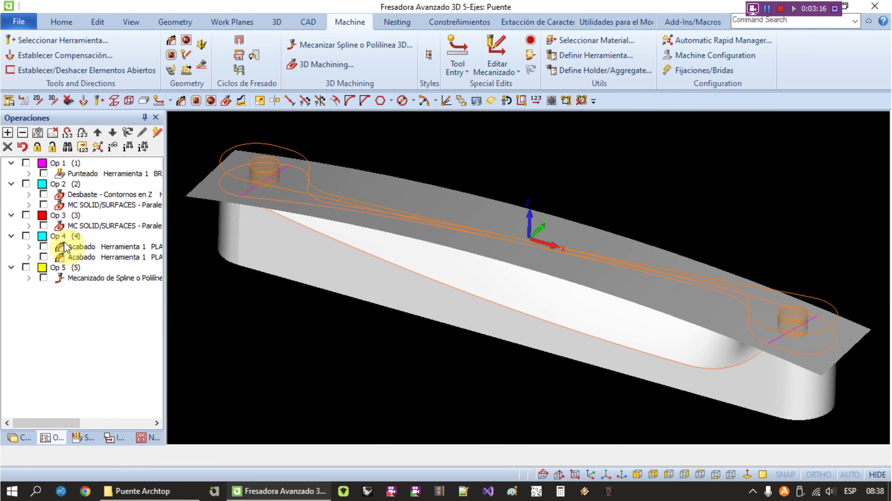
click(307, 69)
click(397, 221)
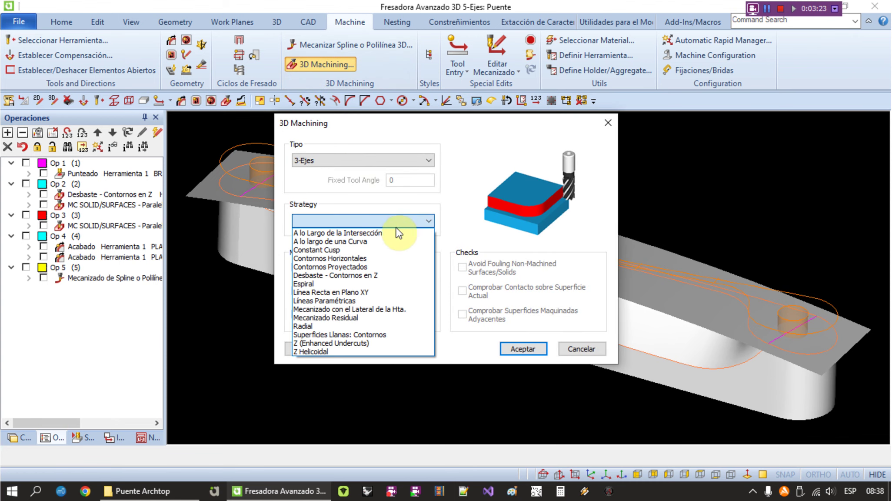
click(399, 275)
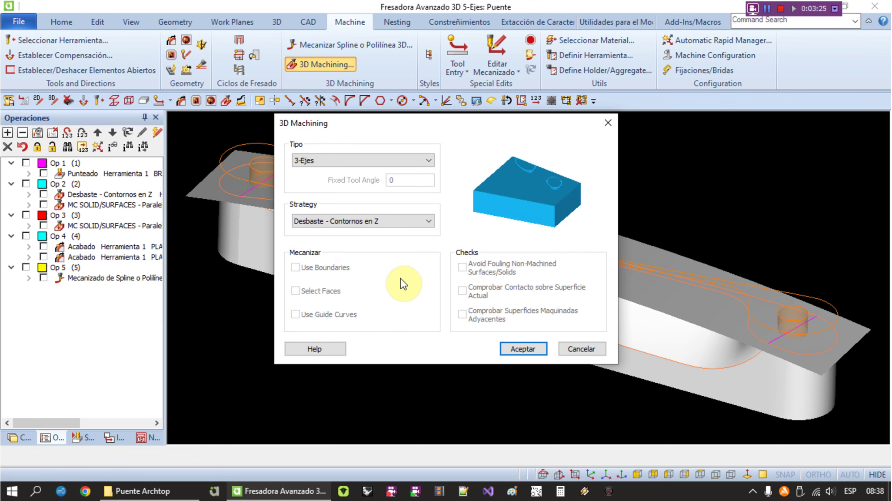
click(428, 221)
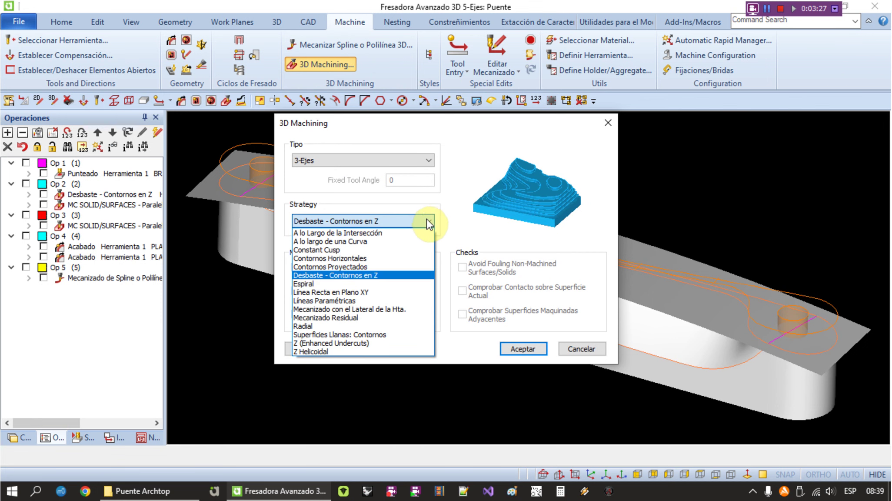
click(380, 294)
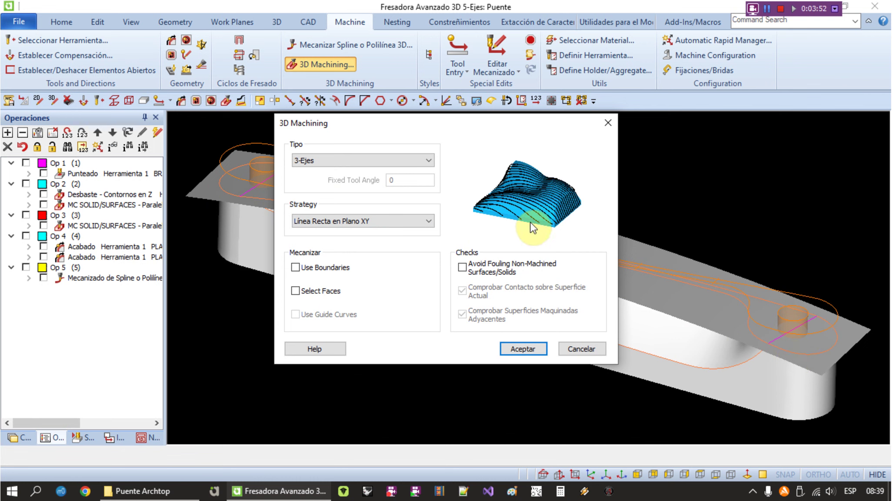
click(606, 126)
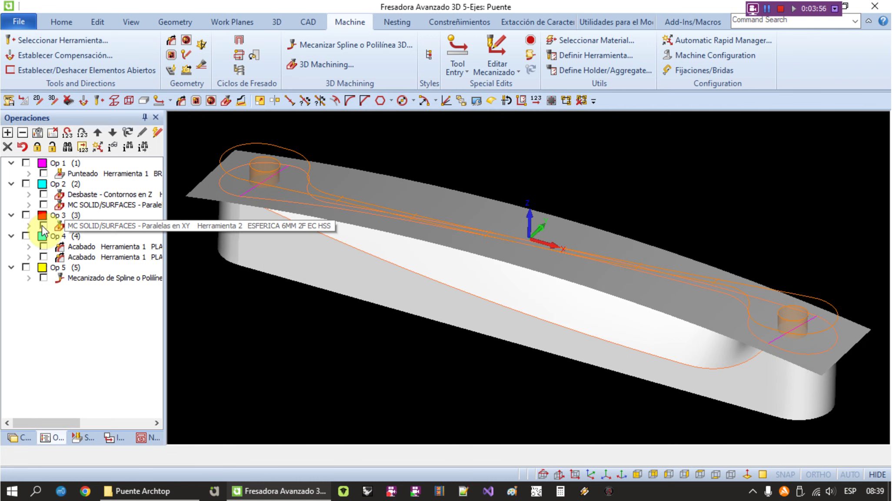
Hide Op 3's toolpaths and show Op 2's Desbaste - Contornos en Z toolpath.
click(43, 226)
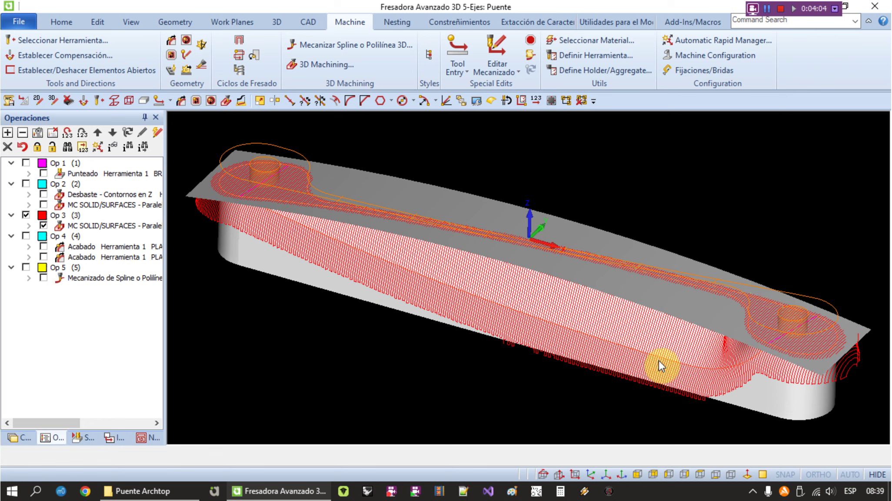
click(43, 225)
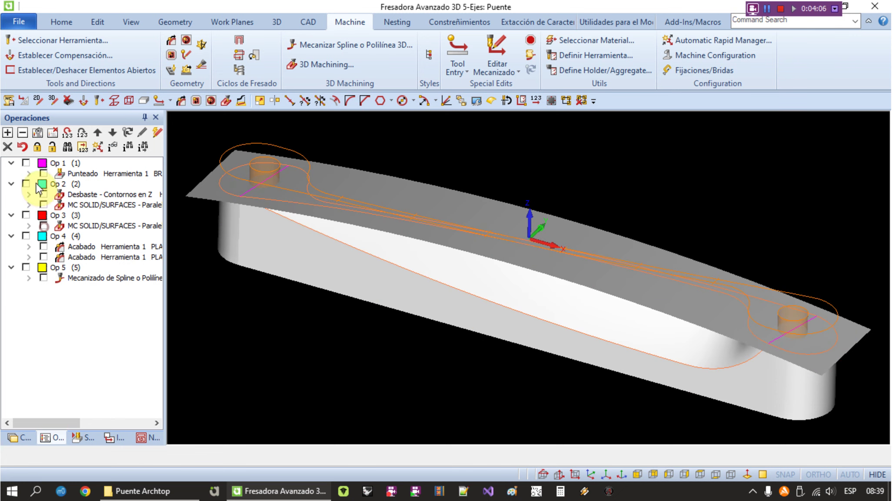
click(44, 194)
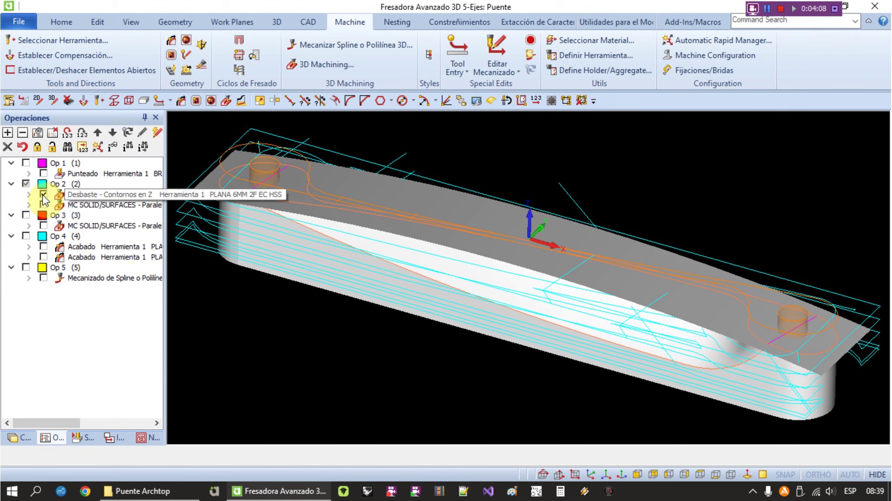
right_click(96, 194)
Check the roughing feed-down distance, maximum cut depth and lower Z limit of -9.
click(97, 202)
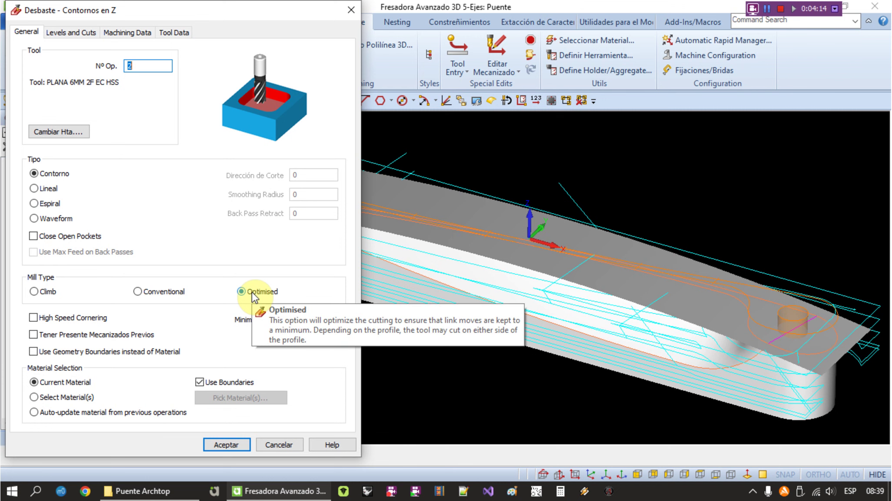
click(67, 35)
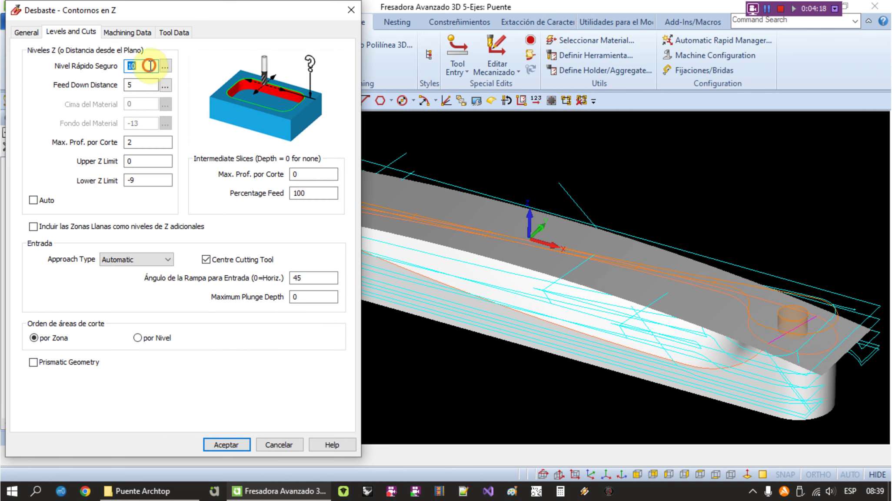
click(145, 85)
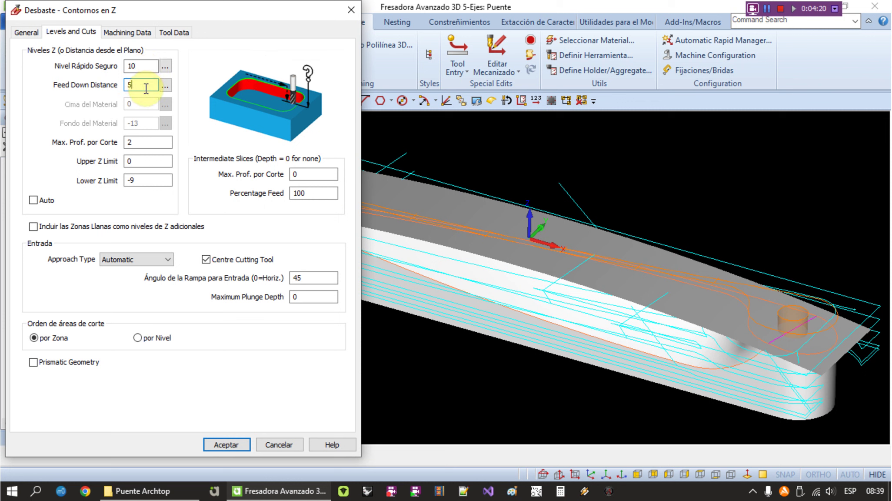
double_click(139, 143)
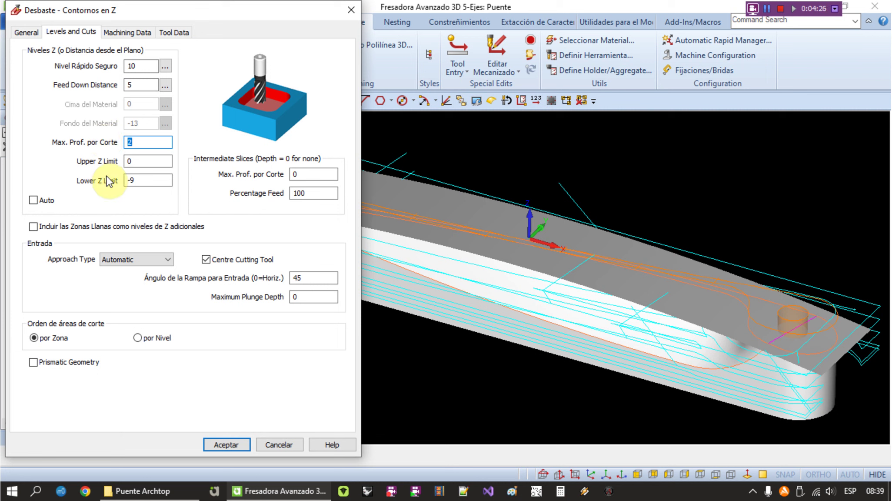
click(149, 181)
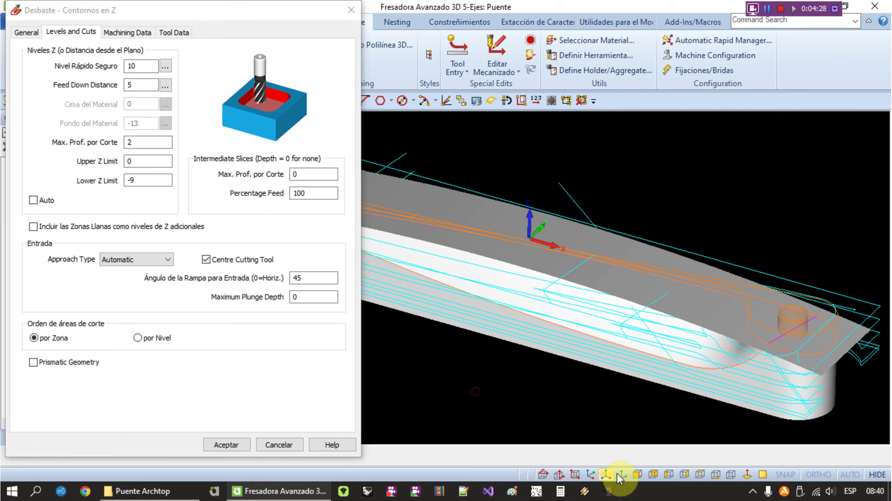
Compare the Z limits against front and top views of the part, then review machining data.
click(637, 474)
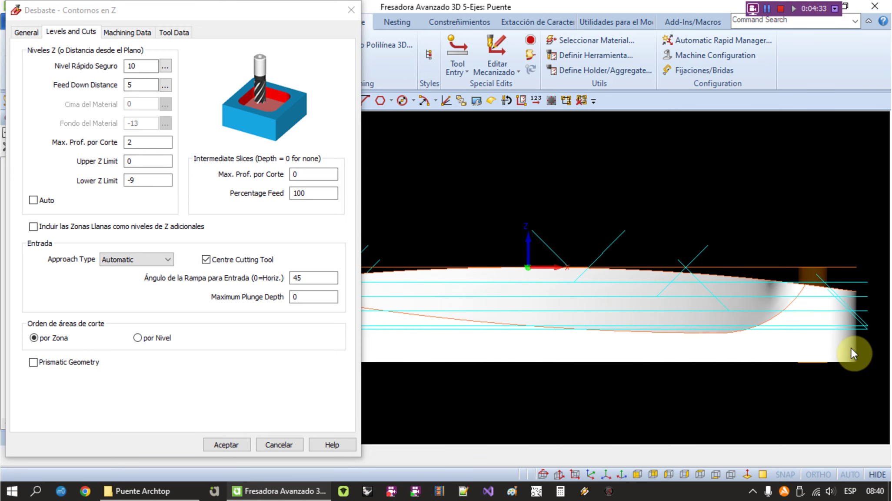
click(542, 475)
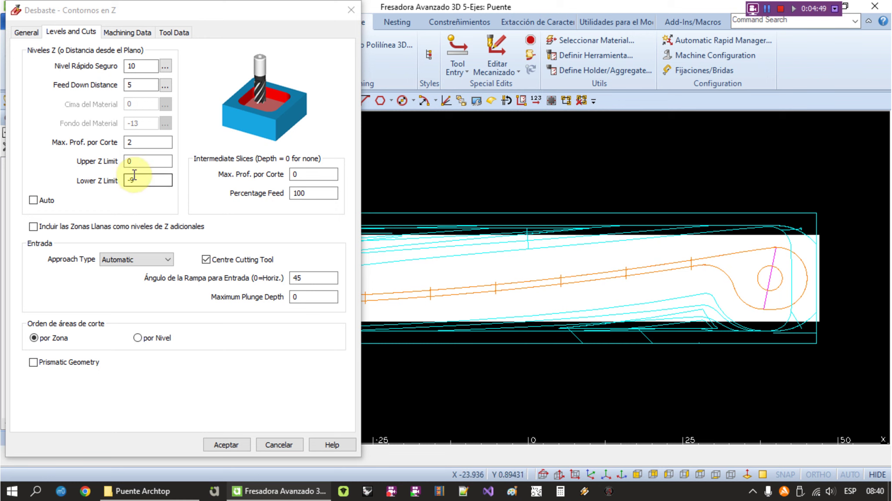
click(149, 178)
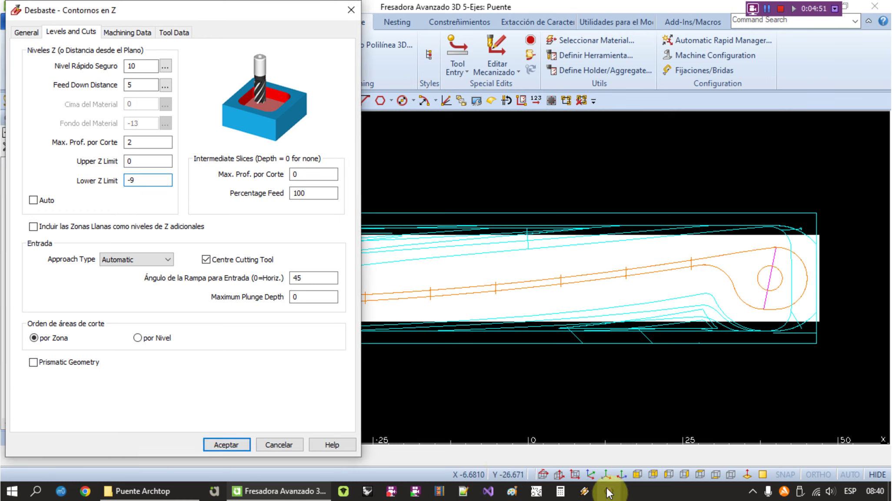
click(638, 473)
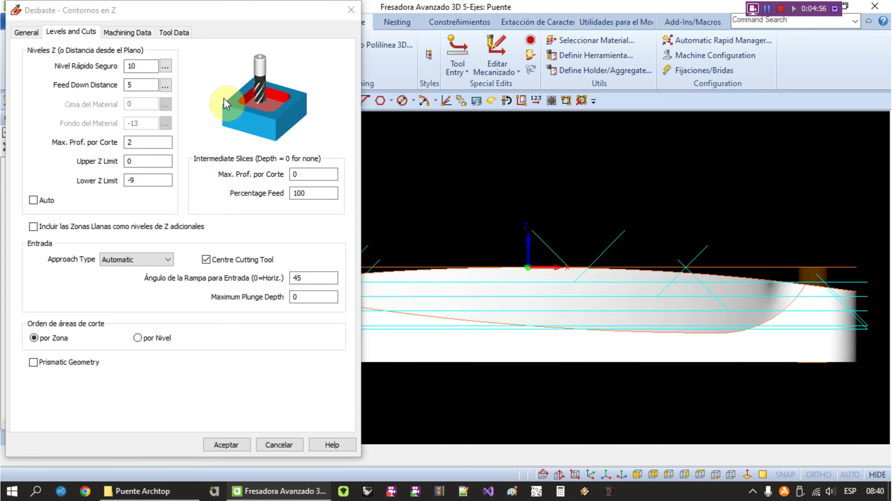
click(115, 30)
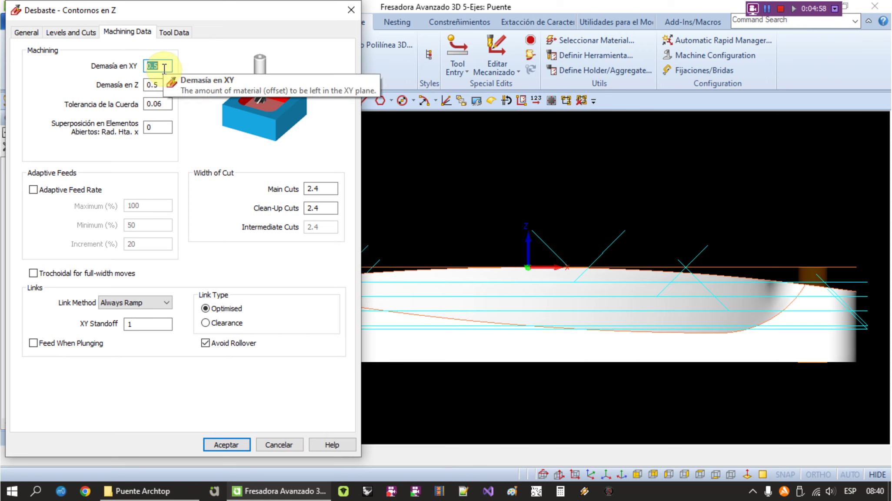
Confirm Op 2's Z allowance, 18000 spindle speed and cut feed, then accept to recalculate.
click(161, 83)
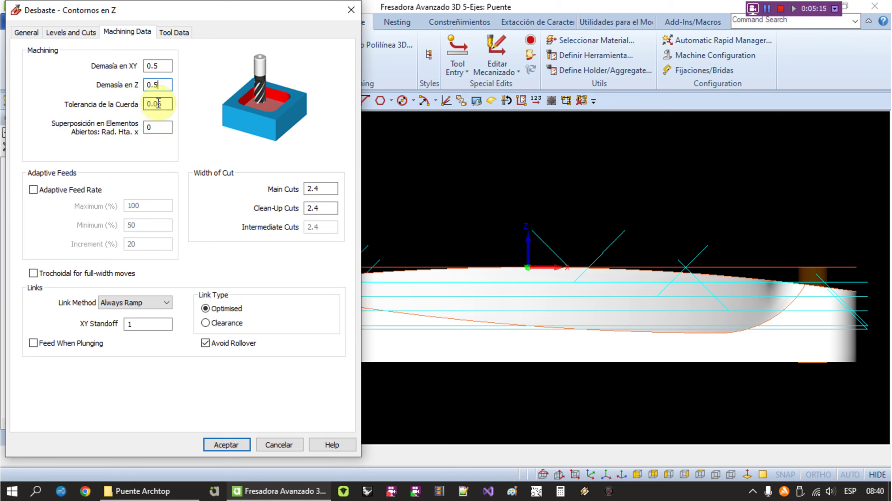
click(174, 32)
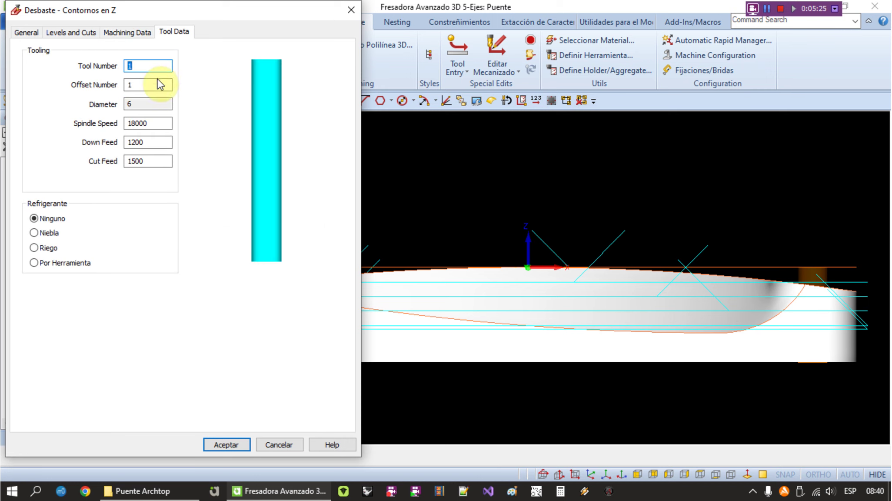
click(160, 124)
click(159, 162)
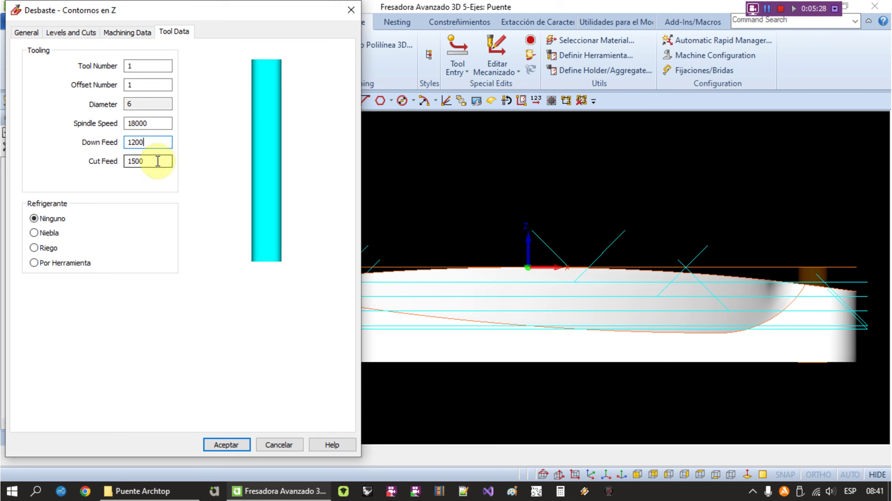
click(226, 444)
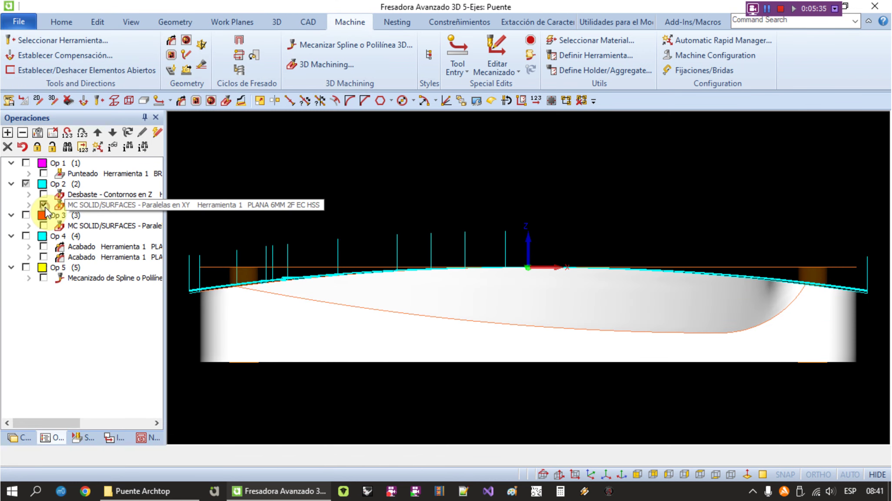
Edit Op 2's parallel finishing and check XY/Z allowances, safe rapid level 10 and approach distance.
right_click(89, 205)
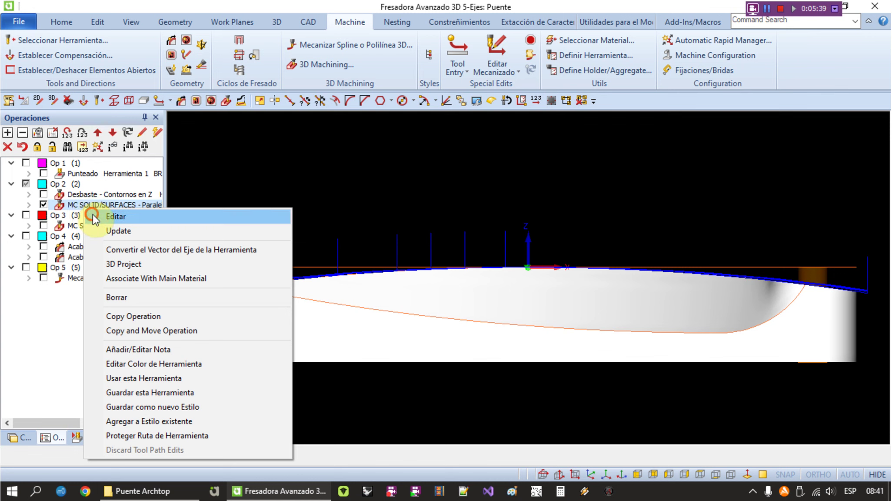
click(112, 216)
click(255, 322)
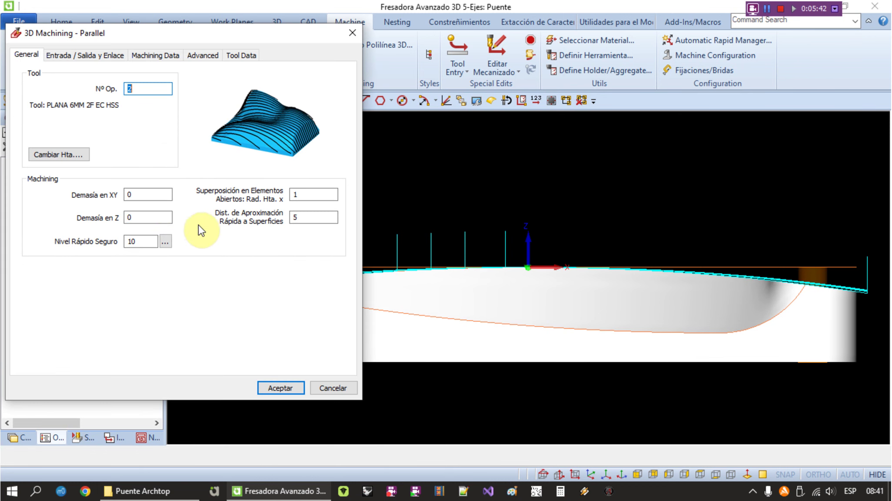
click(156, 192)
click(146, 217)
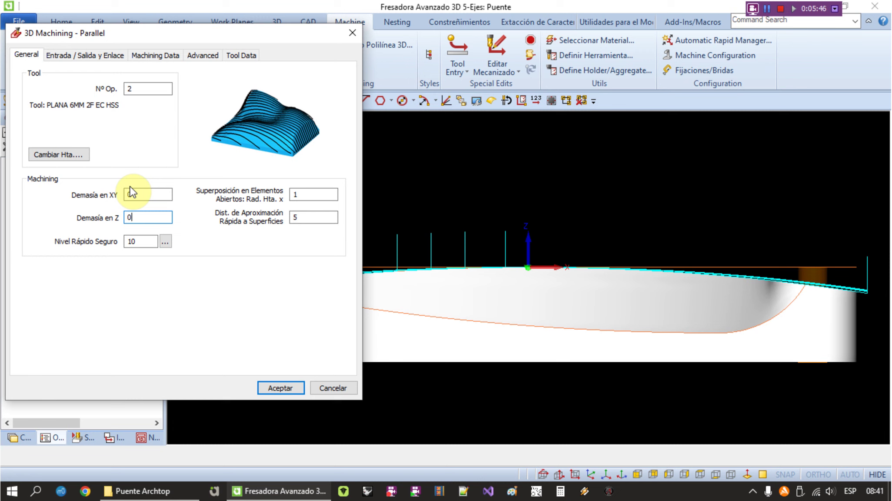
click(137, 241)
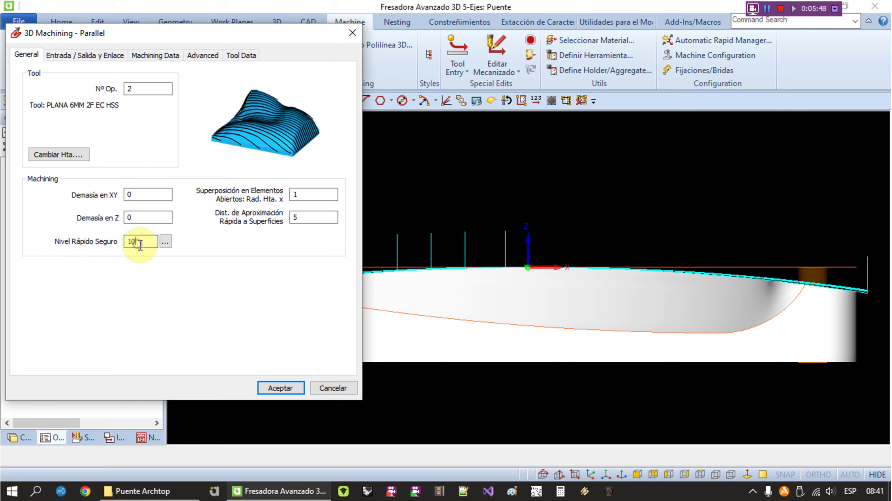
click(322, 216)
Review the 0.5 stepover, Optimised mill type and 0 cutting direction angle.
click(66, 55)
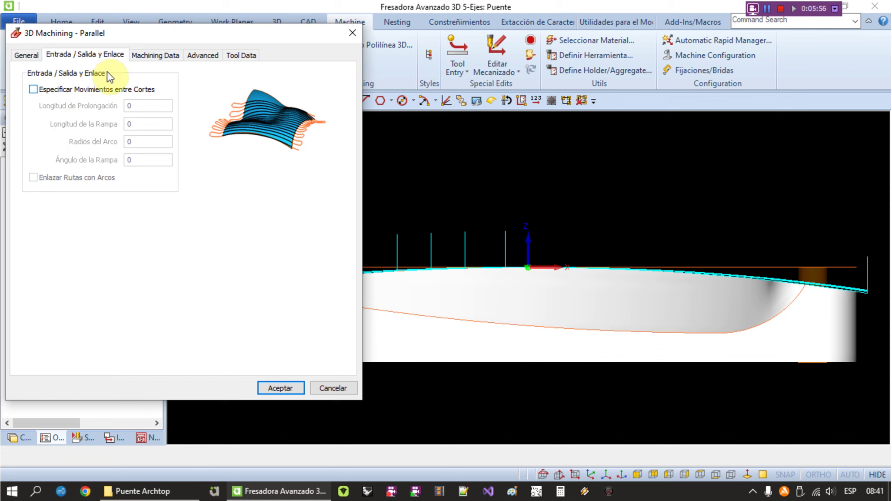
click(156, 55)
click(156, 123)
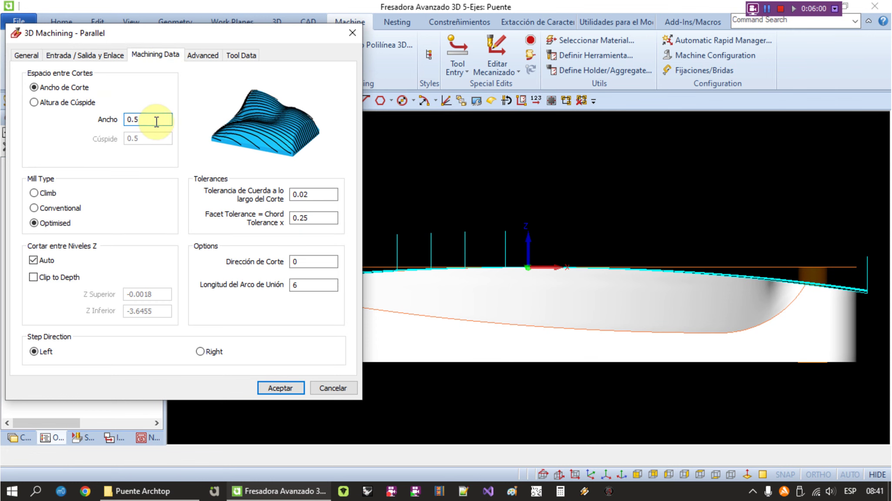
click(57, 223)
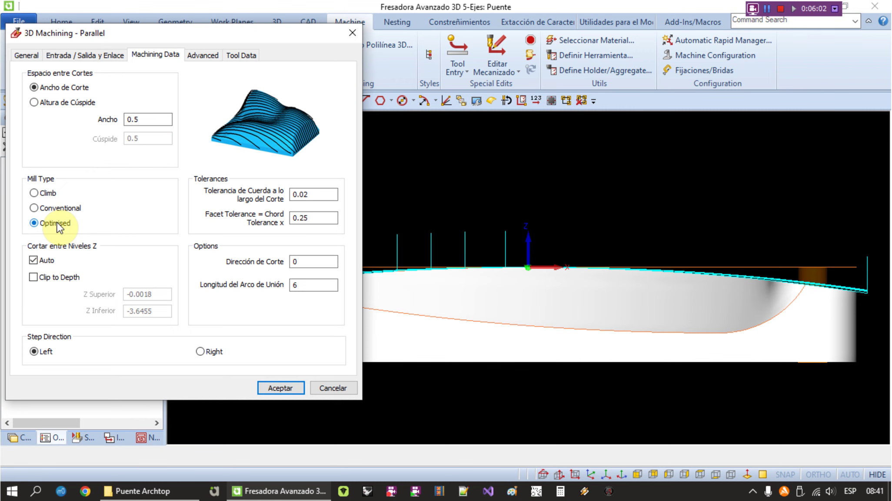
click(309, 261)
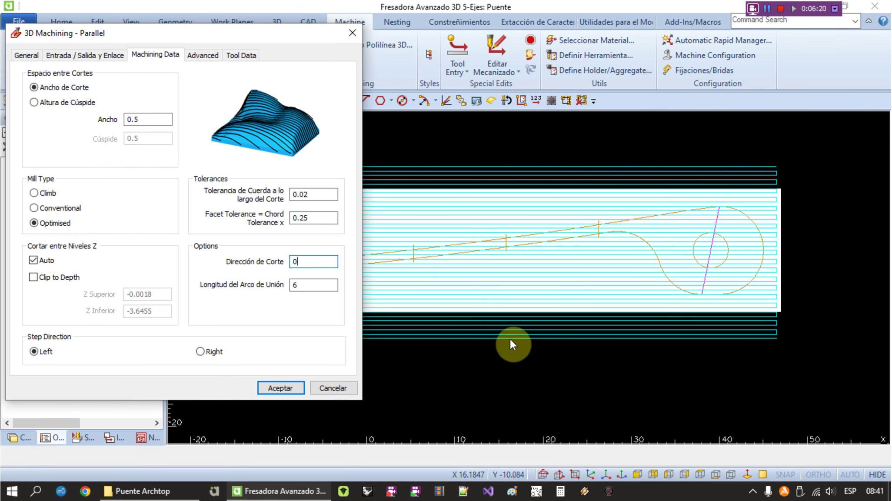
double_click(316, 261)
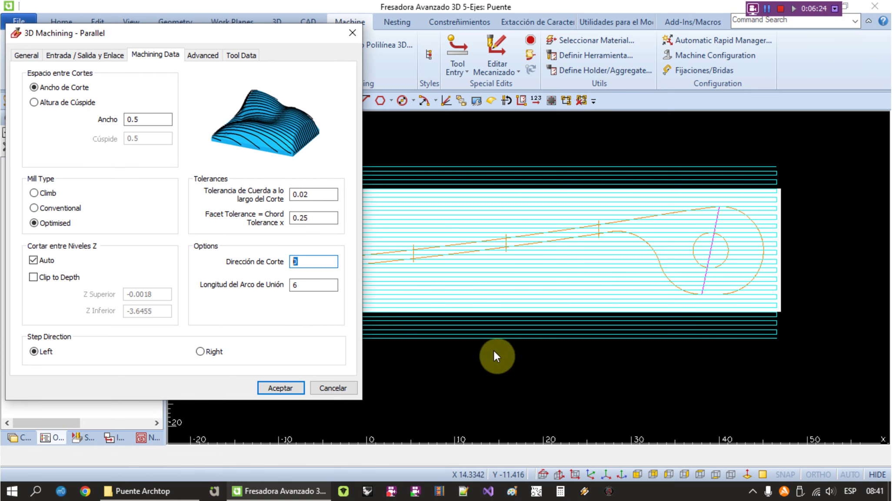
click(161, 121)
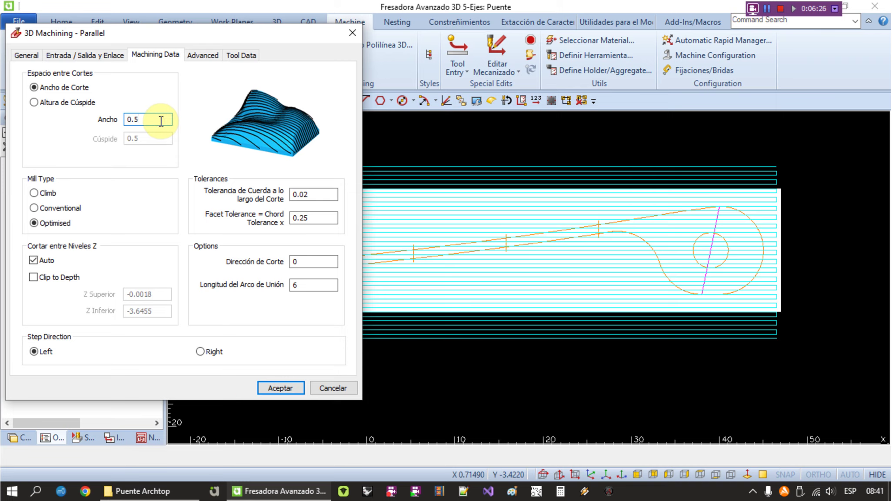
scroll(434, 347, up, 3)
Accept the parallel finishing settings and display the Op 3 ball-nose toolpath.
click(201, 56)
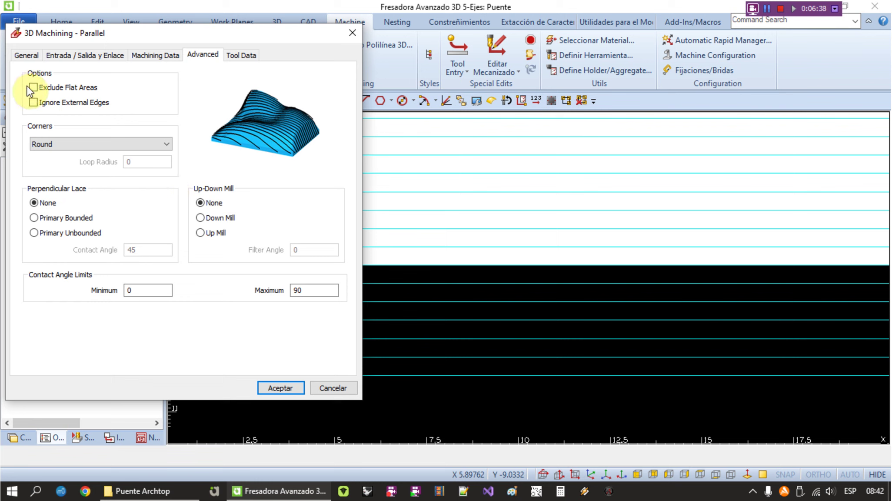
click(230, 56)
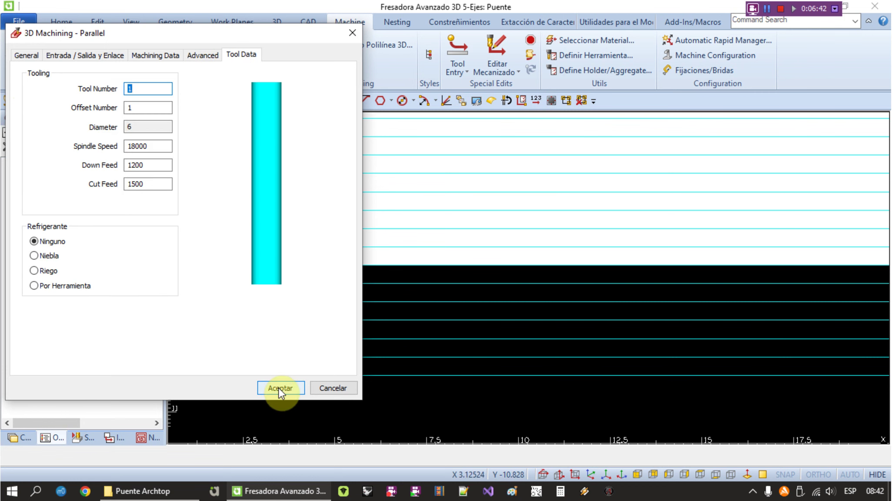
click(281, 388)
click(43, 225)
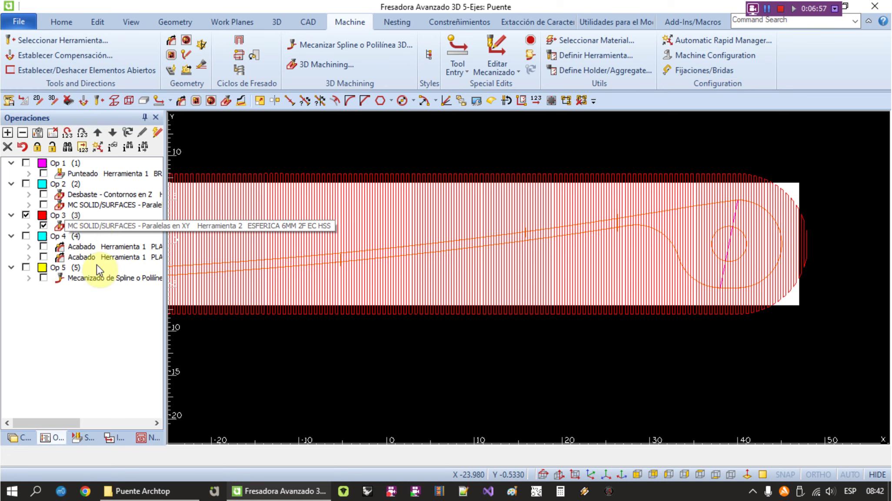
Hide the Superficie 3 surface in the layer list.
click(14, 436)
click(31, 212)
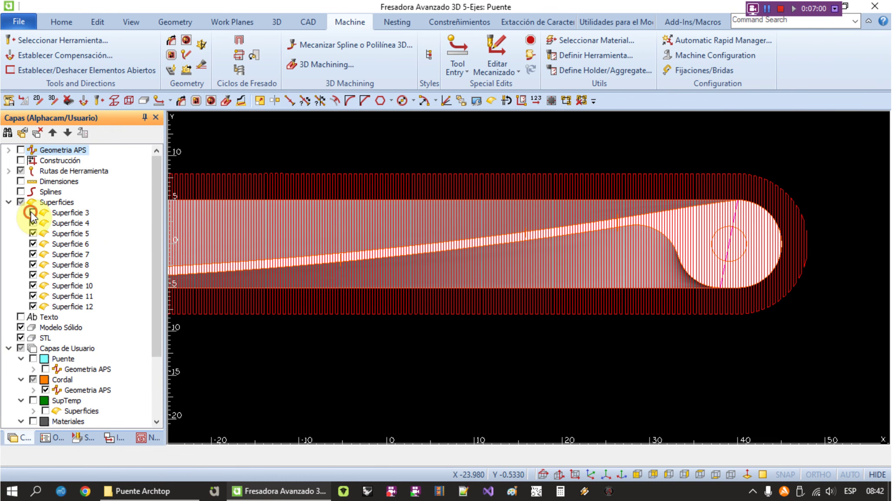
scroll(610, 265, down, 2)
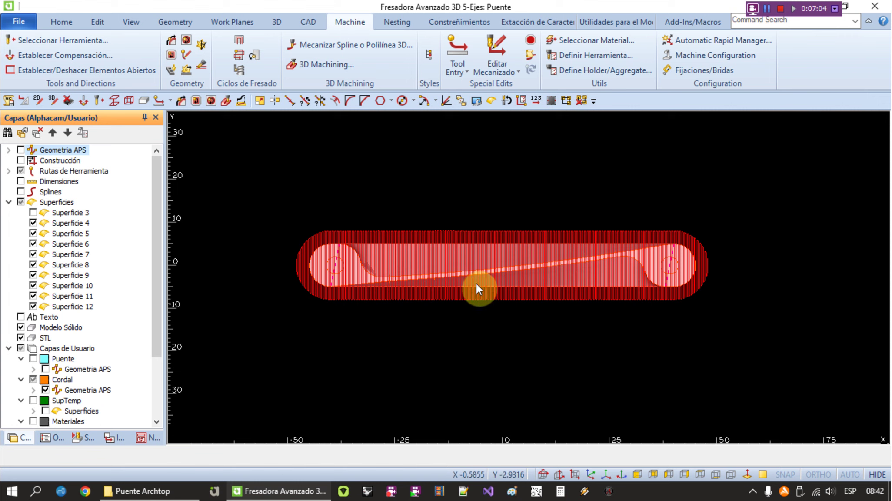
Edit Op 3 and confirm the 0.3 step width and 90° cut direction.
click(52, 437)
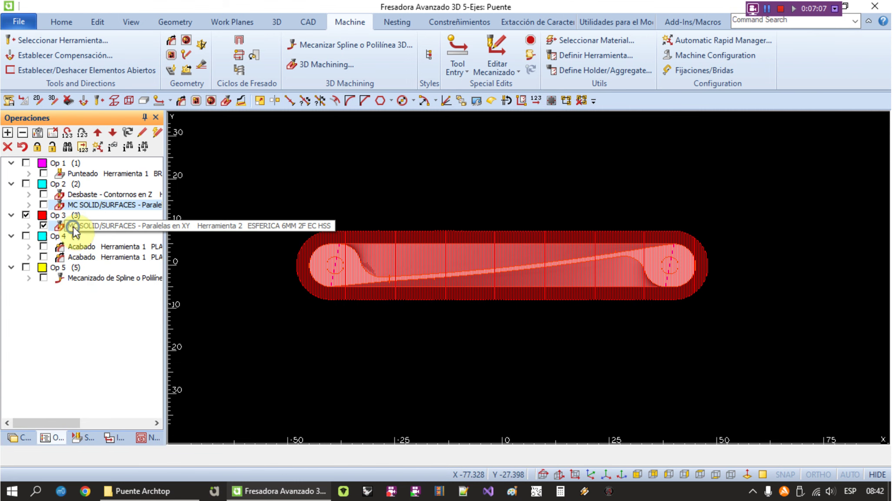
right_click(65, 227)
click(83, 236)
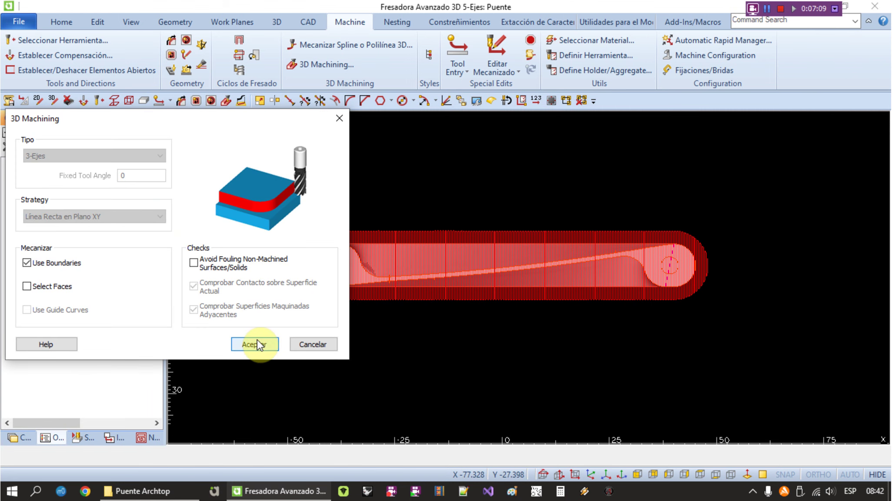
click(257, 344)
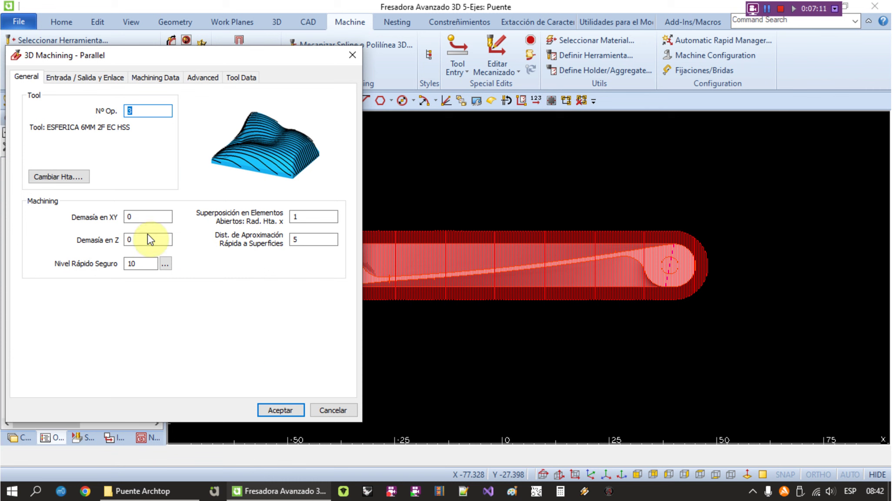
click(115, 78)
click(148, 78)
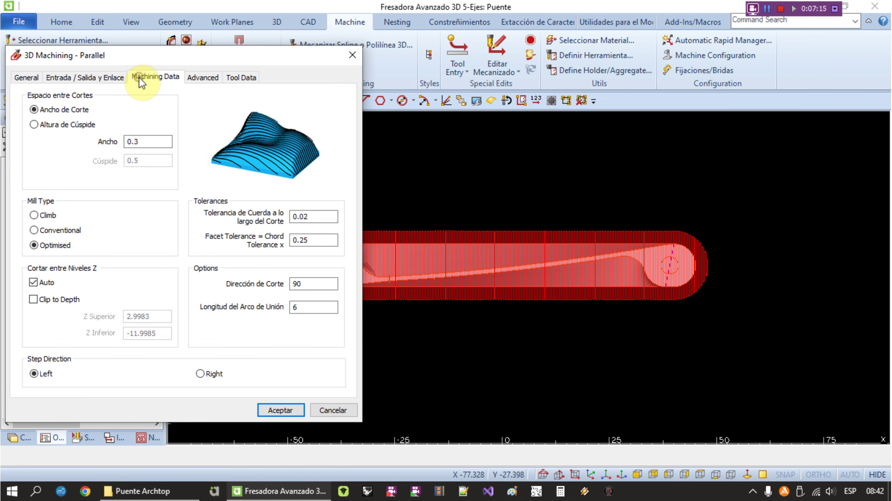
click(151, 140)
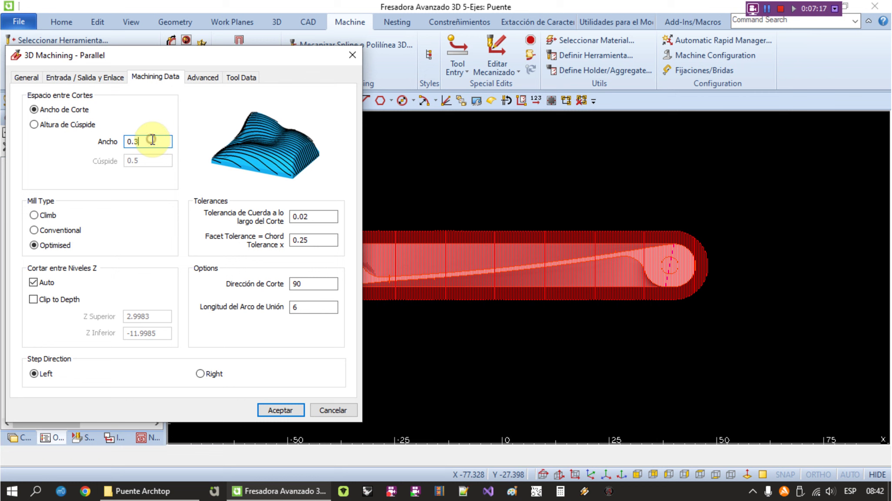
drag(300, 284, 293, 284)
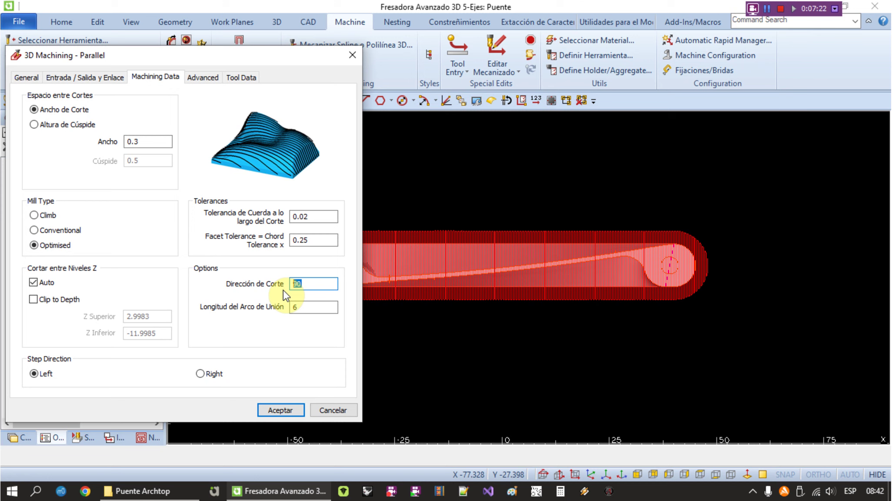
scroll(738, 253, up, 5)
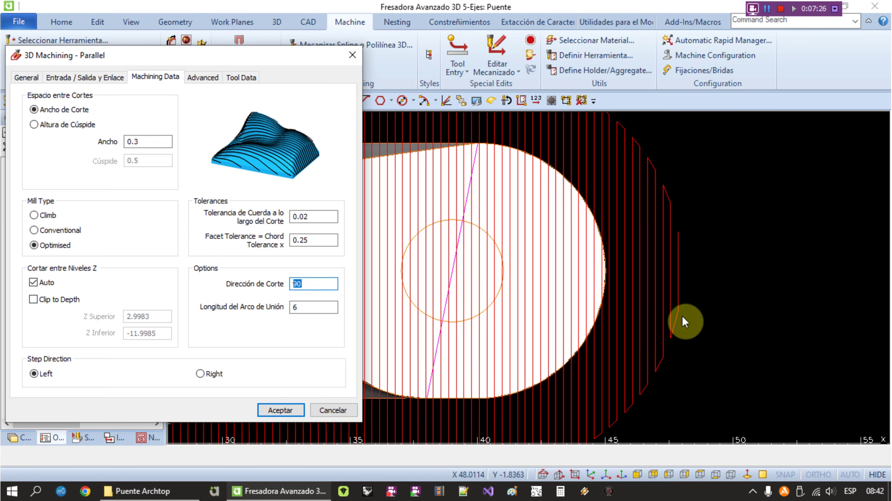
click(139, 142)
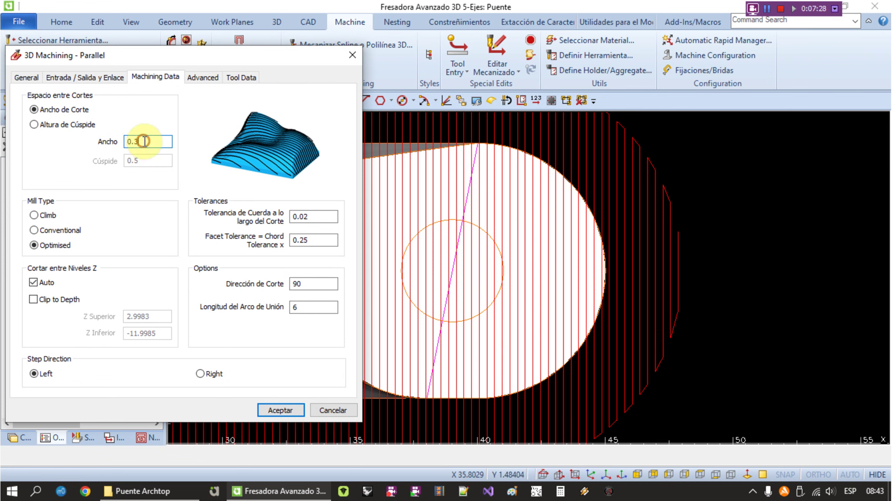
scroll(610, 307, down, 3)
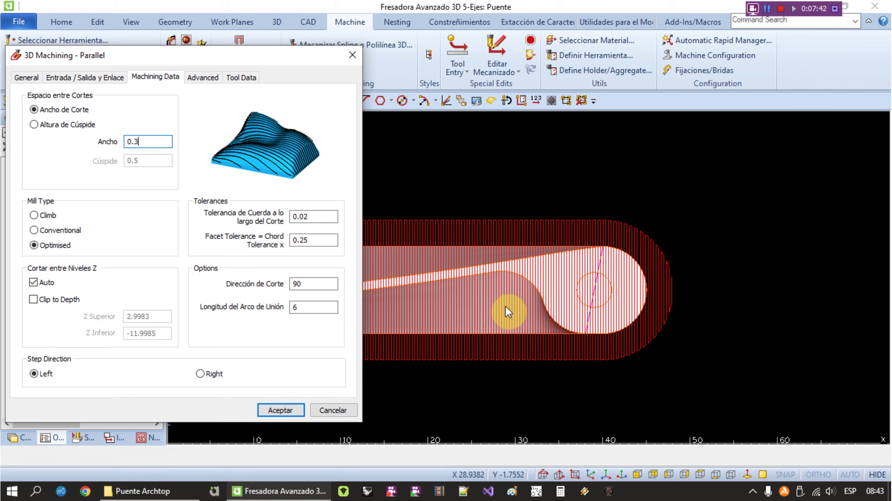
click(311, 283)
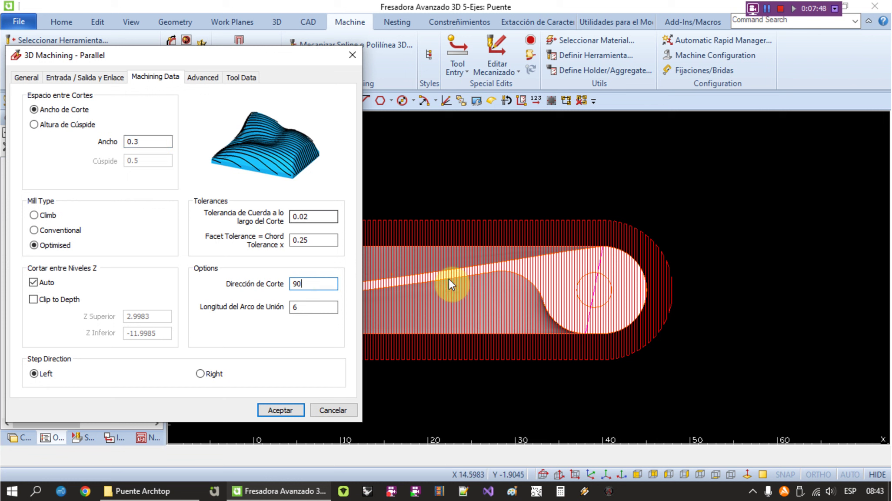
Review Op 3's spindle speed and feeds, then accept the settings.
click(237, 78)
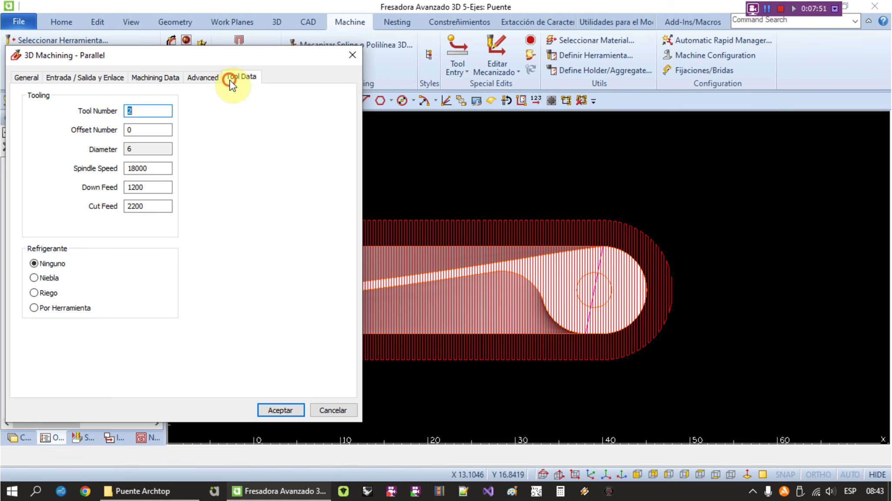
click(153, 187)
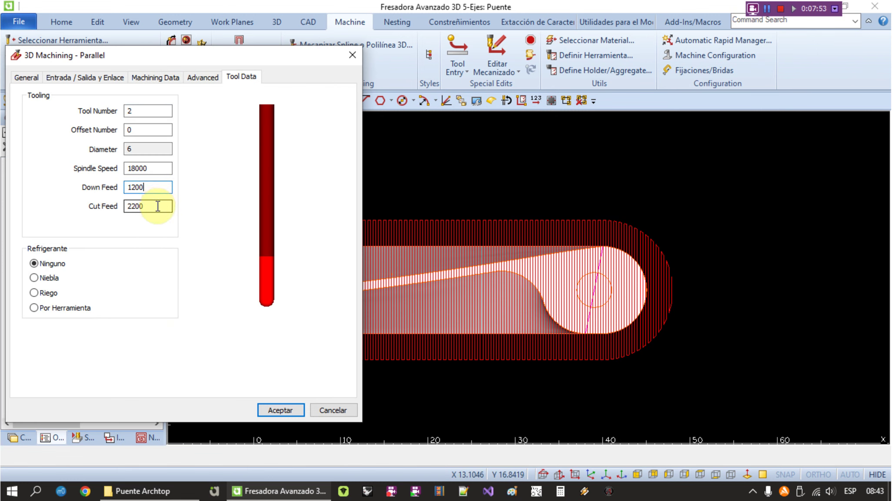
click(156, 167)
click(156, 190)
click(277, 410)
Hide Op 3 and show only Op 4's first finishing contour in a tilted 3D view.
click(26, 214)
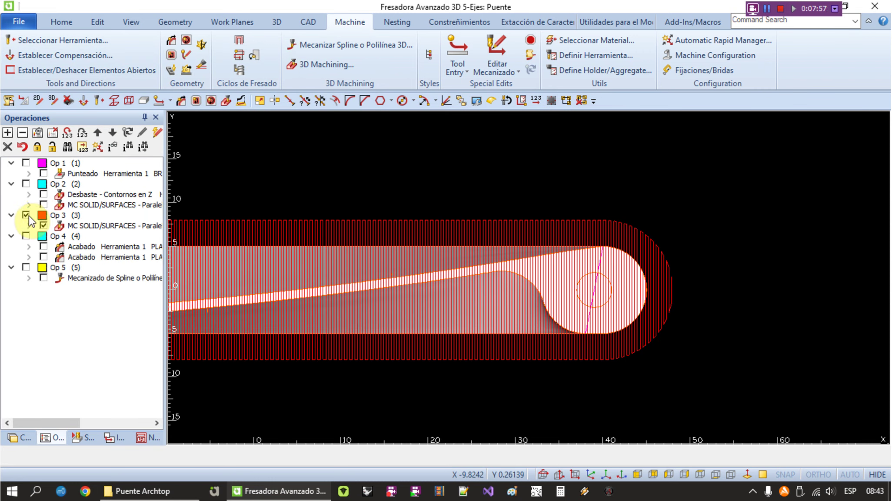
click(44, 247)
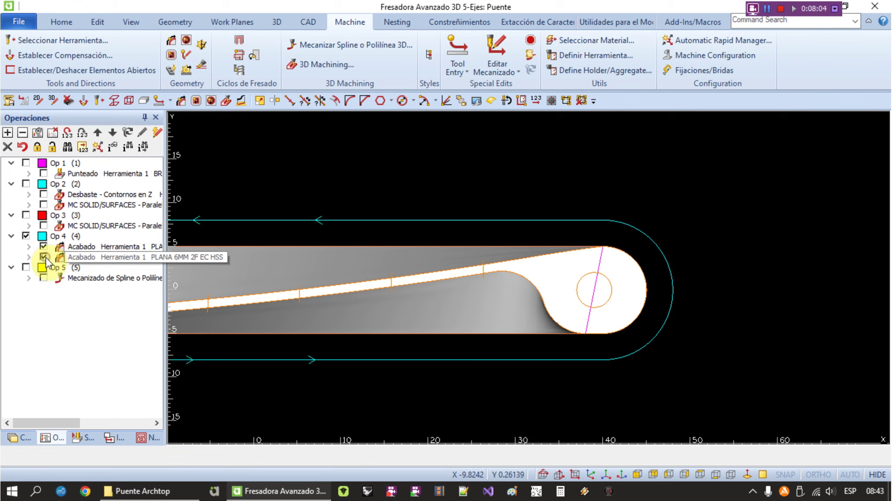
click(43, 249)
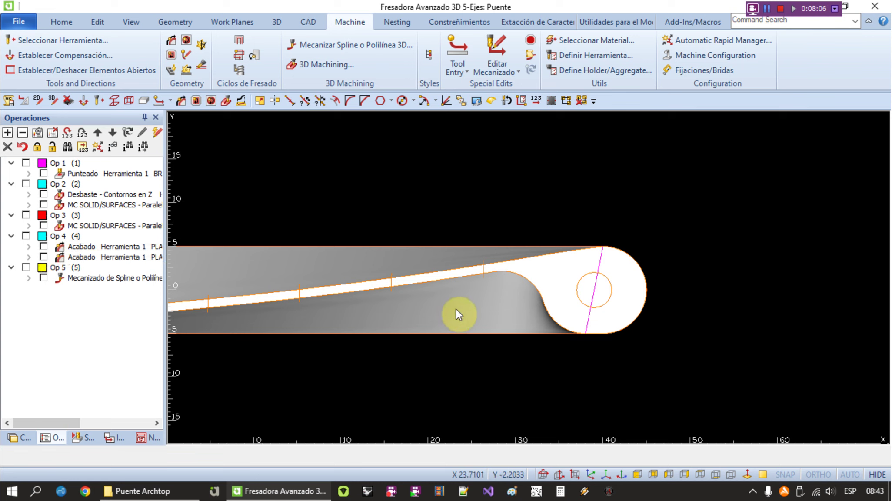
scroll(453, 313, down, 2)
click(43, 246)
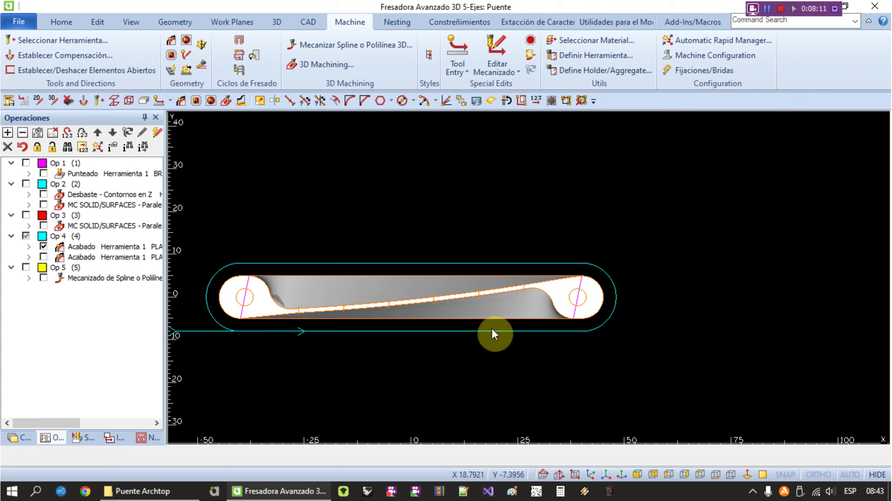
mouse_move(492, 328)
middle_down()
mouse_move(446, 344)
mouse_move(357, 318)
middle_up()
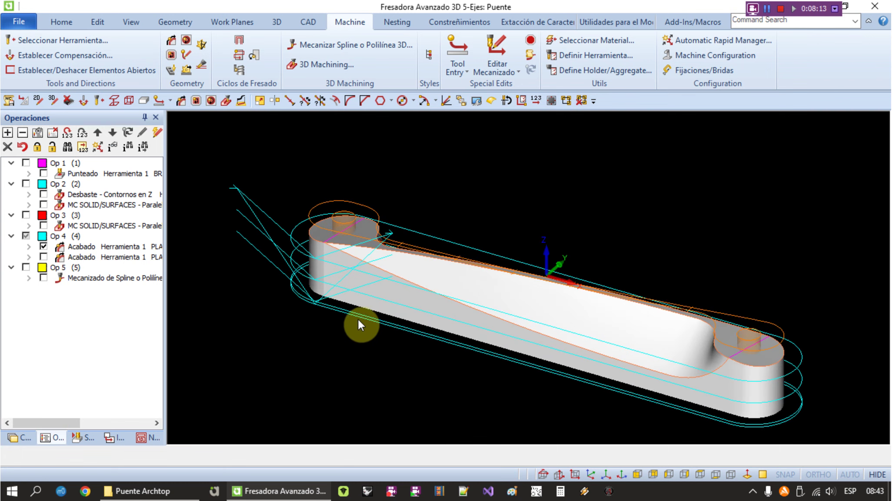
Apply automatic support tags to the first Acabado with height 2 and length 10.
right_click(119, 252)
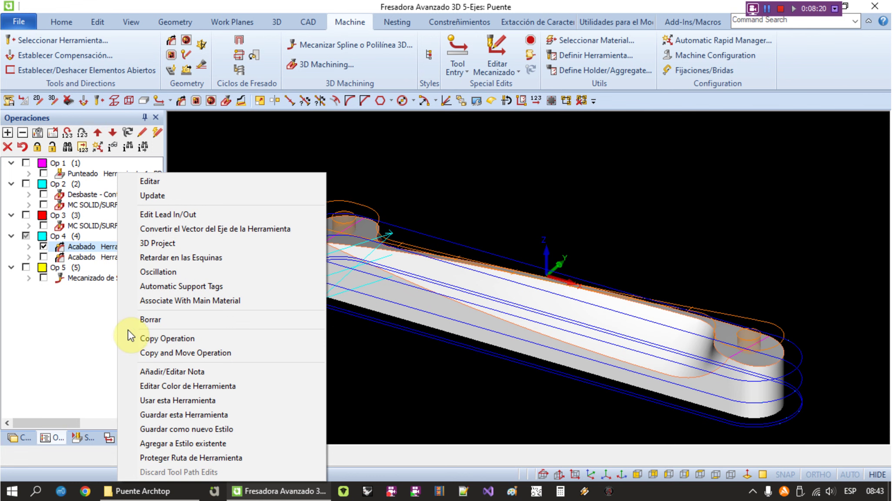
click(148, 287)
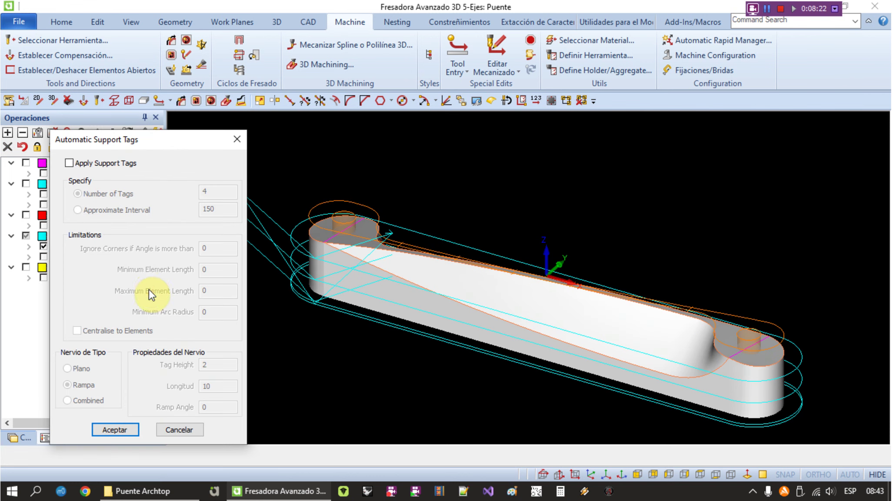
click(107, 165)
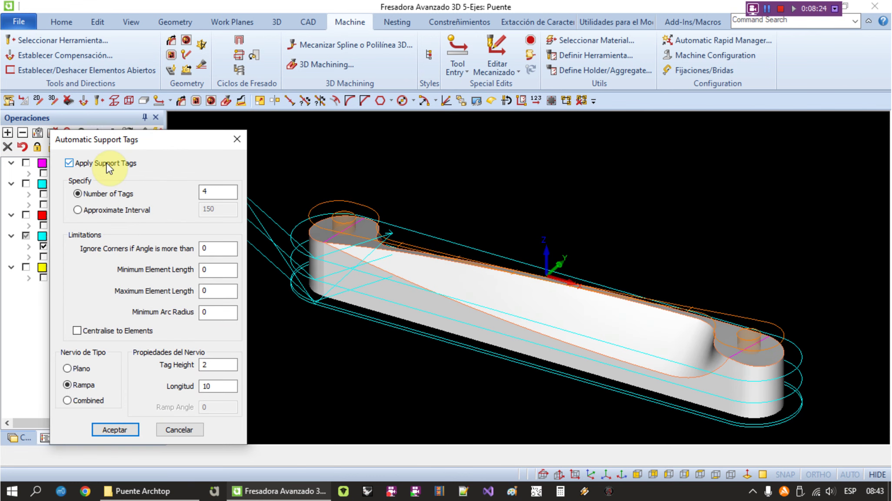
click(218, 366)
click(213, 386)
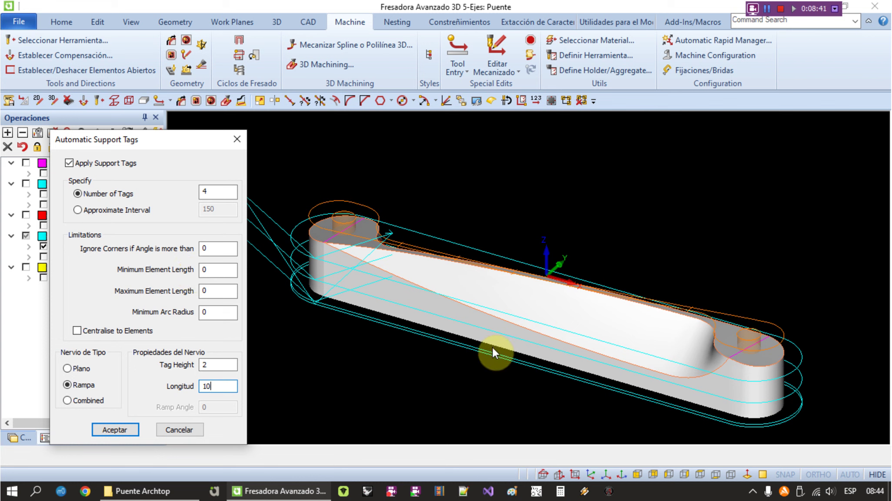
click(237, 139)
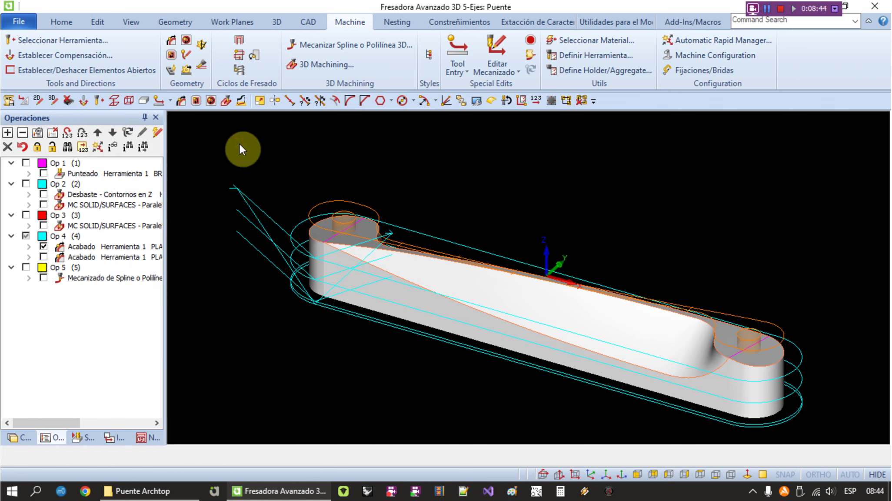
Review Op 4's first Acabado: 4.16 cut depth, stock, lead-in/out and tool data, then close.
right_click(68, 245)
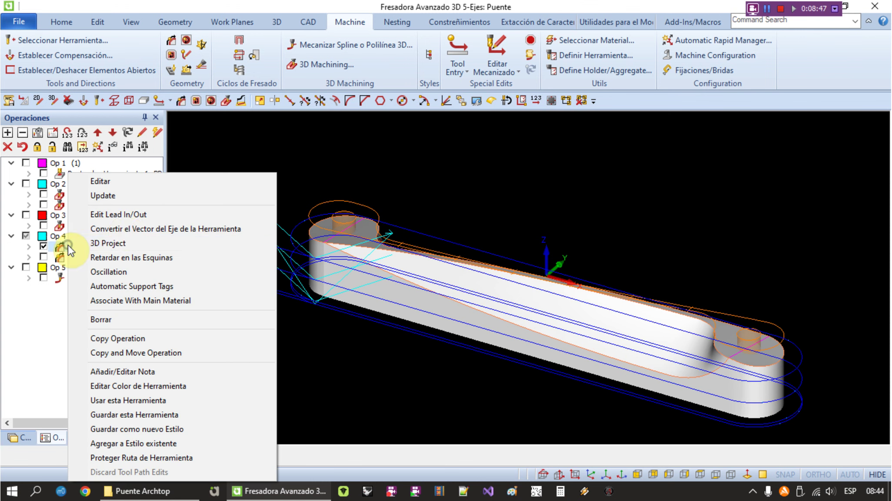
click(115, 176)
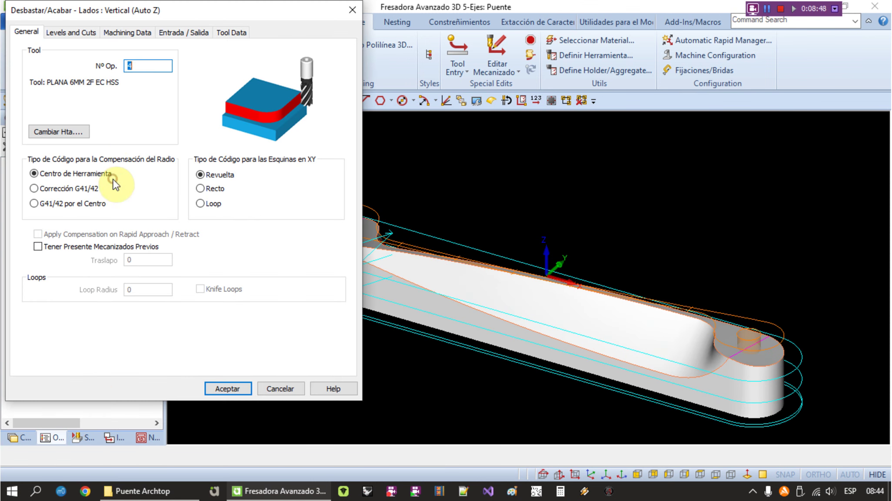
click(72, 35)
mouse_move(147, 124)
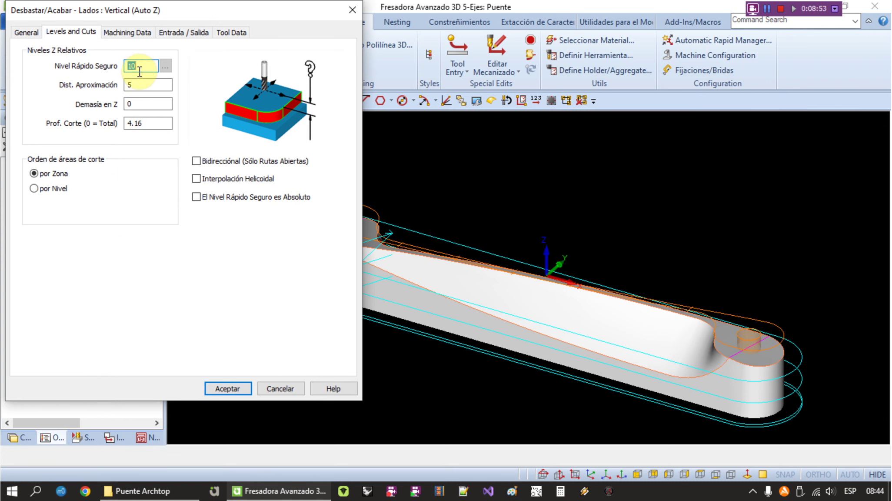
click(148, 125)
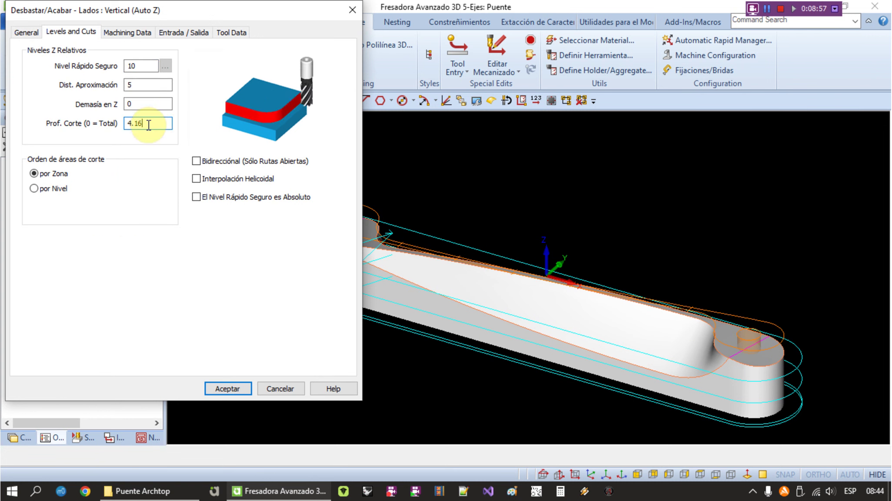
click(139, 34)
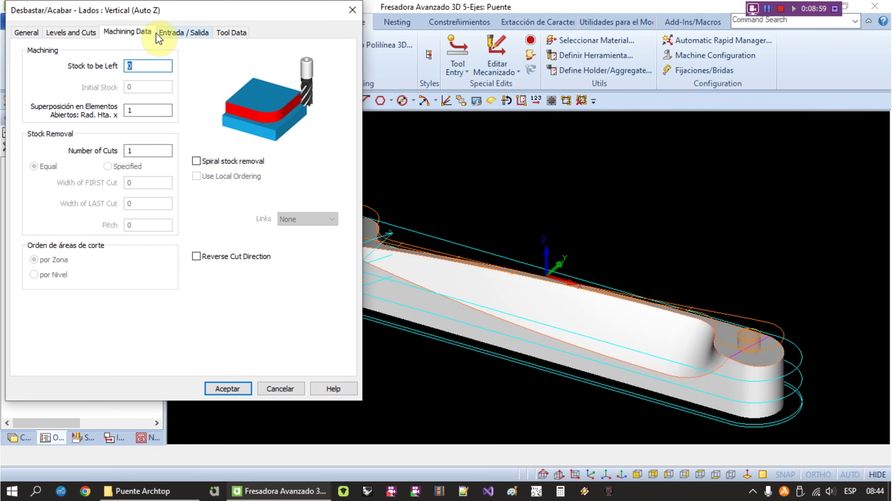
click(157, 34)
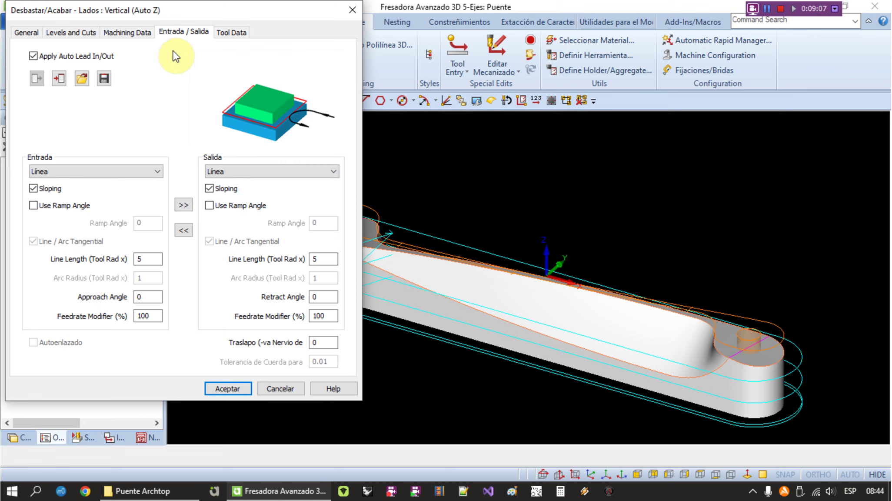
click(230, 32)
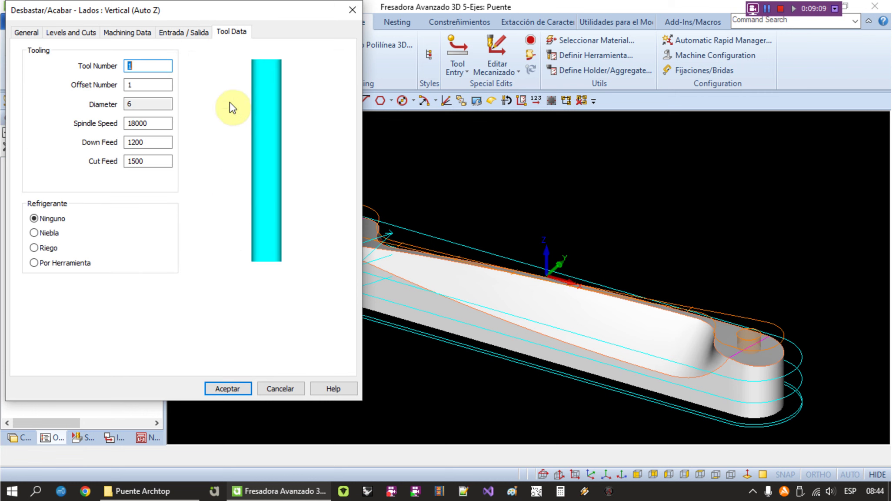
click(345, 10)
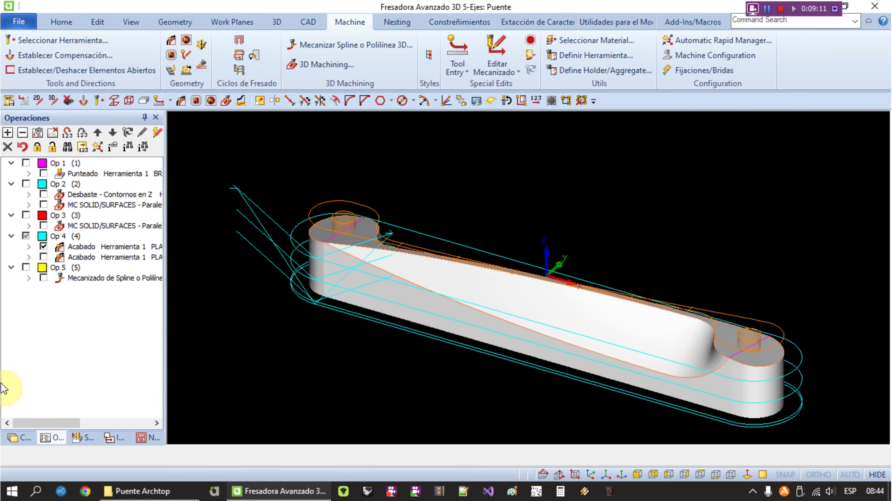
Show the Puente layer surfaces and hide the toolpath layer.
click(13, 437)
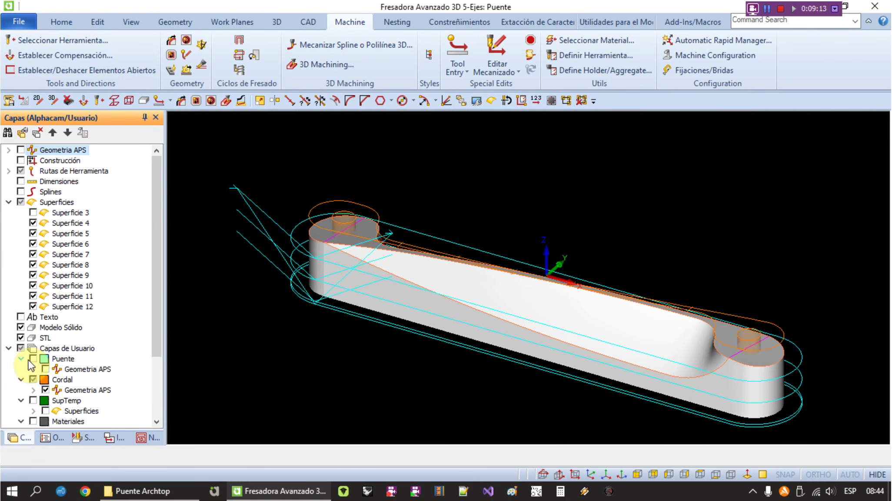
click(21, 369)
click(33, 358)
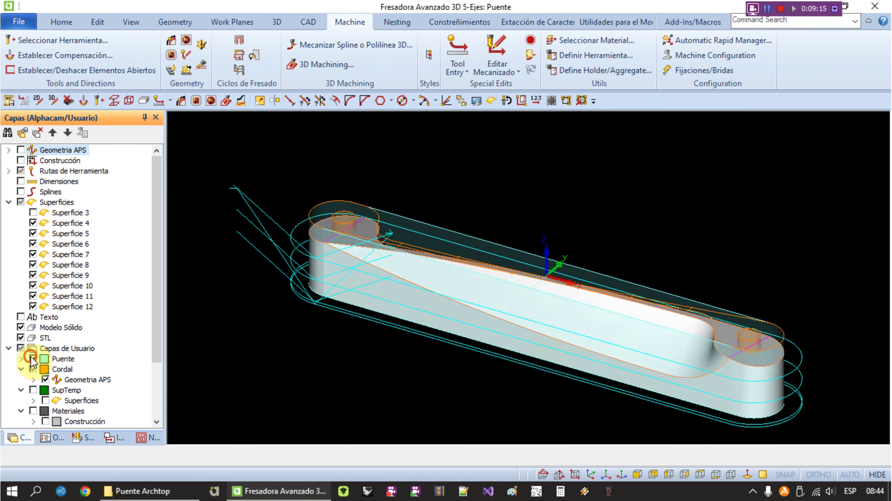
click(20, 170)
click(52, 437)
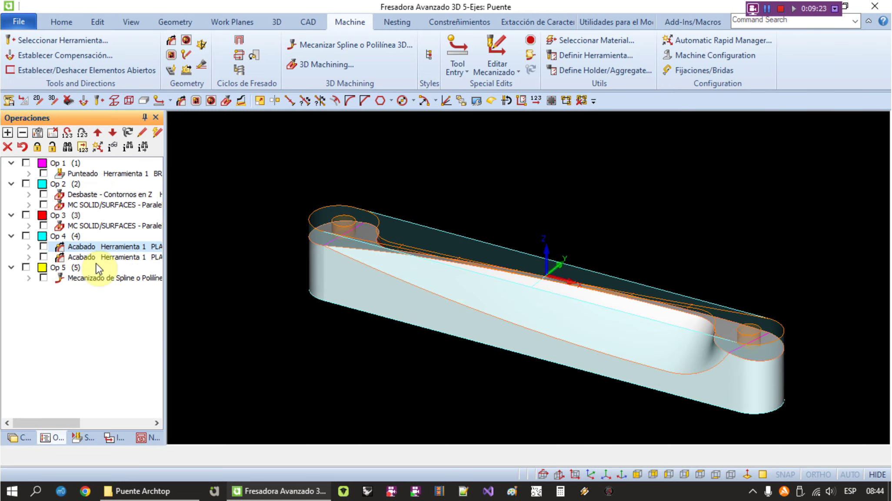
Display both Op 4 finishing toolpaths and inspect the second pass's actions.
click(43, 246)
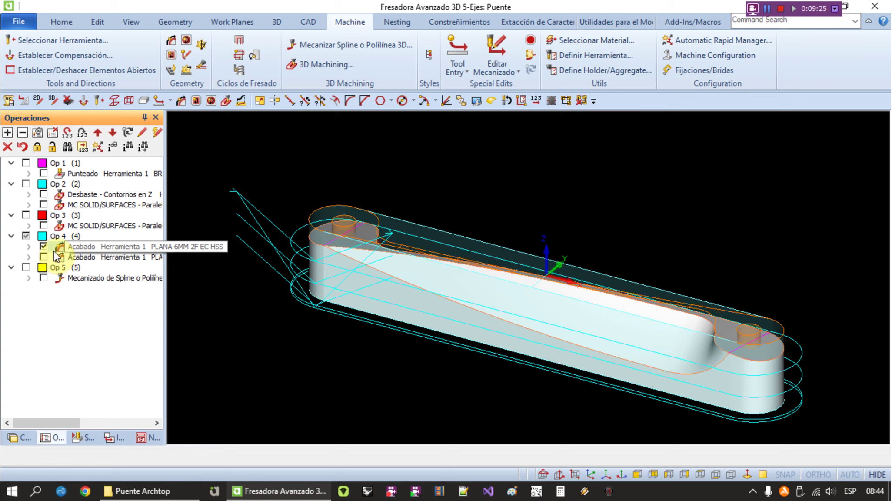
right_click(70, 247)
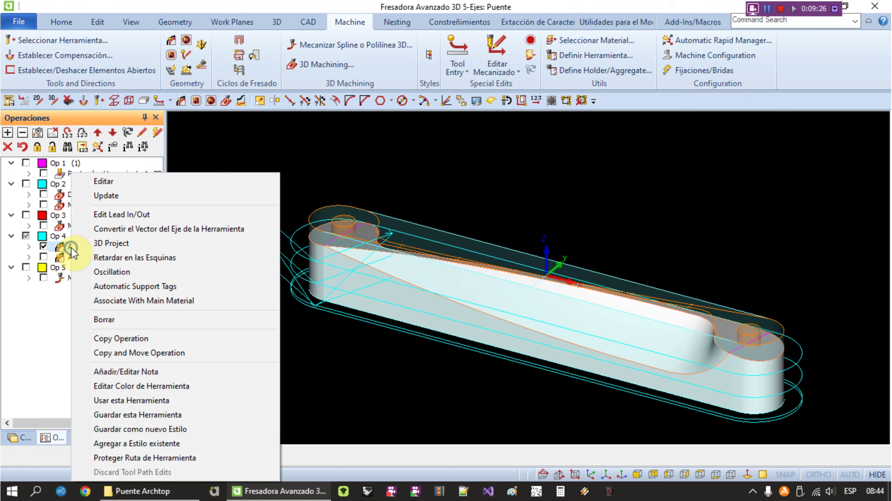
click(37, 358)
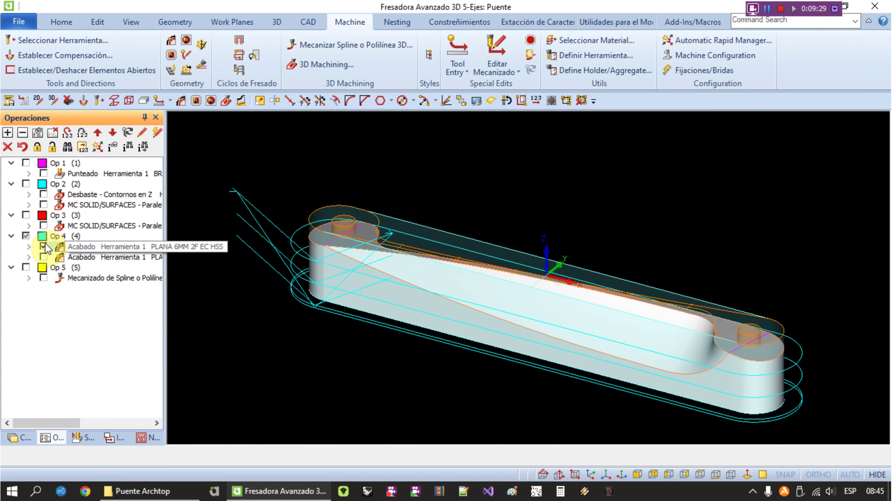
click(44, 256)
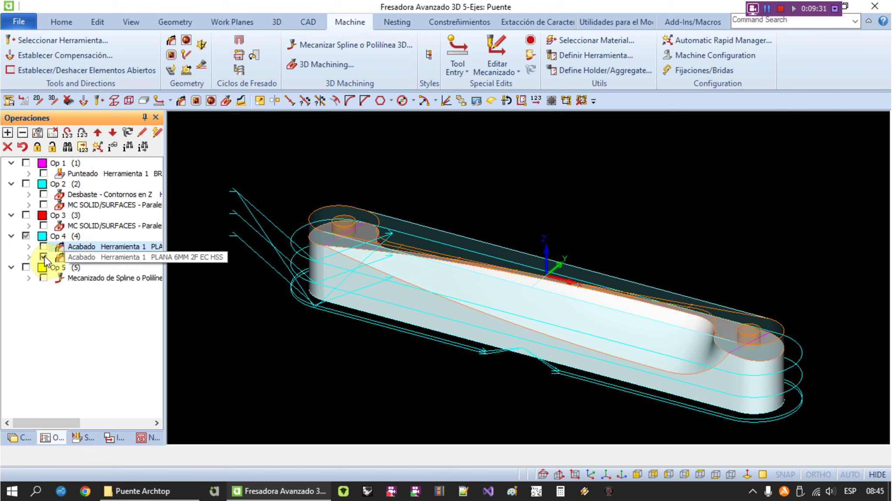
right_click(84, 263)
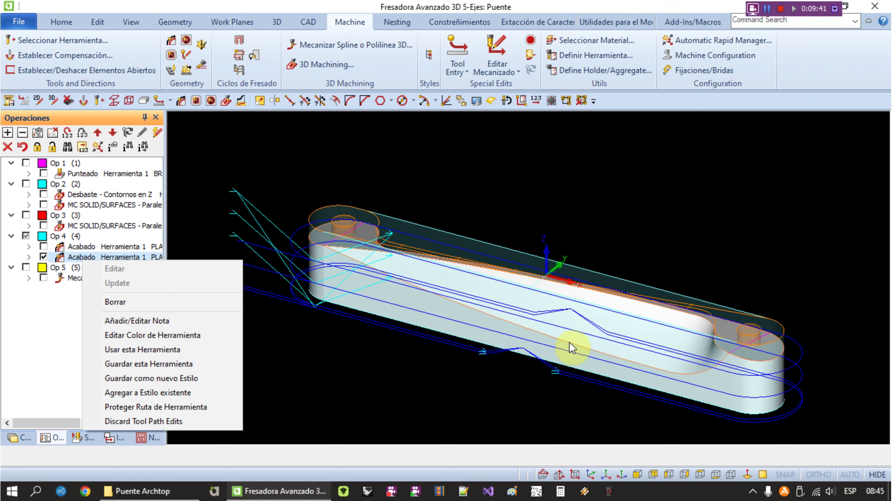
click(125, 270)
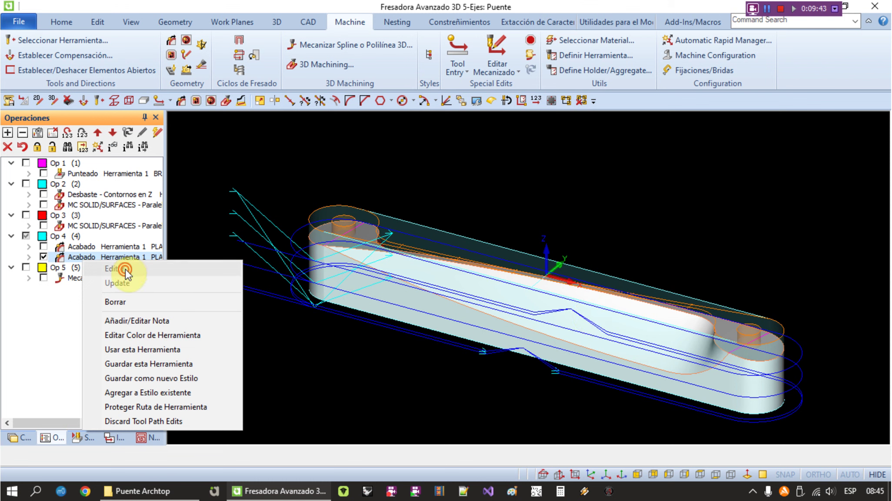
Delete the second Op 4 finishing pass, copy the first as a new operation, view top.
right_click(64, 257)
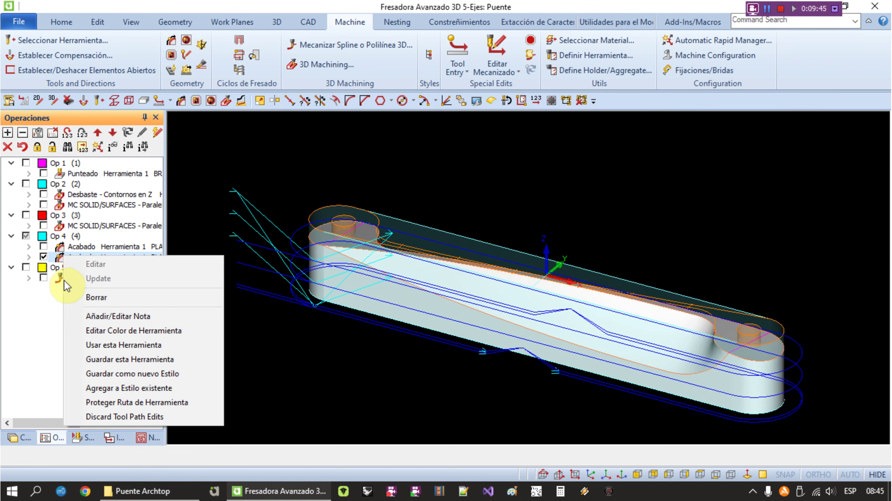
click(78, 296)
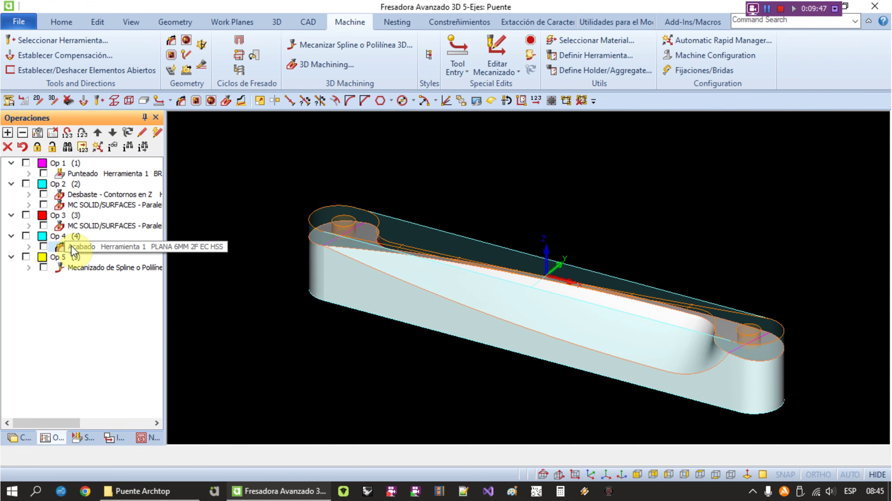
right_click(71, 248)
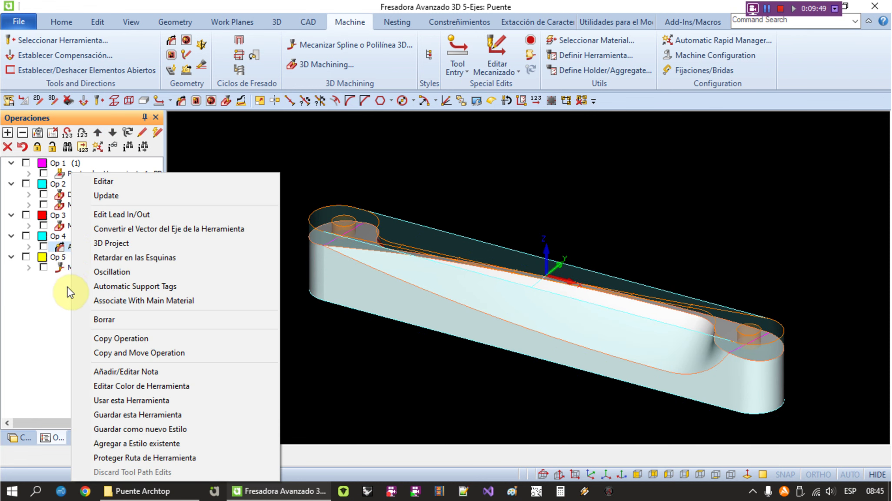
click(89, 338)
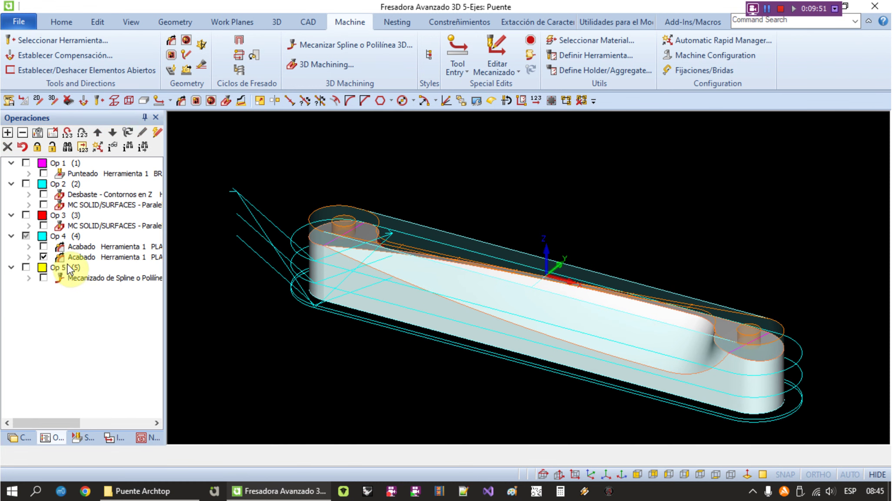
click(355, 408)
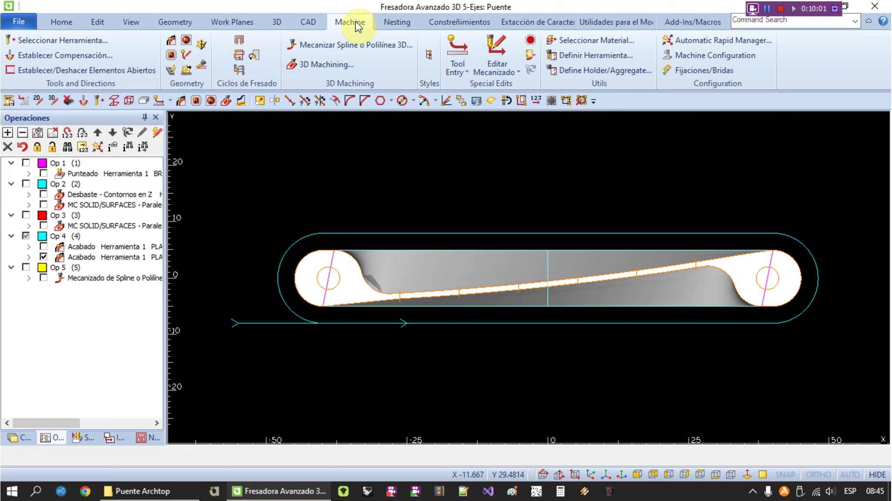
Set up a ramp support tag with retract level -10 and length 8.
click(501, 69)
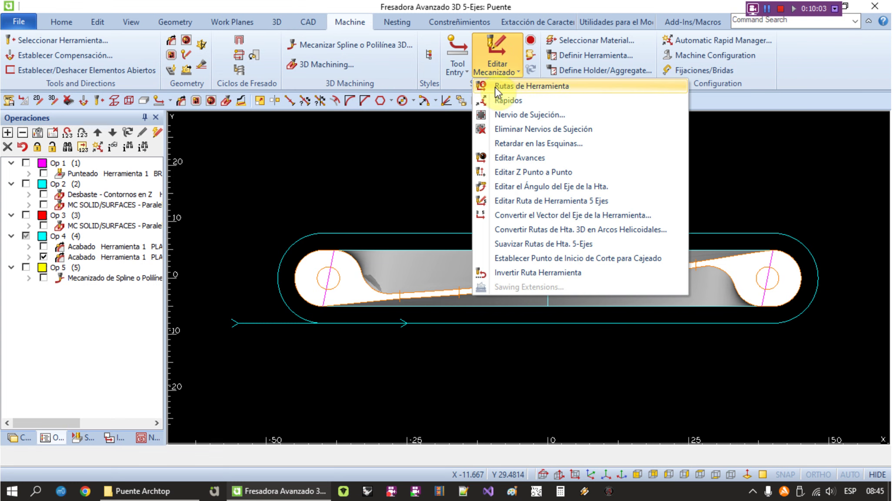
click(510, 113)
click(514, 227)
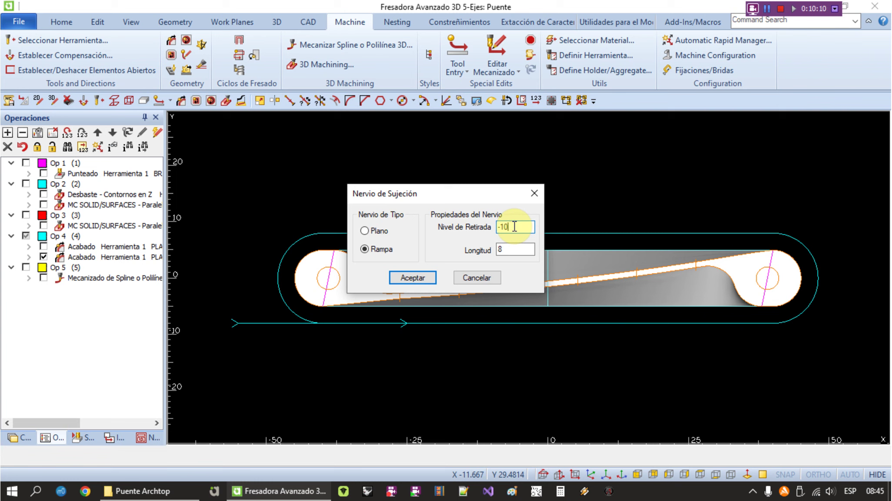
double_click(514, 226)
double_click(506, 249)
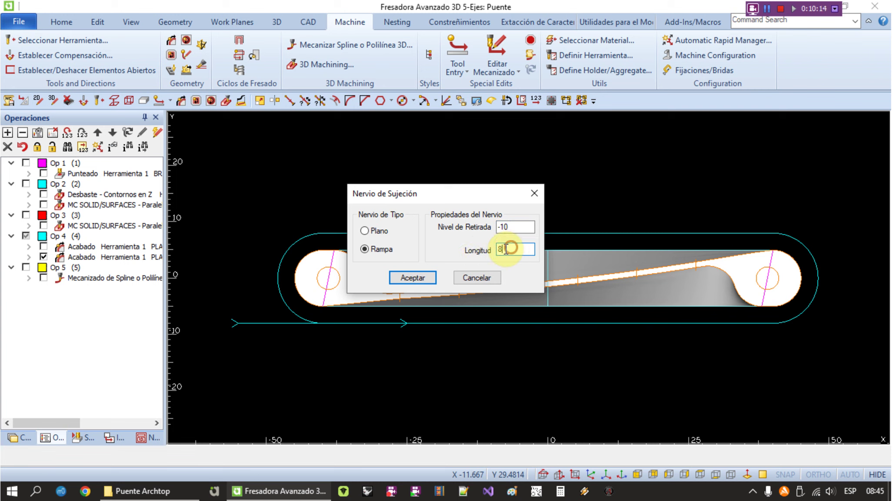
click(371, 252)
click(407, 278)
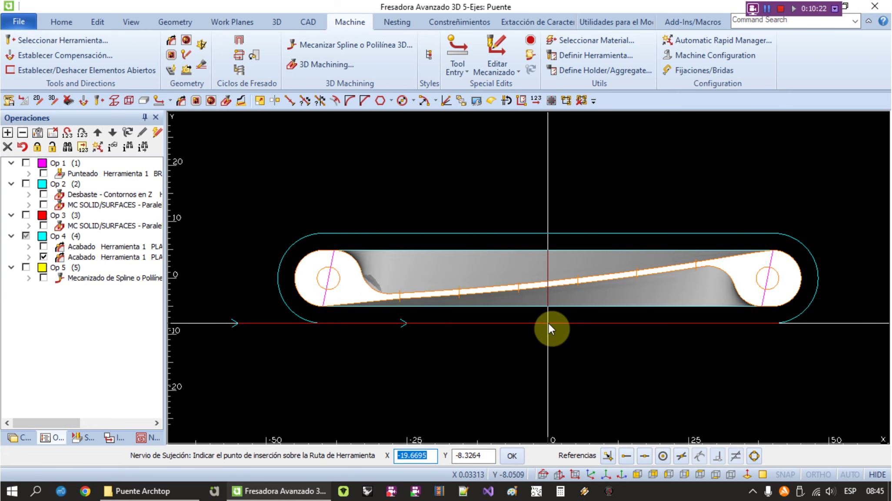
Place tags on the lower and upper toolpath lines, accepting the non-editable warning.
click(548, 323)
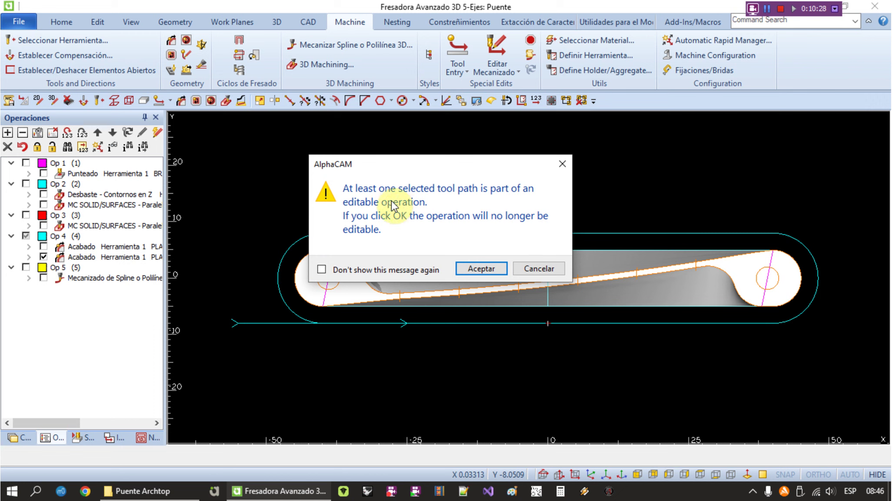
click(482, 268)
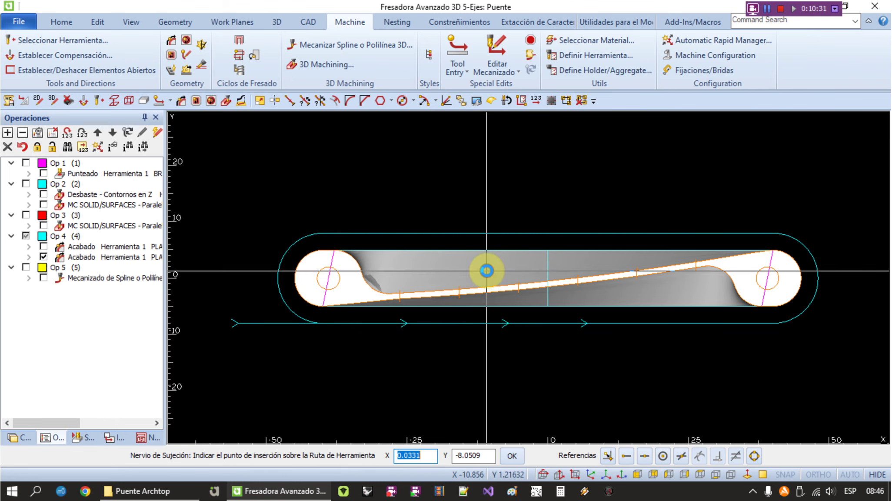
click(548, 234)
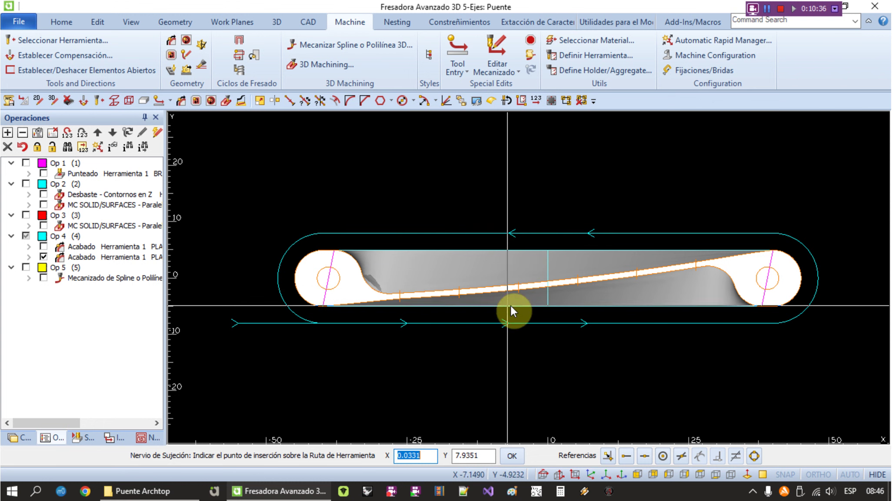
click(84, 438)
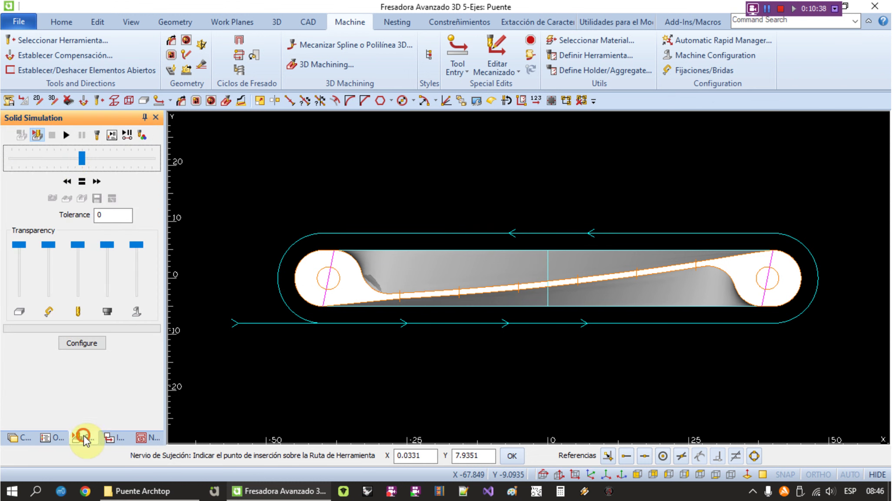
Play the solid simulation to the end, tilt to inspect the tagged stock, then exit.
click(68, 140)
click(68, 139)
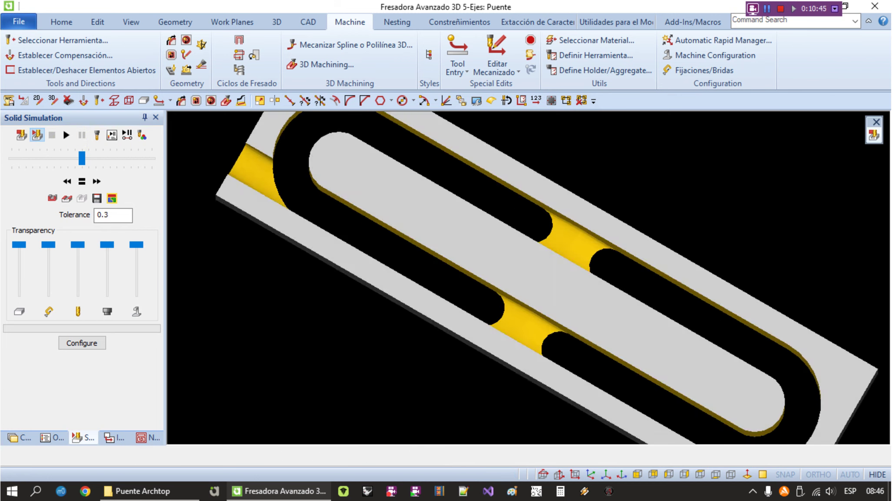
drag(506, 278, 319, 243)
right_click(317, 248)
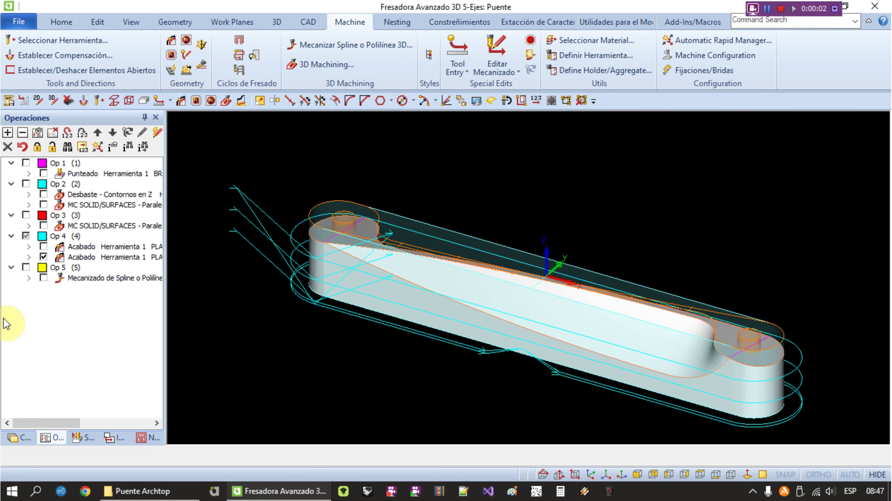
Hide Op 4's finishing paths, show Op 5 Mecanizado de Spline, and zoom into the part.
click(44, 257)
click(43, 277)
middle_drag(260, 296, 266, 335)
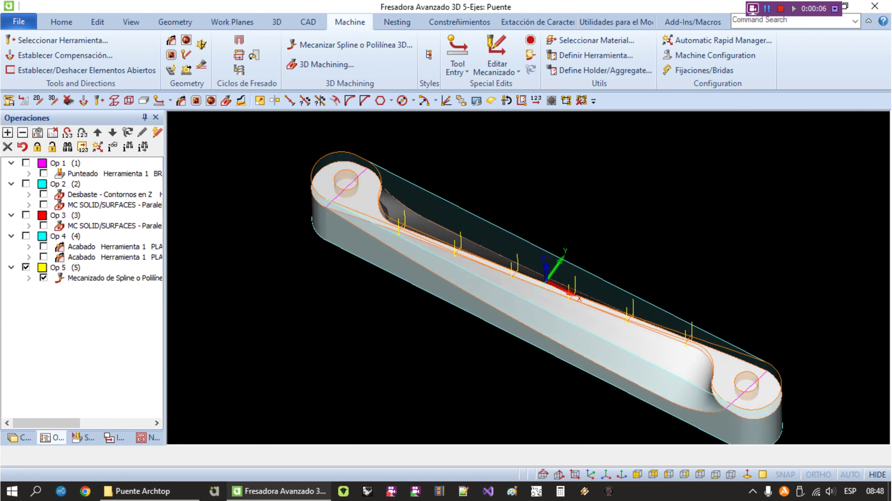
scroll(397, 228, up, 2)
scroll(396, 227, up, 1)
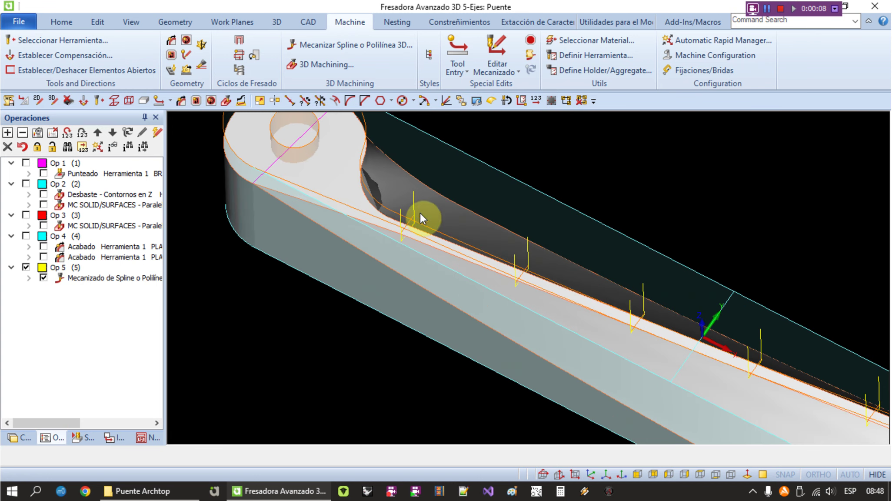
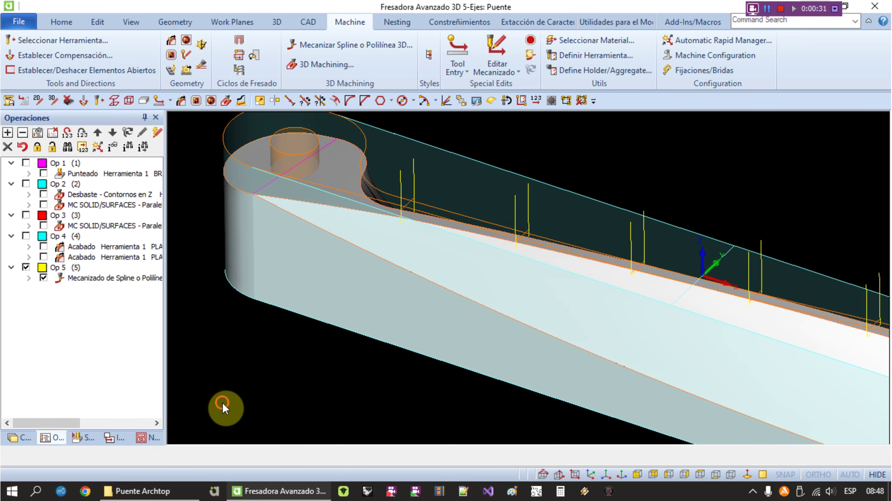
Switch to top view and hide all layers so the bridge model disappears.
key(t)
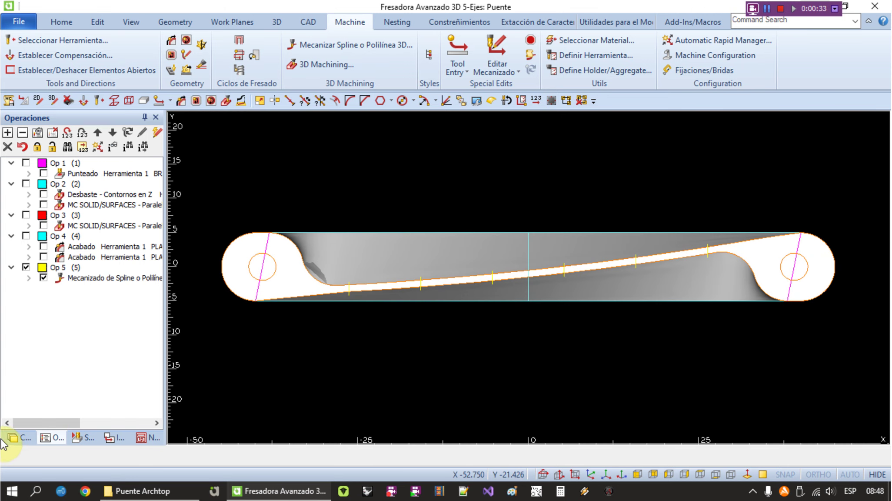
click(13, 436)
click(37, 132)
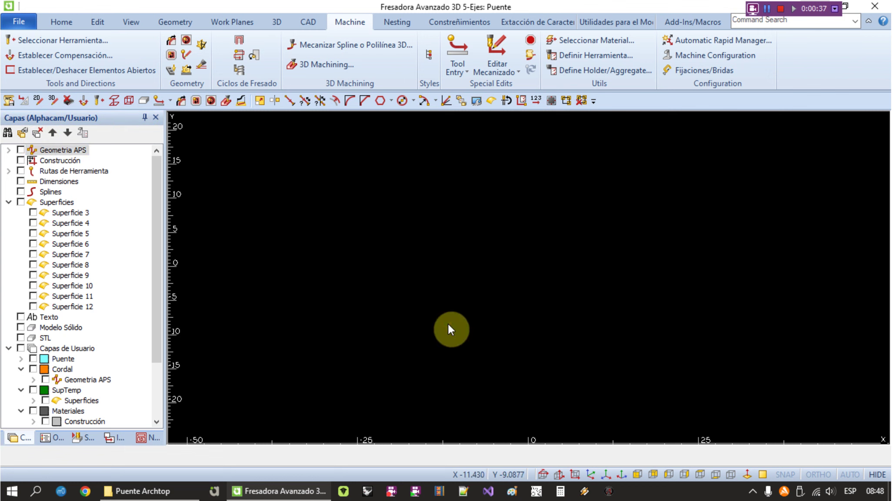
Draw a horizontal line from 0,0 to X 54 (10.8×5), Y 0.
click(231, 71)
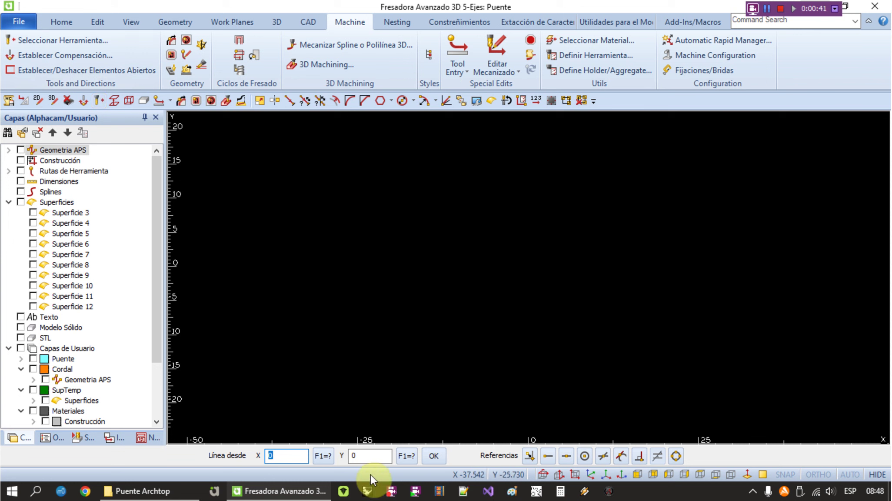
click(432, 456)
text(10.8)
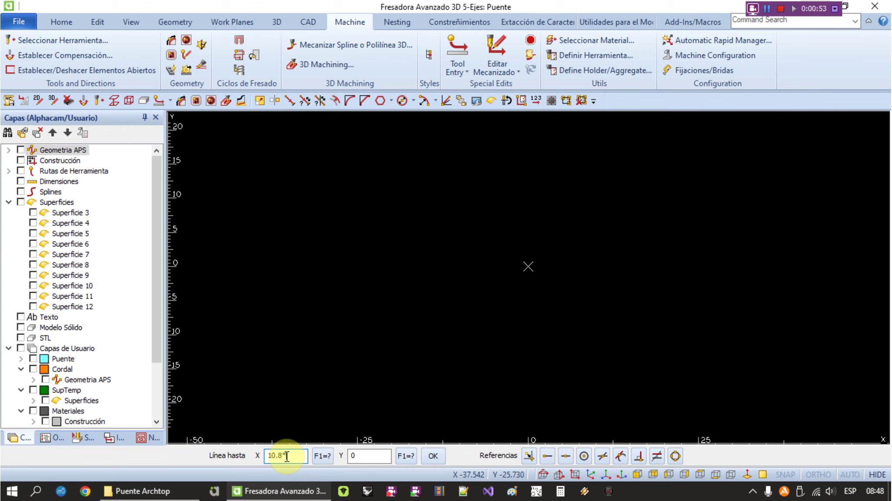
key(Tab)
key(Return)
key(Escape)
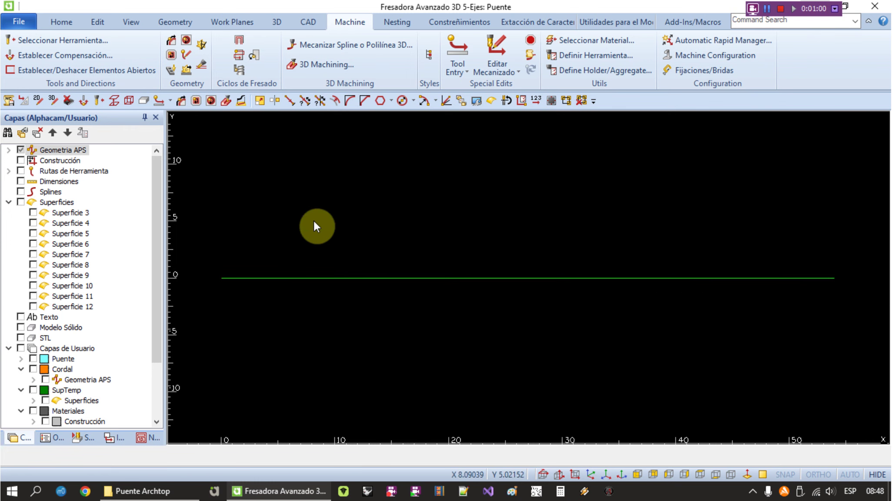
Place 6 equispaced circles along the 54-unit line.
click(168, 22)
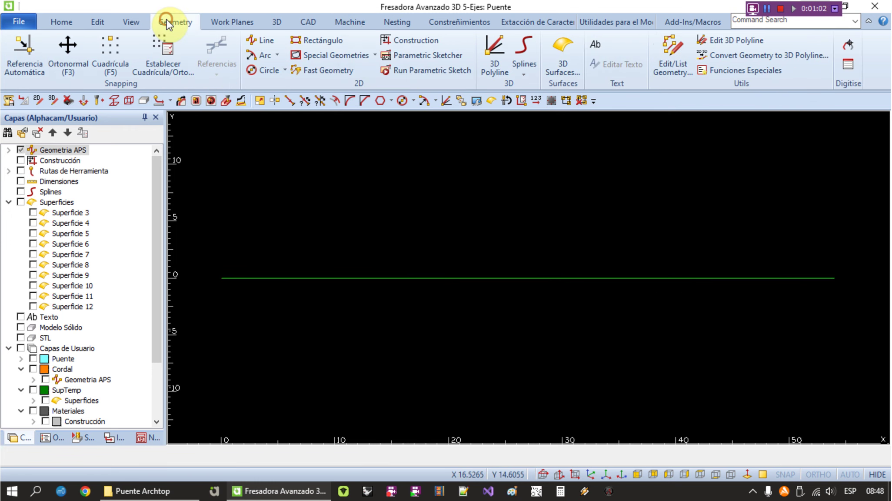
click(375, 55)
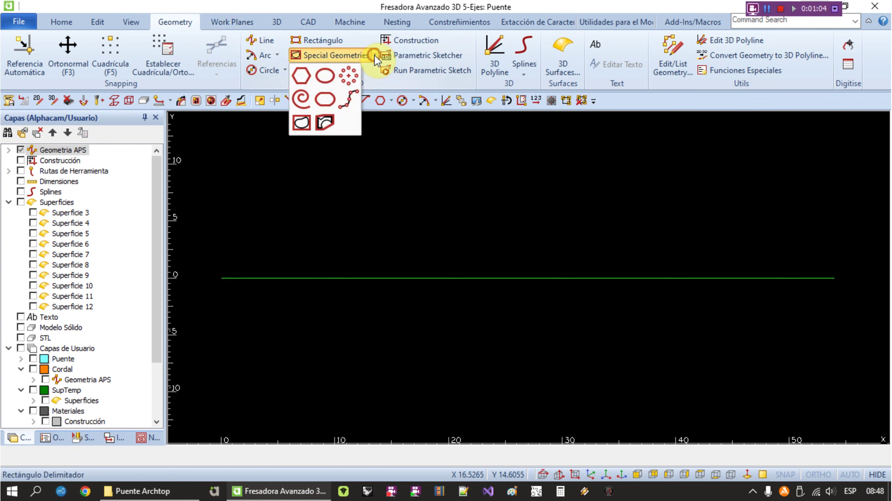
click(349, 99)
double_click(410, 237)
text(6)
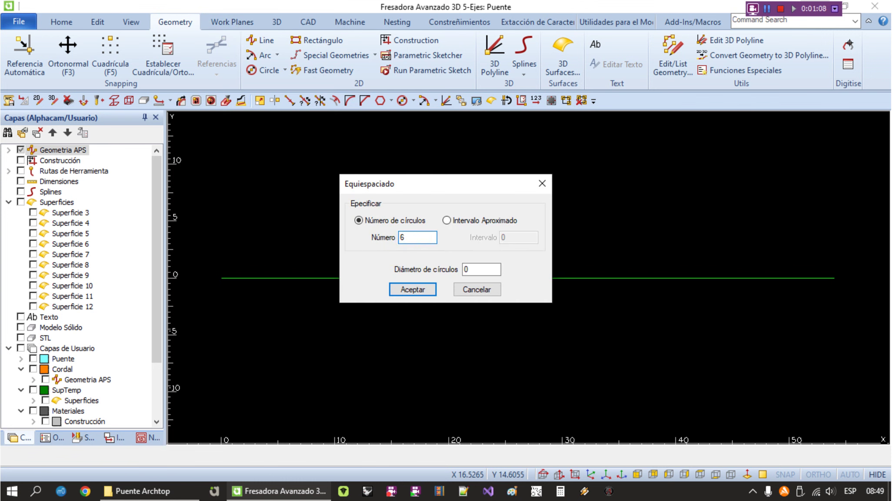
key(Tab)
key(Return)
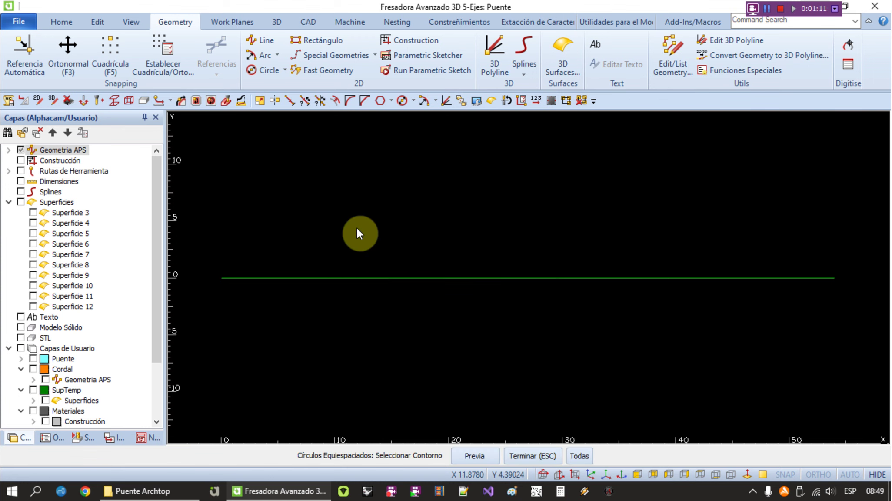
click(386, 278)
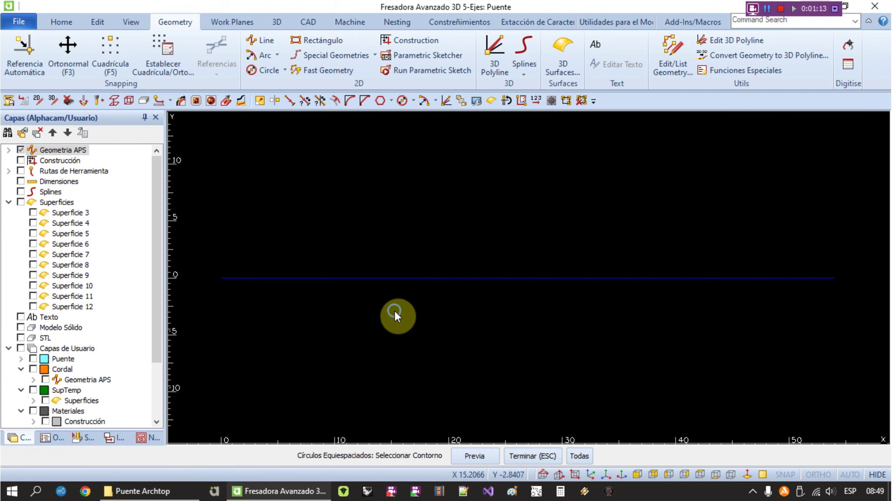
scroll(219, 283, up, 2)
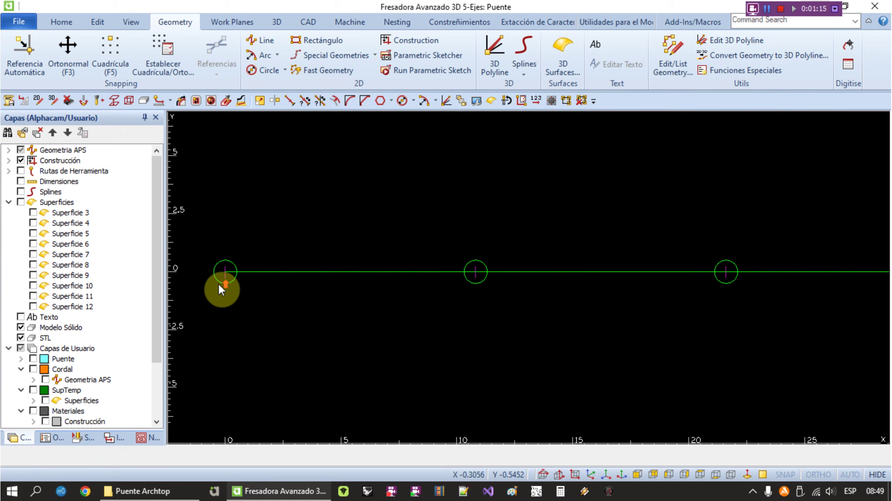
scroll(224, 278, down, 1)
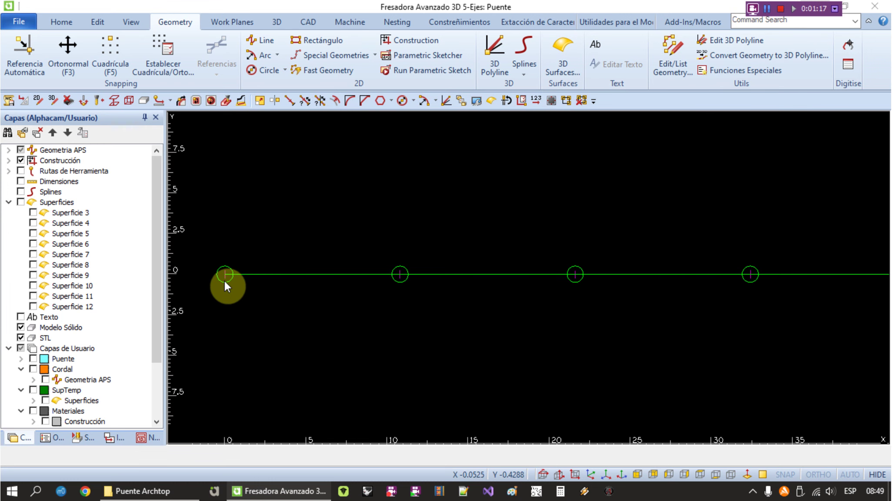
Add a horizontal 10.8 dimension between two neighbouring circles, below the line.
click(224, 280)
click(491, 337)
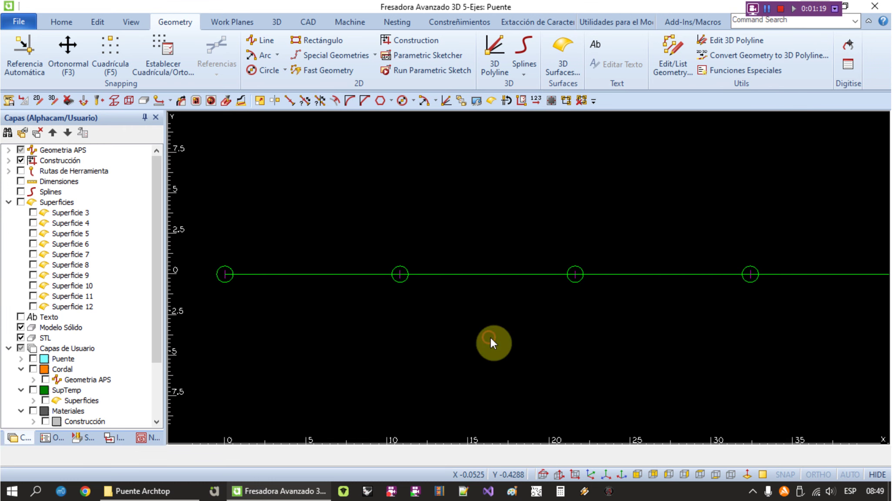
click(224, 275)
click(401, 277)
scroll(331, 302, up, 2)
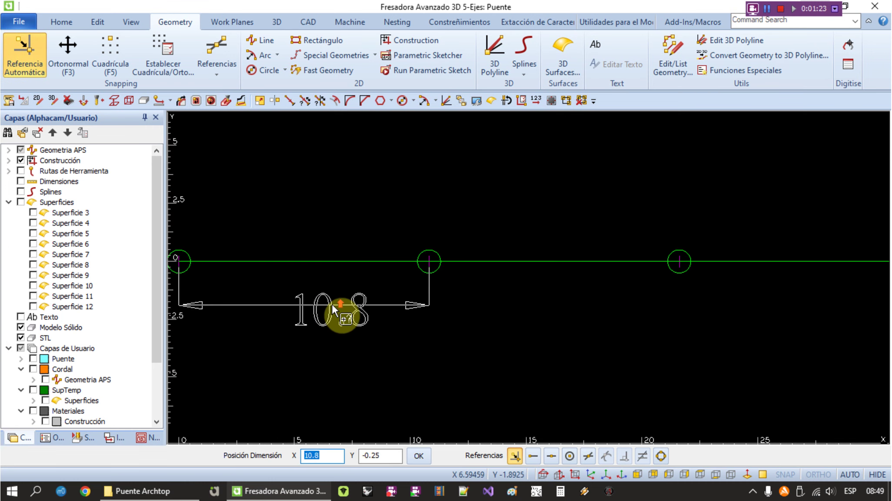
click(332, 303)
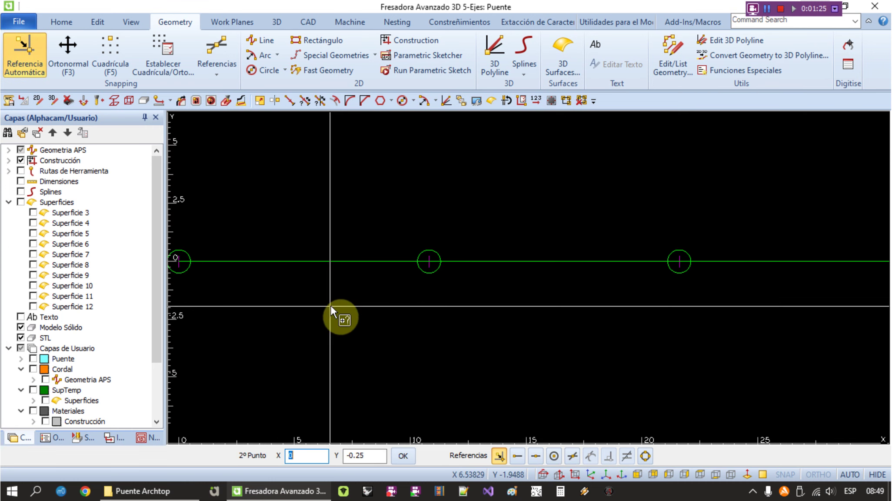
key(Escape)
scroll(331, 306, down, 2)
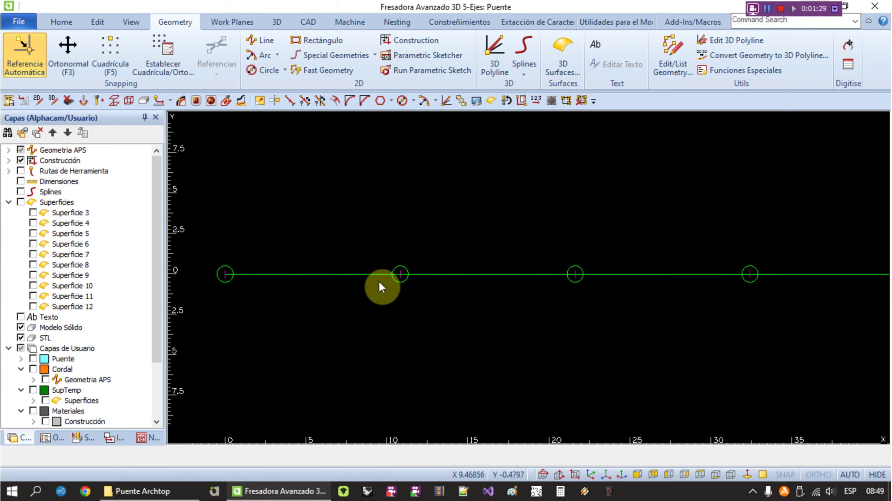
scroll(534, 284, down, 2)
scroll(513, 278, down, 4)
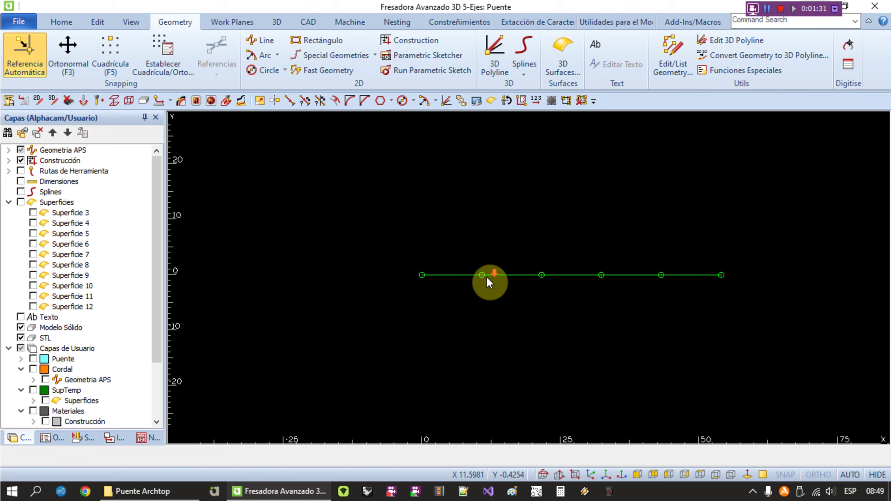
Move the line and circles from base point X 27 to 0,0, centring them on the origin.
click(504, 304)
click(387, 240)
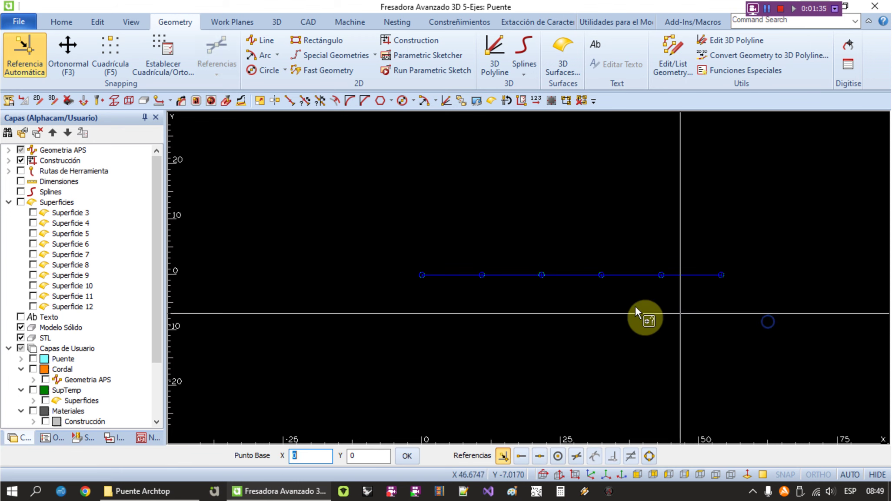
click(569, 275)
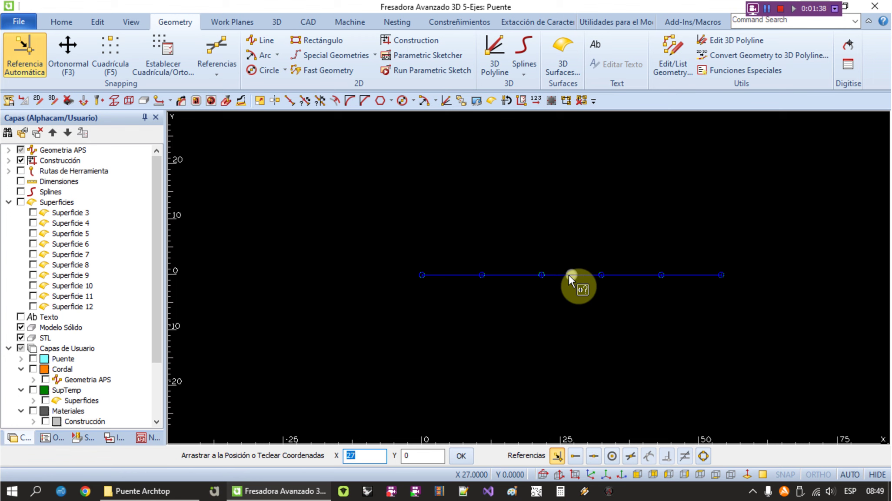
text(0)
key(Tab)
text(0)
key(Return)
scroll(279, 289, up, 1)
scroll(244, 219, up, 3)
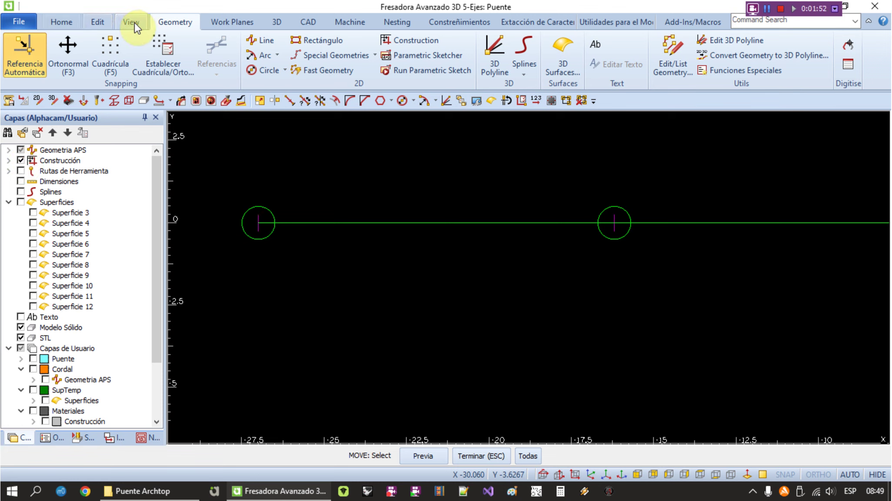
Change elements from the Construcción layer to the ordinary geometry layer.
click(95, 22)
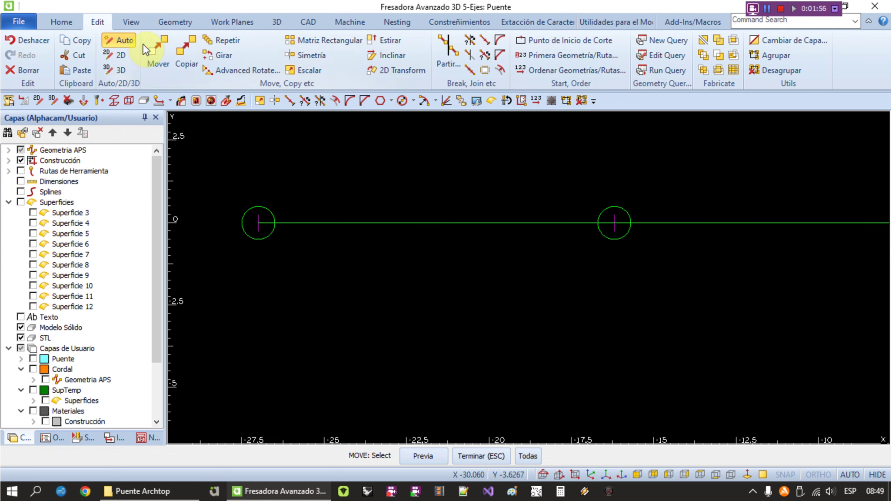
click(776, 41)
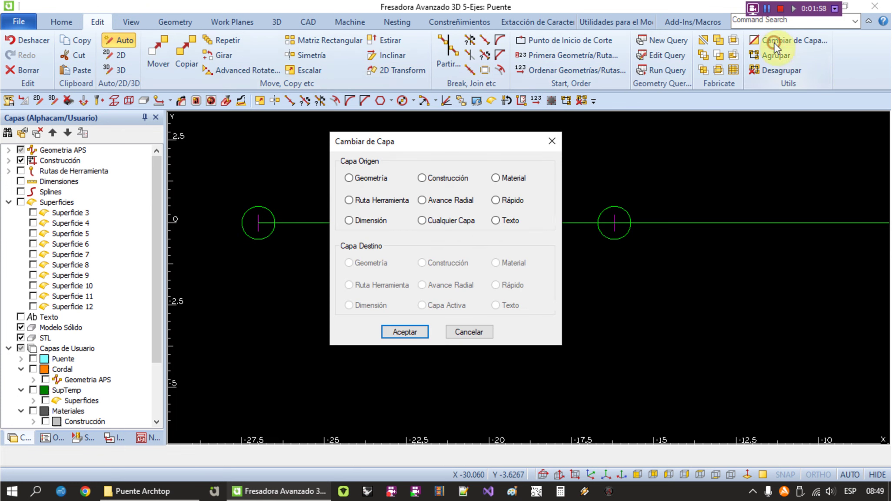
click(452, 180)
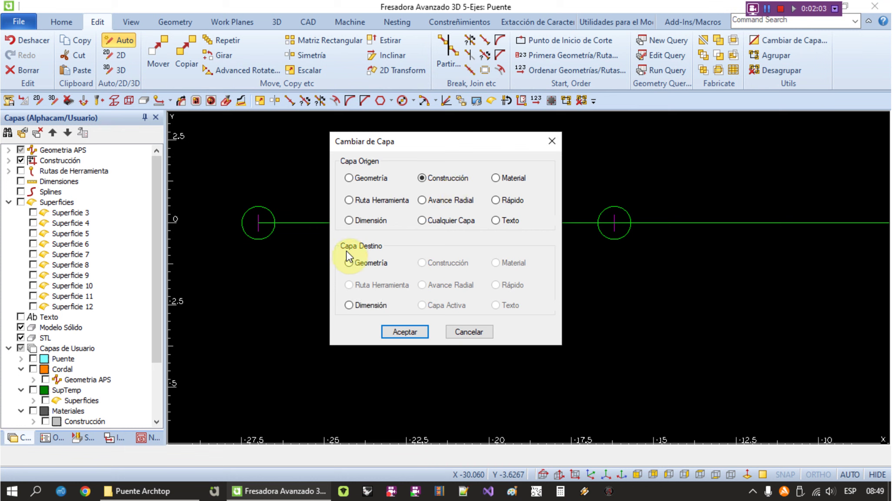
click(349, 263)
click(405, 331)
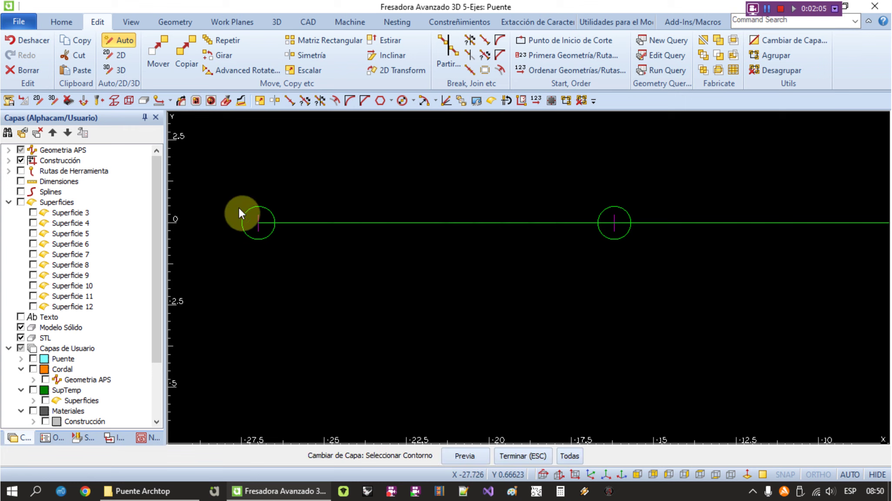
Zoom around the centre line so all its circles are in view.
scroll(504, 196, down, 2)
click(507, 163)
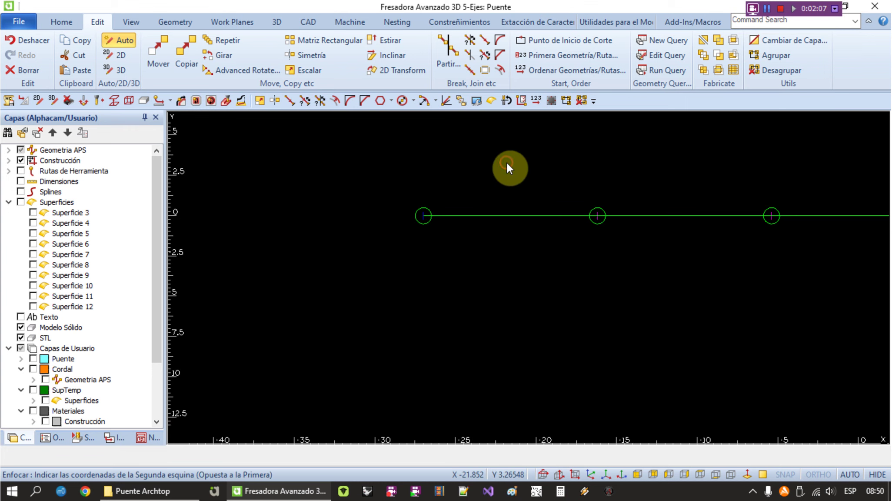
click(629, 196)
scroll(713, 204, up, 4)
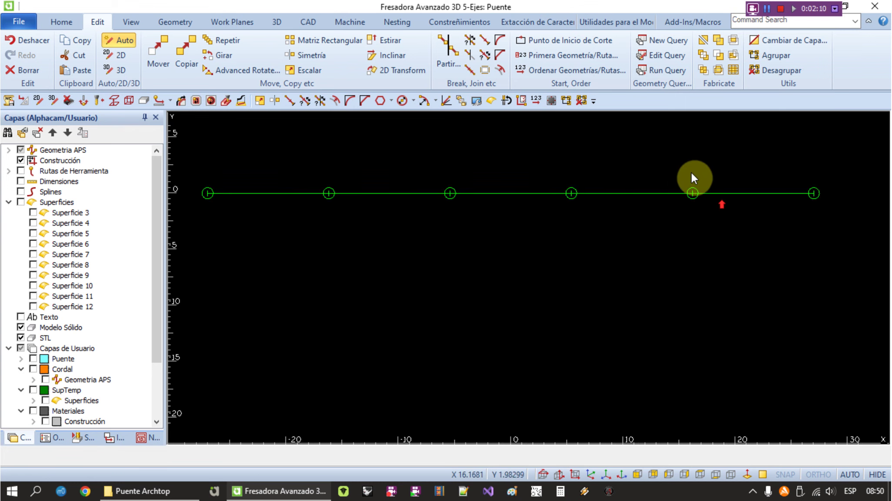
scroll(691, 173, up, 3)
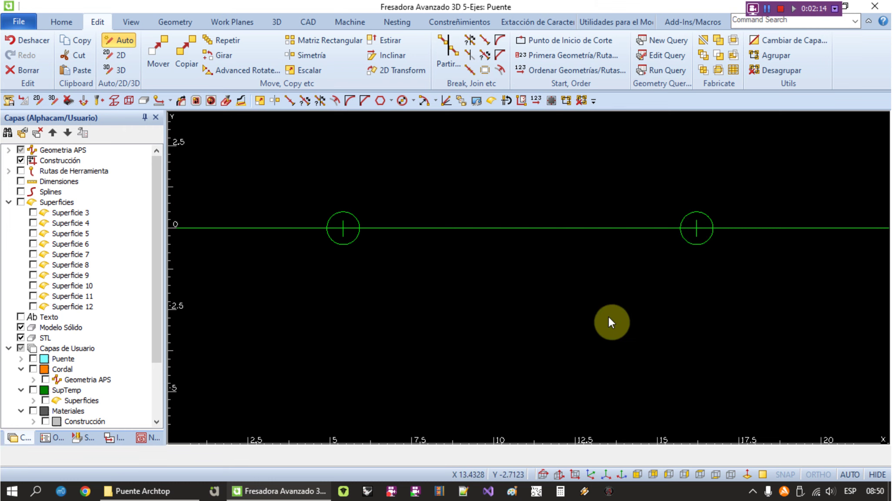
scroll(565, 313, down, 1)
scroll(474, 315, down, 2)
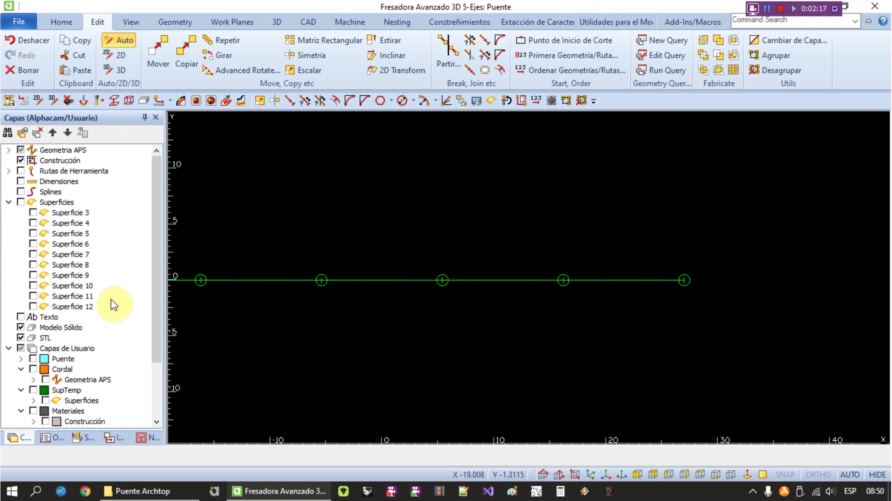
Show the Puente layer and pick its outline as the Extend boundary.
click(34, 358)
scroll(501, 304, down, 1)
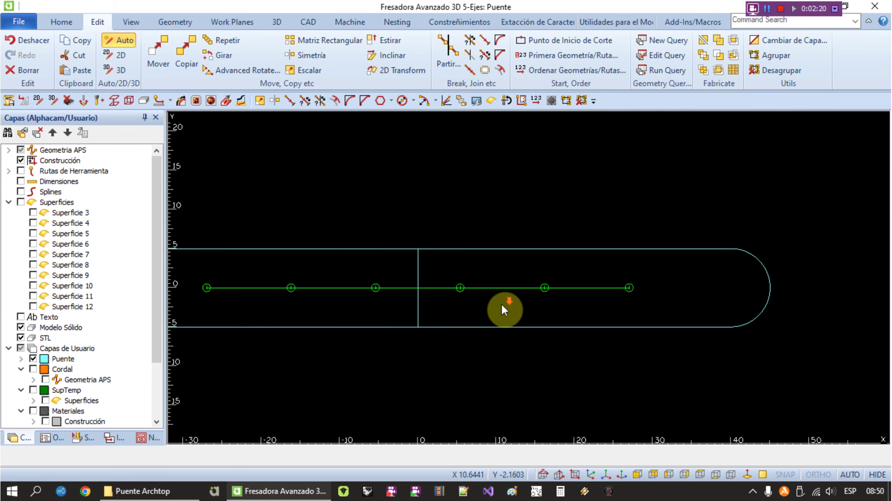
scroll(501, 304, down, 1)
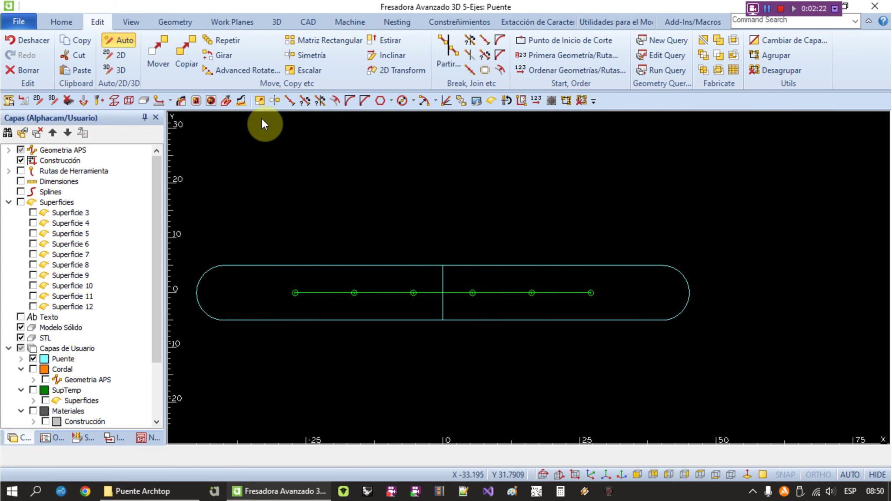
click(485, 40)
click(451, 125)
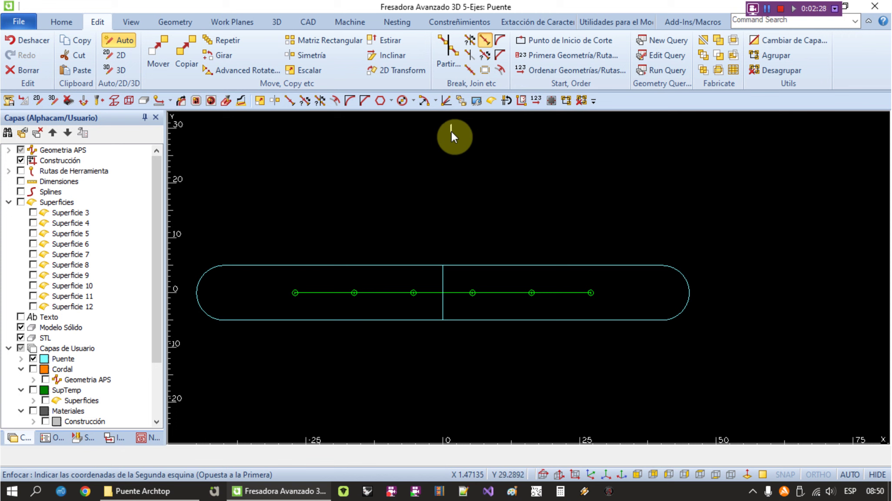
click(484, 40)
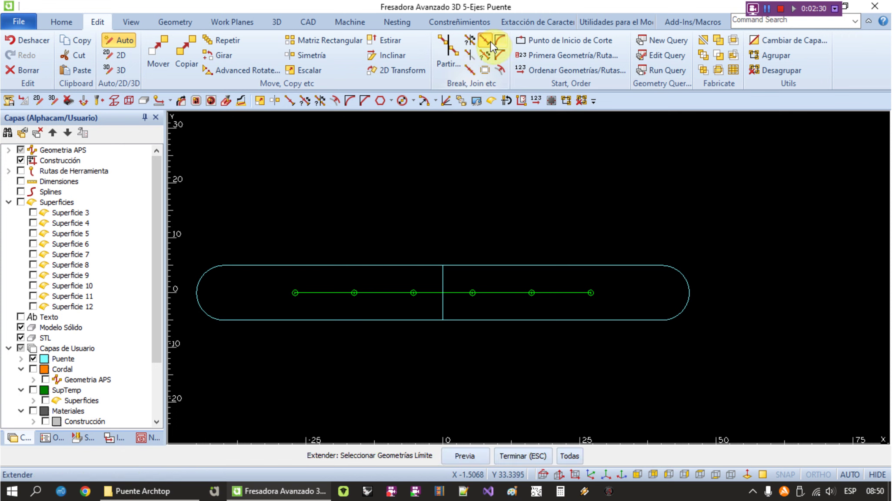
click(460, 265)
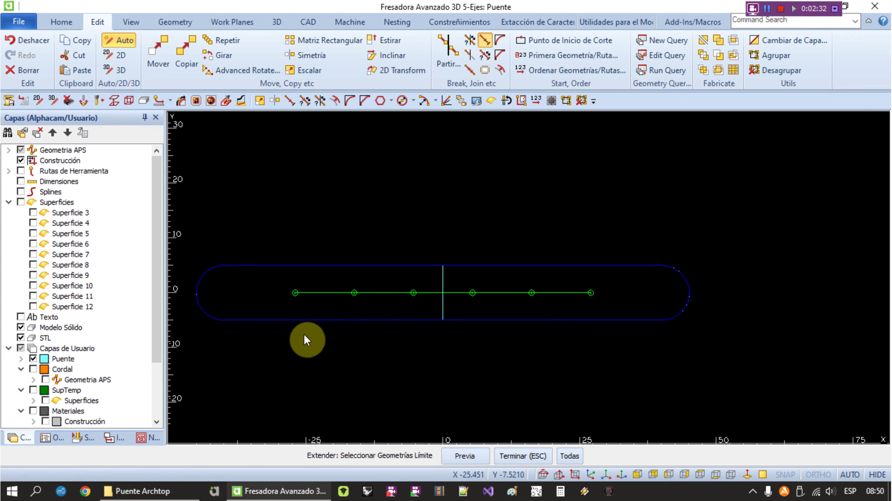
right_click(337, 367)
Extend the cross lines to the outline edges, then show the Superficie 6 layer.
scroll(291, 297, up, 3)
scroll(329, 305, up, 2)
click(330, 303)
click(576, 304)
scroll(452, 300, down, 4)
key(Escape)
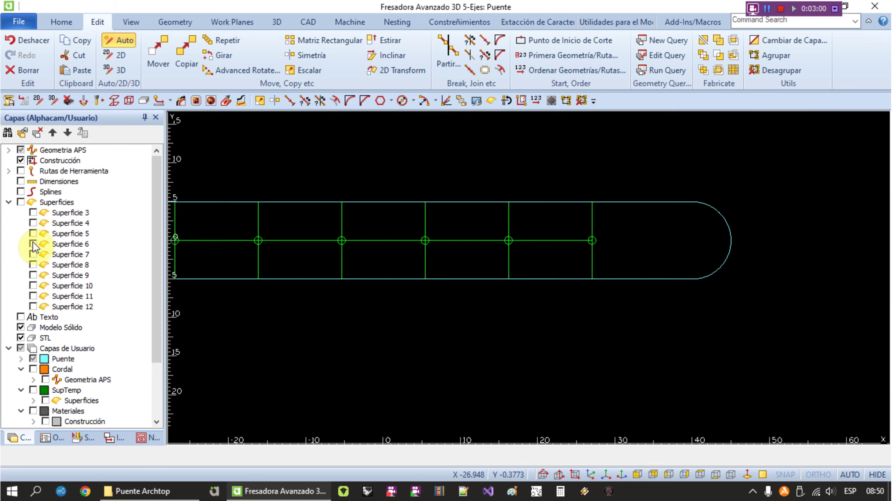
click(33, 244)
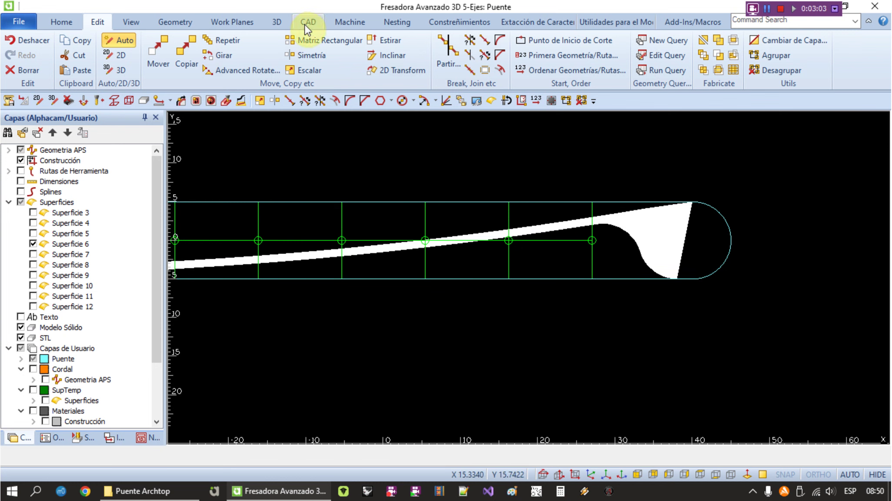
Set up 3D Project with Destino set to Superficie.
click(273, 23)
click(402, 40)
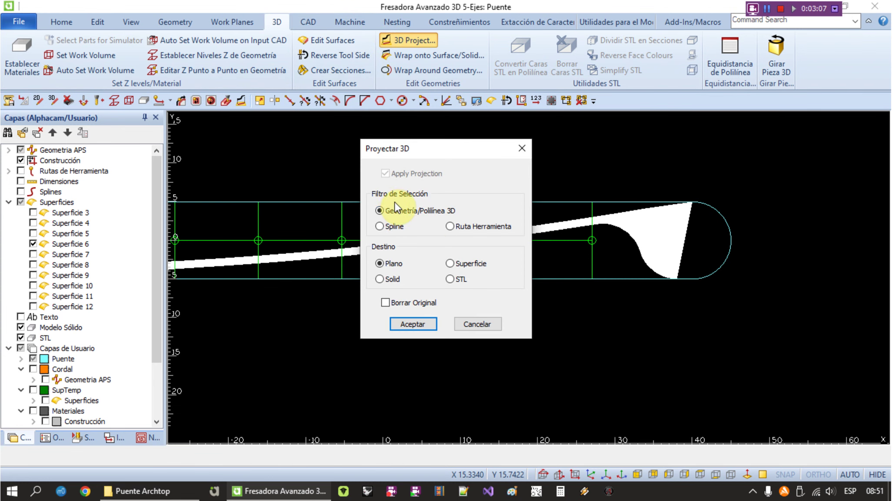
click(456, 264)
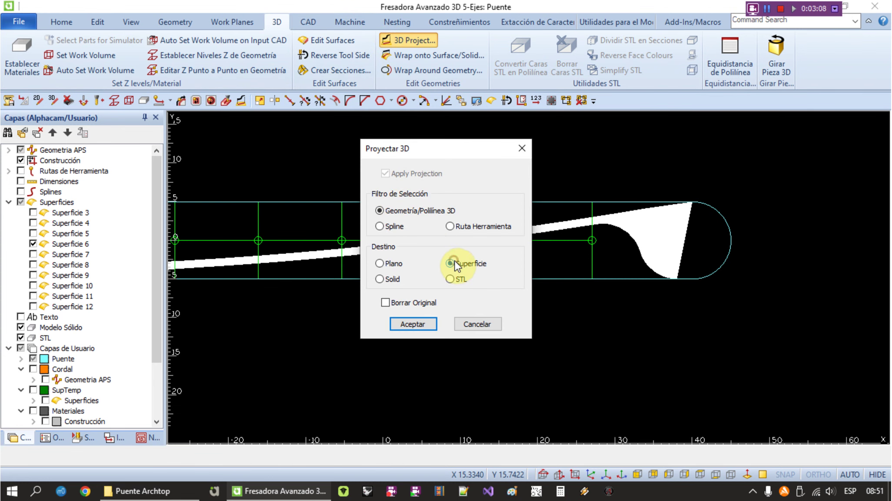
click(424, 330)
click(417, 275)
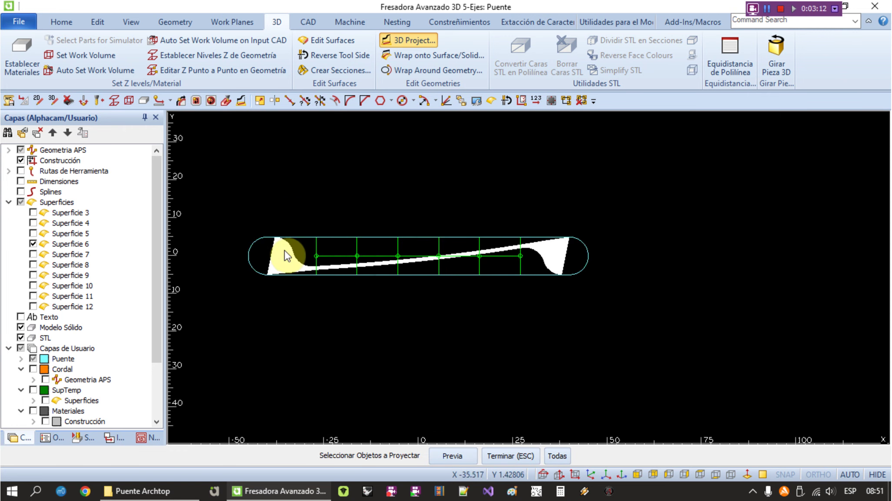
Project the six vertical cross-section lines onto the Superficie 6 surface.
scroll(287, 256, up, 2)
click(323, 237)
click(380, 246)
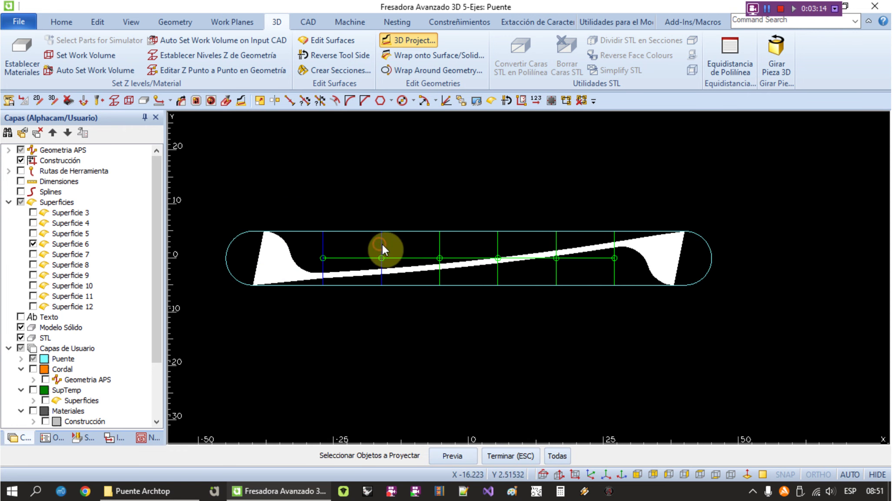
click(440, 240)
click(498, 243)
click(552, 249)
click(616, 269)
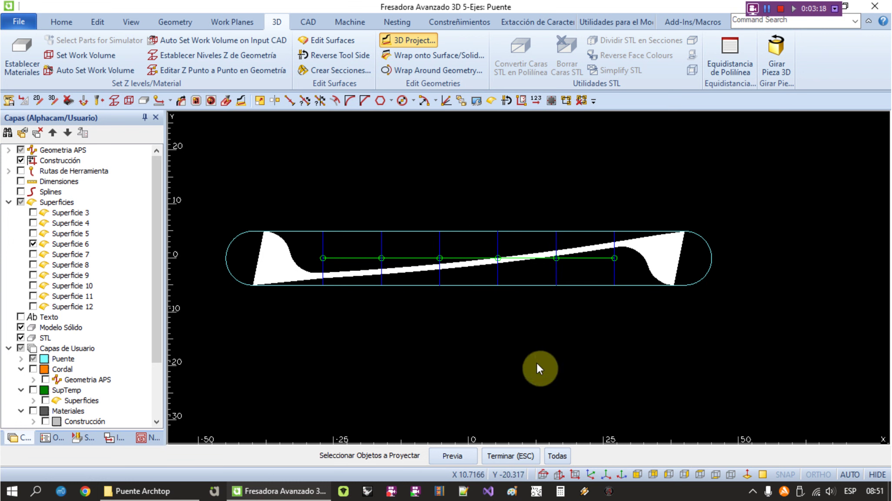
right_click(457, 371)
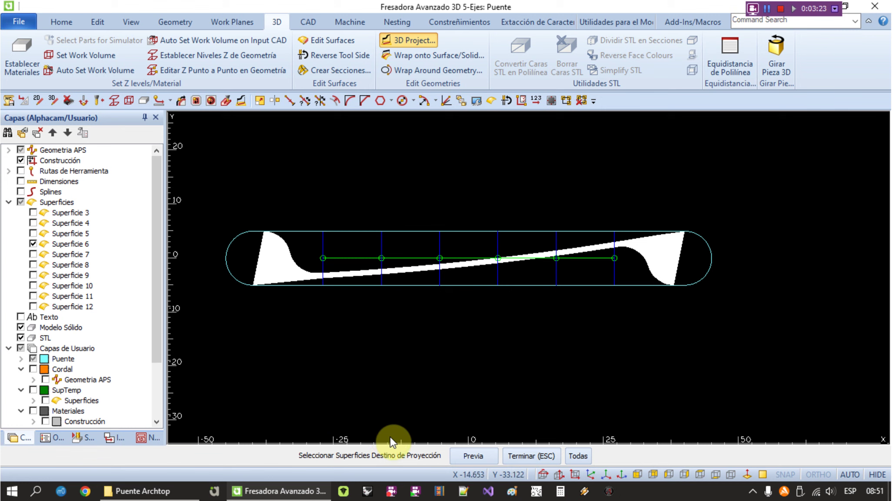
click(285, 271)
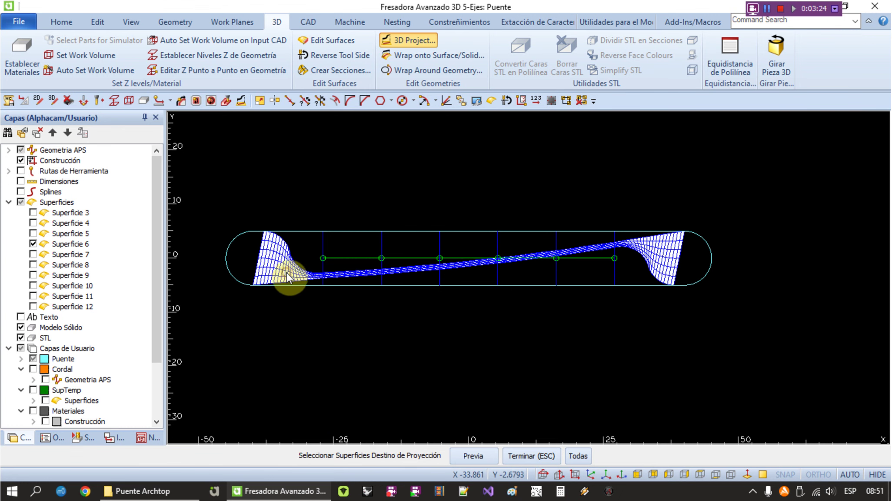
right_click(375, 329)
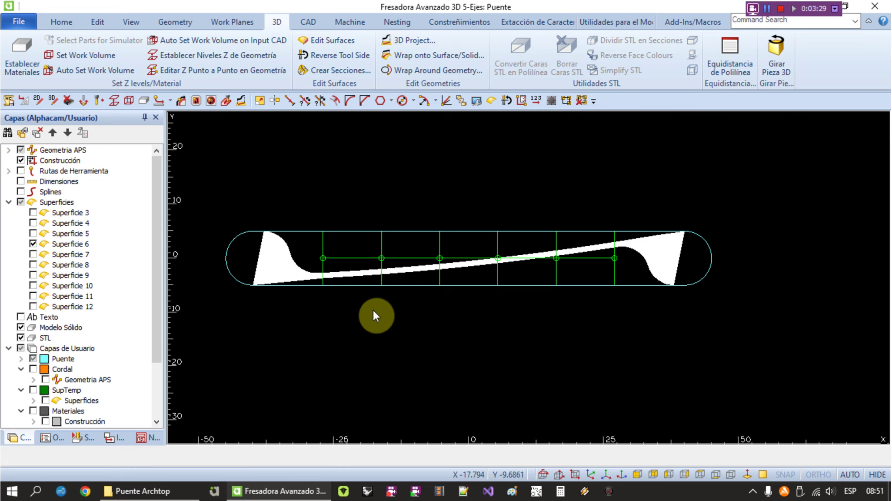
Hide the Puente and Geometria APS layers and expand the Cuerdas and Puente geometry lists.
scroll(419, 219, up, 5)
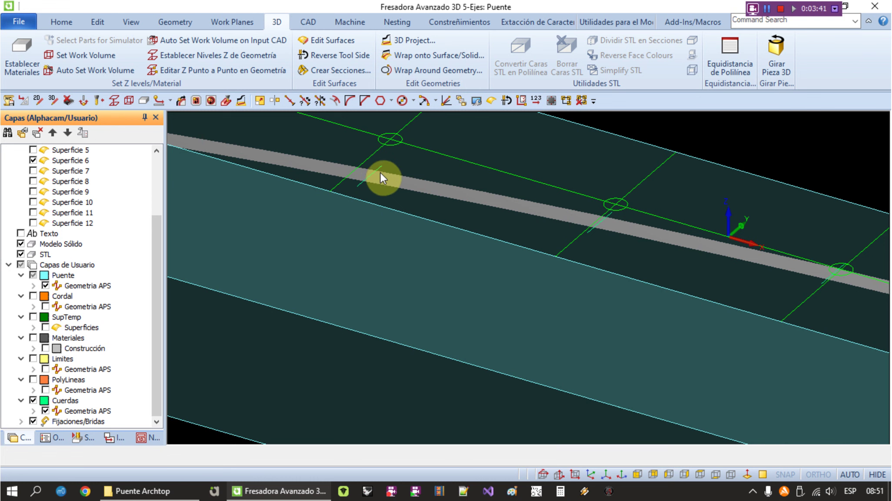
click(33, 275)
scroll(416, 324, down, 3)
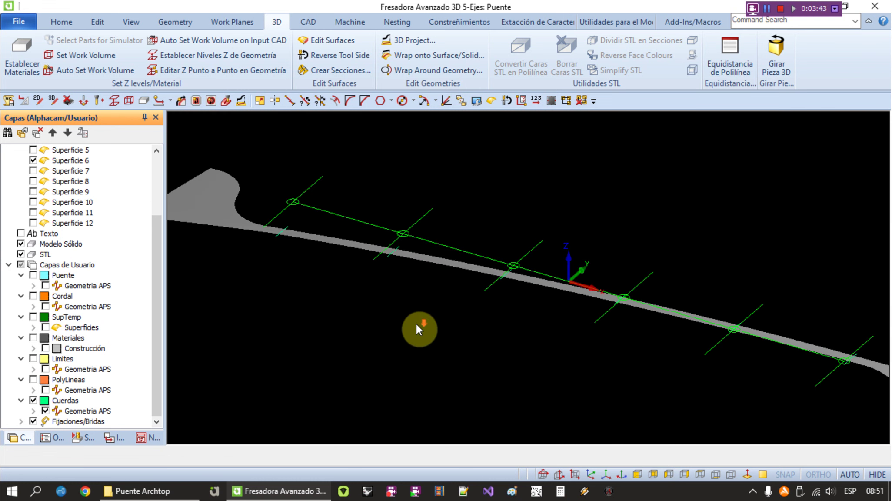
drag(155, 222, 56, 153)
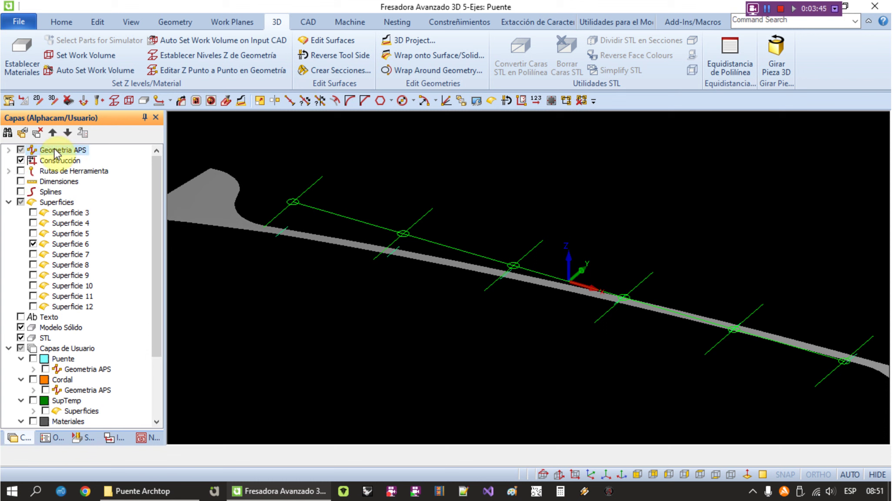
click(20, 149)
scroll(278, 248, down, 2)
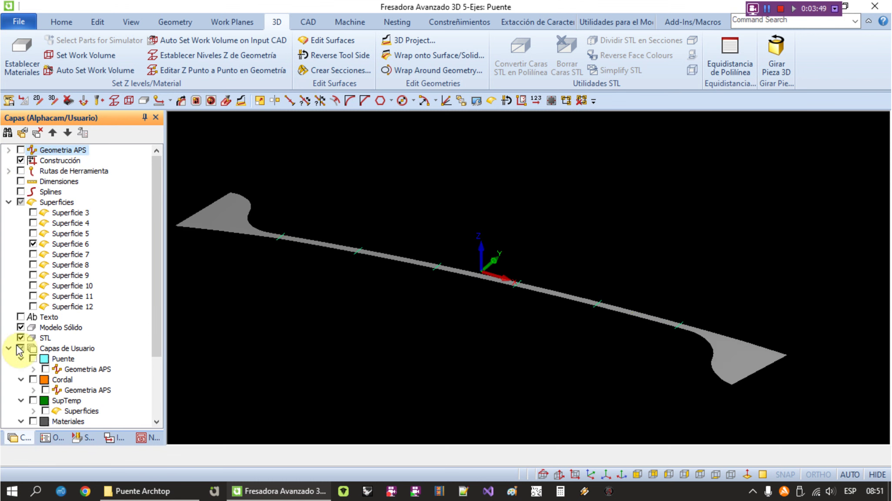
scroll(48, 393, down, 3)
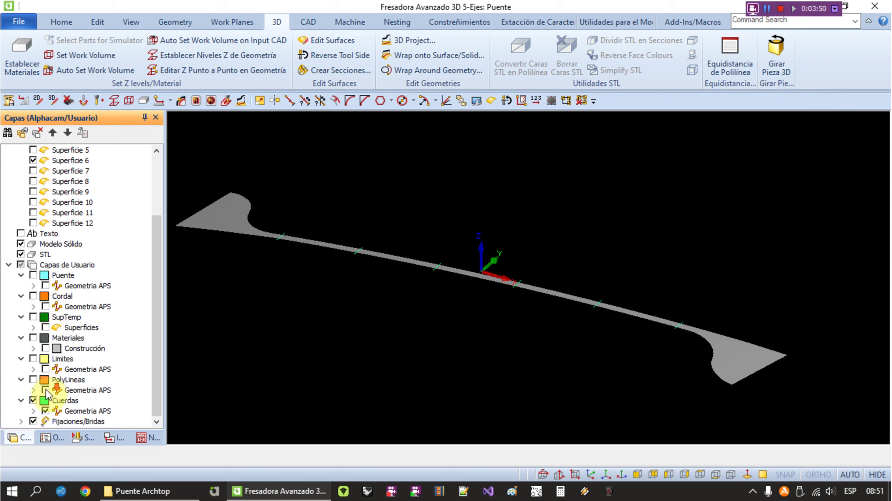
click(33, 411)
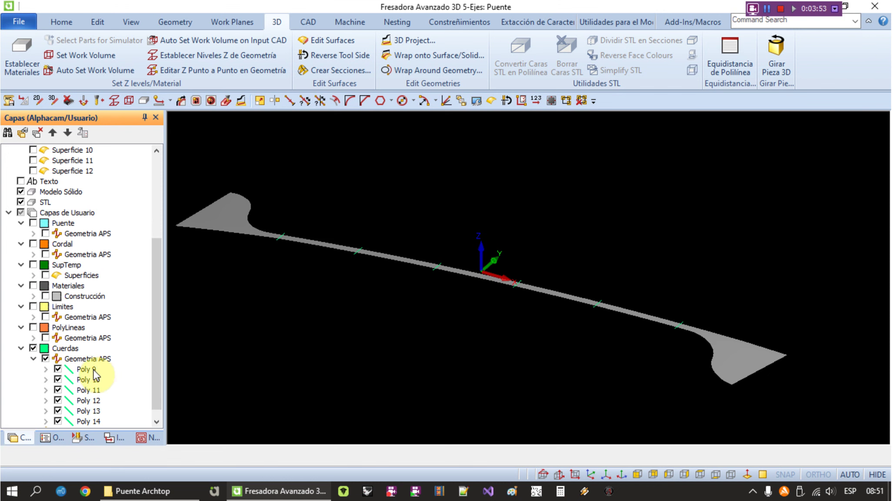
click(33, 233)
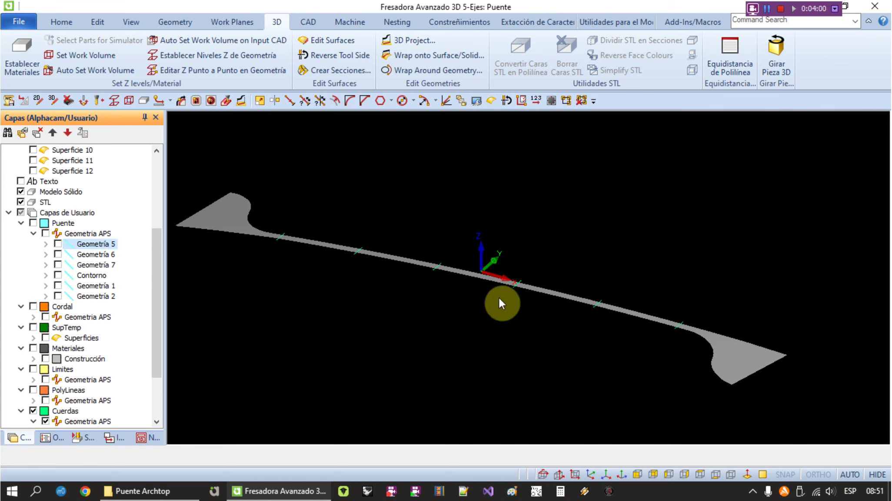
click(348, 21)
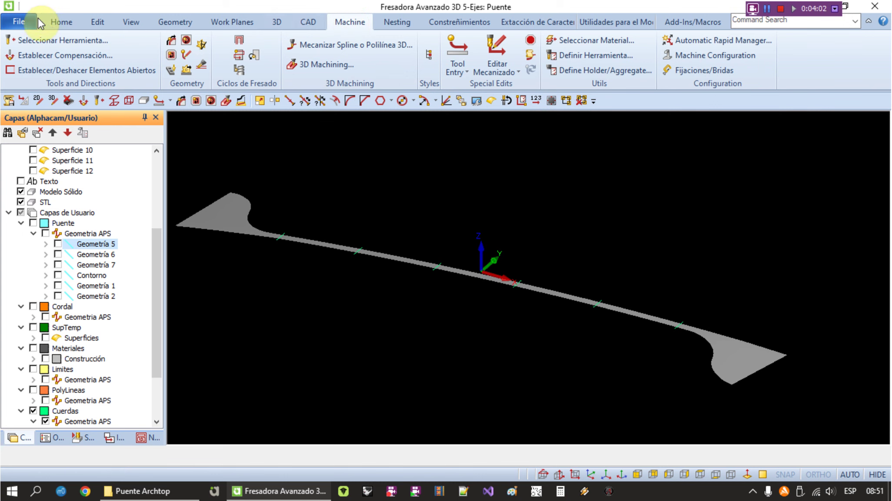
Browse the Para Grabado tools, then select Ranurado 0.7 from A Mis Fresas > Planas.
click(42, 42)
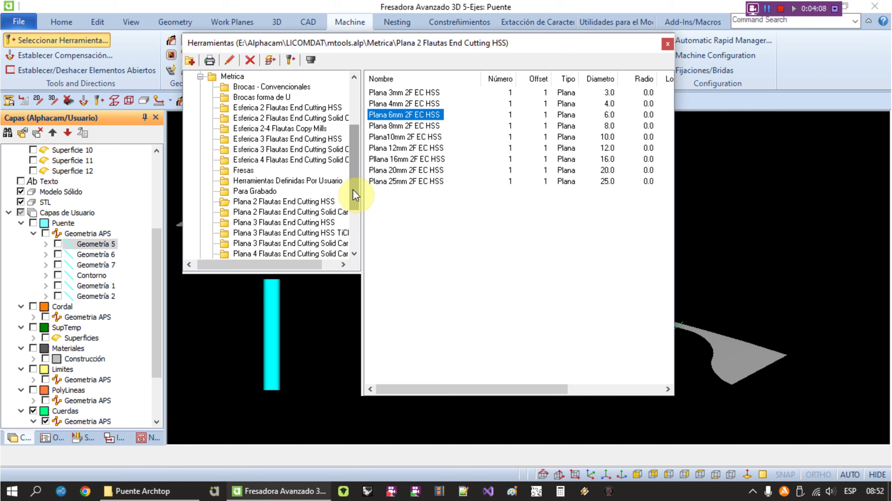
click(254, 191)
click(391, 92)
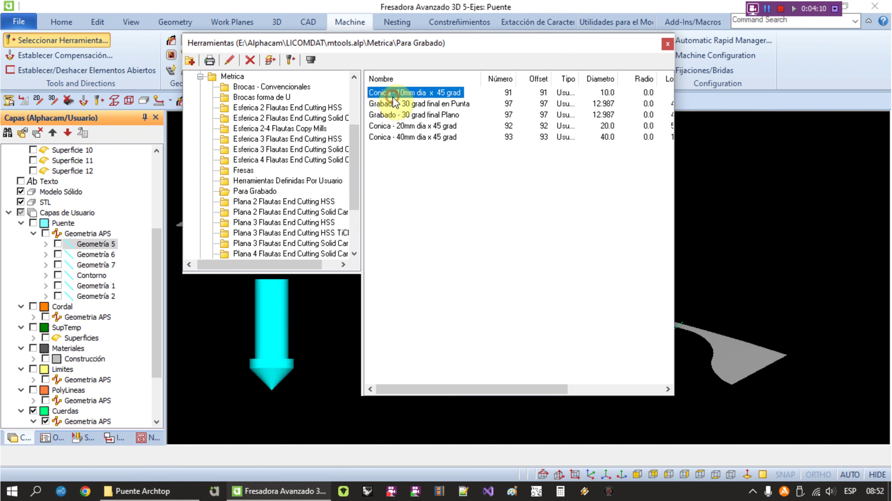
click(393, 114)
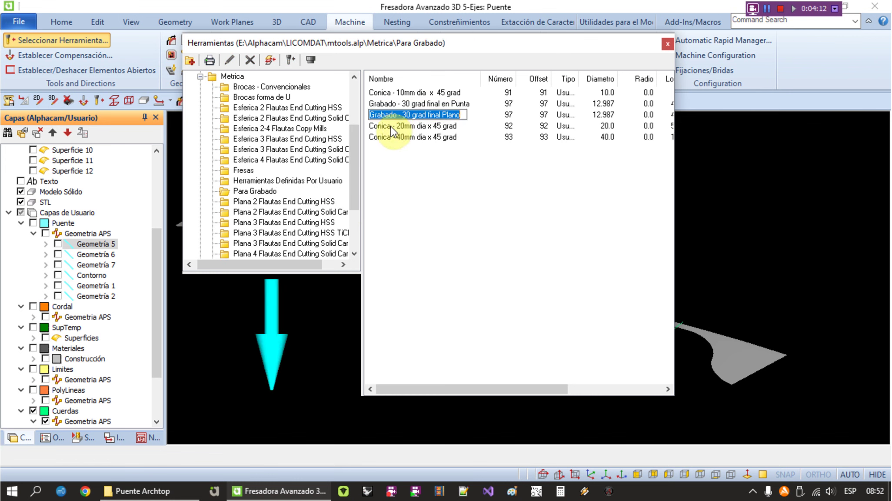
click(392, 127)
click(389, 137)
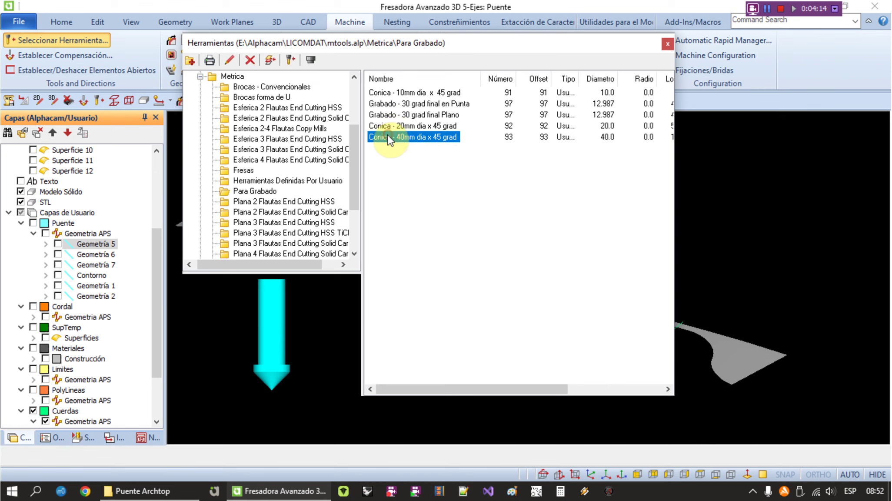
click(390, 115)
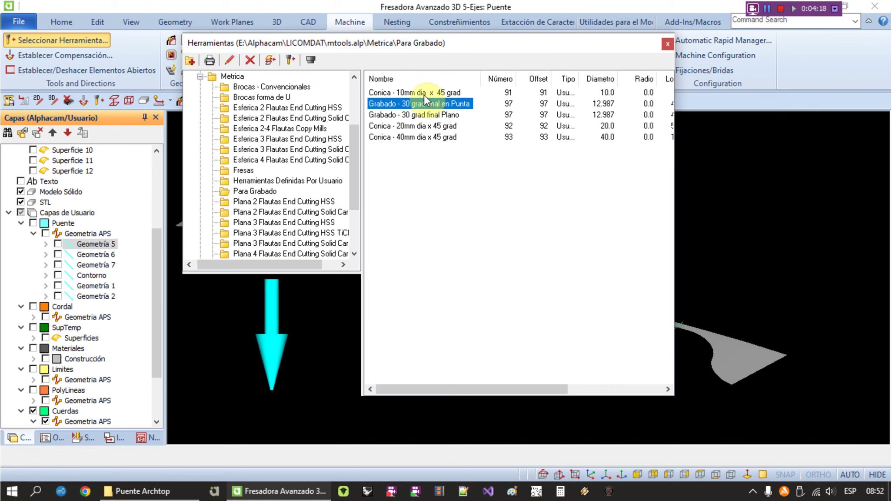
click(388, 92)
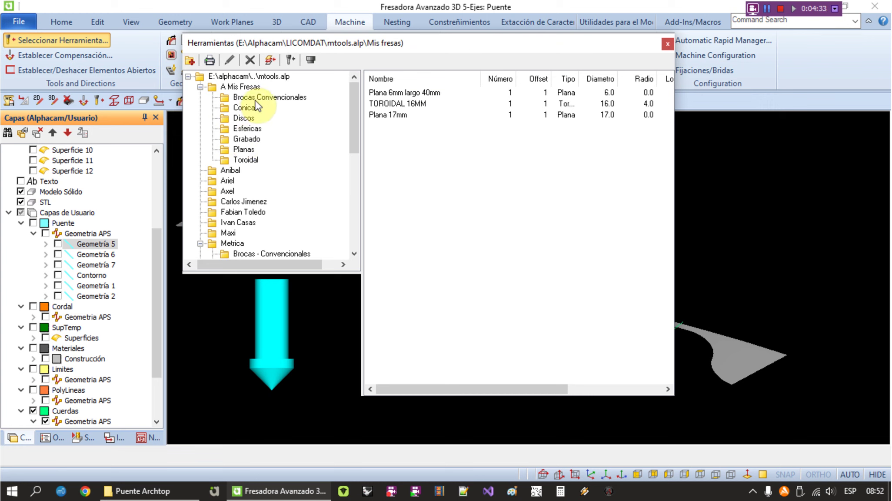
click(250, 159)
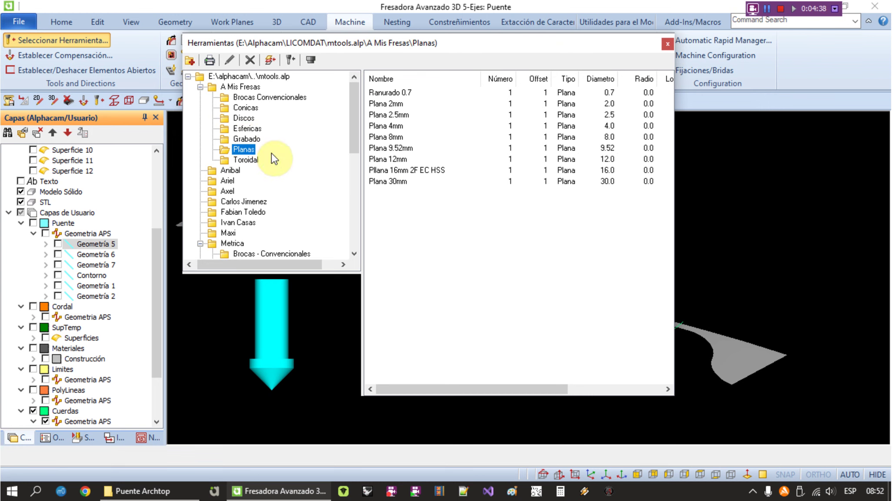
double_click(380, 91)
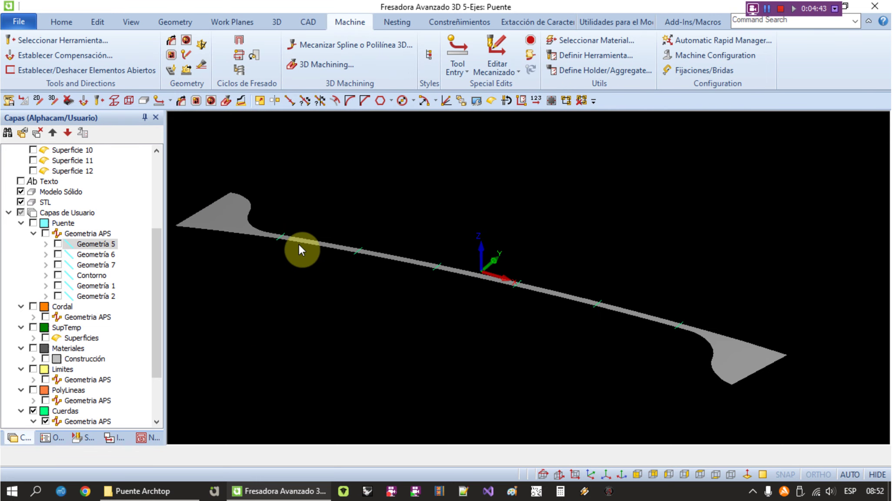
Create a 3D spline/polyline machining operation and reopen Op 5 for editing.
click(311, 46)
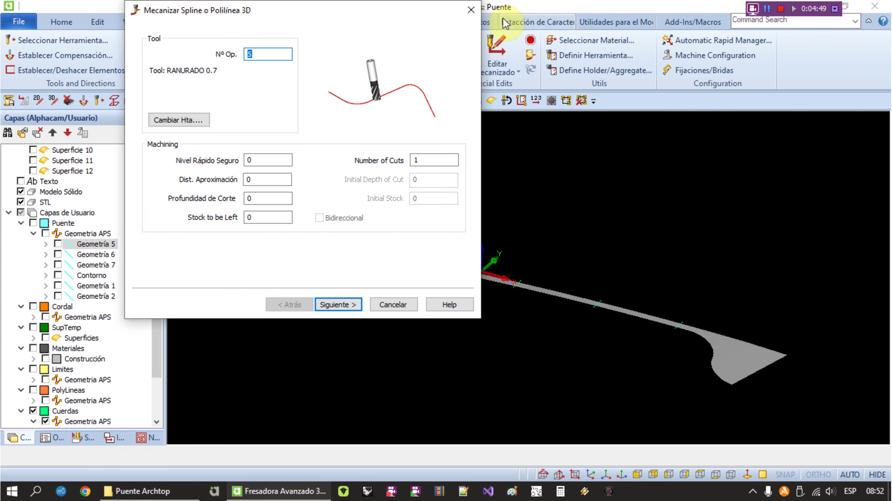
click(471, 10)
click(54, 439)
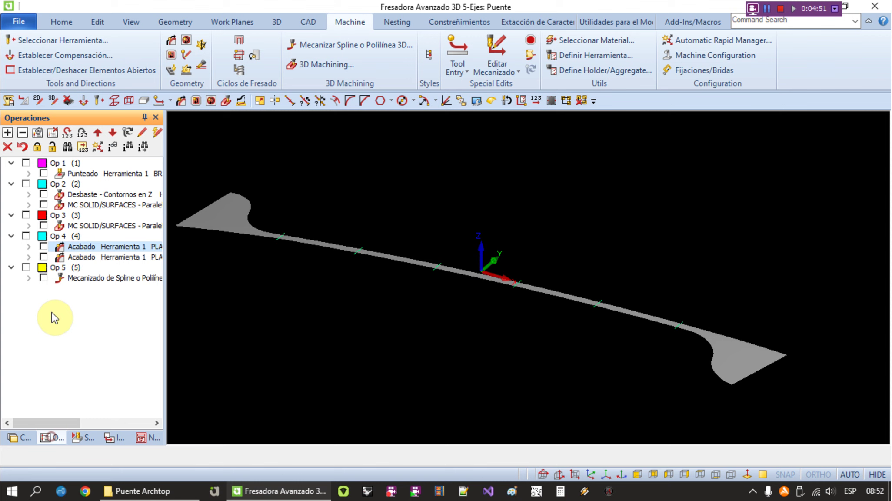
right_click(83, 280)
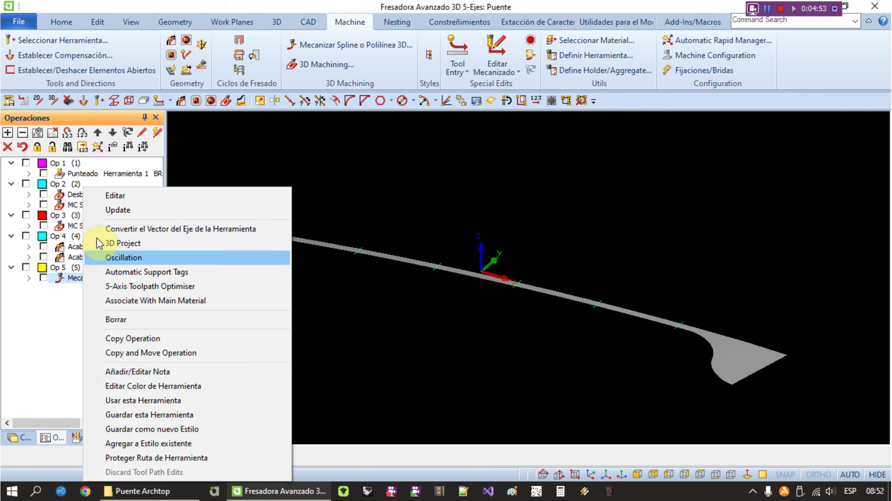
click(108, 201)
click(154, 171)
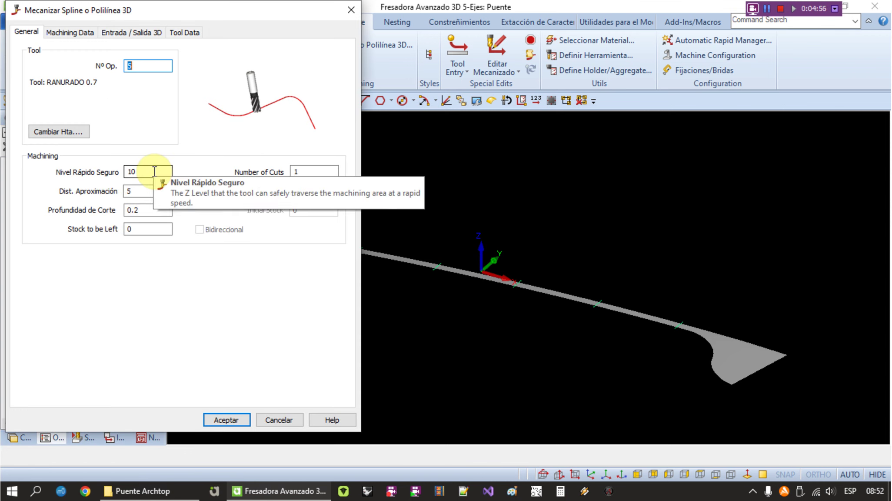
Confirm Op 5's 0.2 cut depth, 20000 spindle speed and 250 feeds, then accept.
click(157, 192)
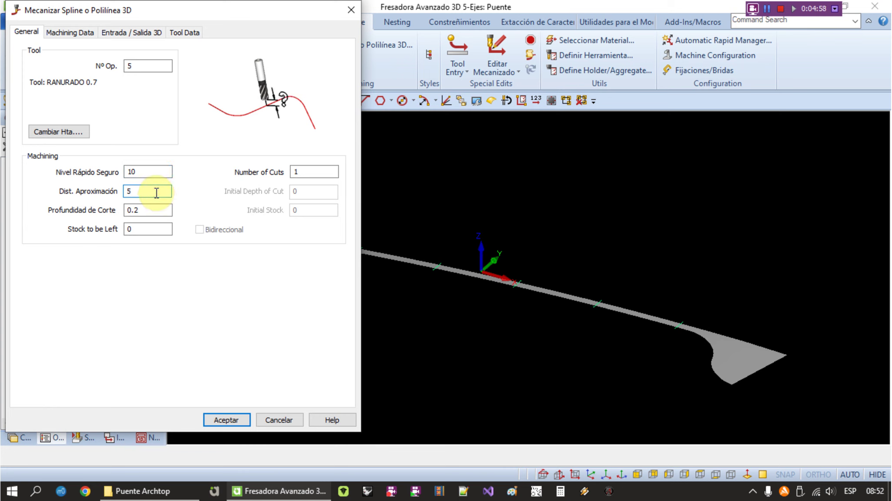
click(151, 210)
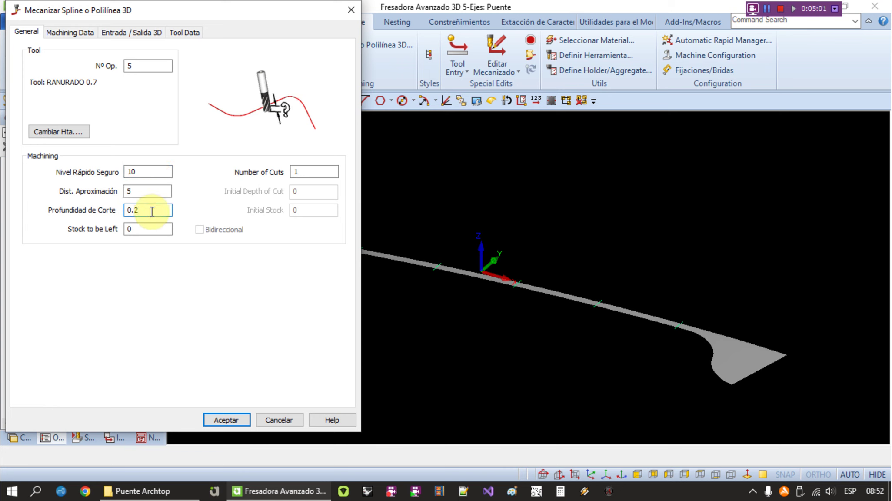
click(302, 173)
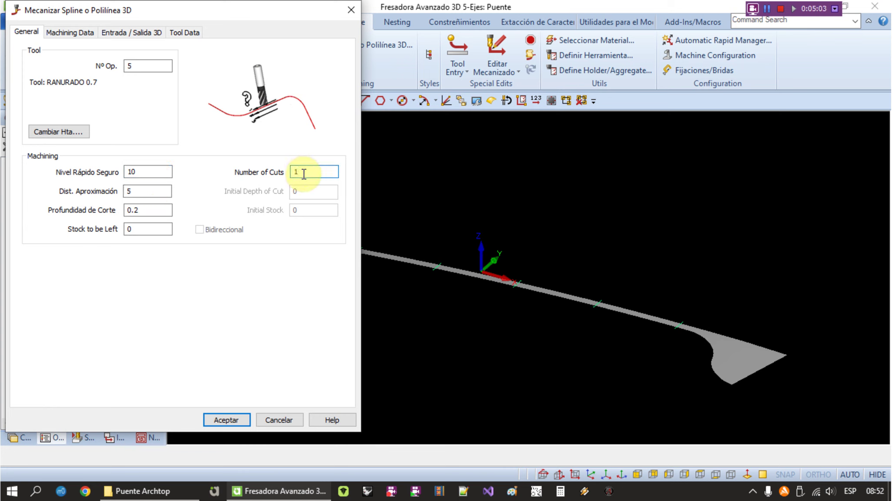
click(126, 34)
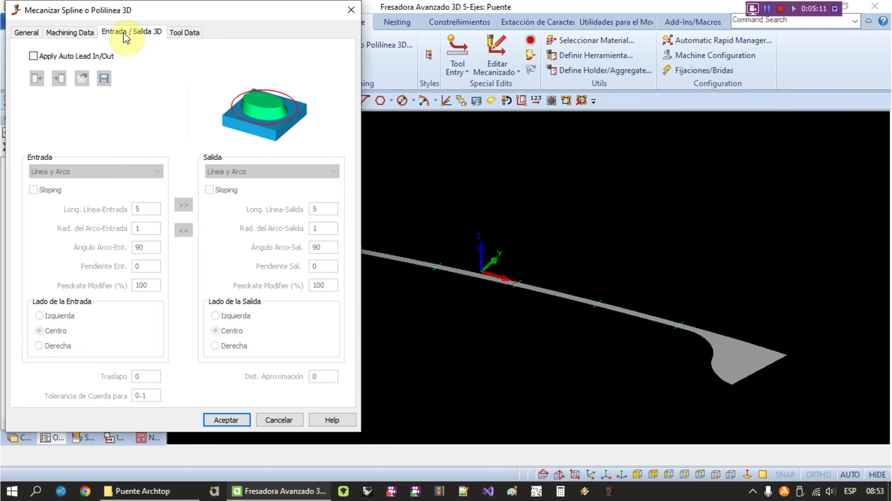
click(181, 33)
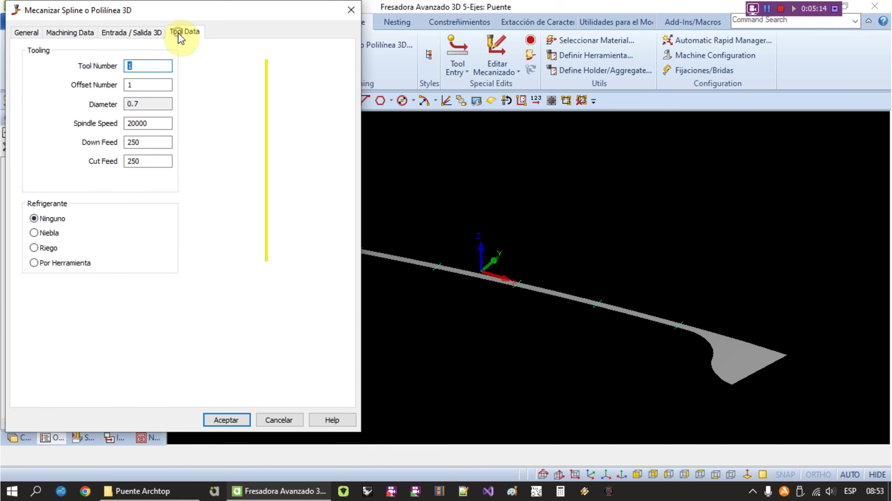
click(156, 123)
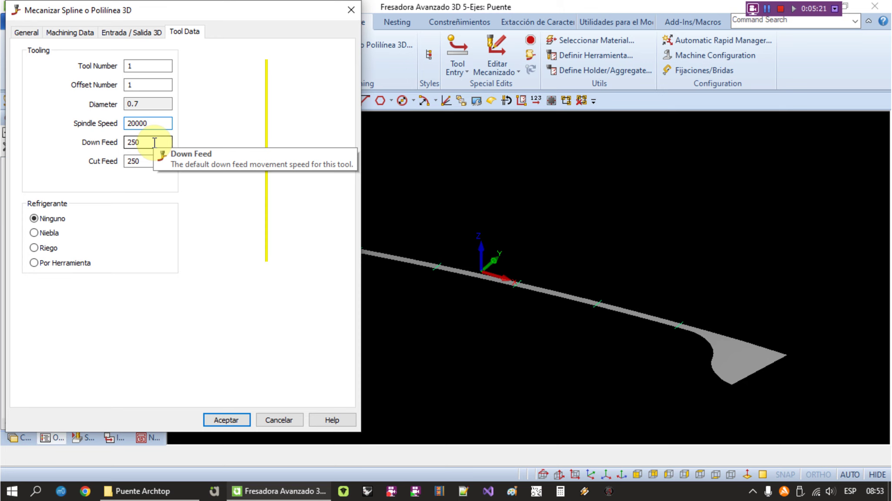
click(154, 142)
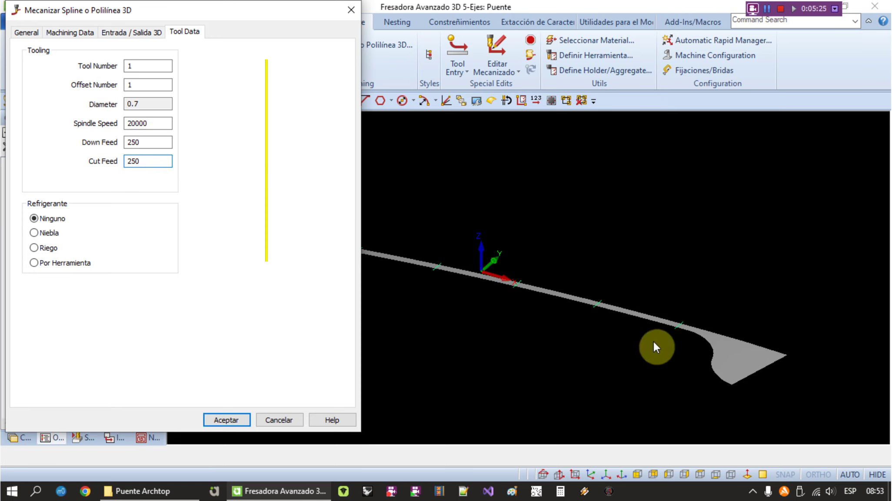
click(227, 419)
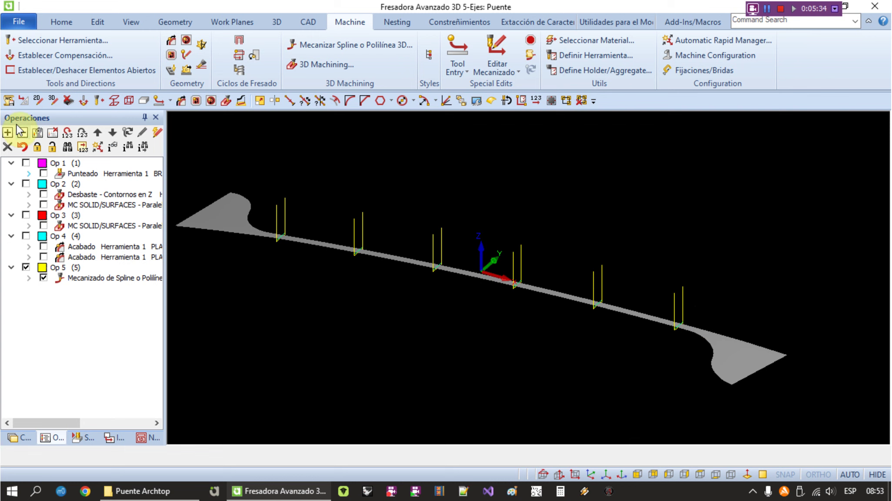
Solid-simulate all operations at maximum speed and orbit to inspect the machined bridge.
click(42, 136)
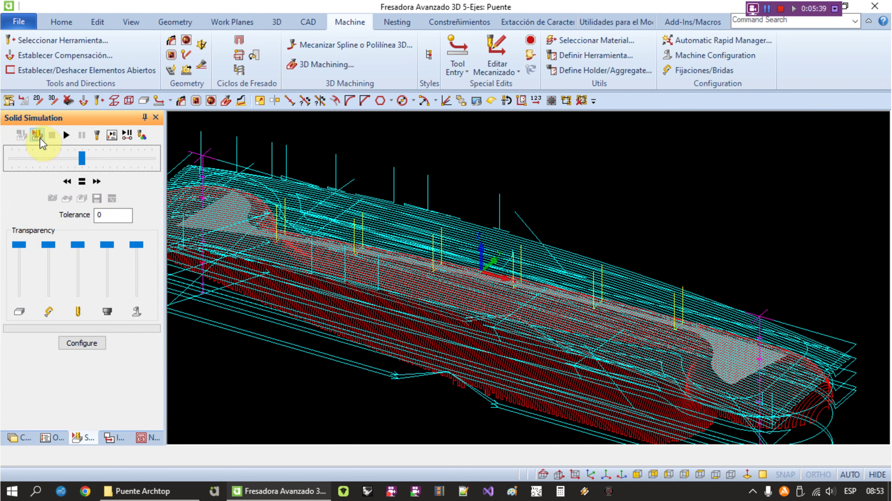
click(65, 136)
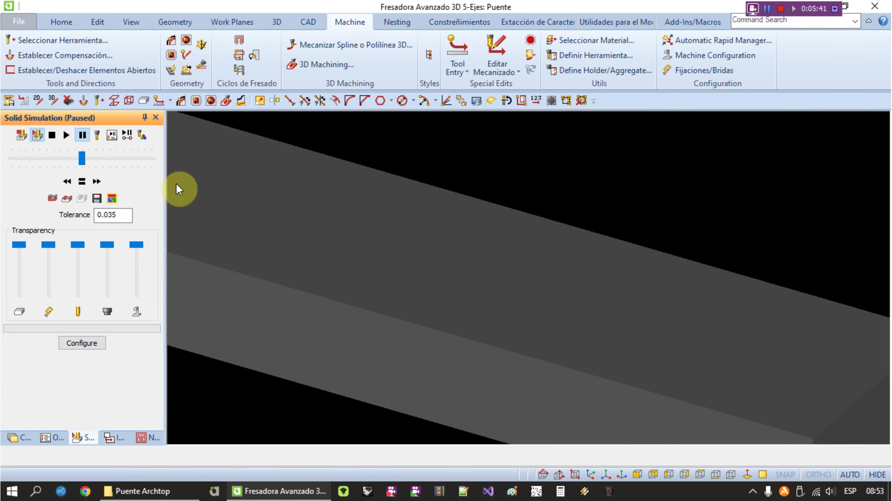
drag(81, 158, 135, 160)
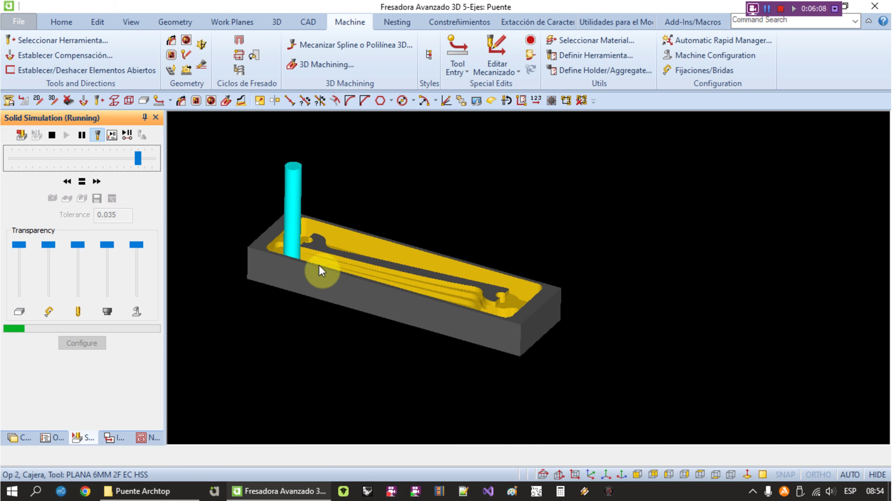
click(144, 159)
drag(150, 165, 153, 159)
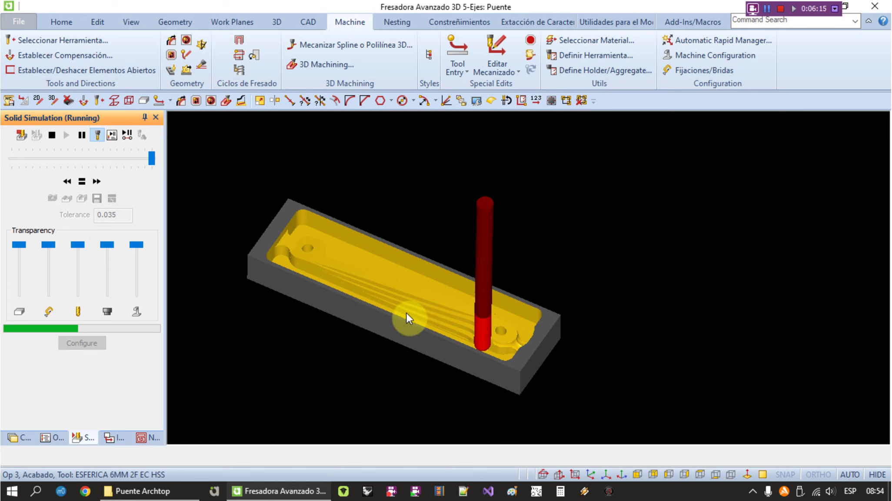
scroll(439, 325, up, 2)
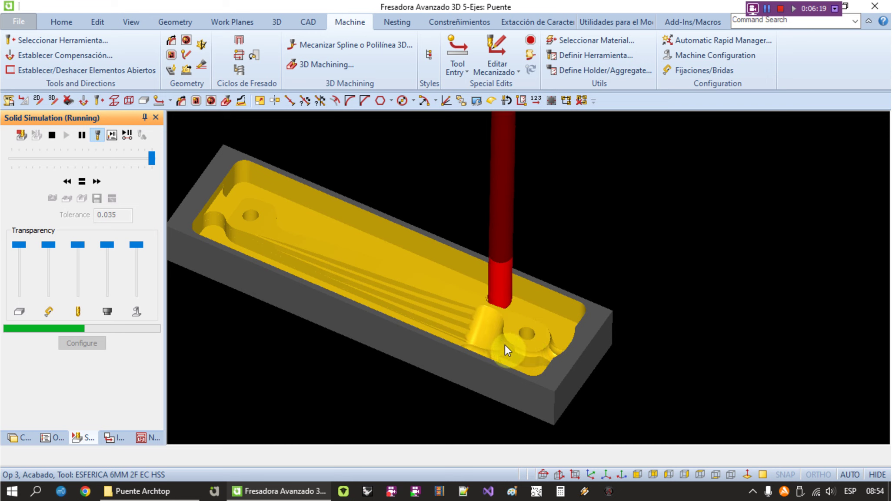
click(151, 158)
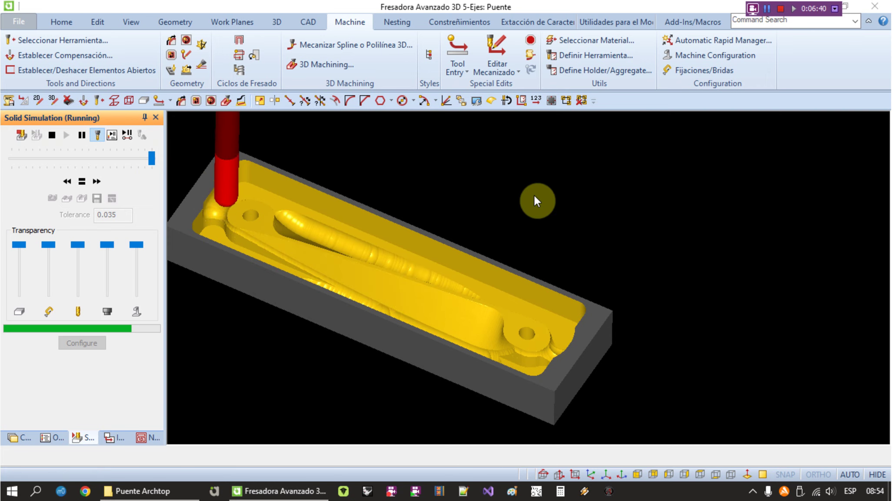
middle_drag(533, 195, 434, 252)
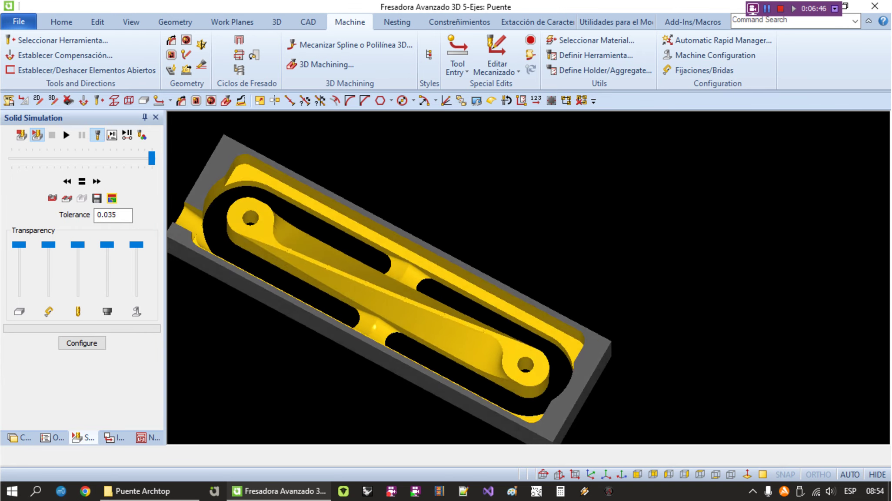
mouse_move(435, 252)
middle_down()
mouse_move(488, 201)
mouse_move(487, 217)
mouse_move(488, 182)
mouse_move(488, 209)
middle_up()
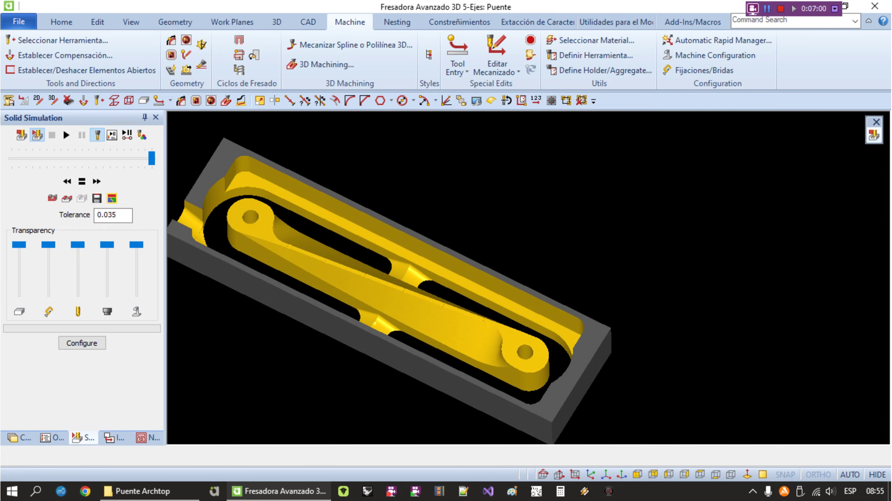